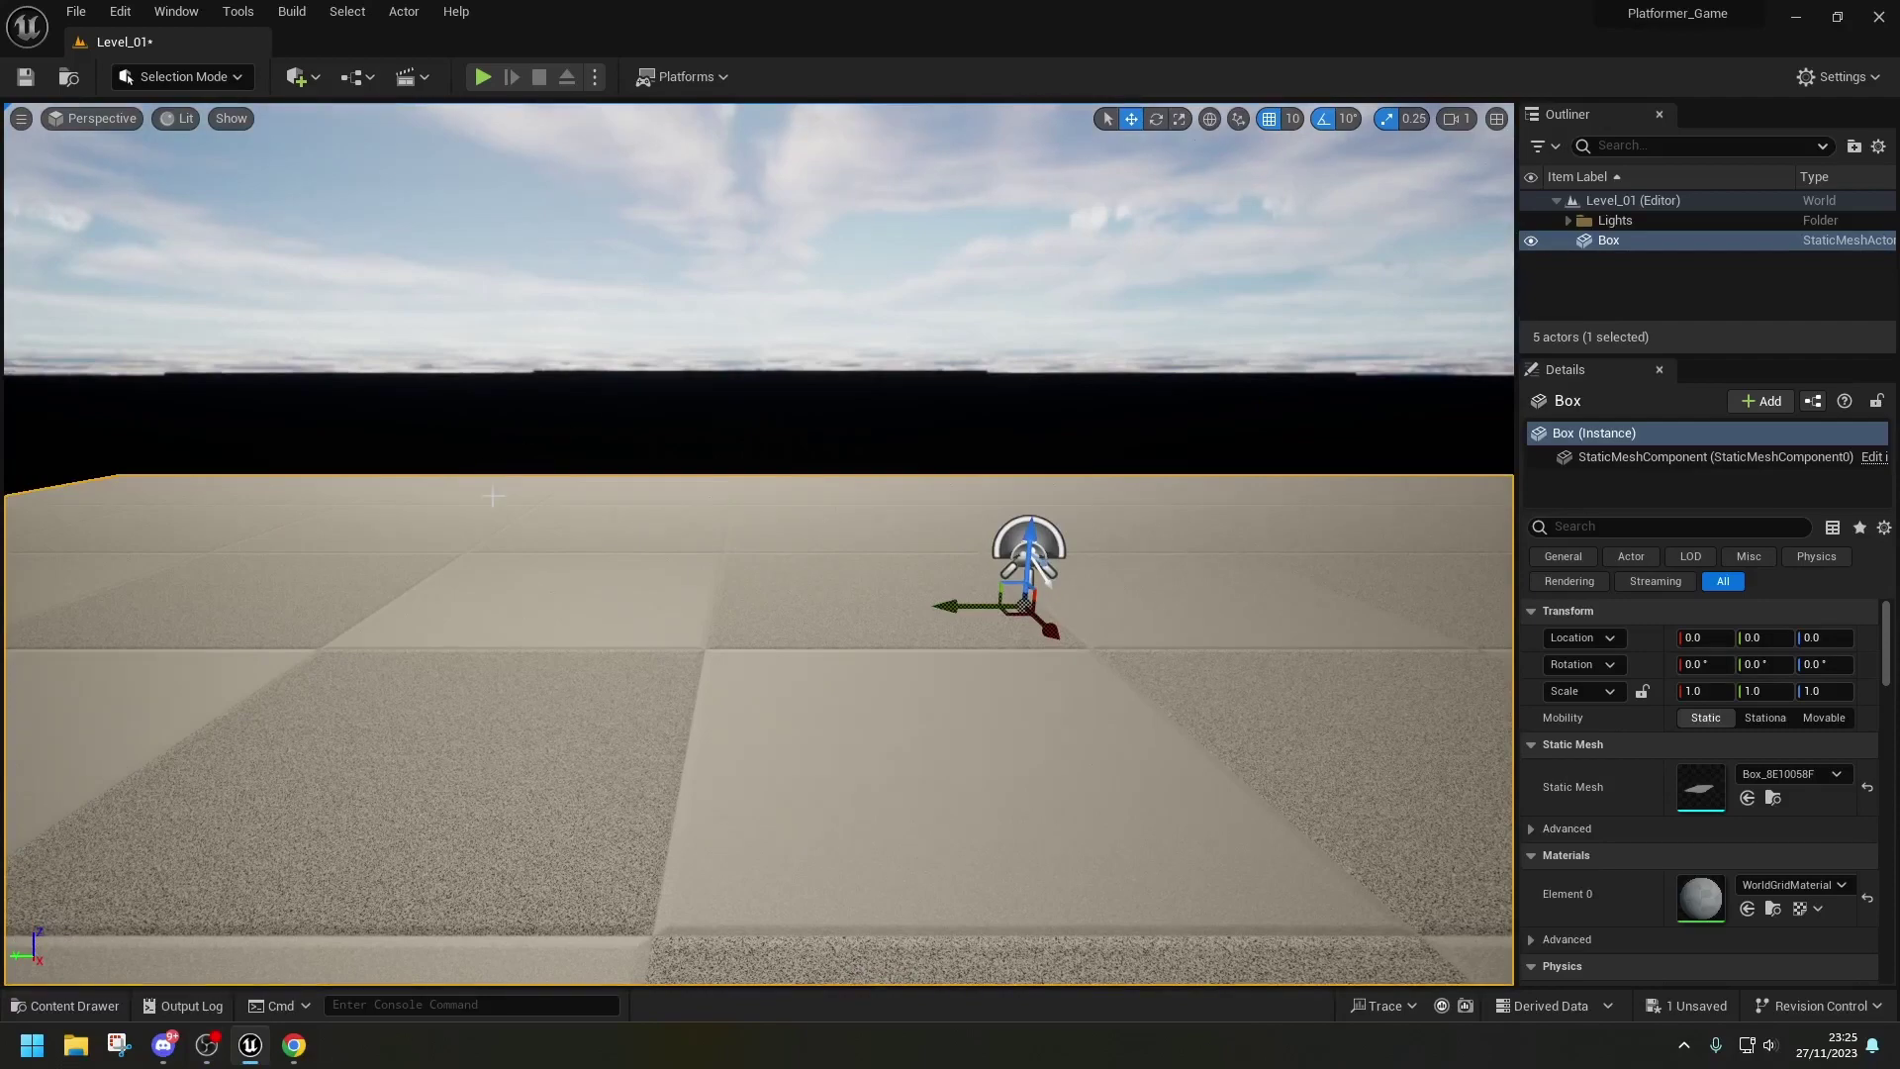
- In the Content Drawer, add a new folder named Blueprint and open it
right_drag(493, 496, 349, 806)
click(69, 1005)
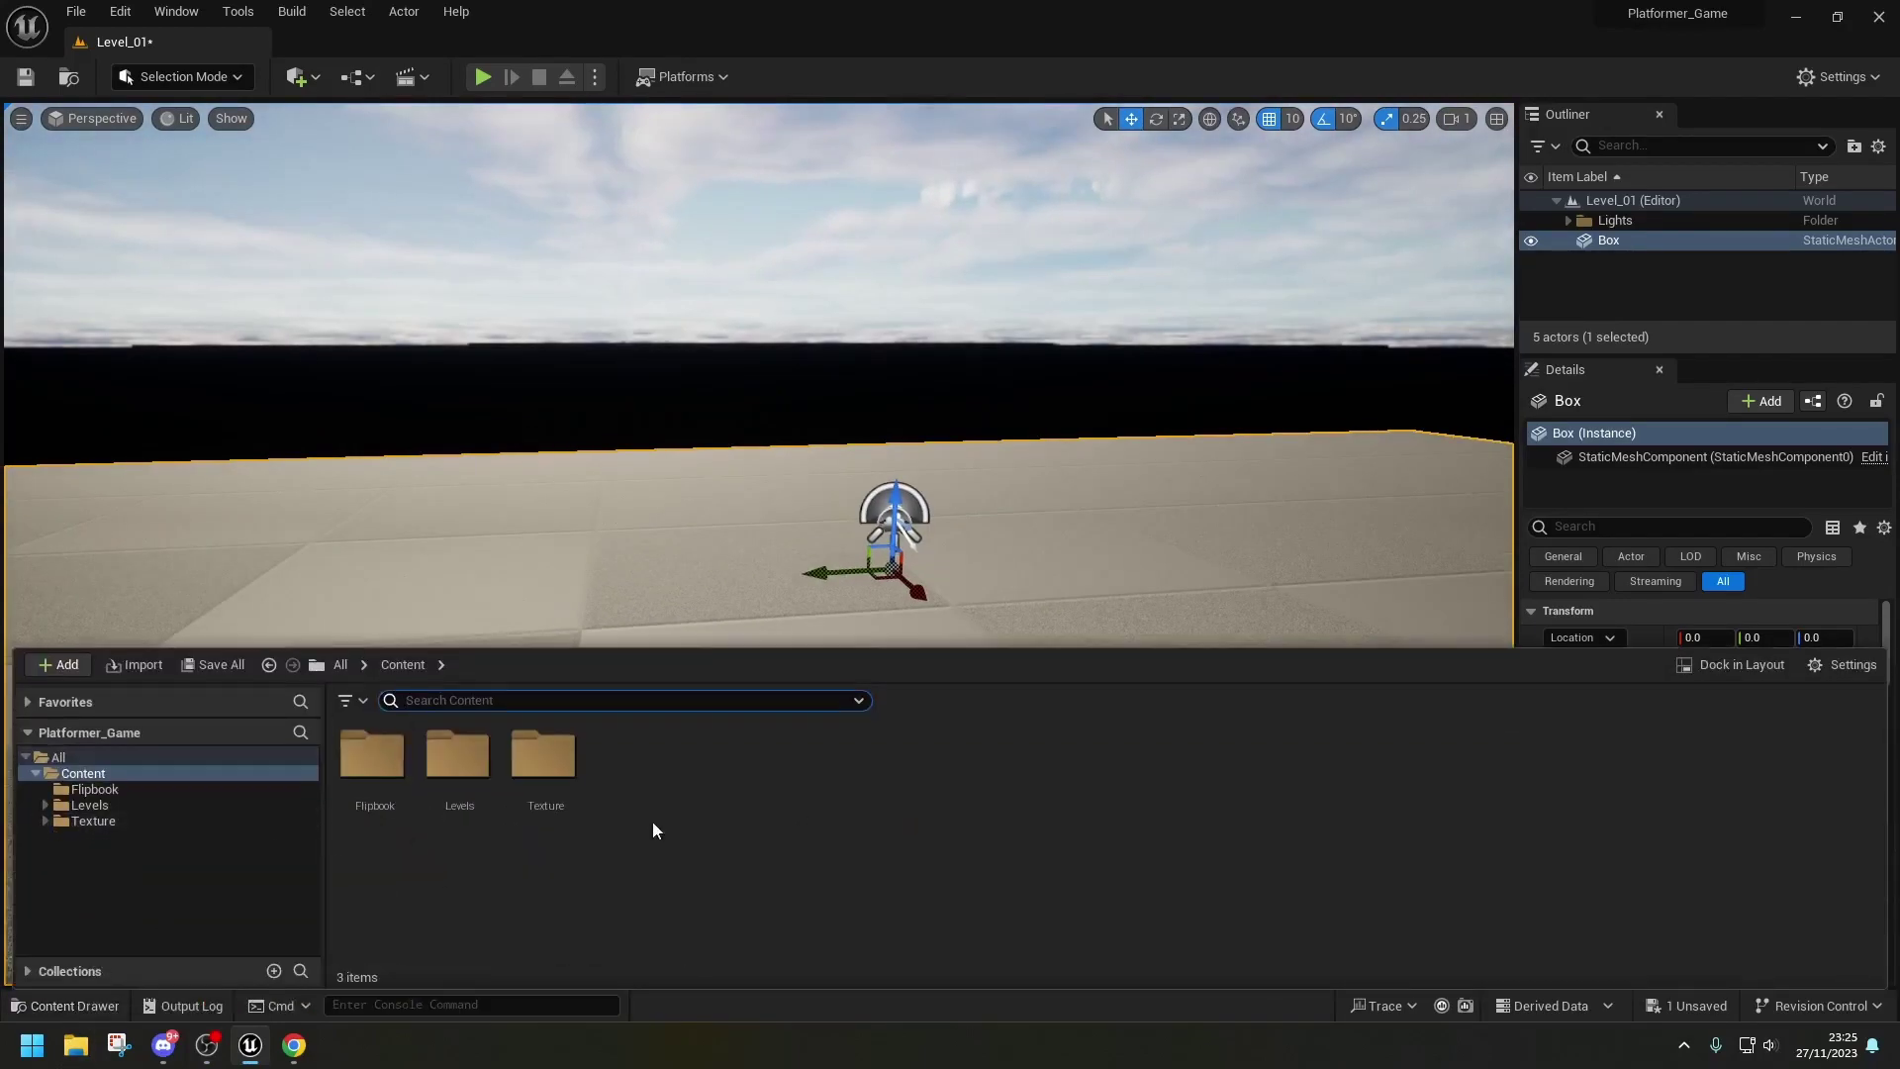
right_click(643, 848)
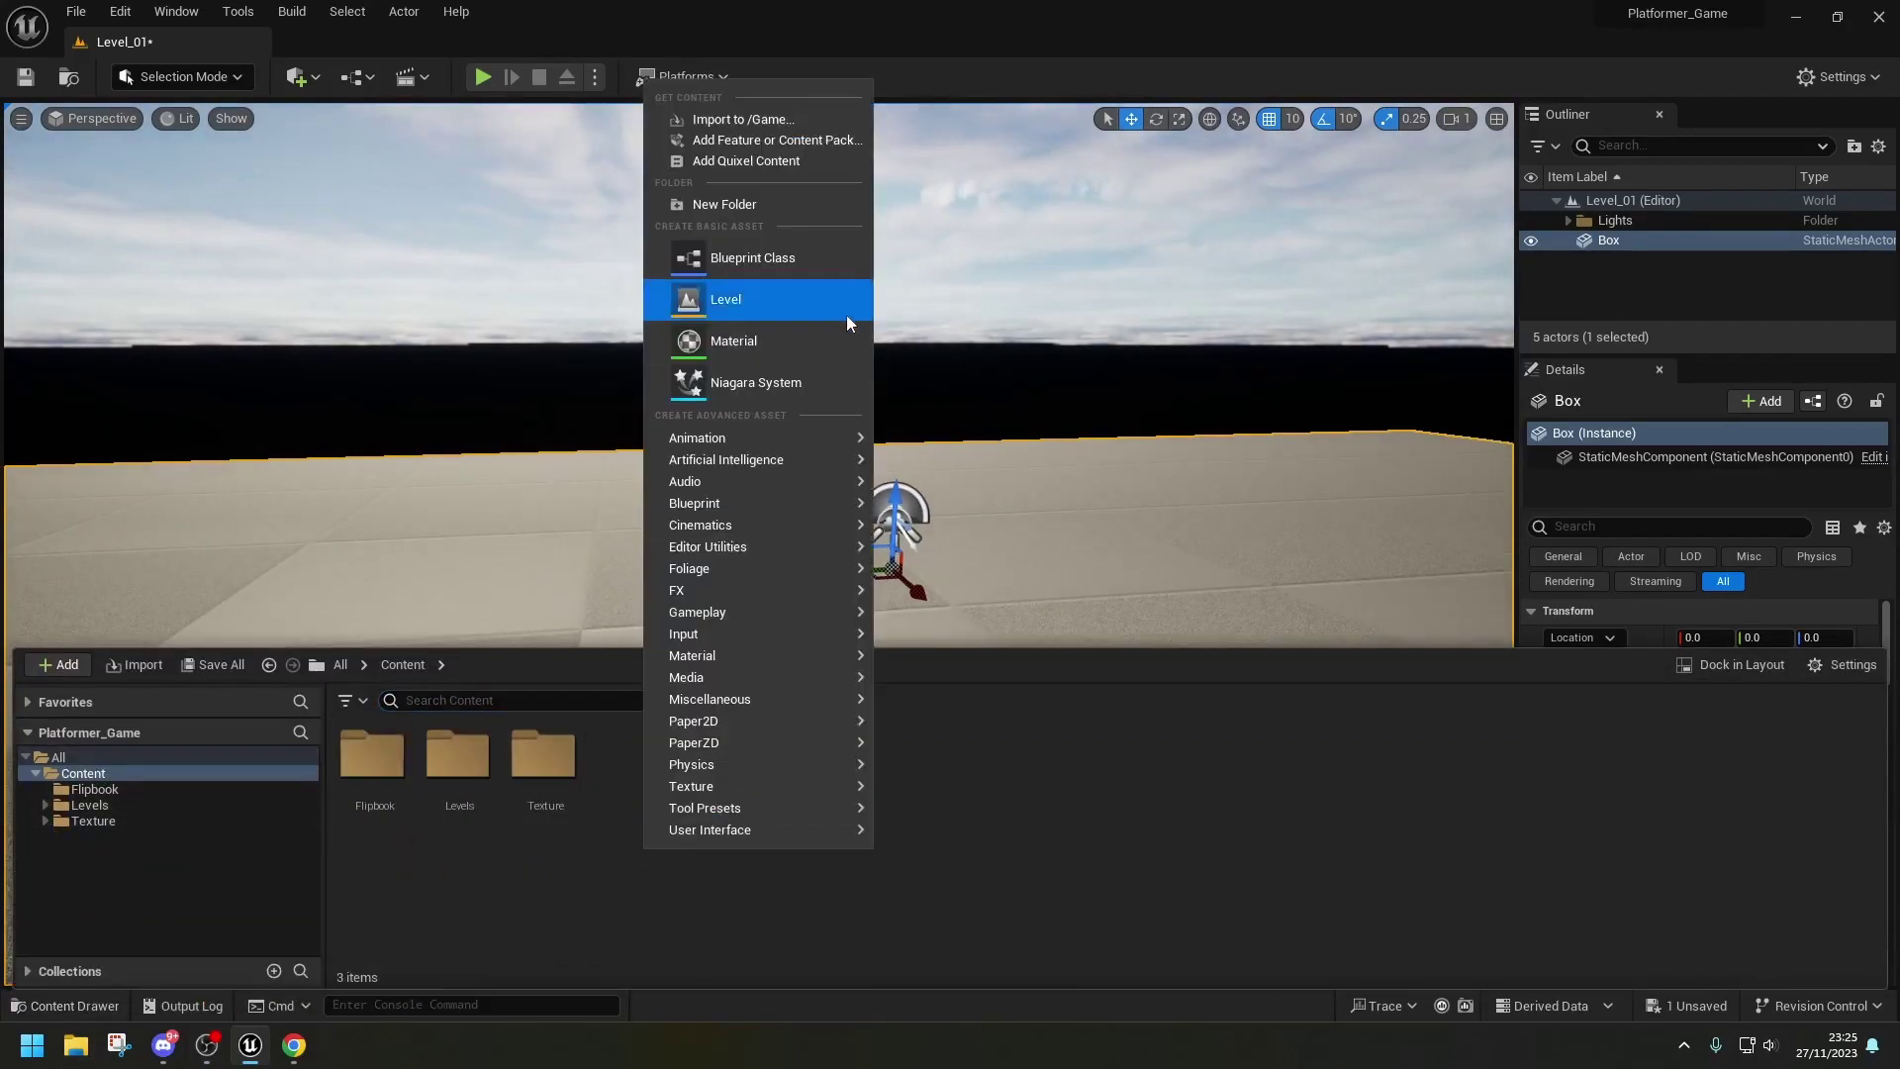
click(761, 204)
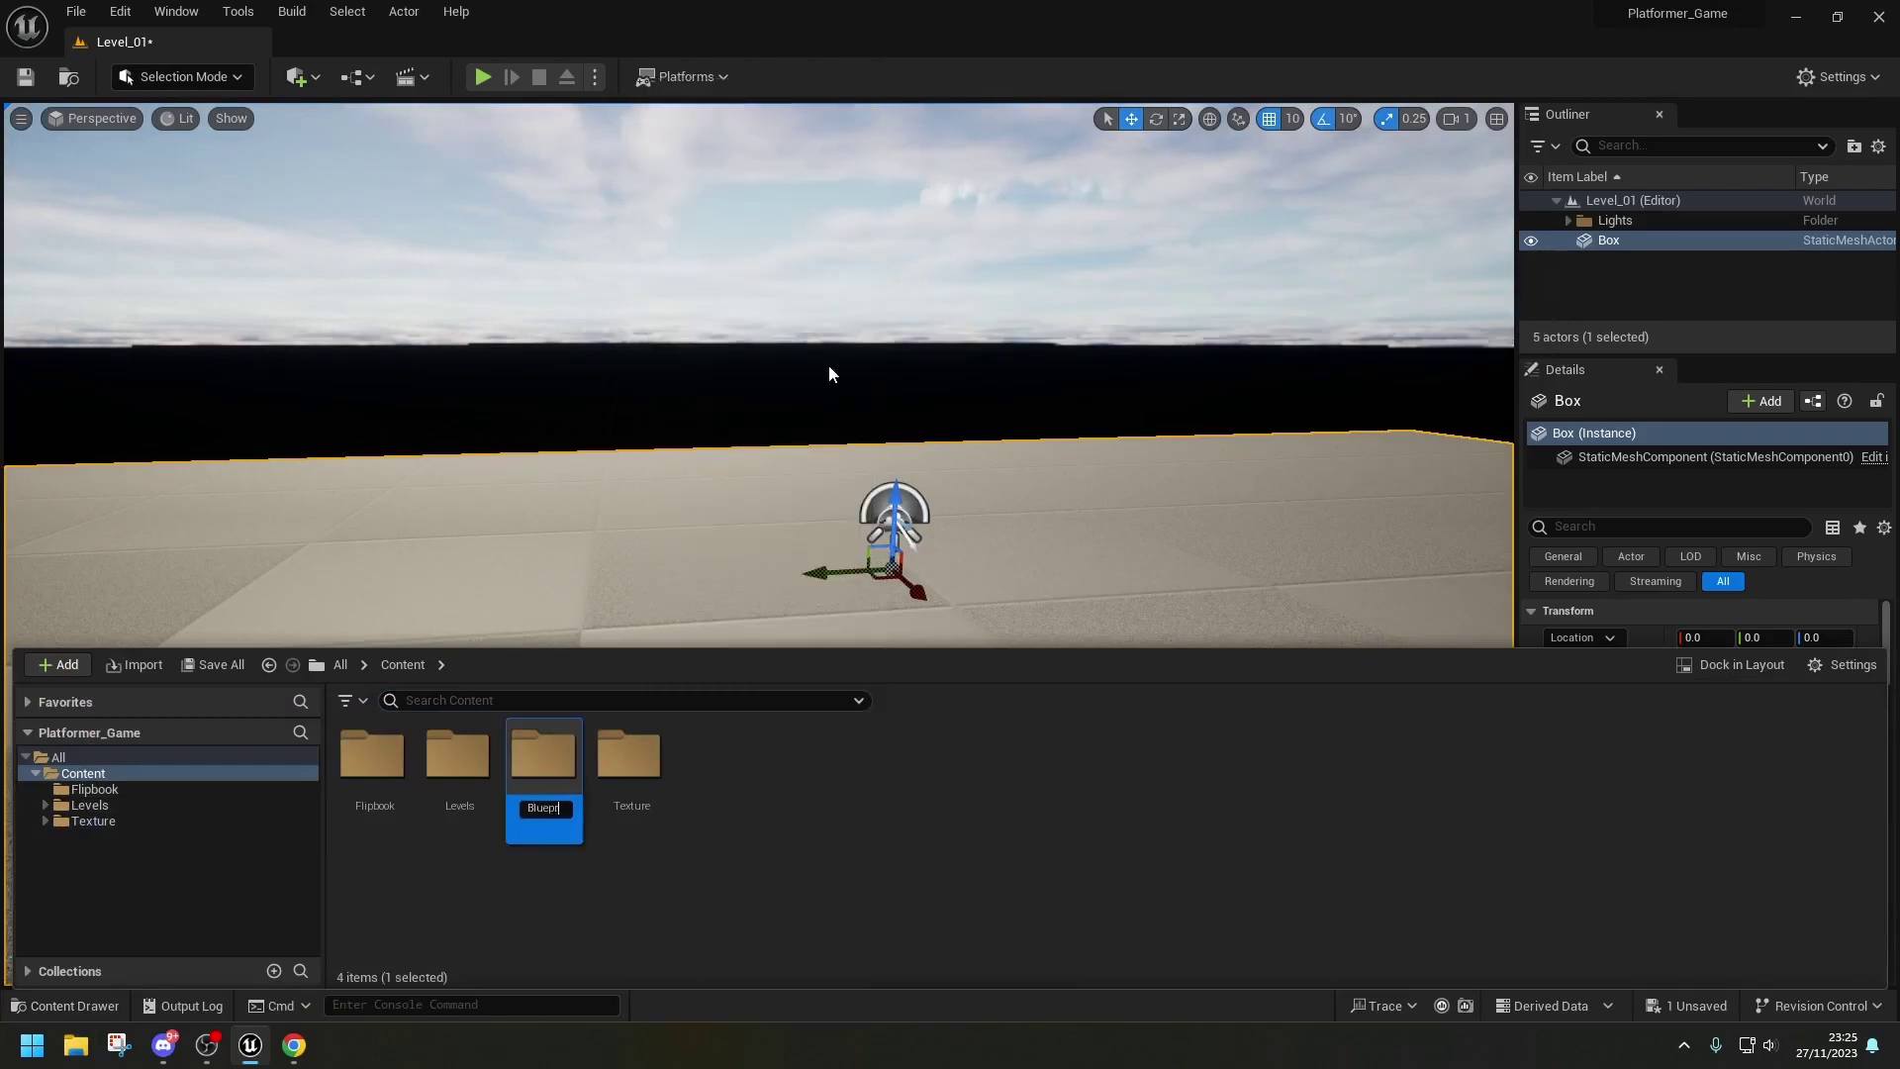
key(Return)
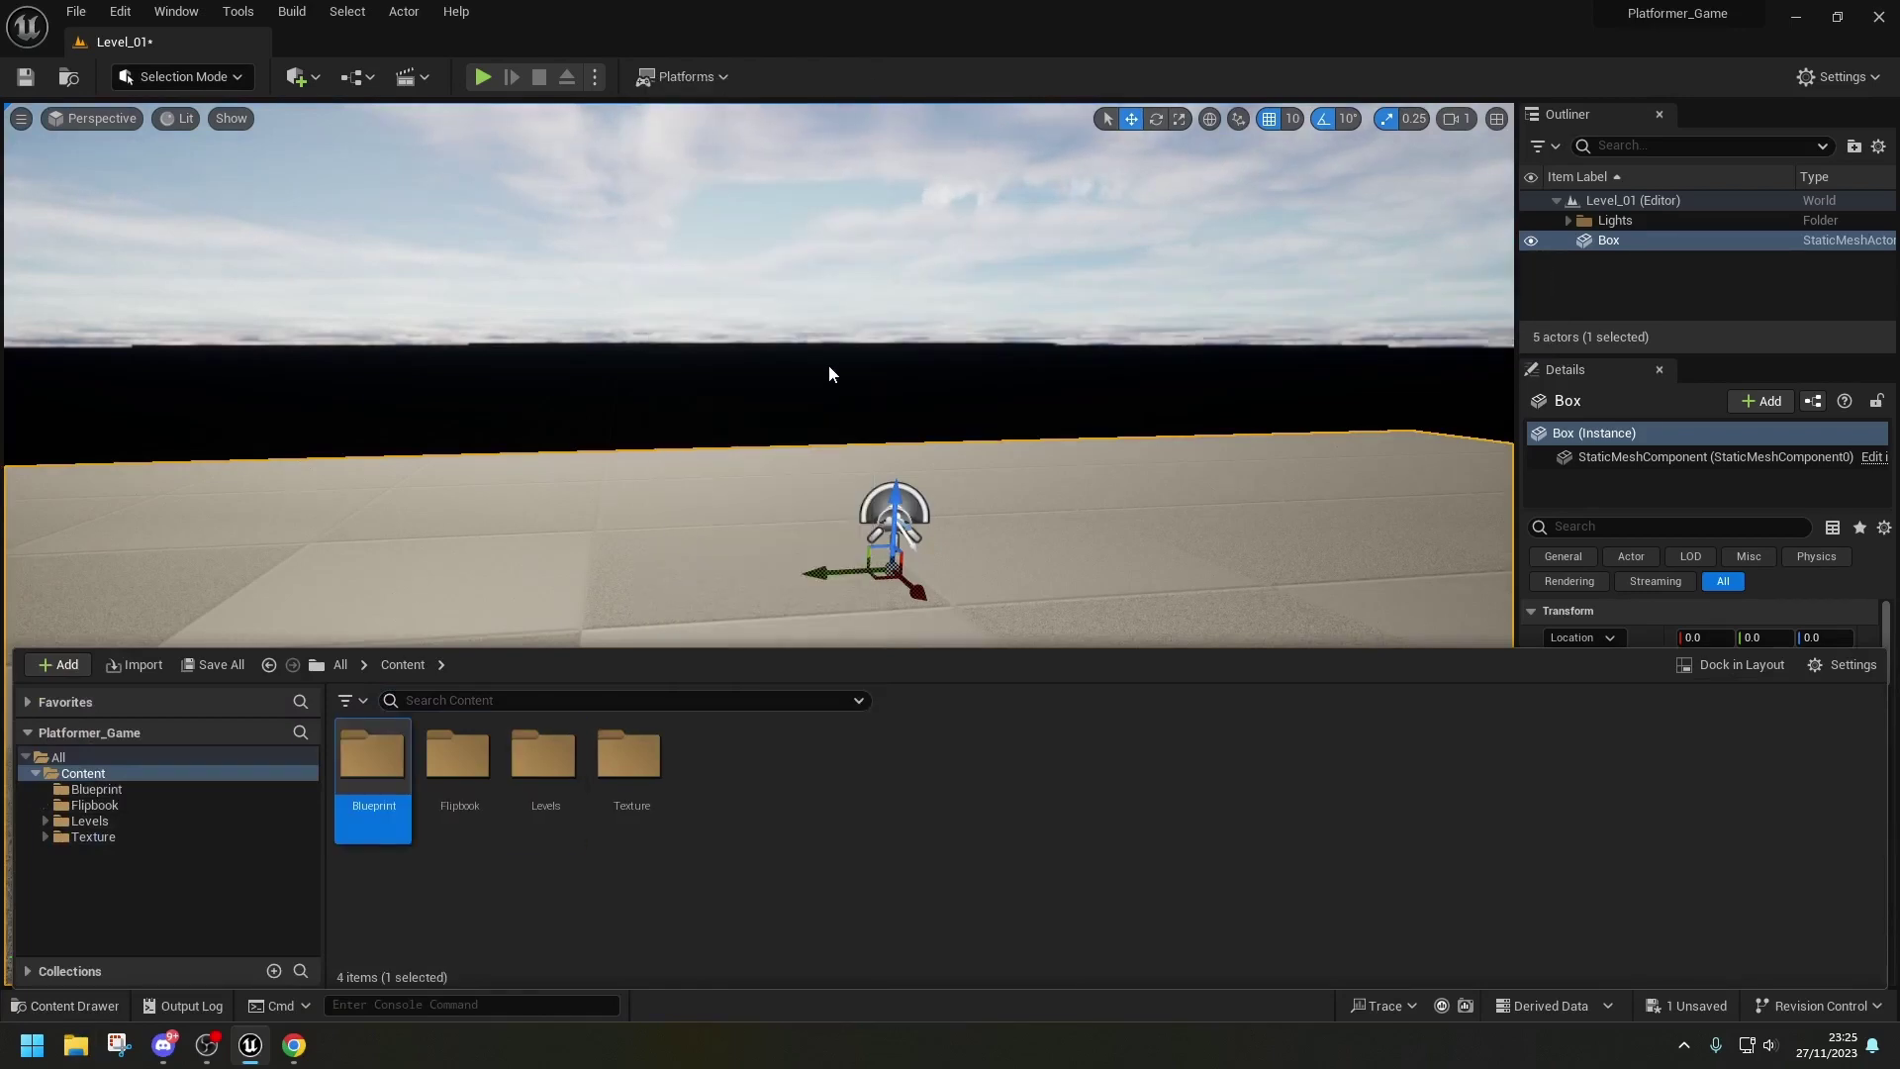
double_click(391, 761)
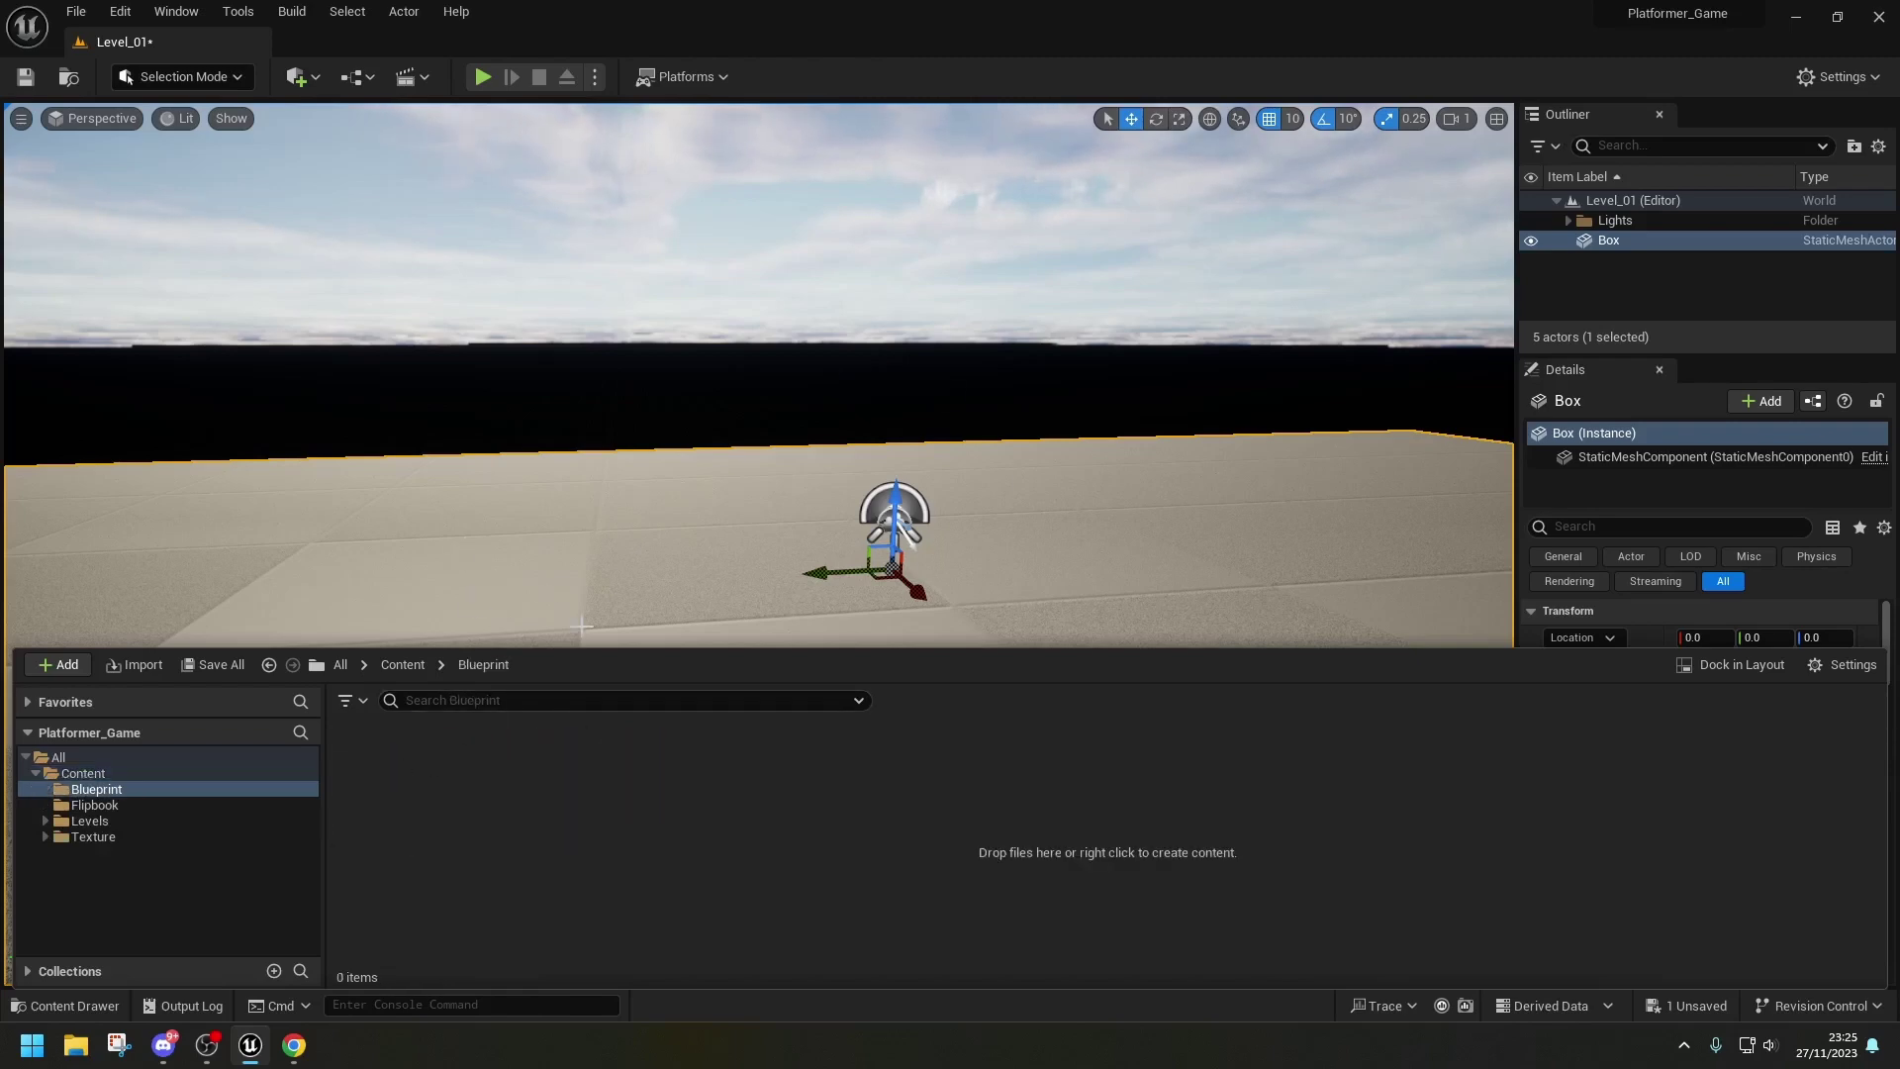
- Create a new Blueprint class with PaperZDCharacter as its parent
right_click(412, 745)
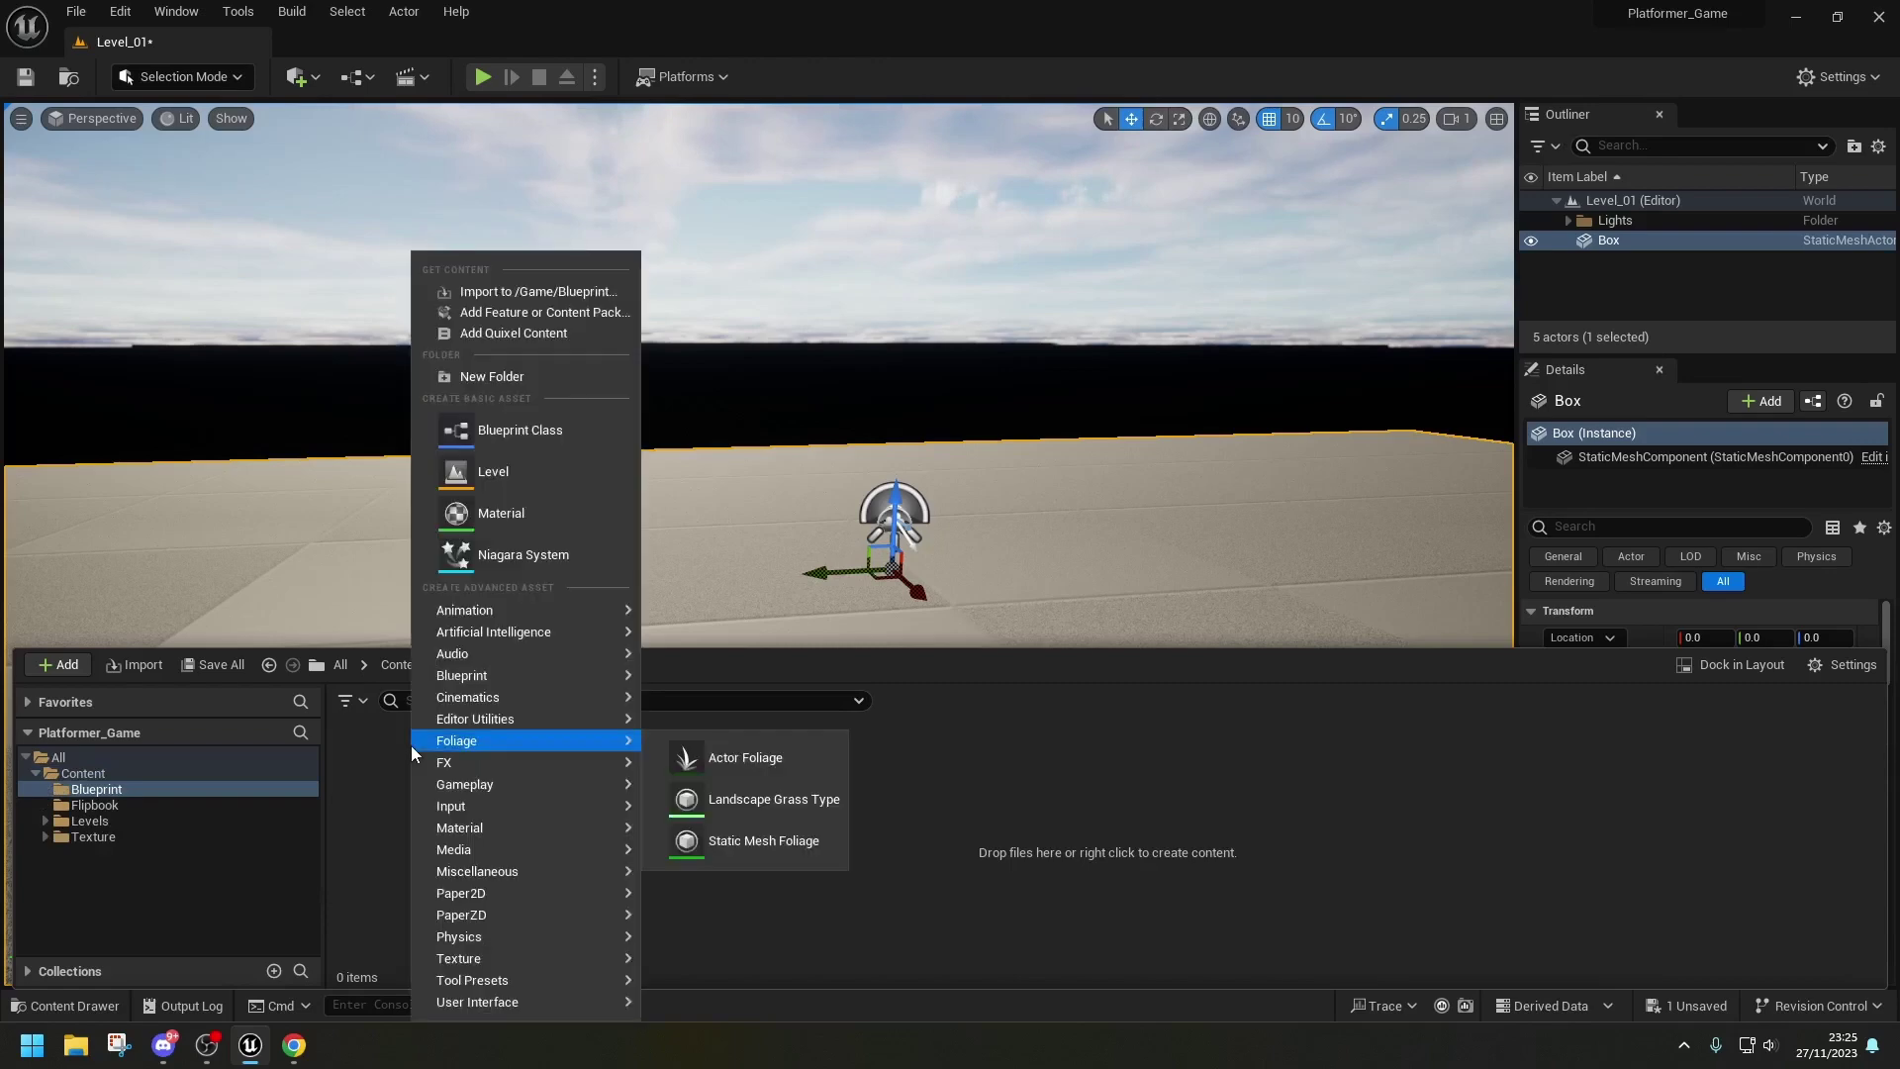
click(532, 441)
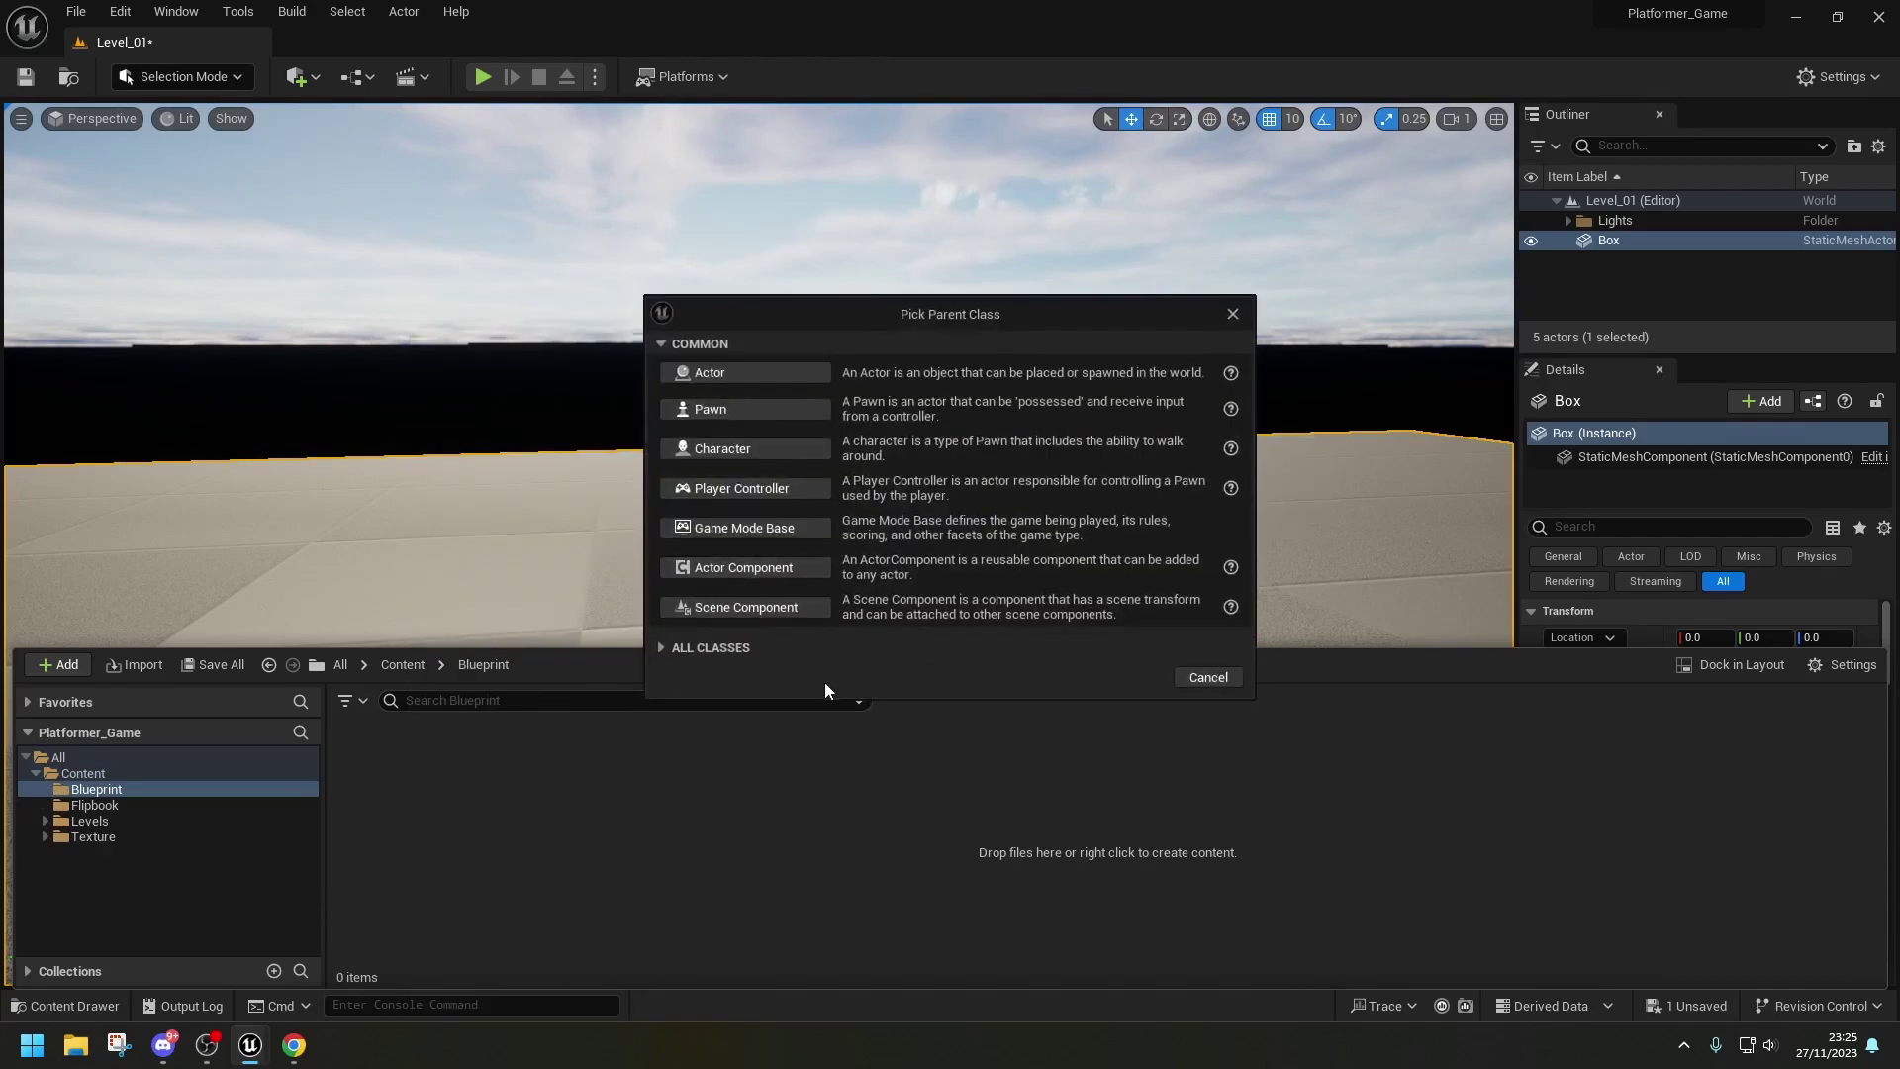
click(699, 646)
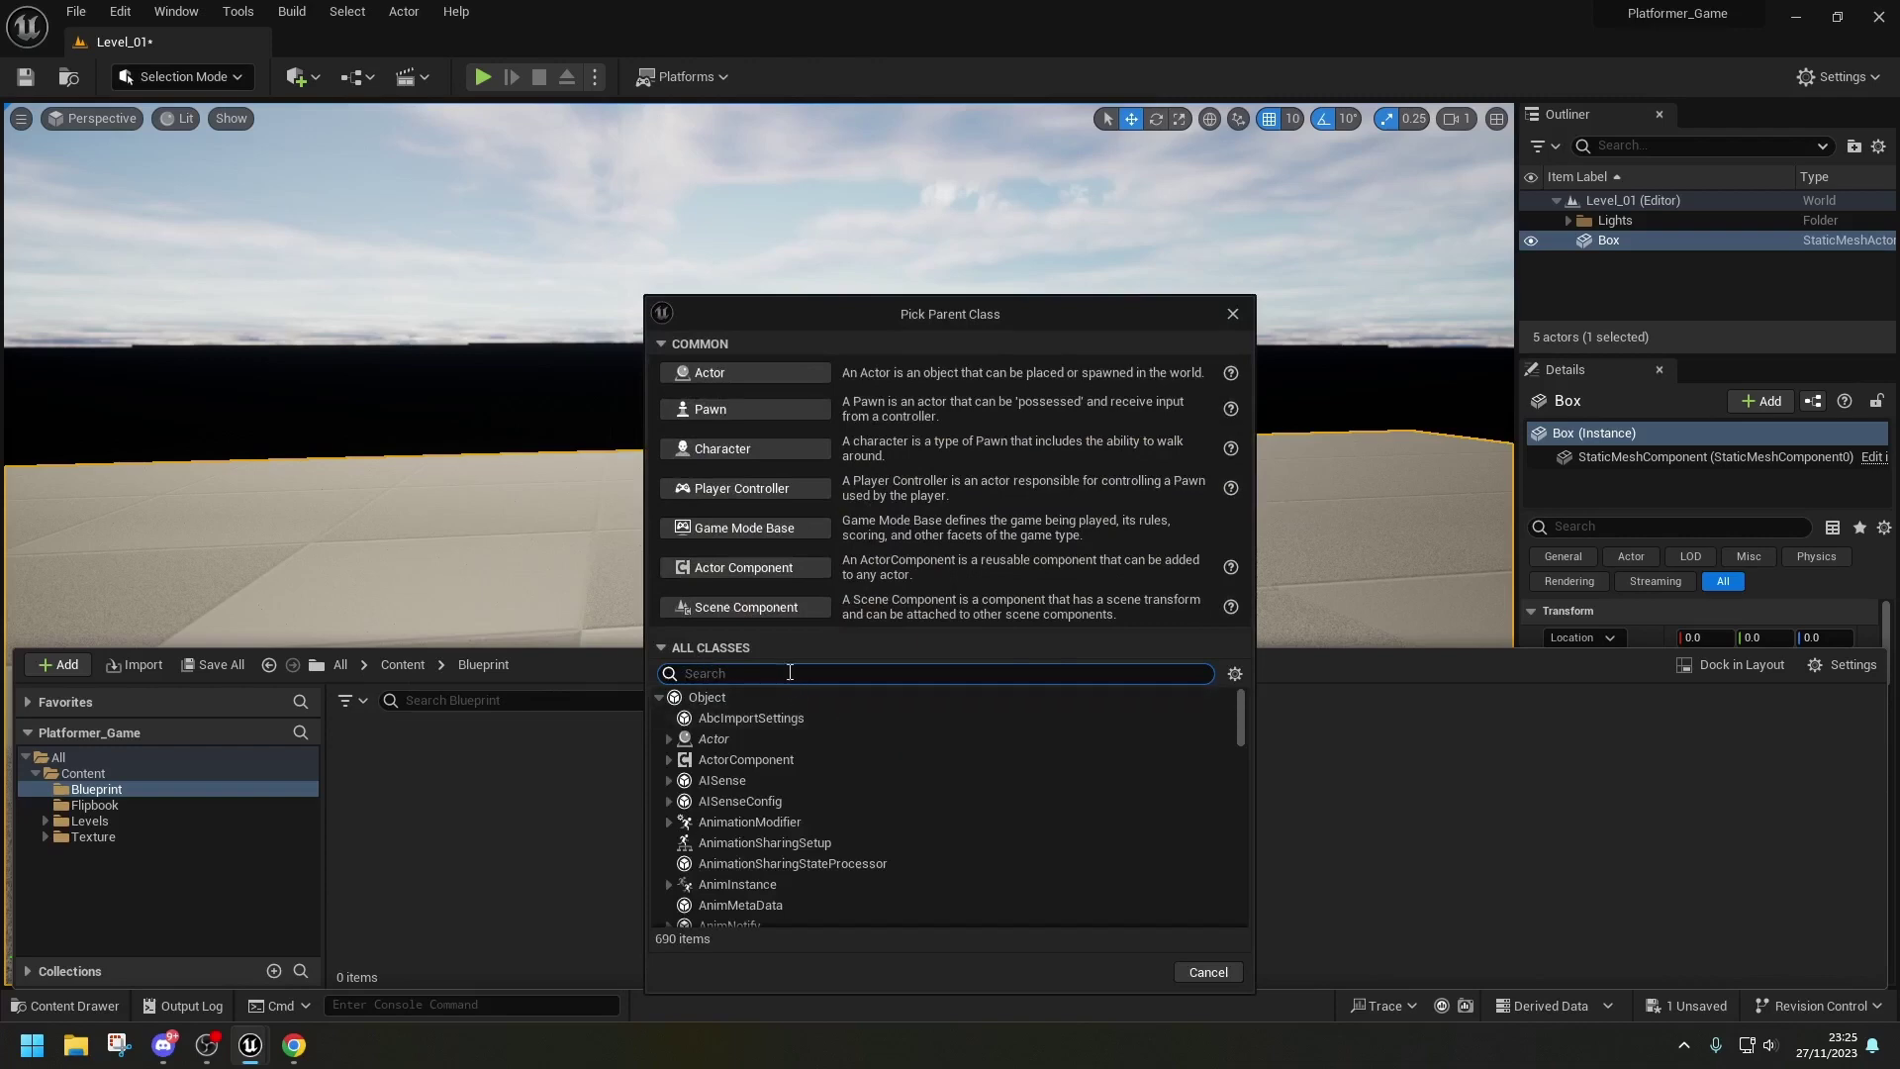
text(paper)
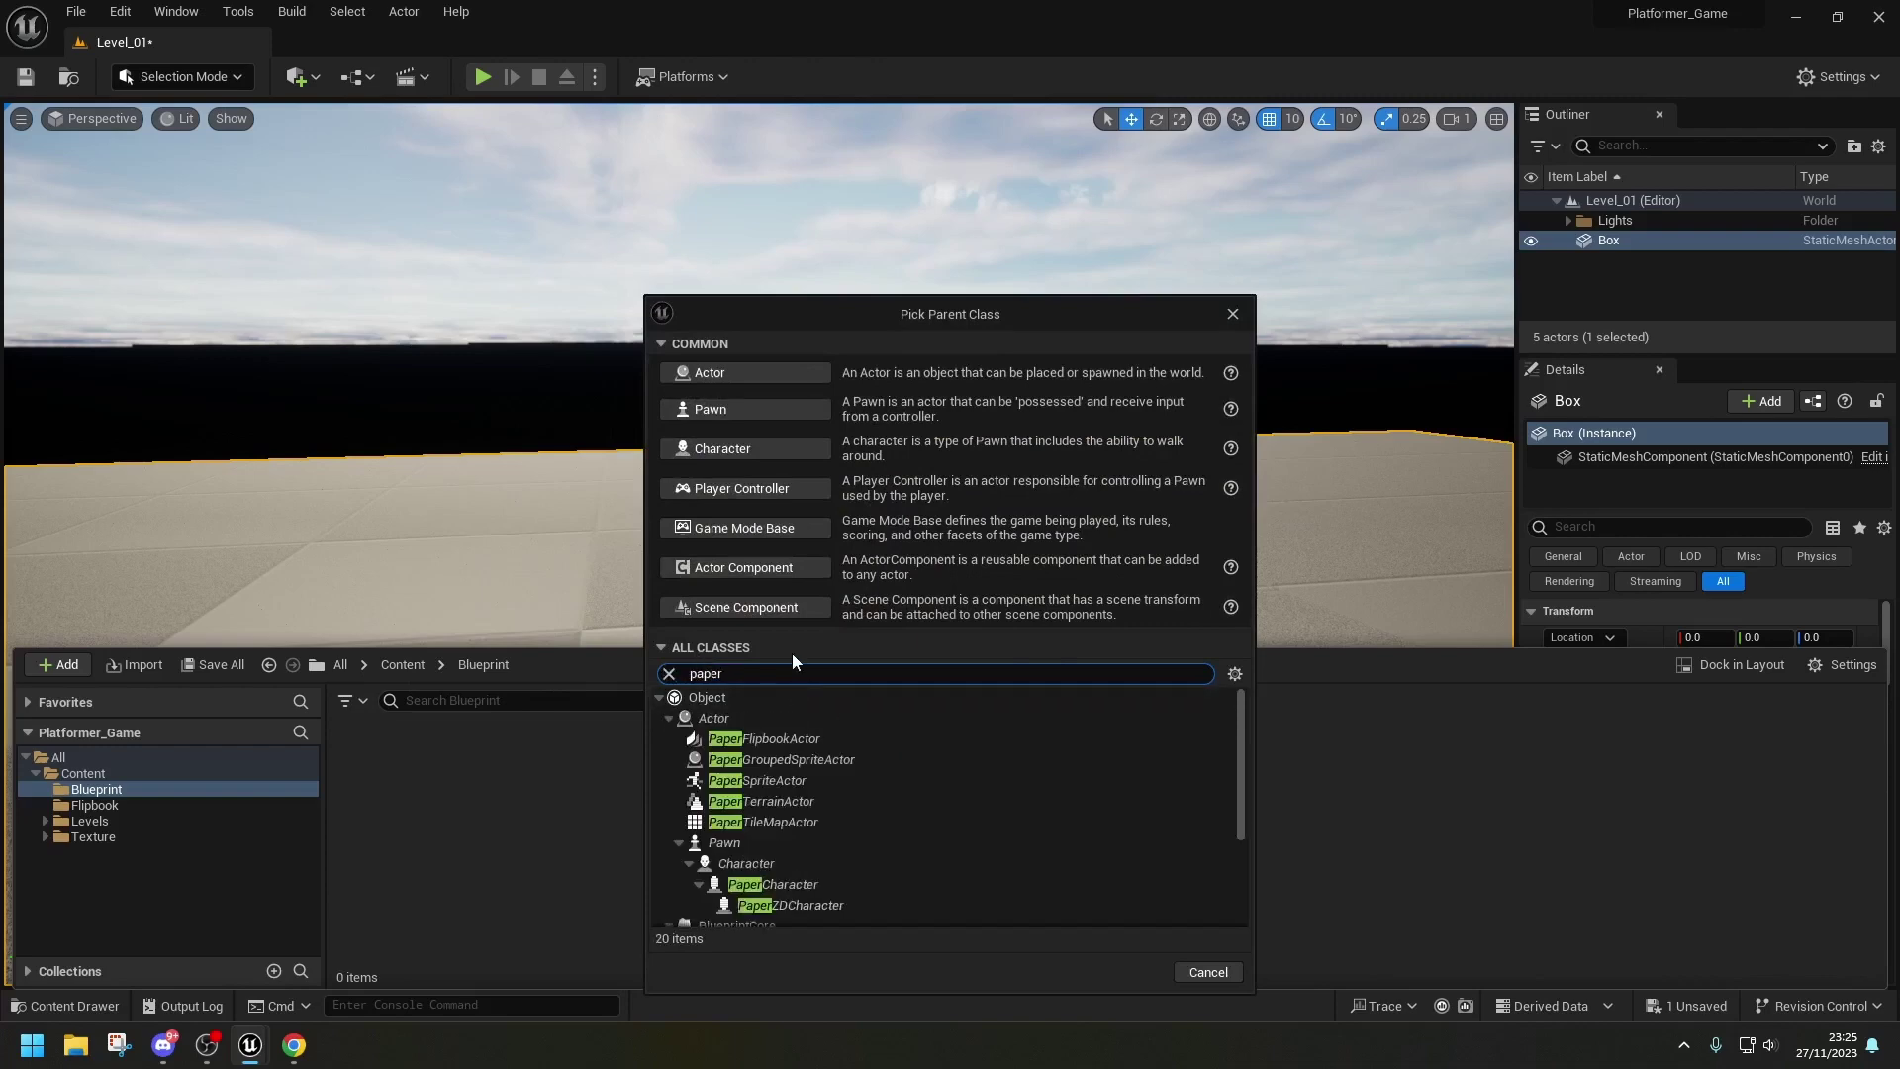
text(z)
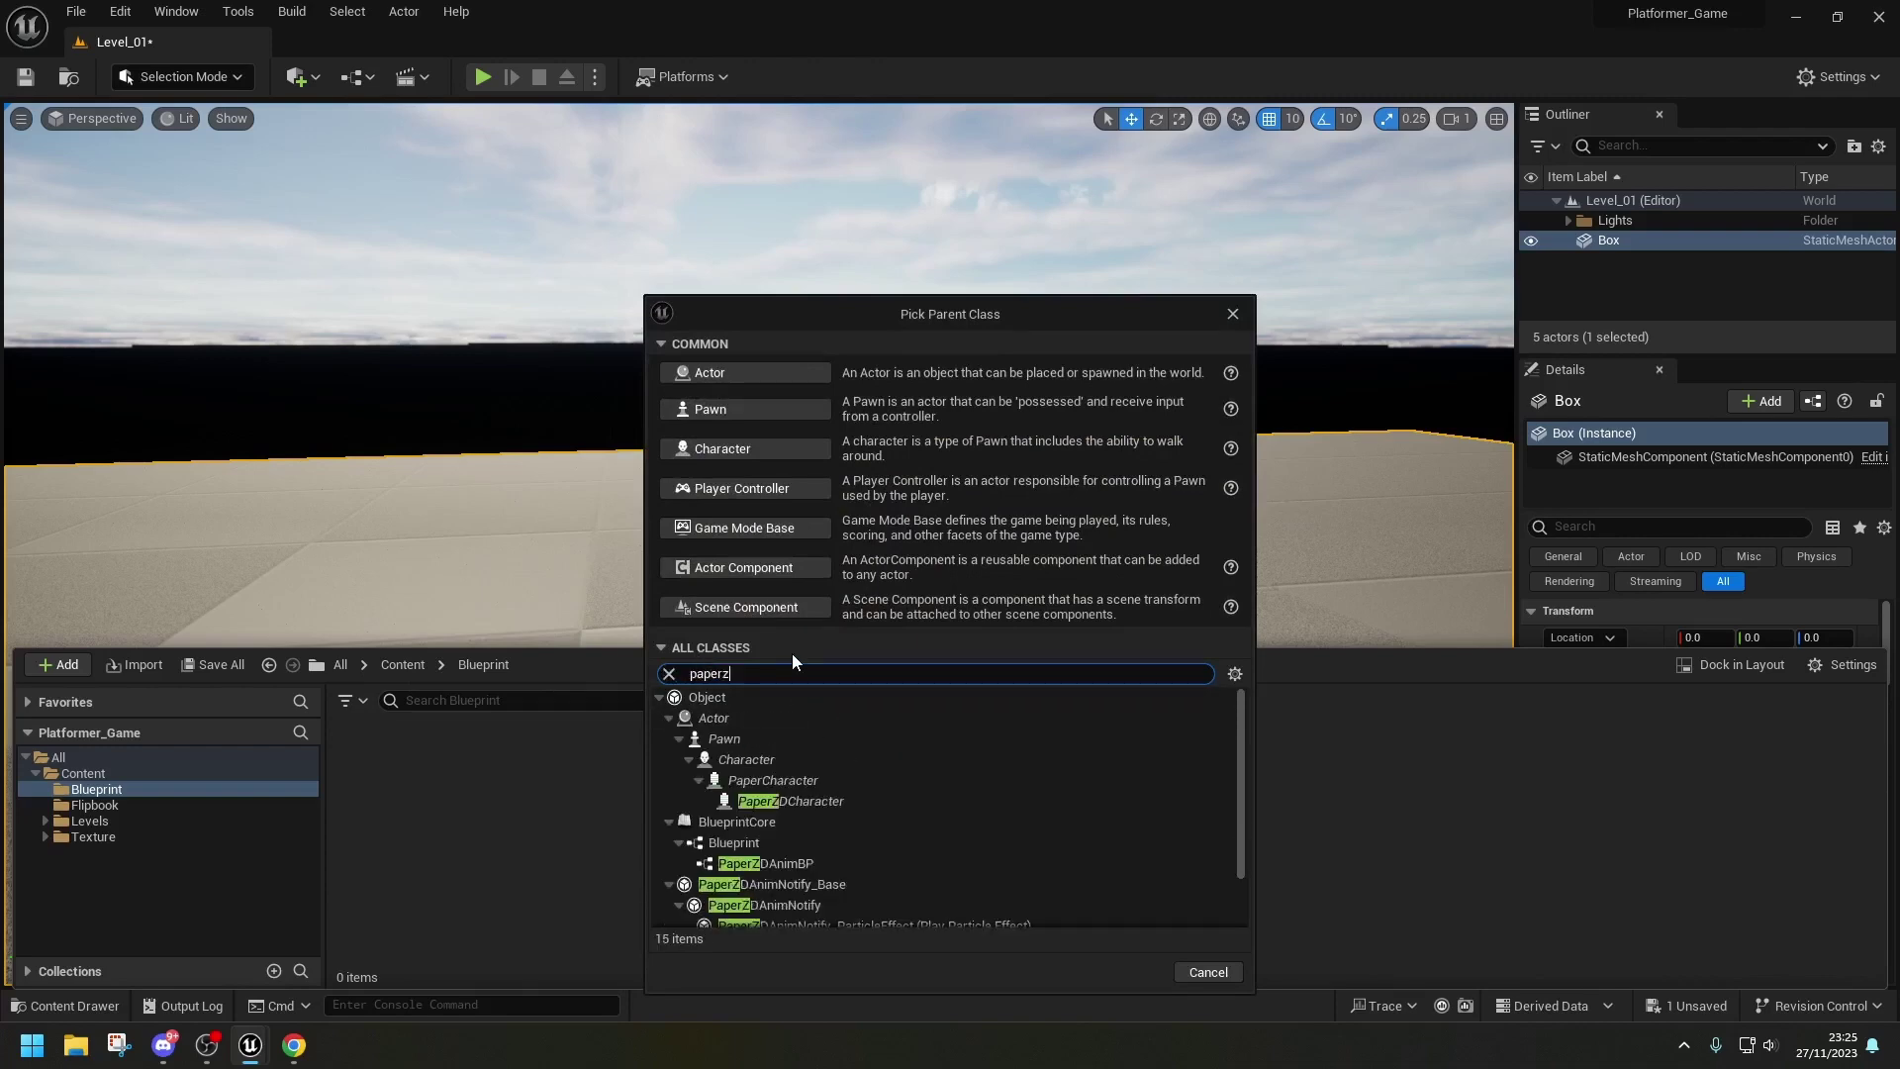
click(806, 801)
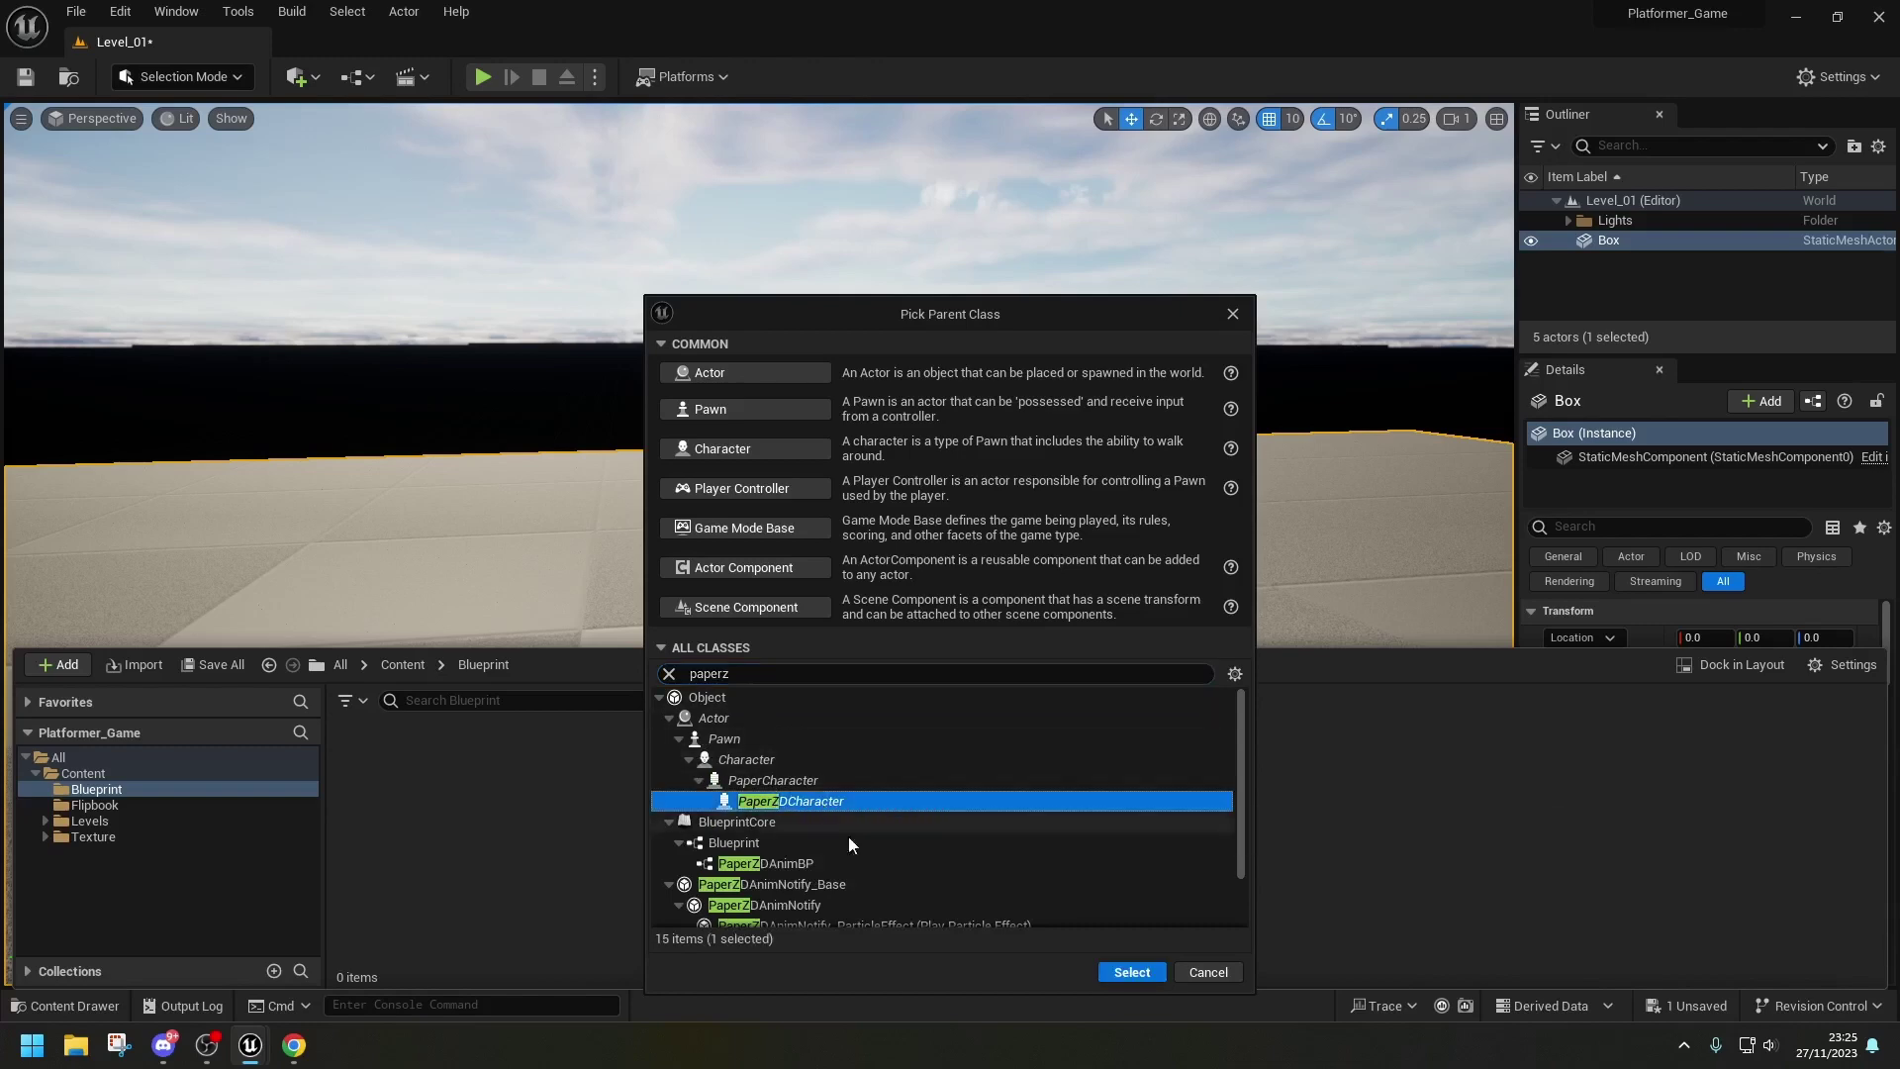
click(1130, 973)
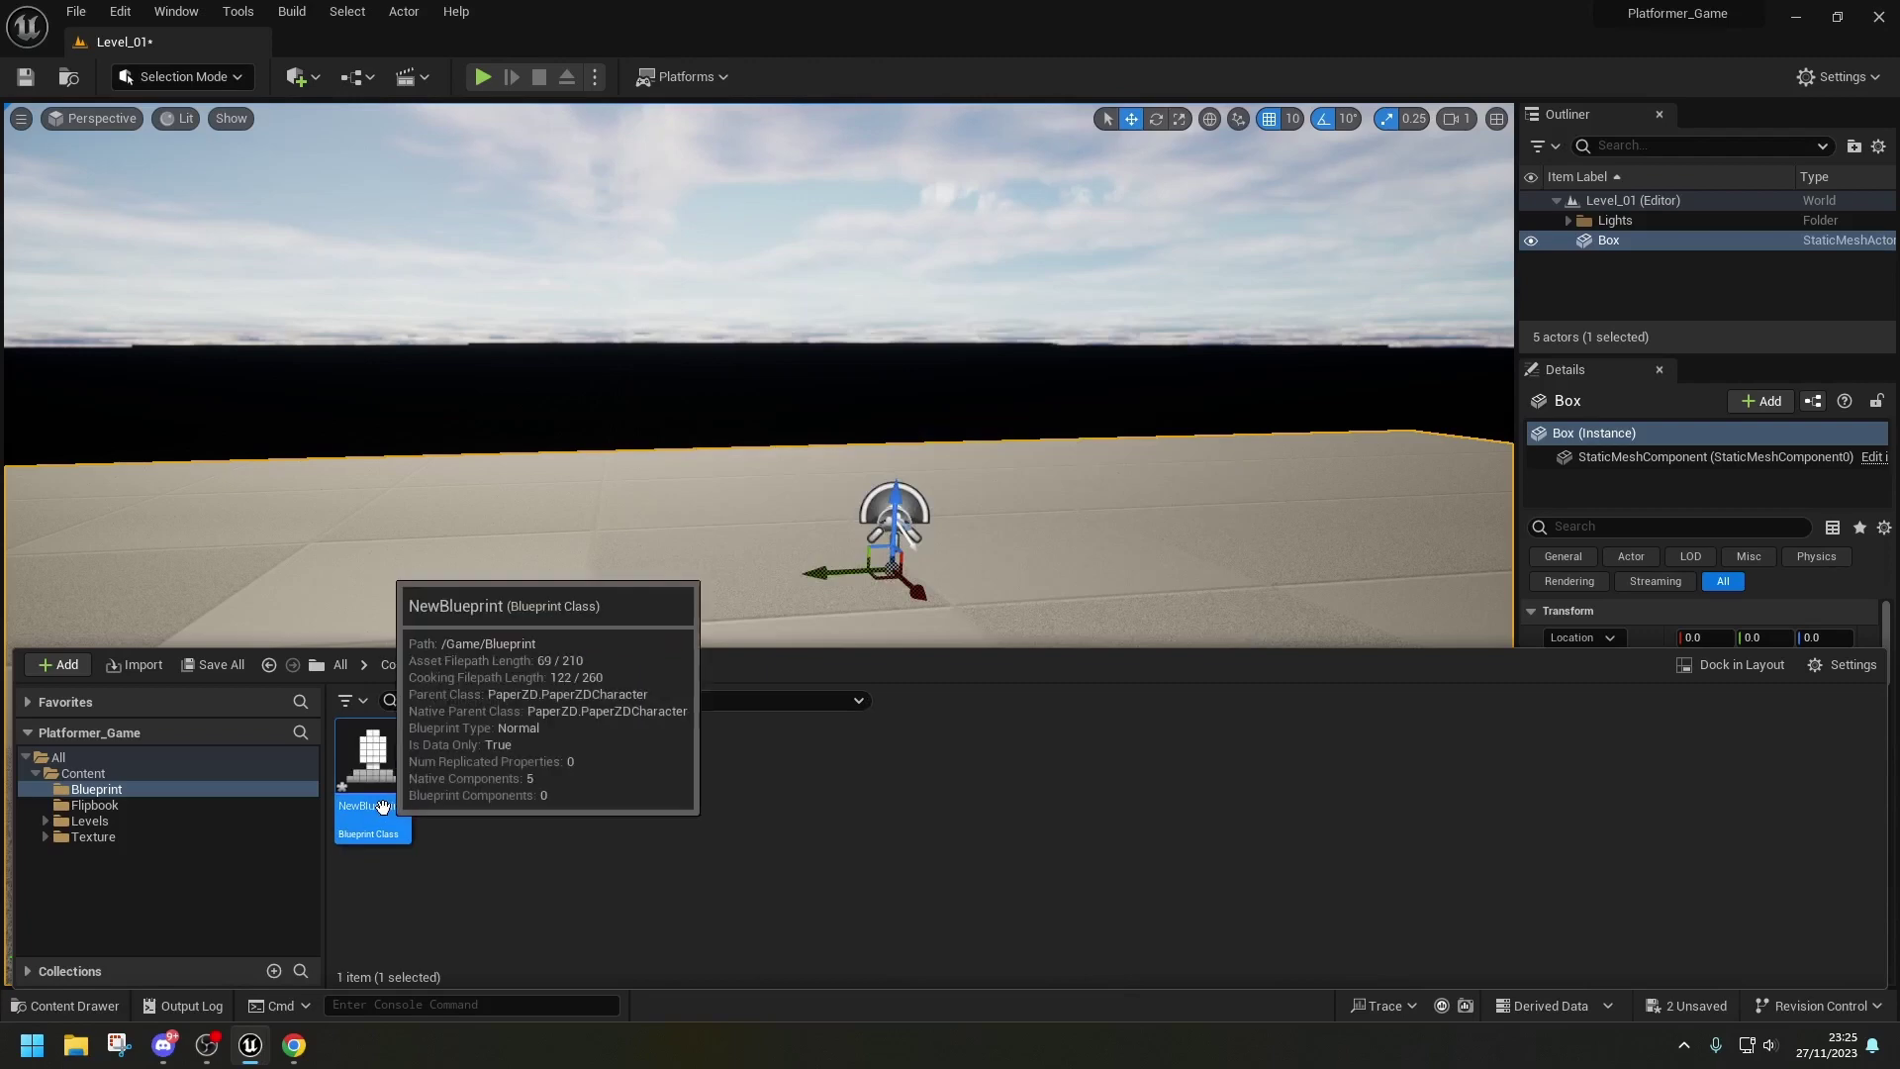
- Rename the new Blueprint asset to BP_Character
key(Return)
key(F2)
text(BP)
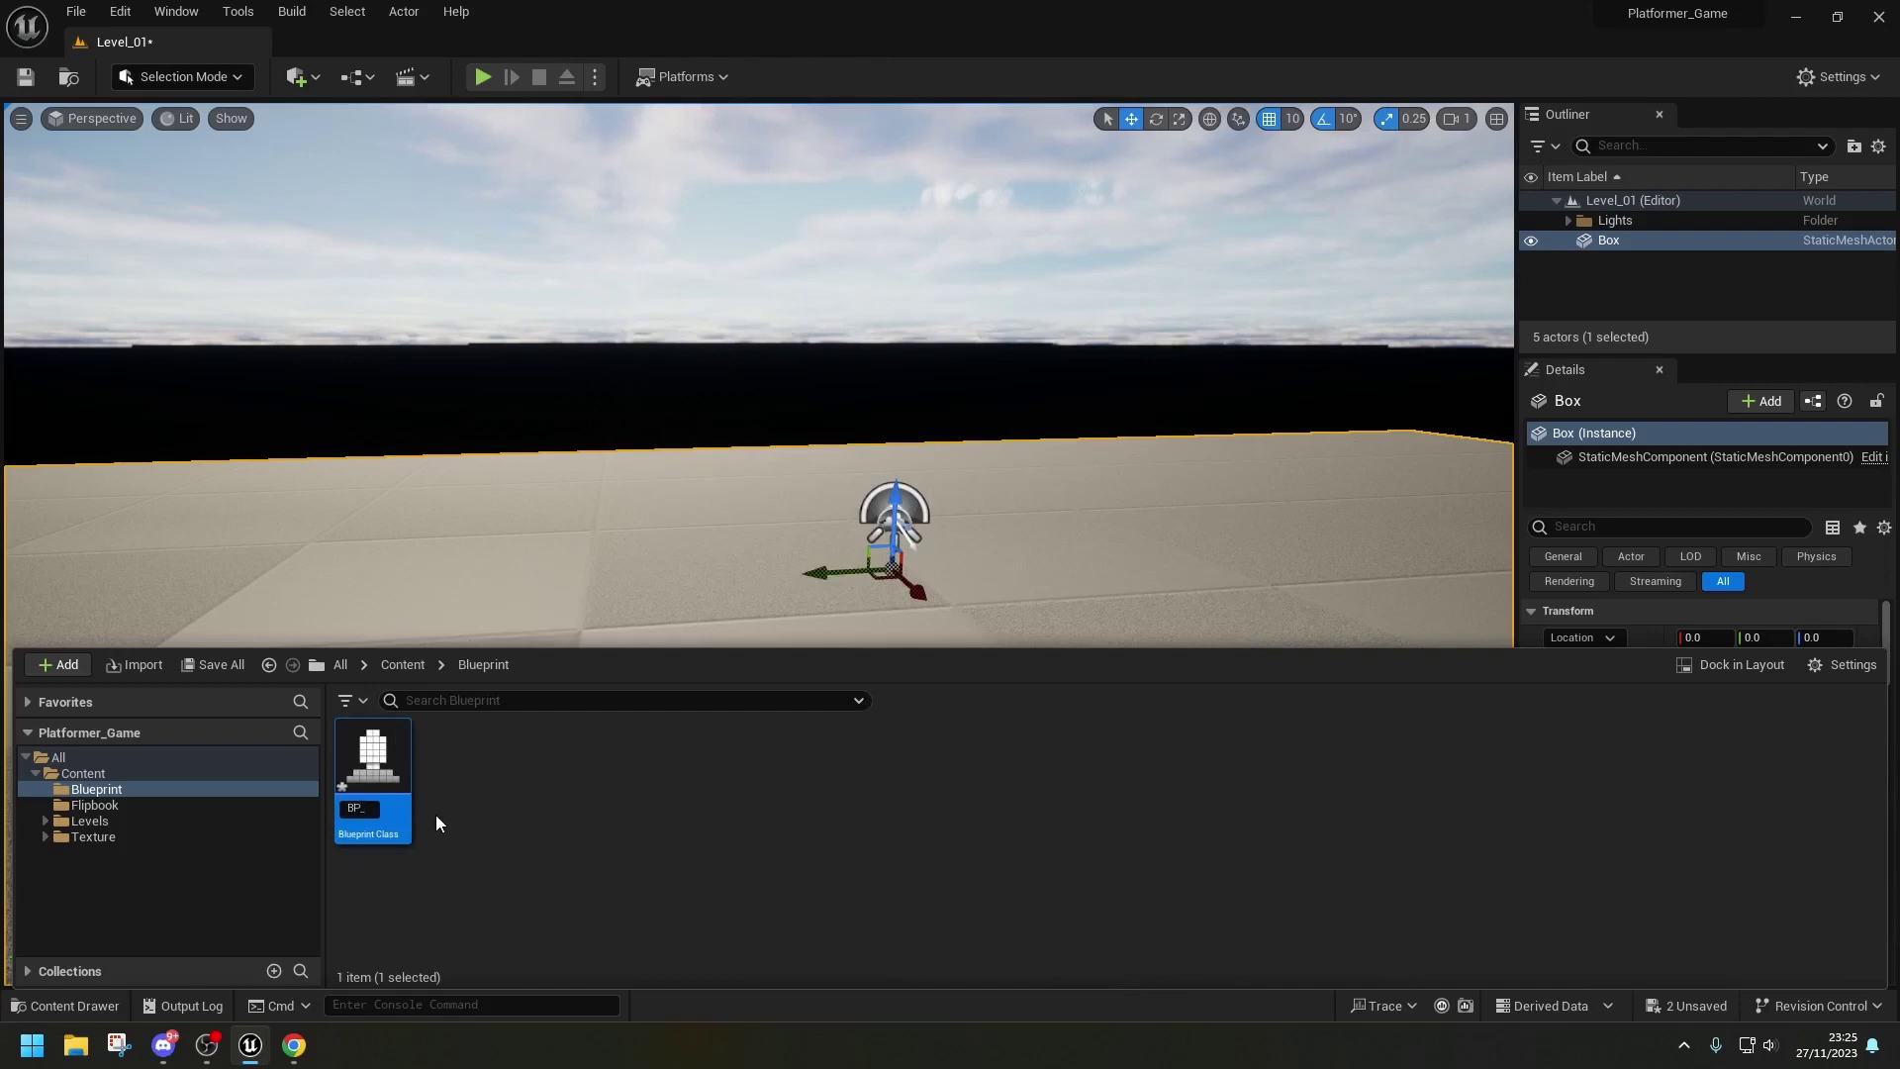
text(_Character)
key(Return)
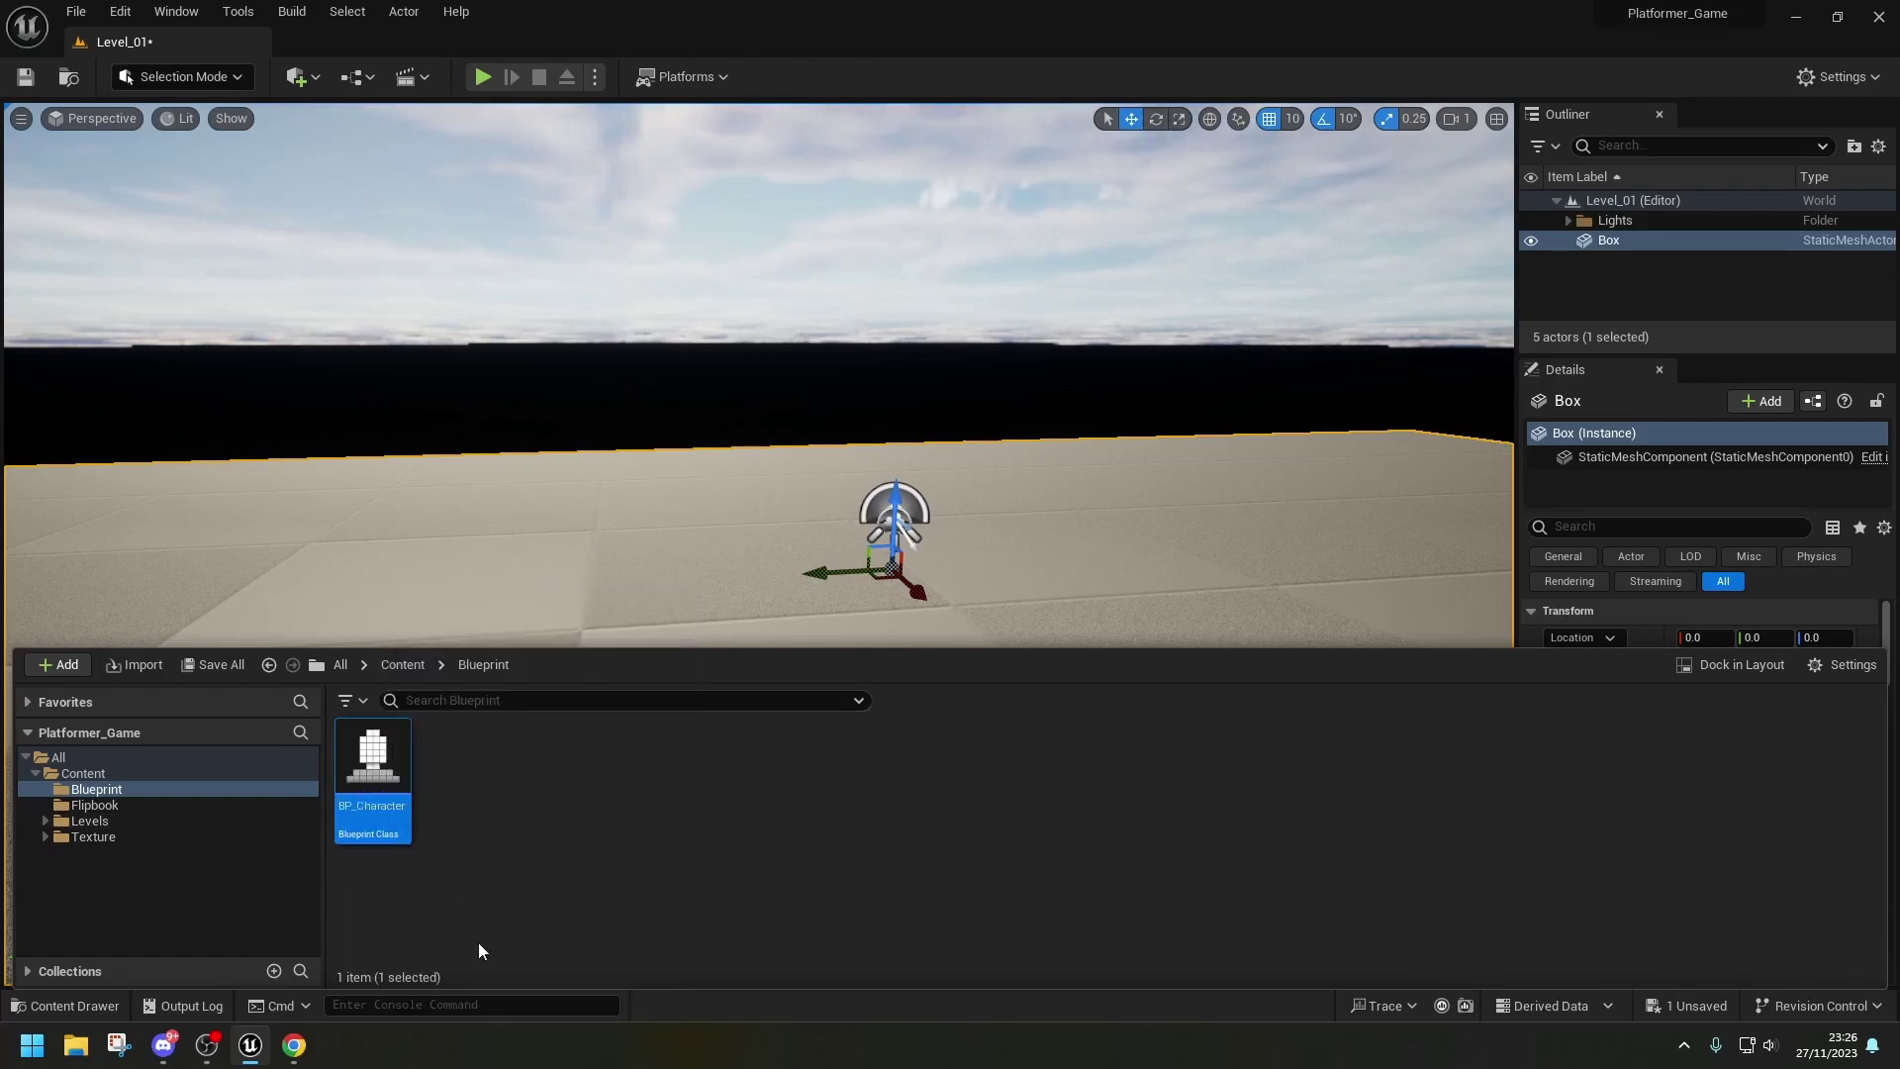
- Create two child Blueprints of BP_Character named BP_Enemy and BP_Hero_Character
right_click(374, 766)
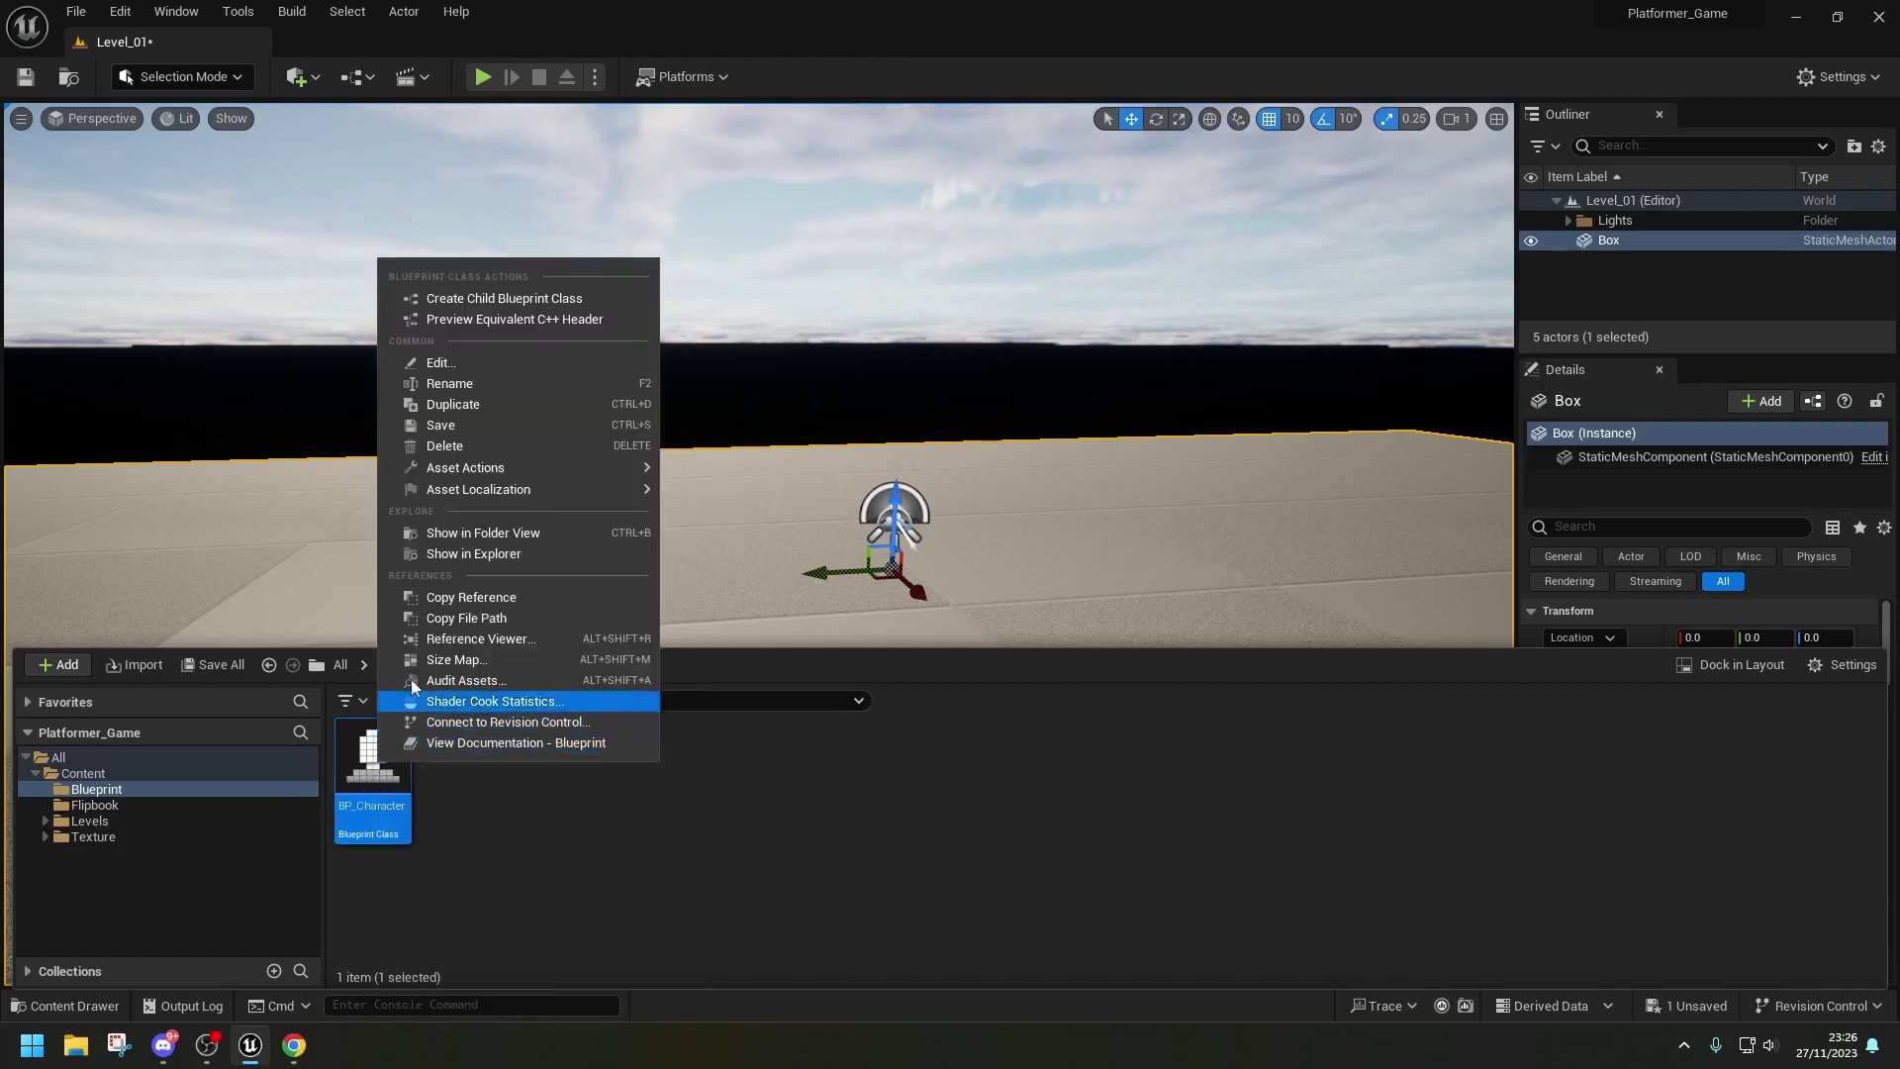
click(433, 298)
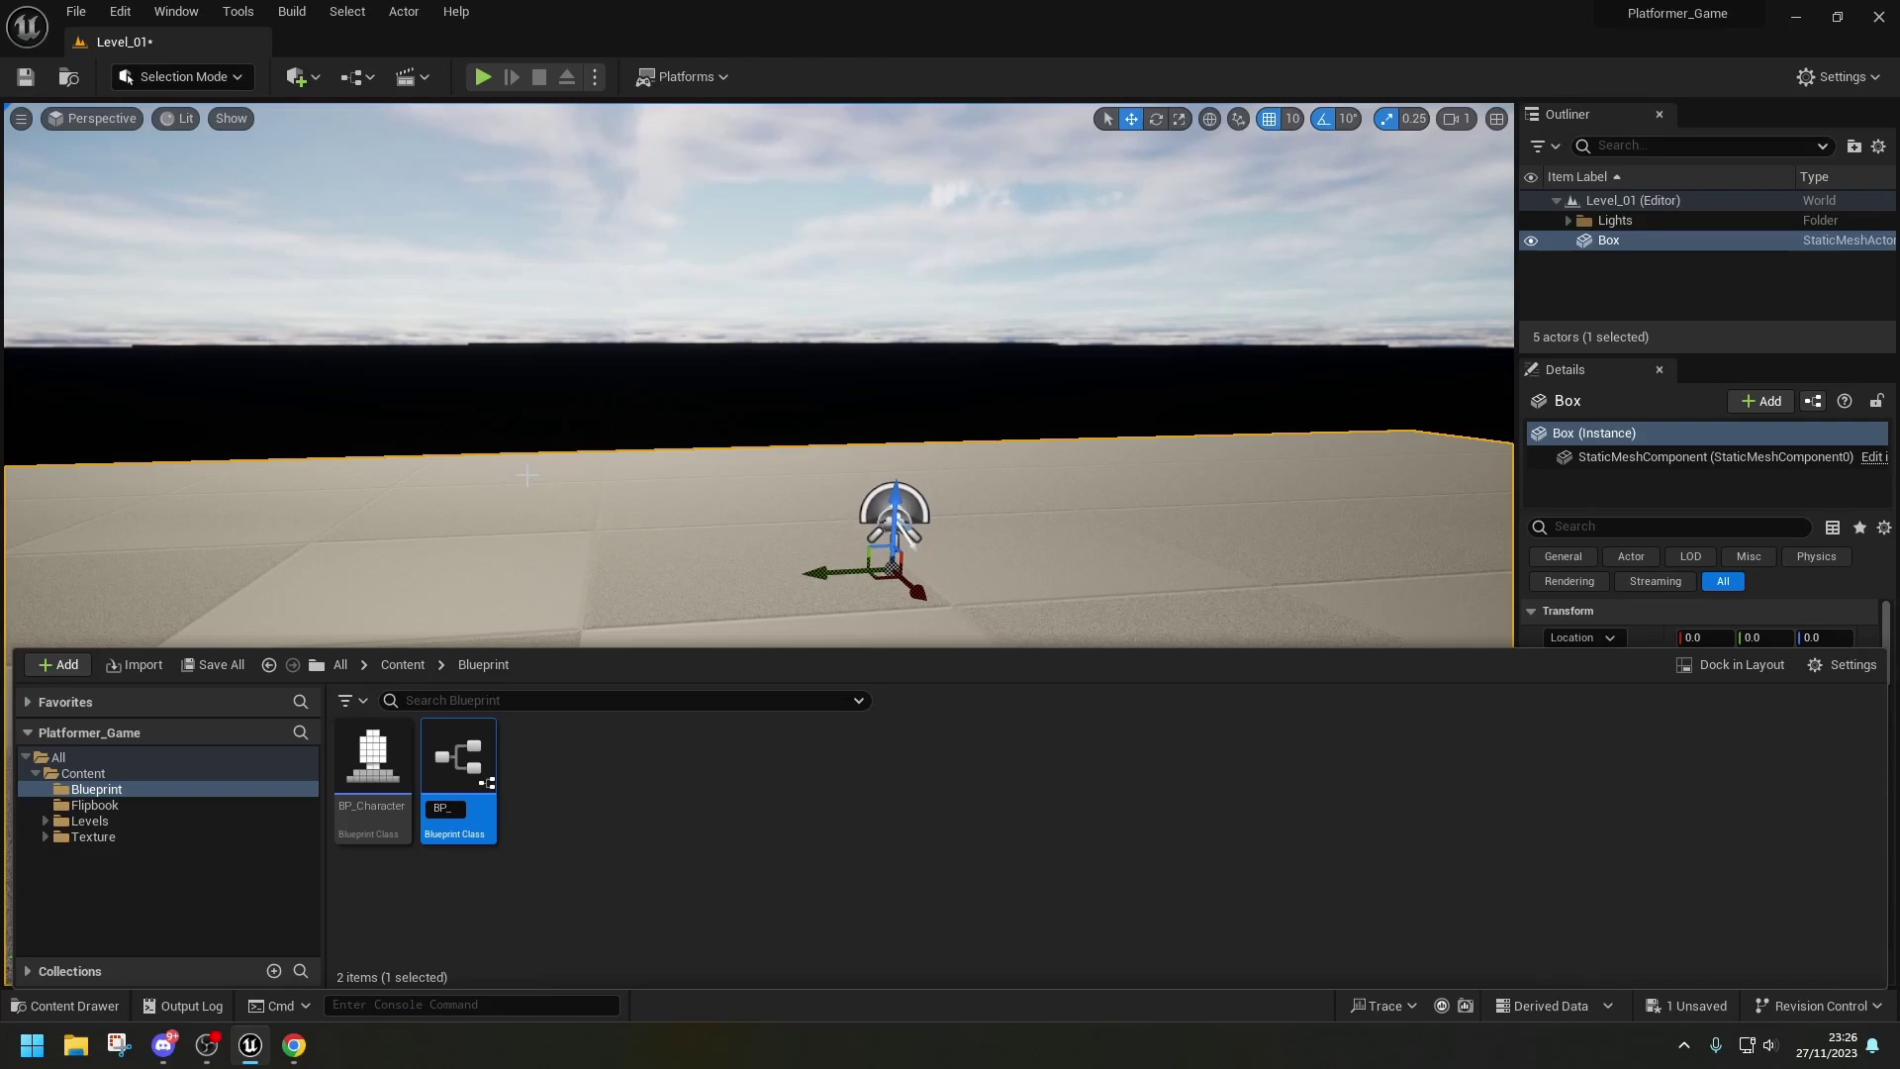
text(BP_Enemy)
key(Return)
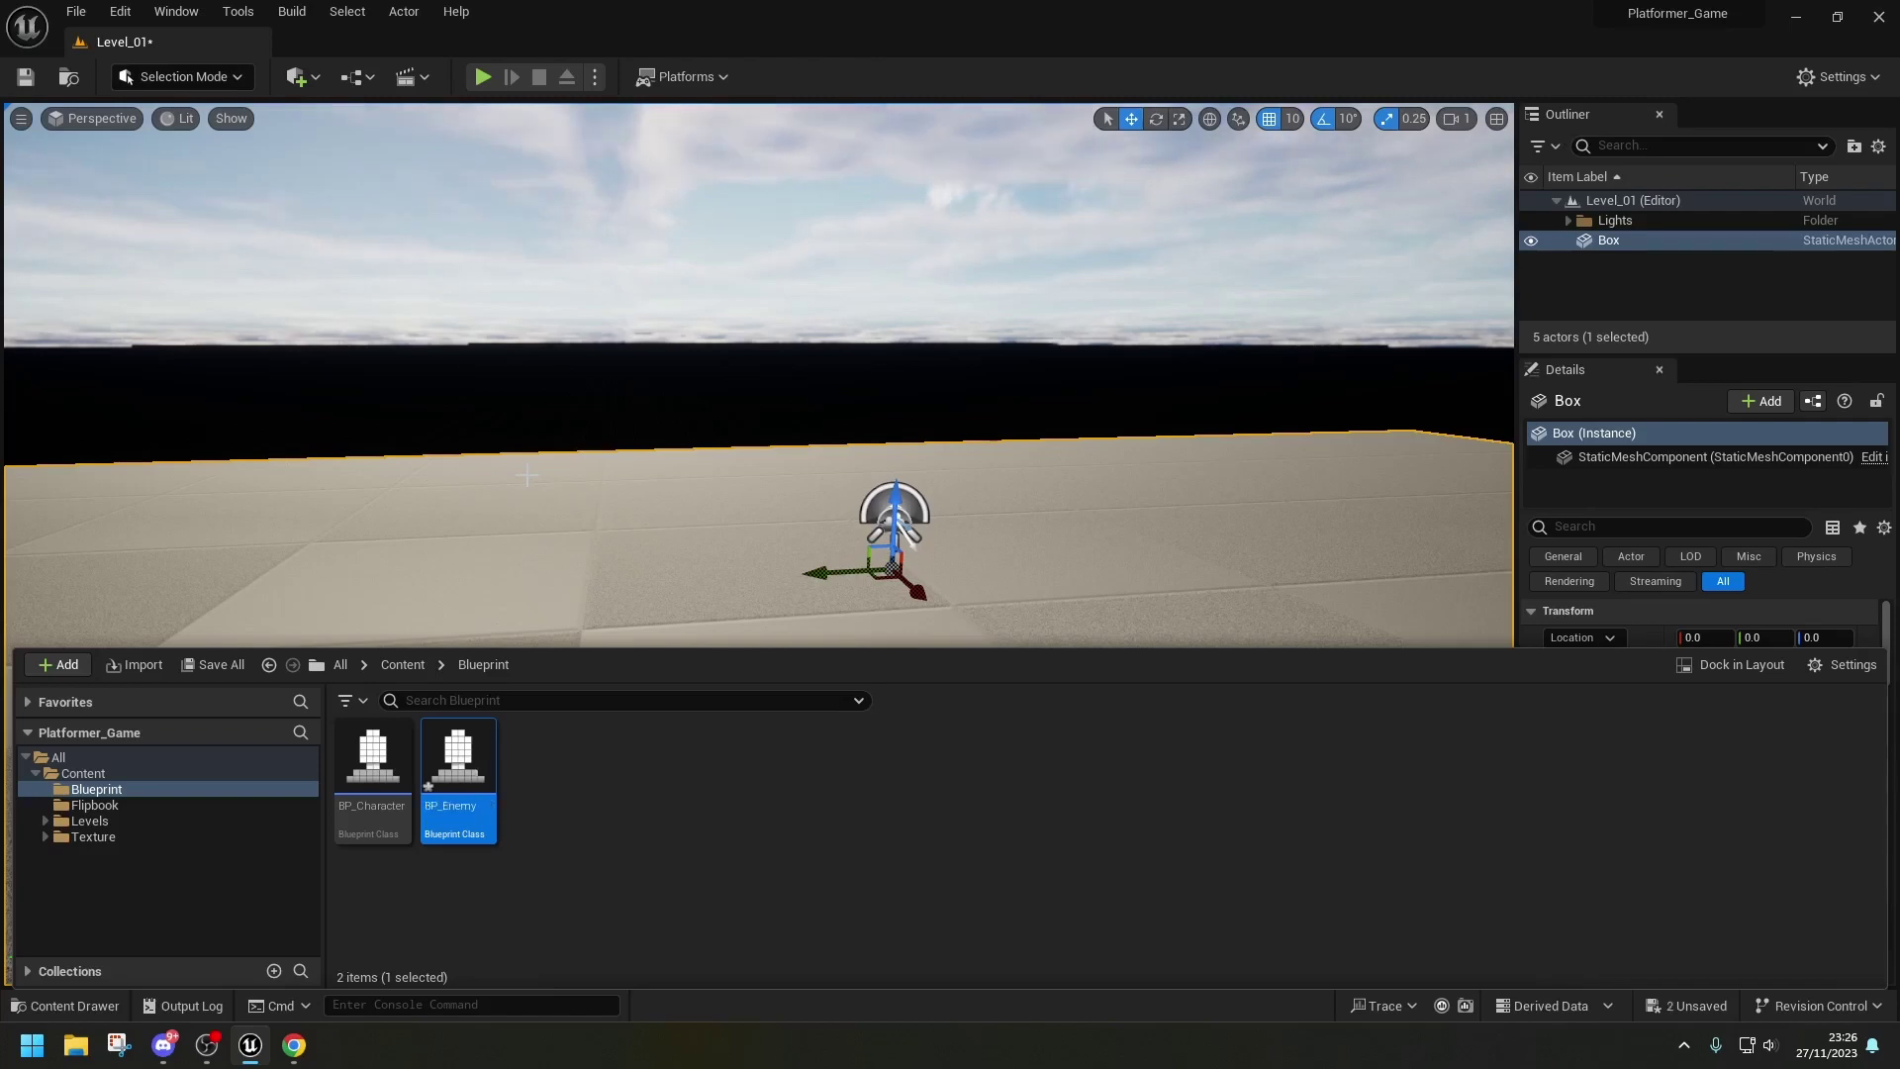
right_click(386, 764)
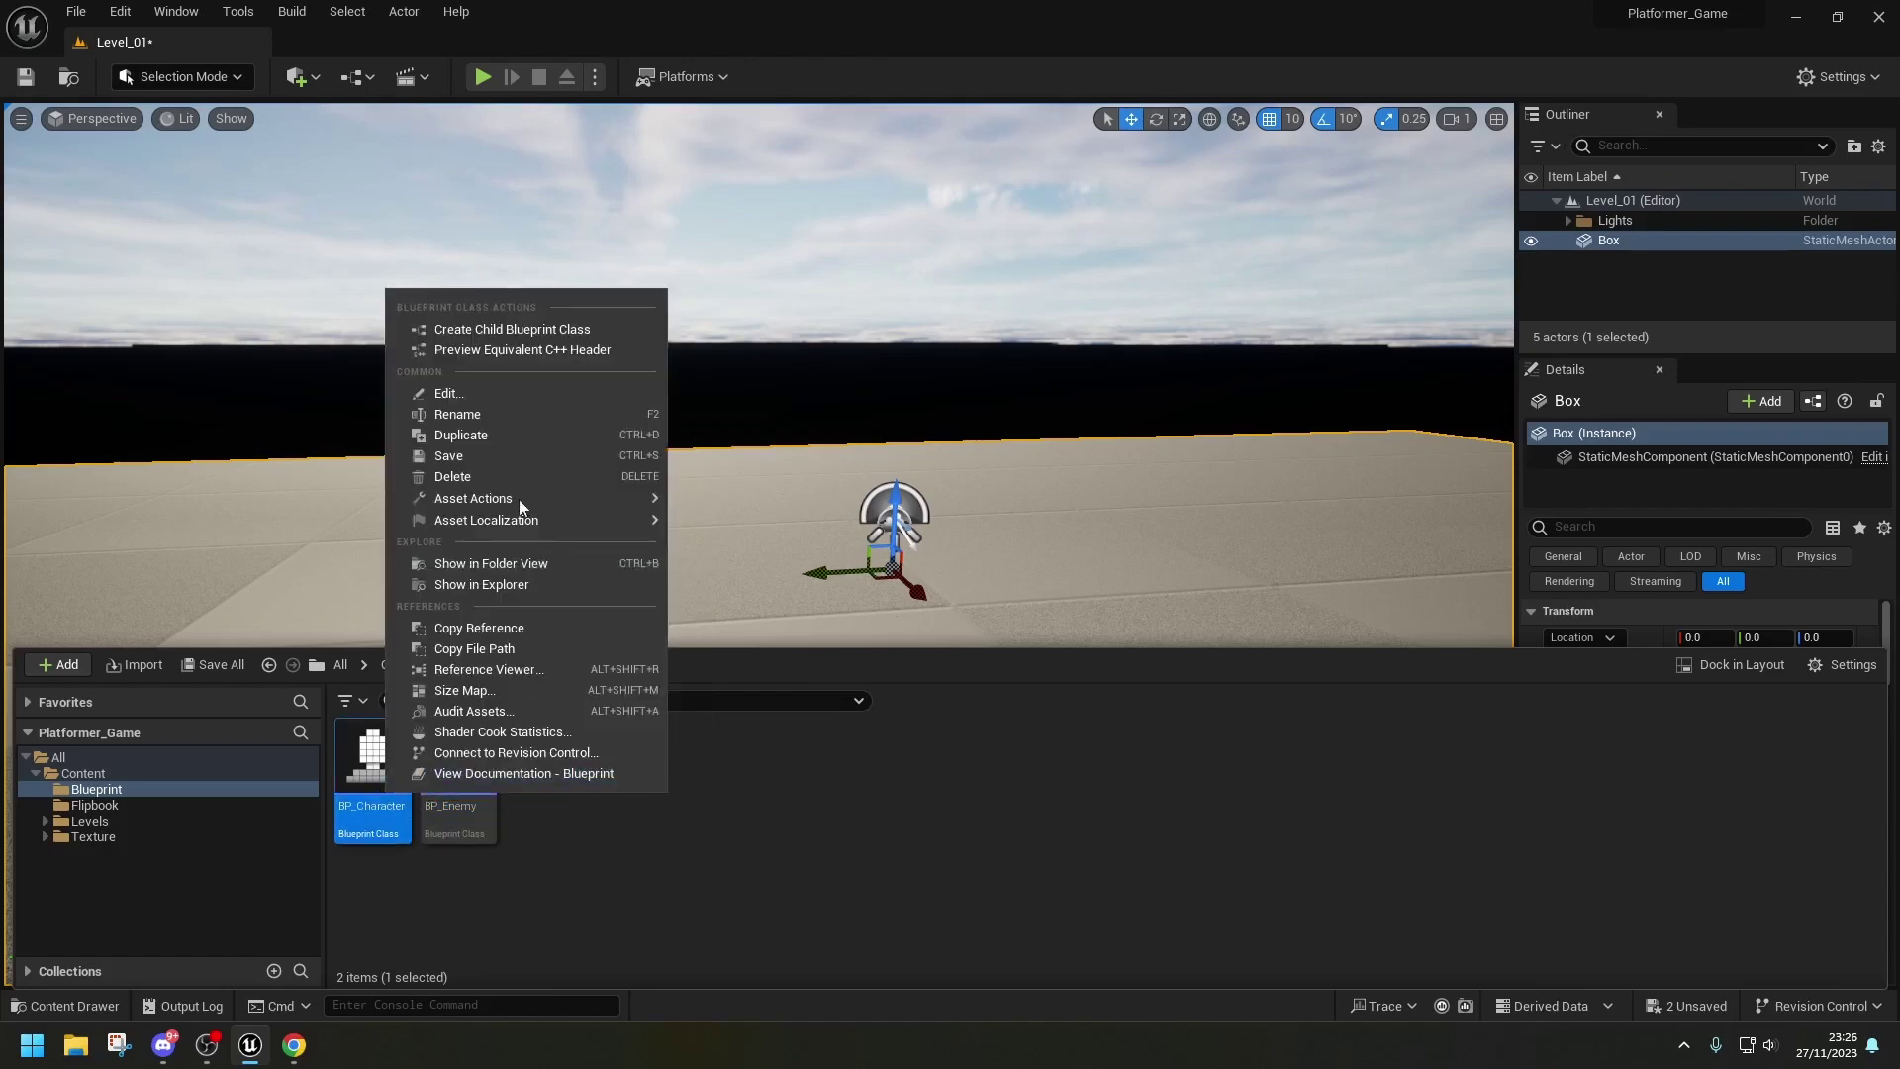
click(614, 333)
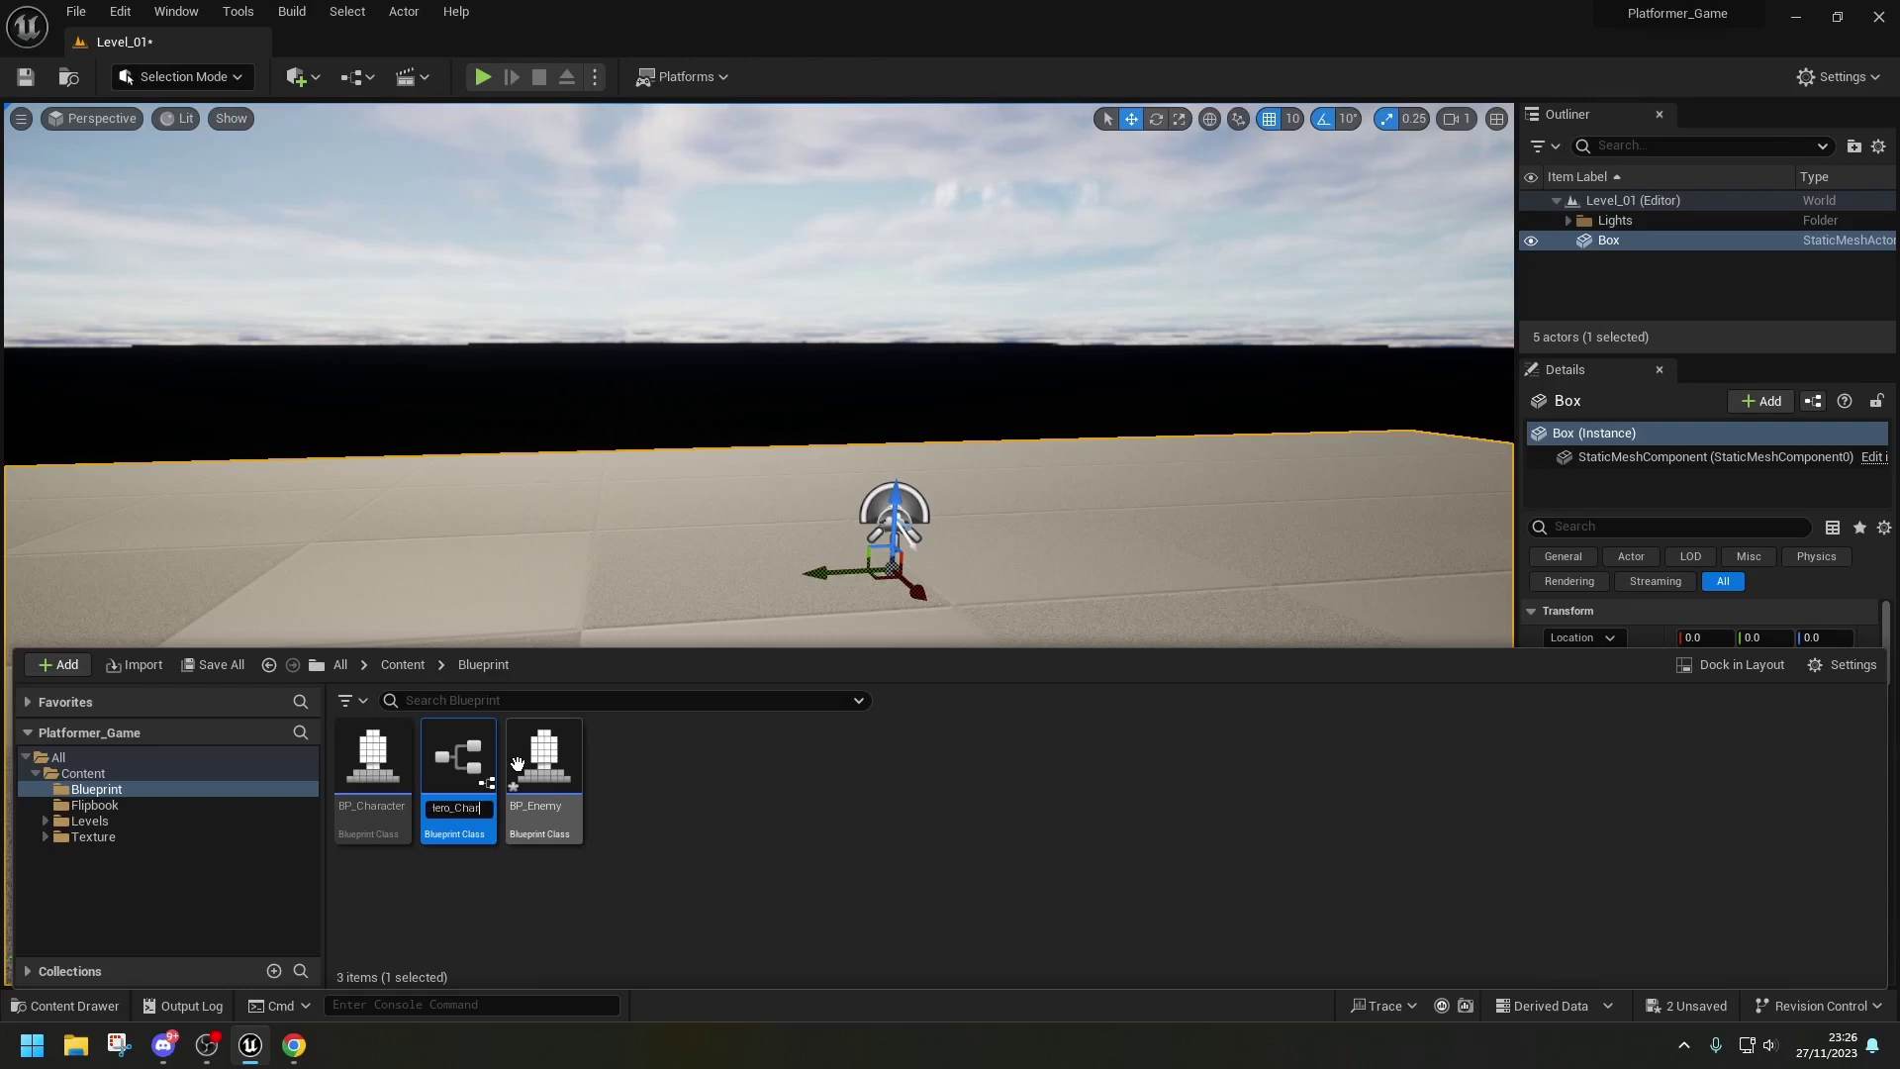
key(Return)
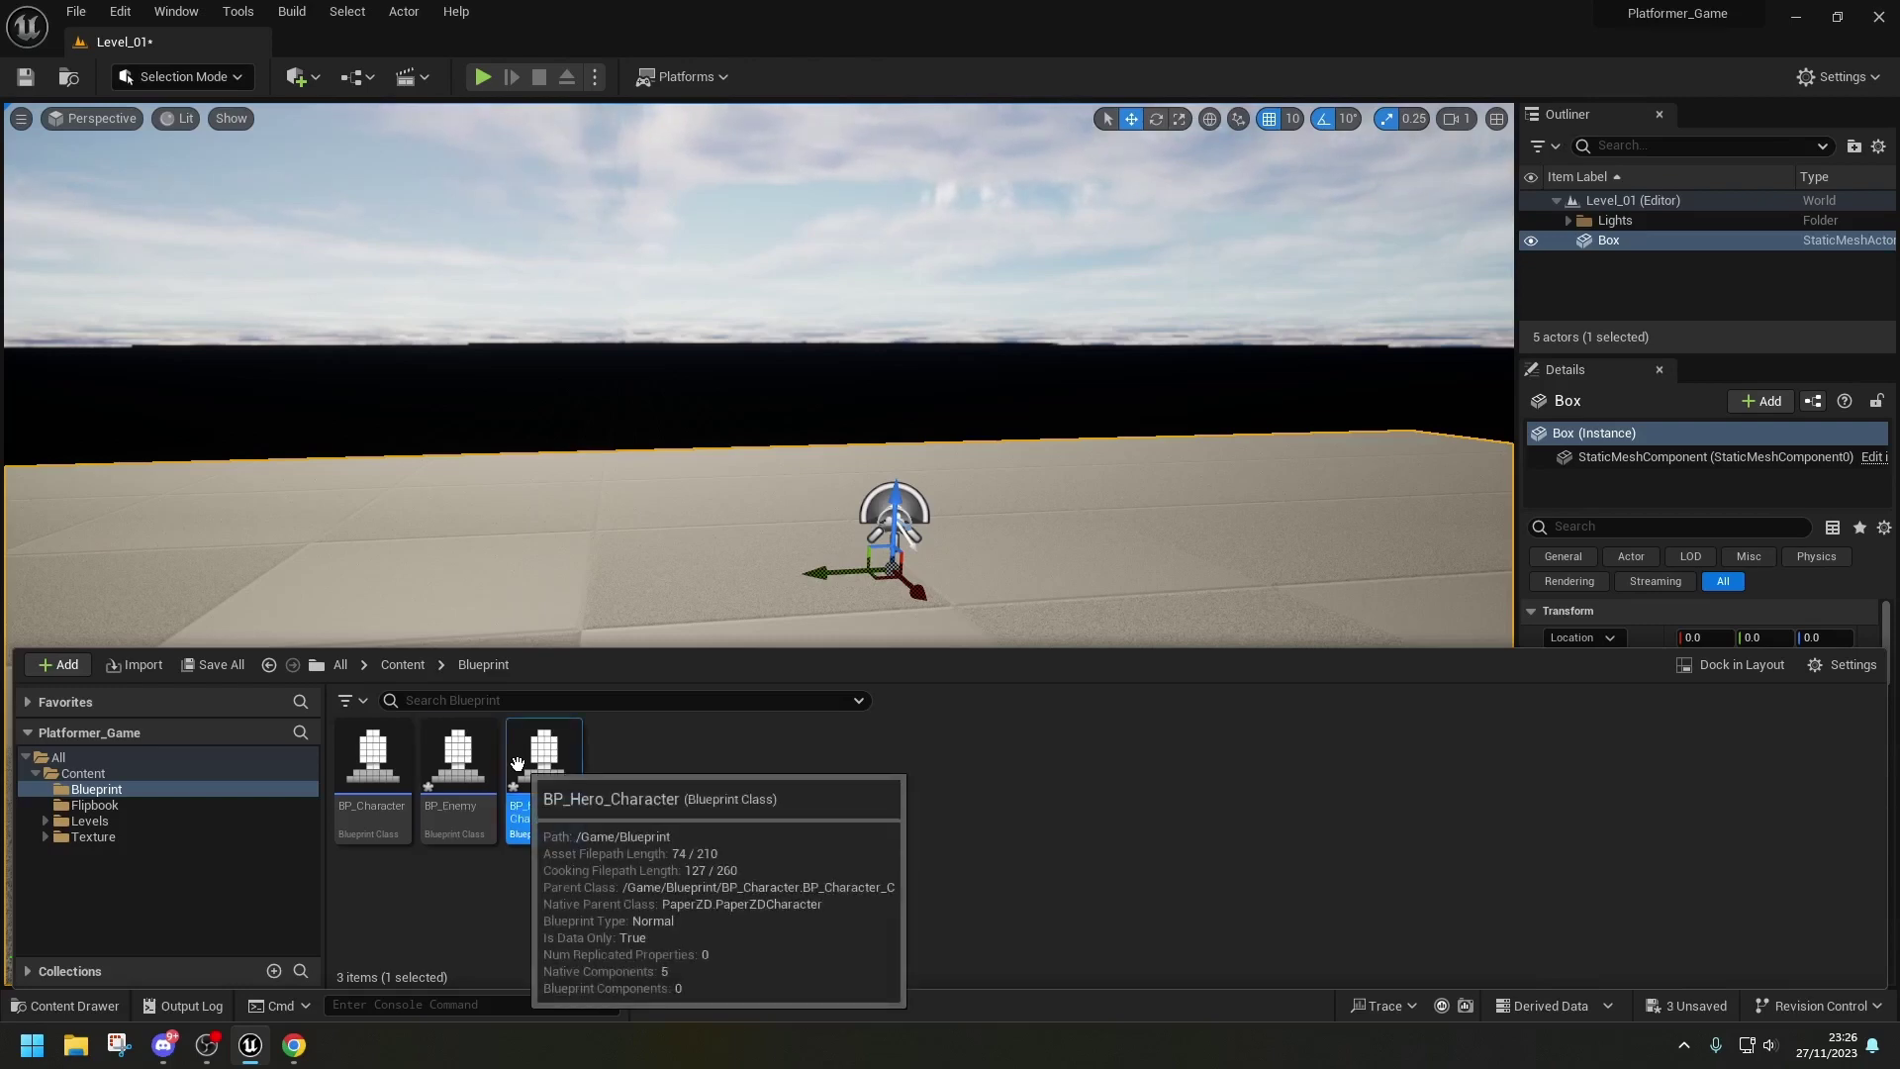
- Rename BP_Enemy to BP_Enemy_Character and save all unsaved content
click(457, 782)
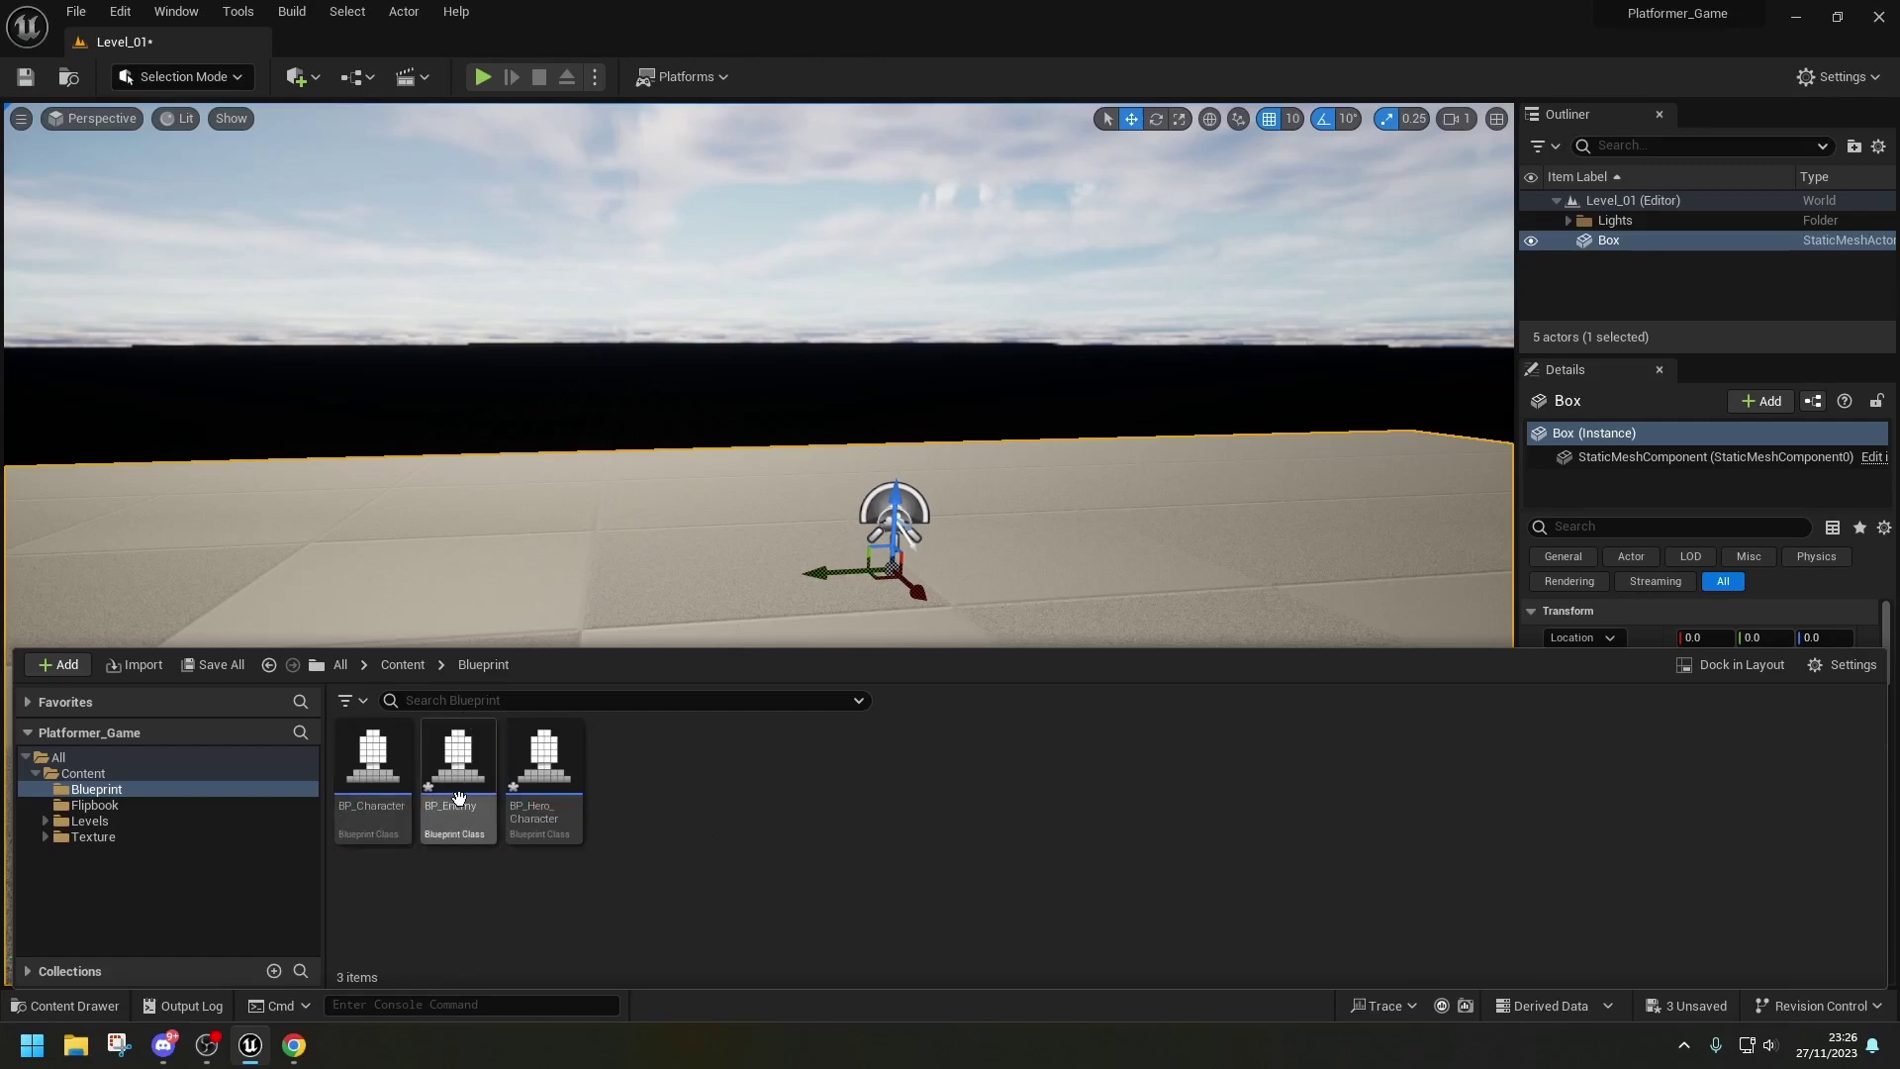
key(F2)
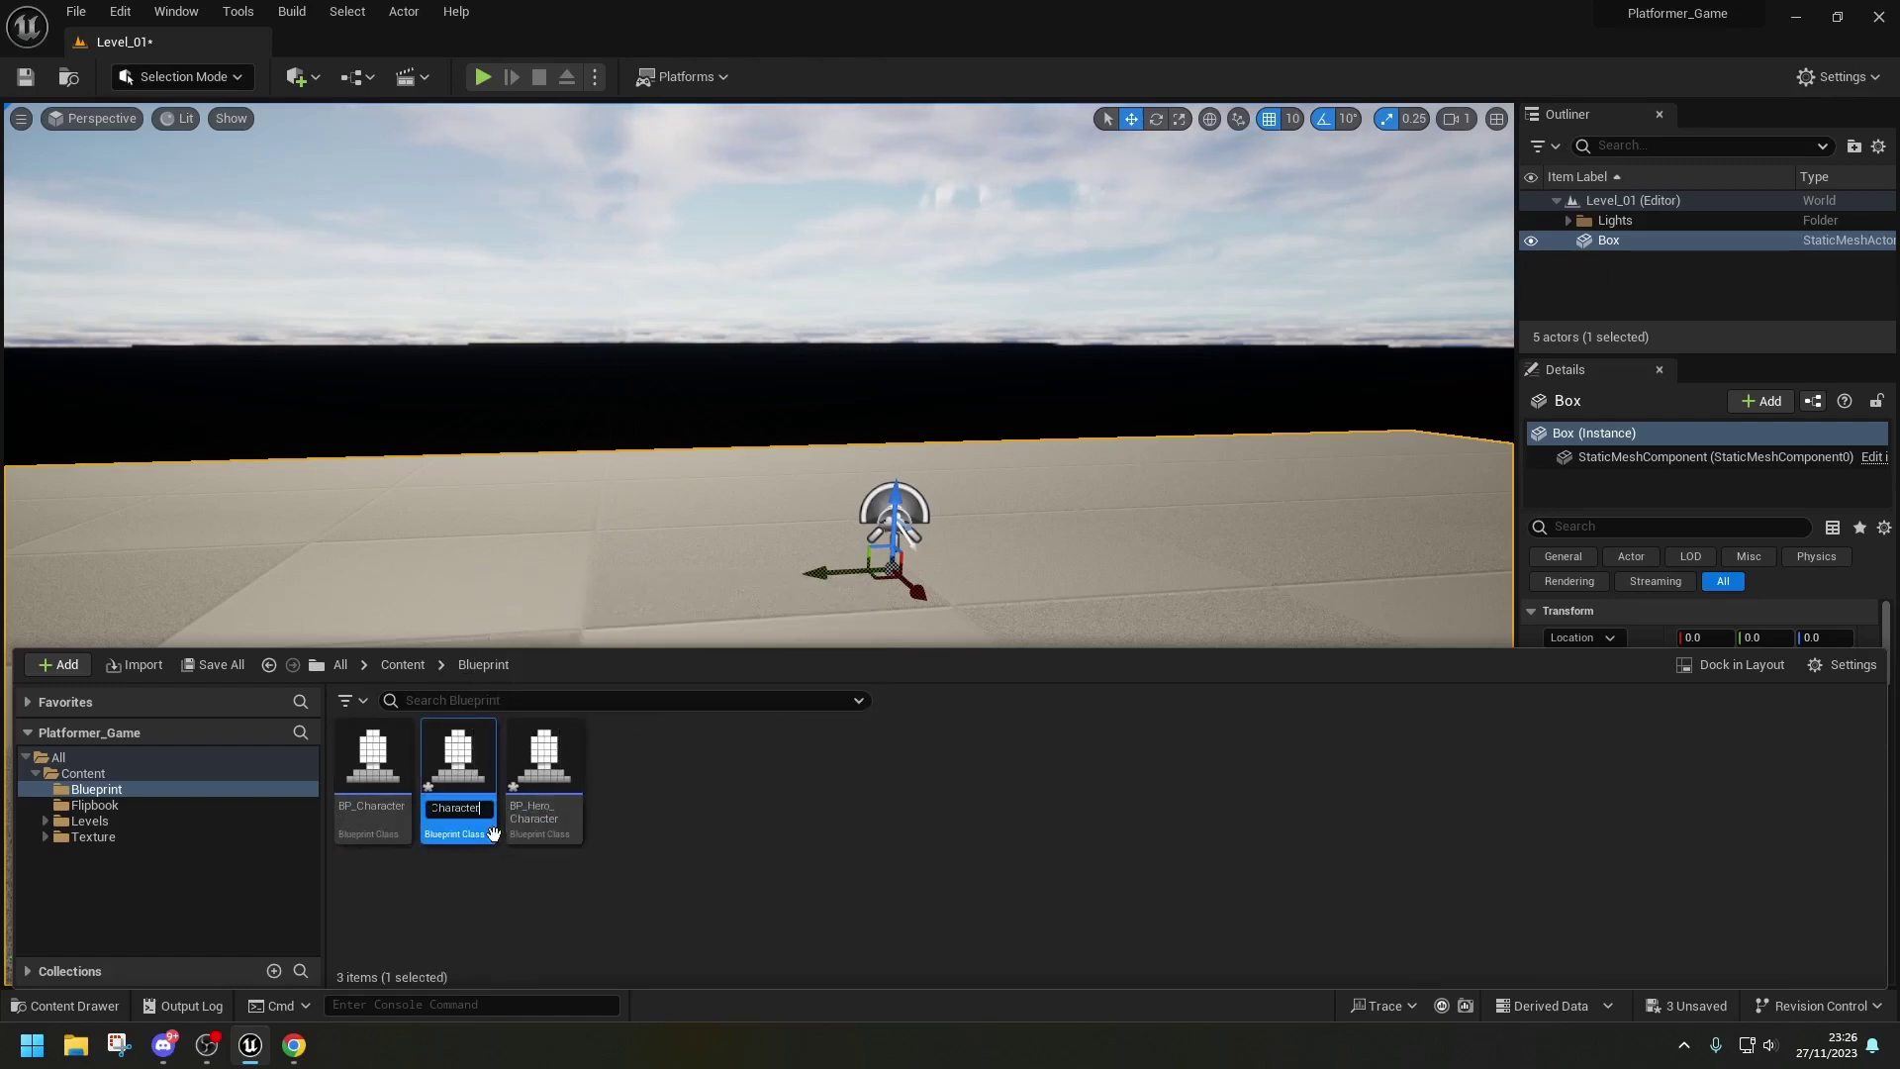
text(_Character)
key(Return)
click(742, 770)
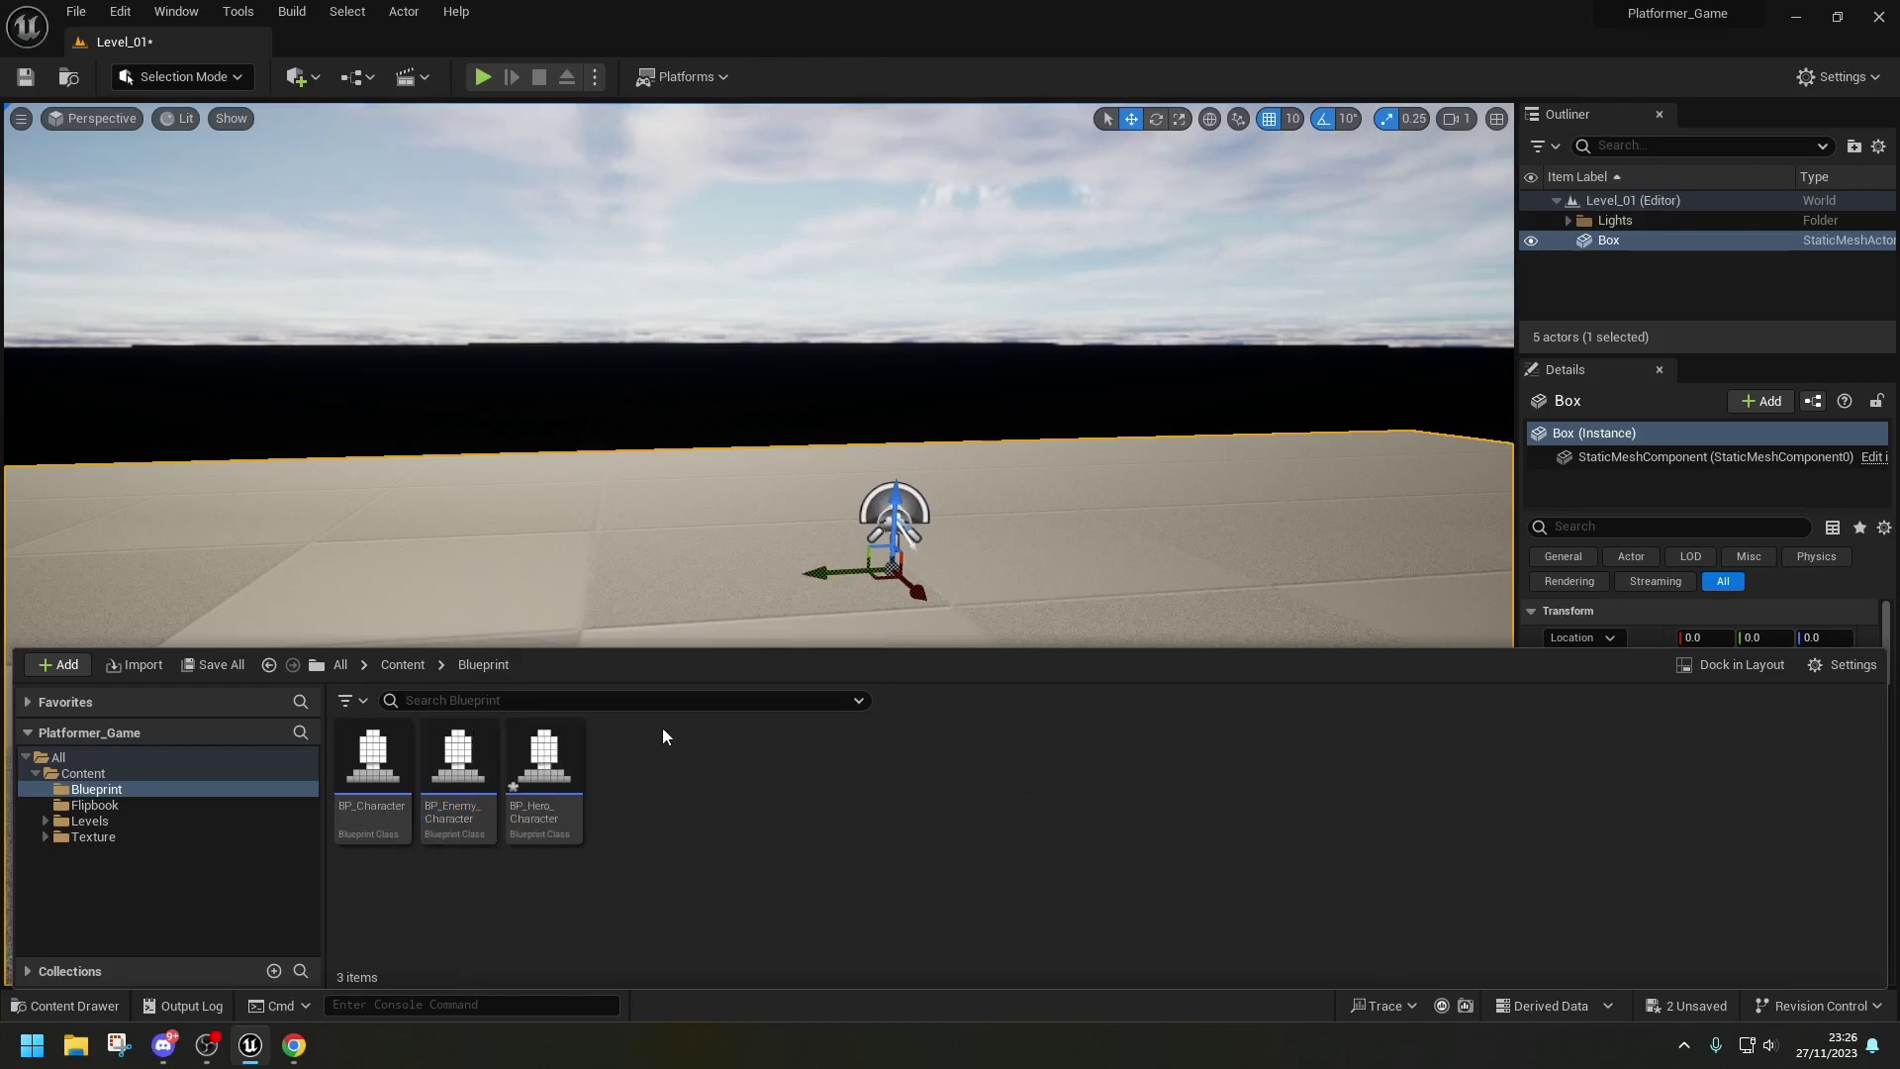
click(224, 667)
click(1118, 740)
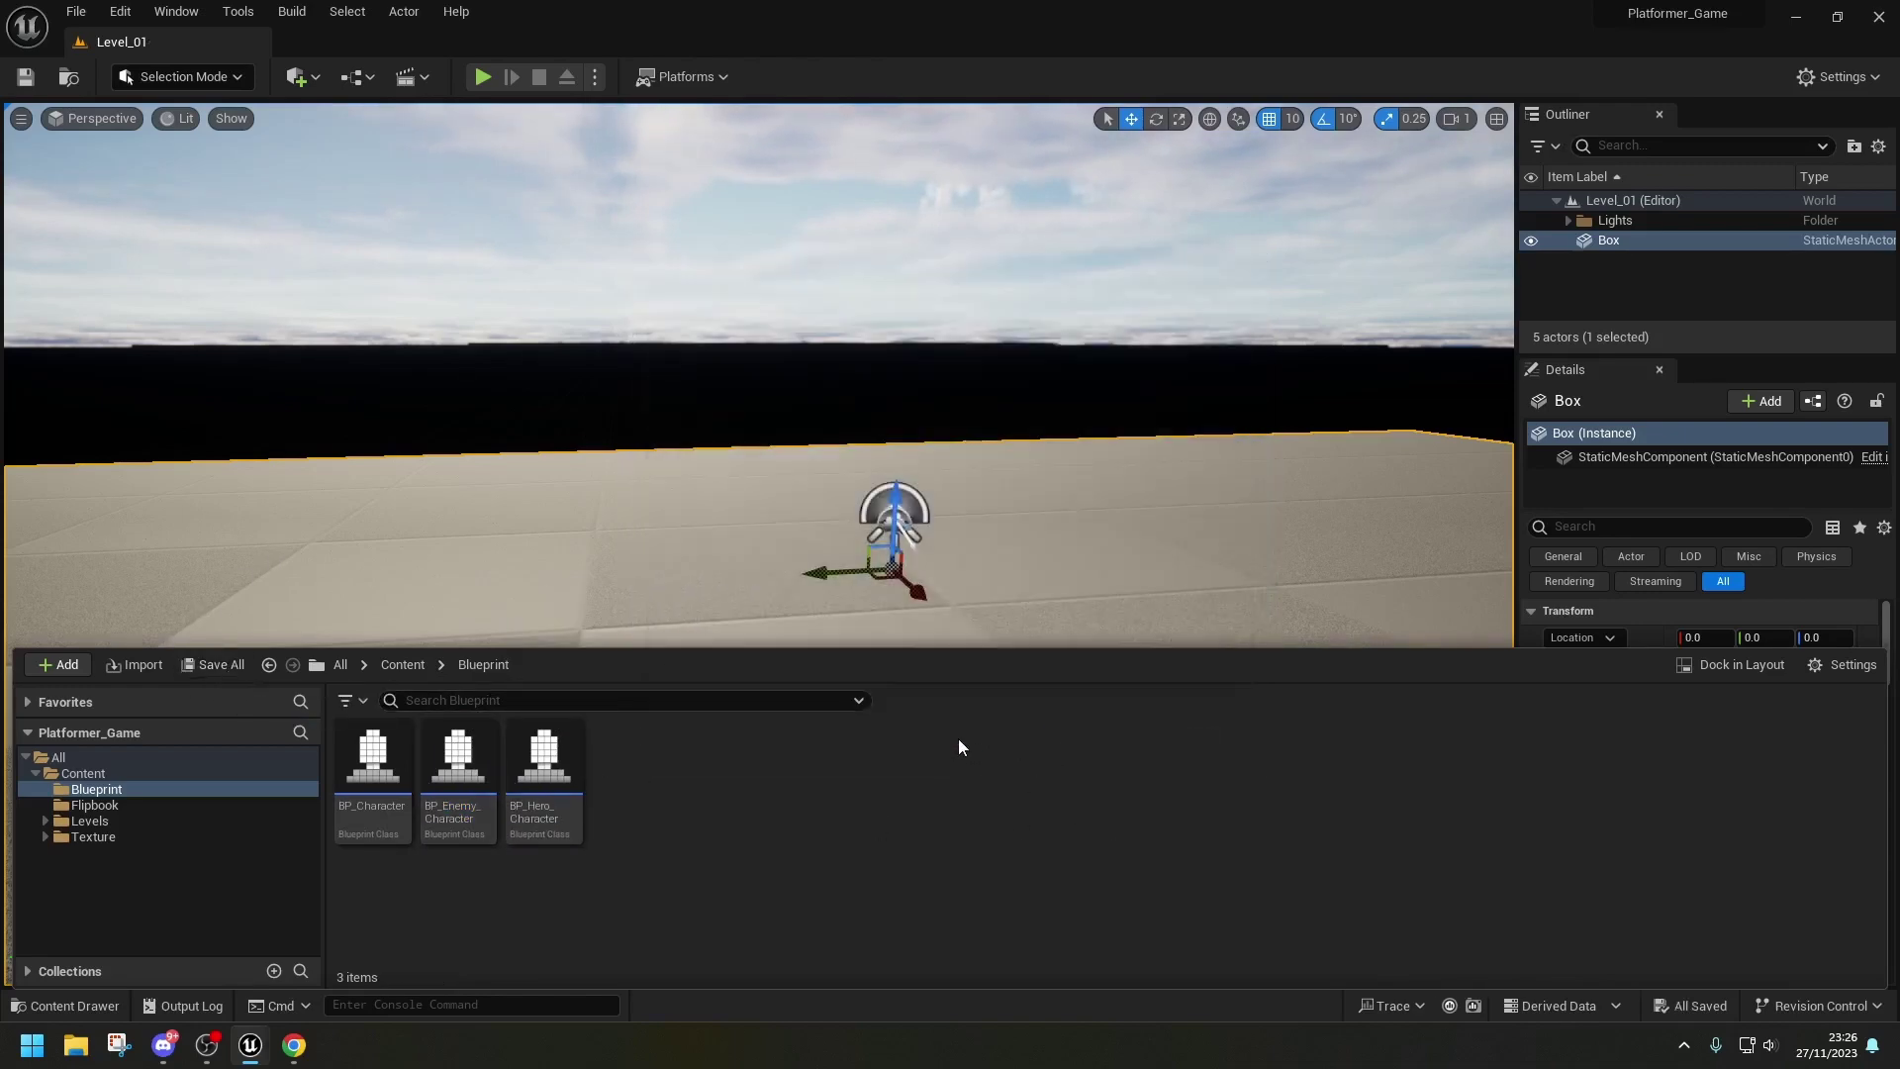
- Create Hero and Enemy subfolders inside the Blueprint folder
right_click(630, 839)
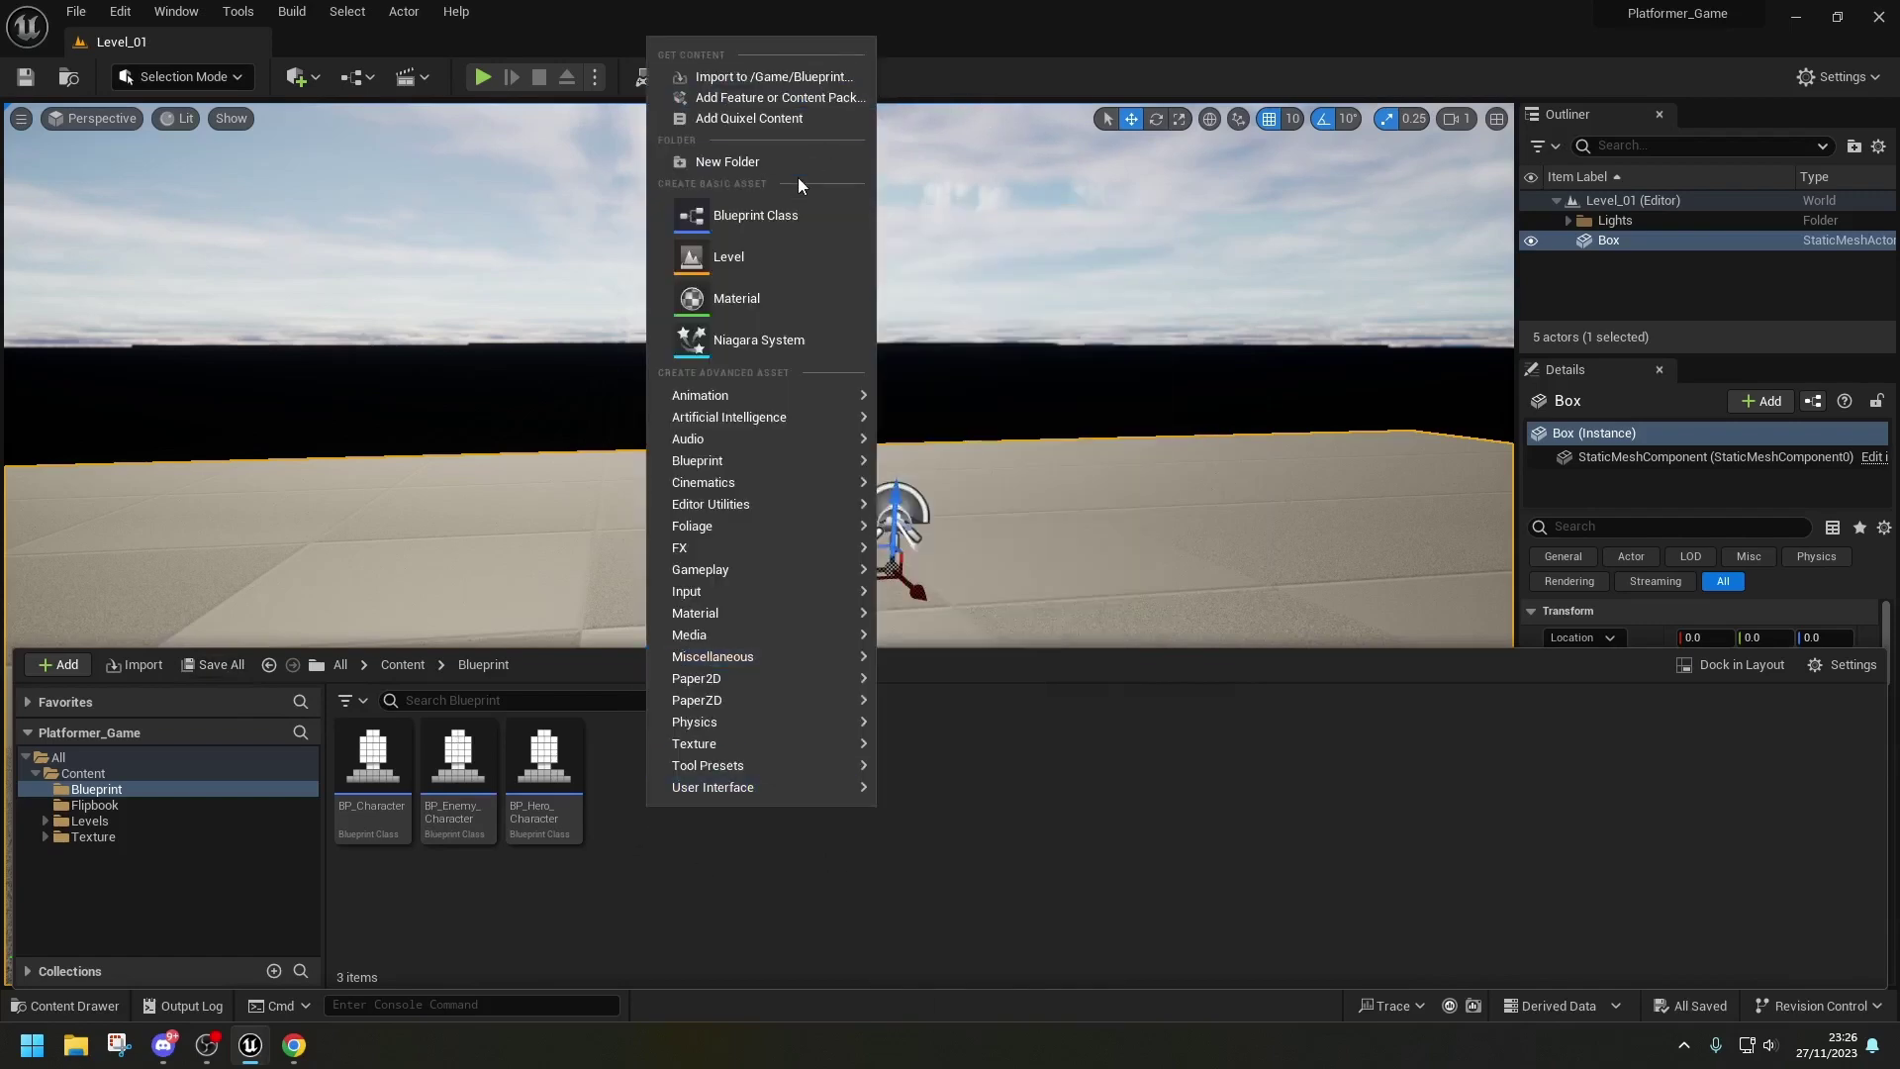
click(787, 163)
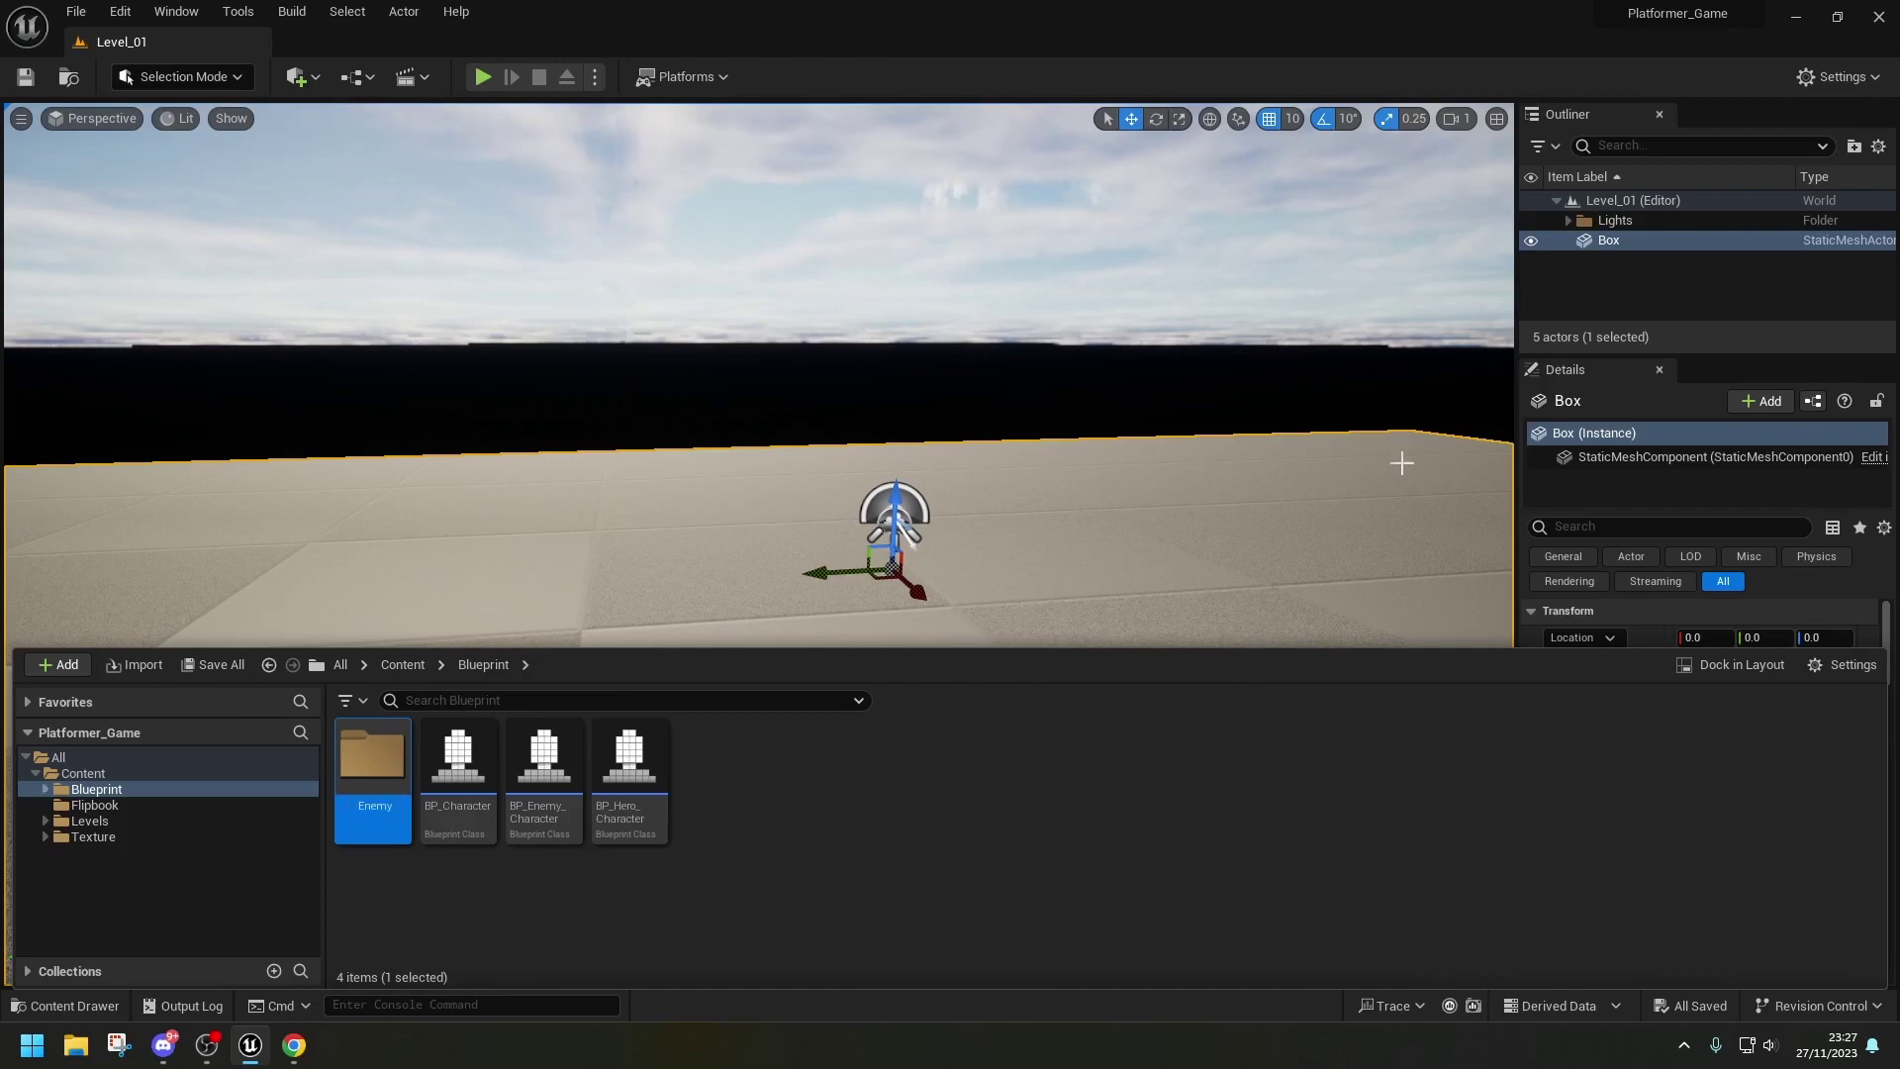
right_click(916, 825)
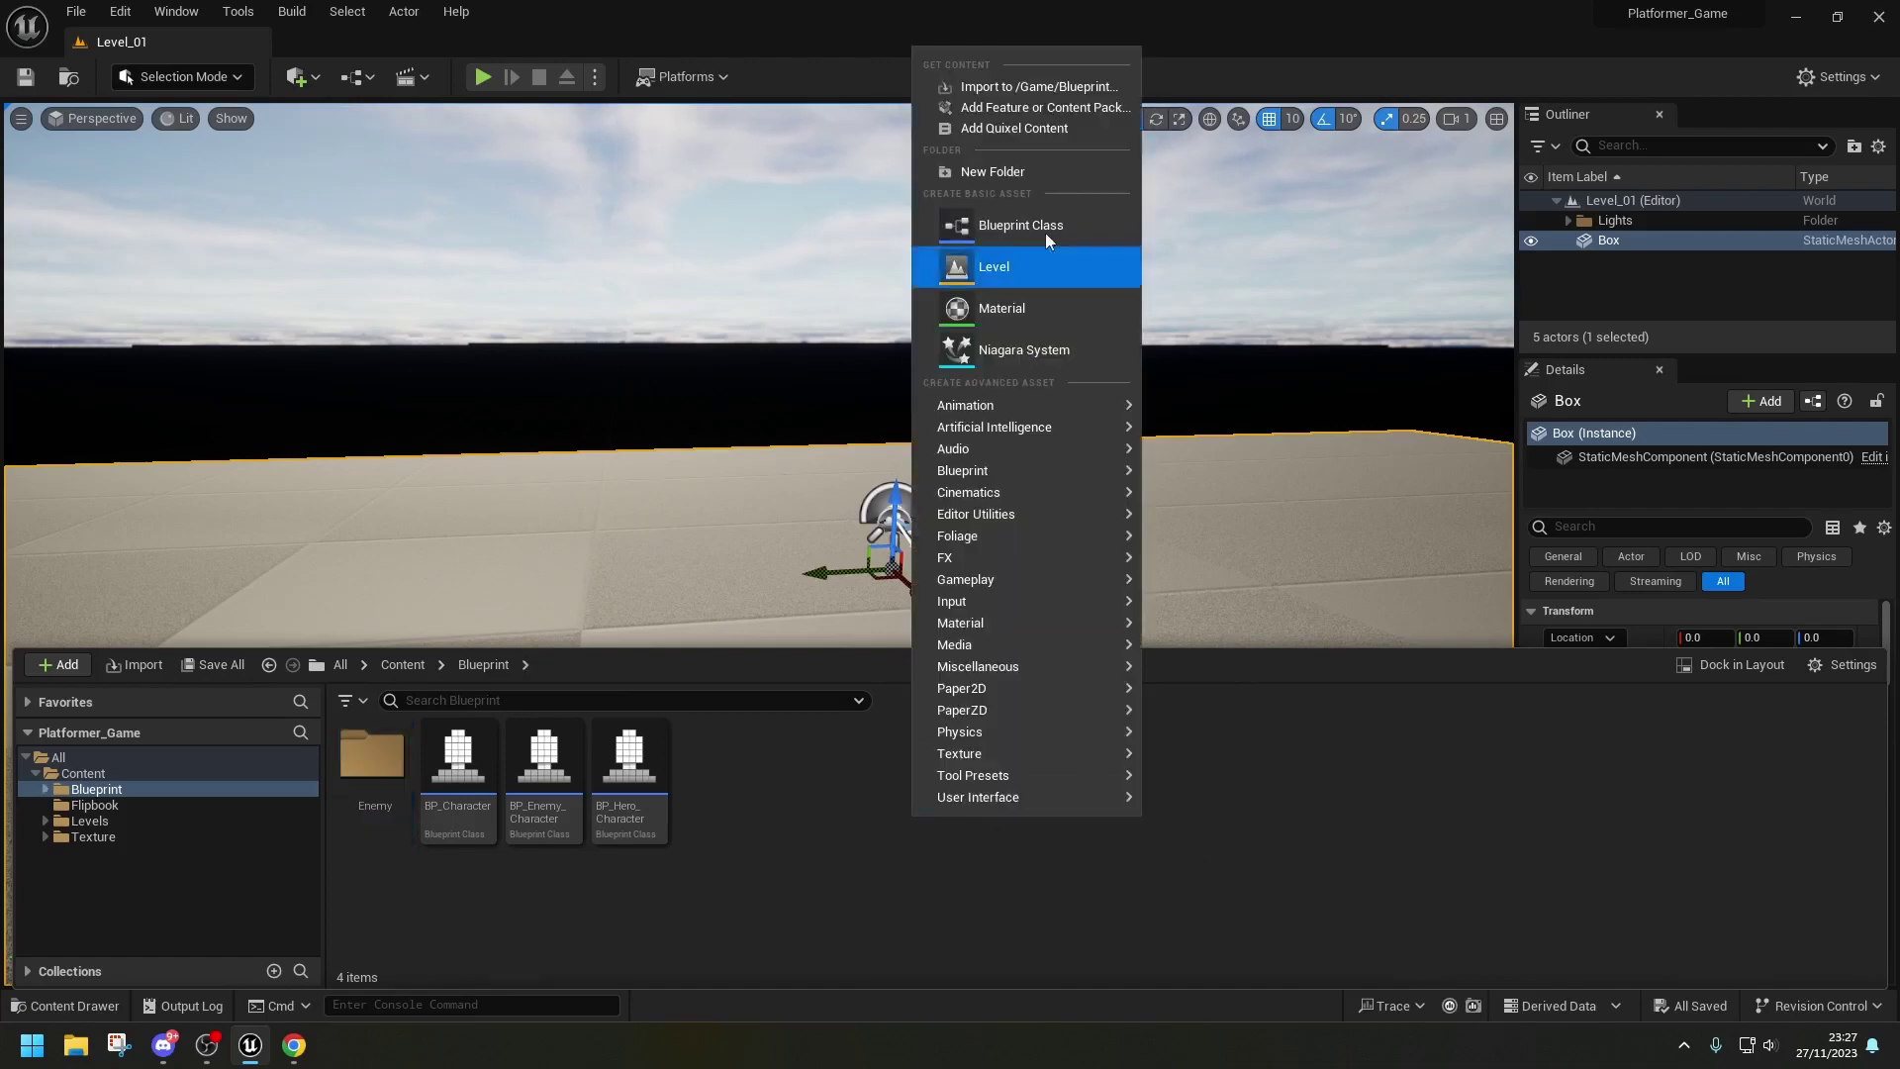
click(1006, 176)
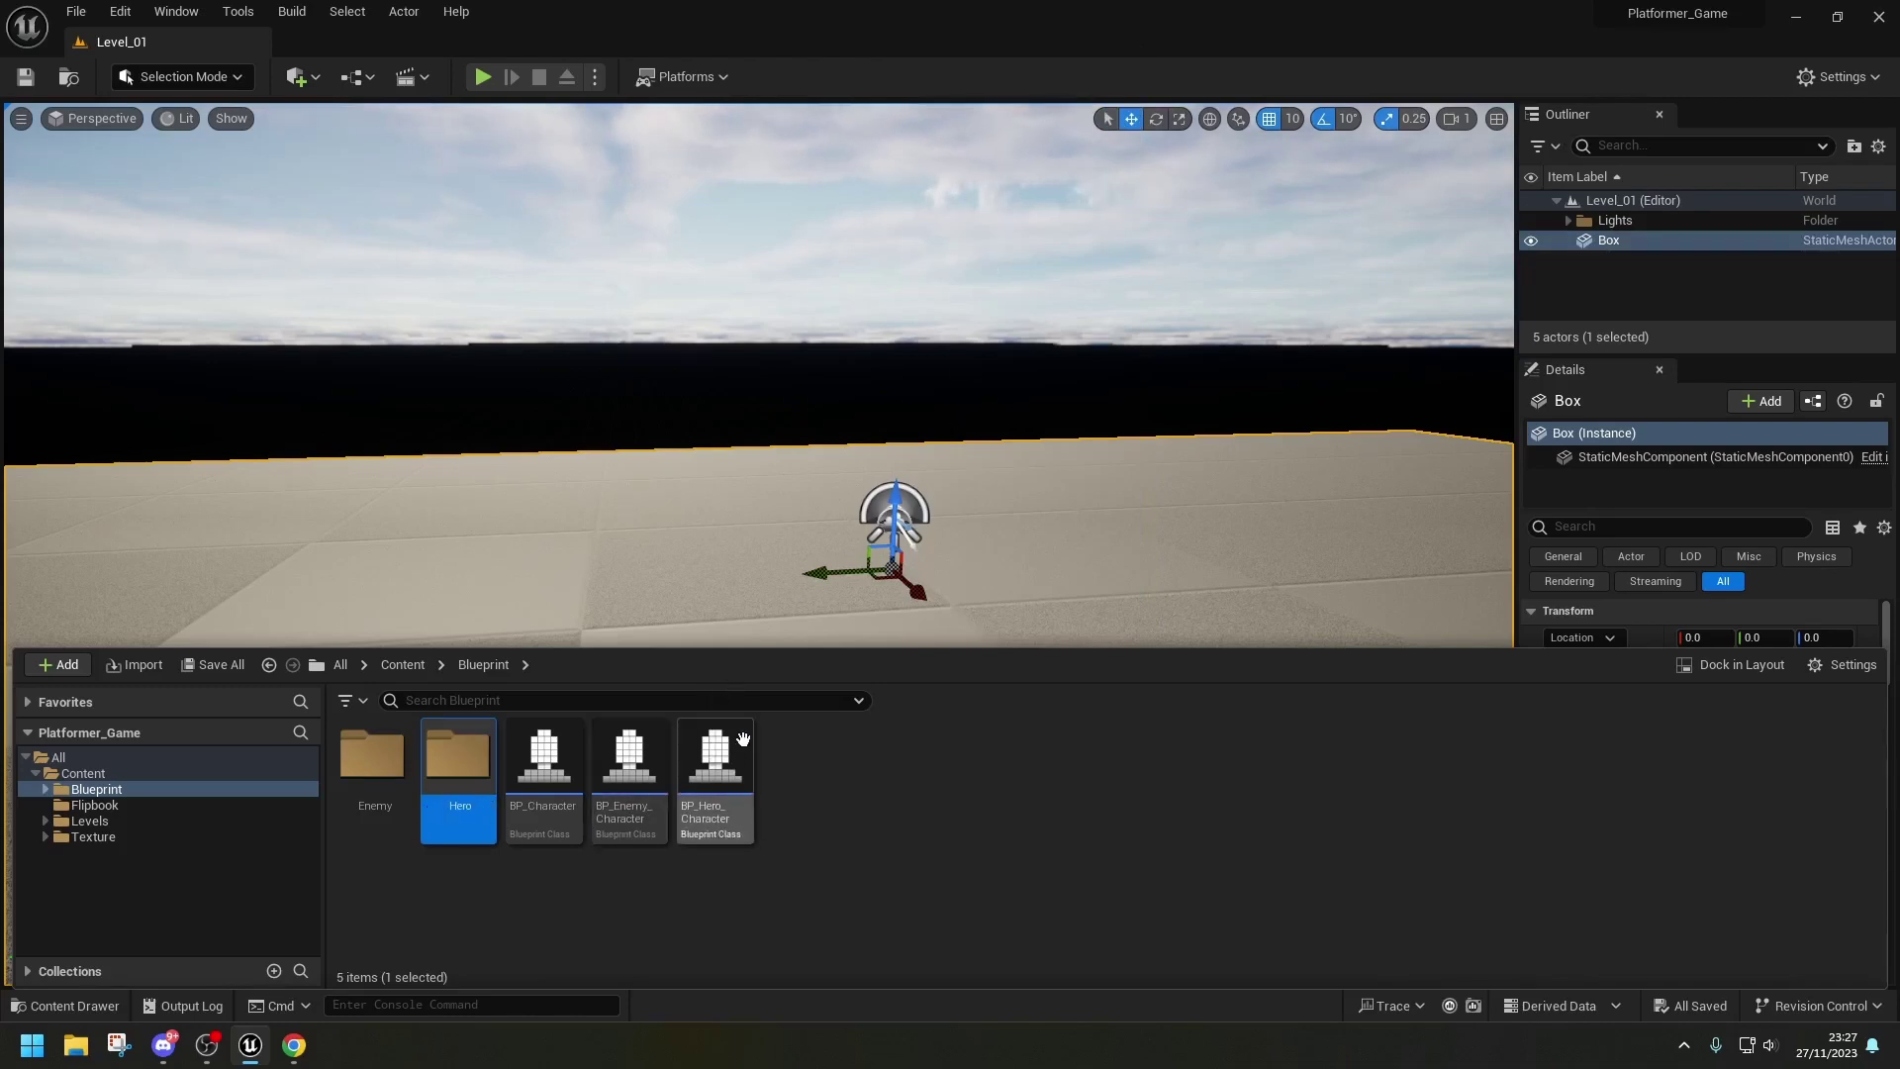
- Move BP_Hero_Character into Hero and BP_Enemy_Character into Enemy
drag(717, 792, 461, 785)
click(483, 815)
drag(629, 782, 364, 774)
click(430, 807)
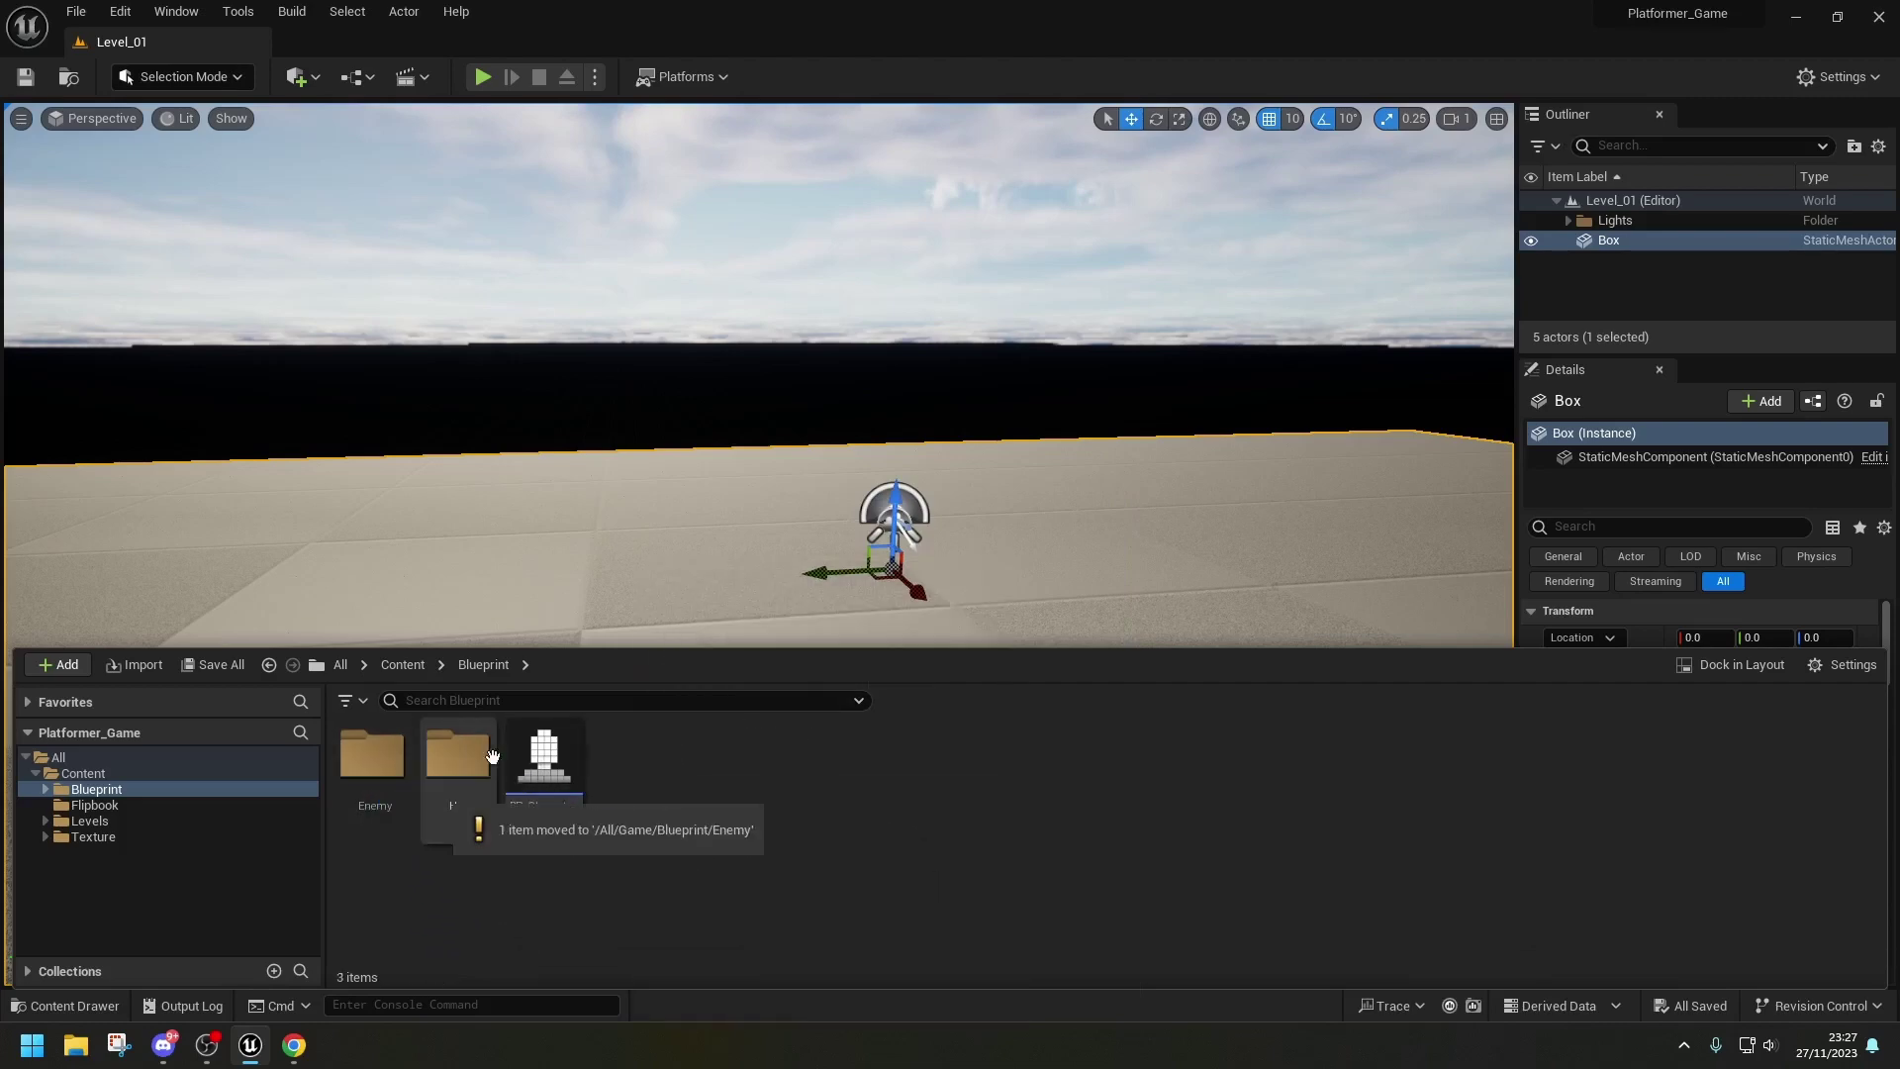
- Save the current level and bring the Content Drawer back up
click(25, 77)
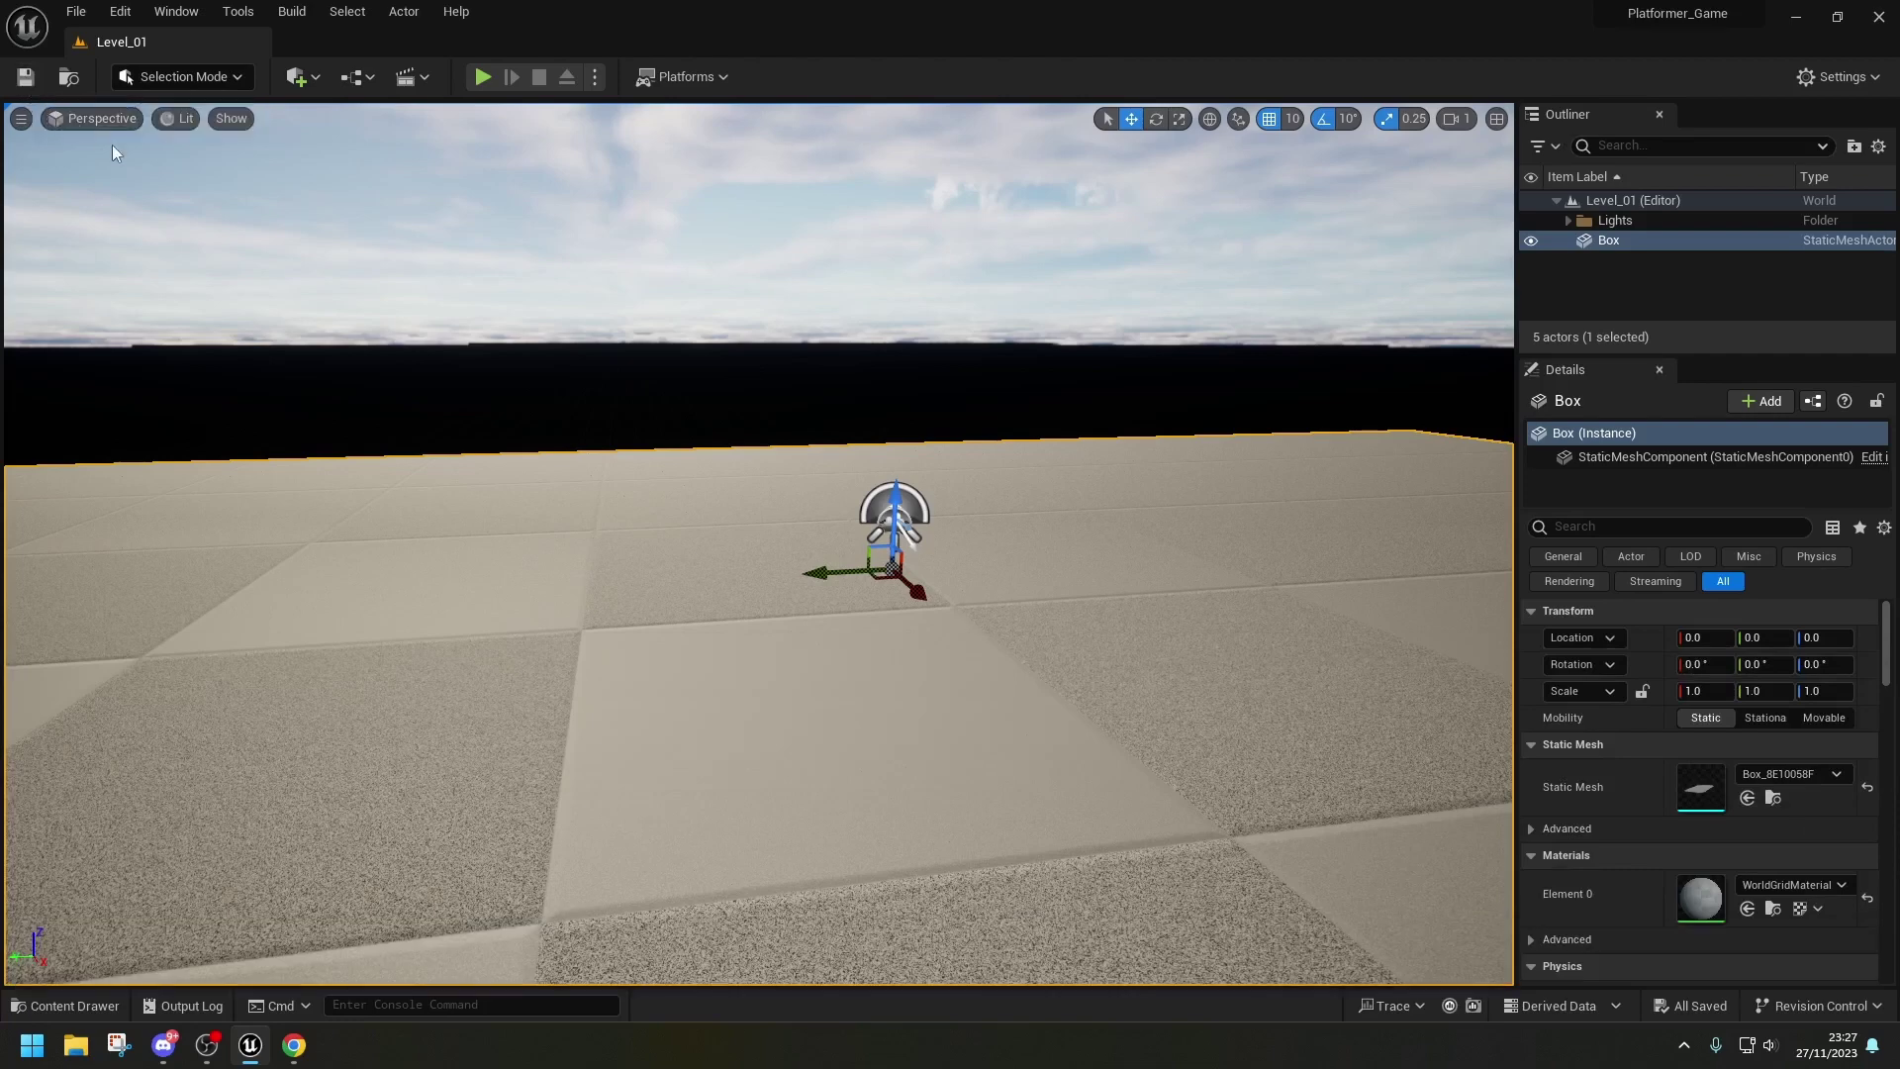
click(77, 12)
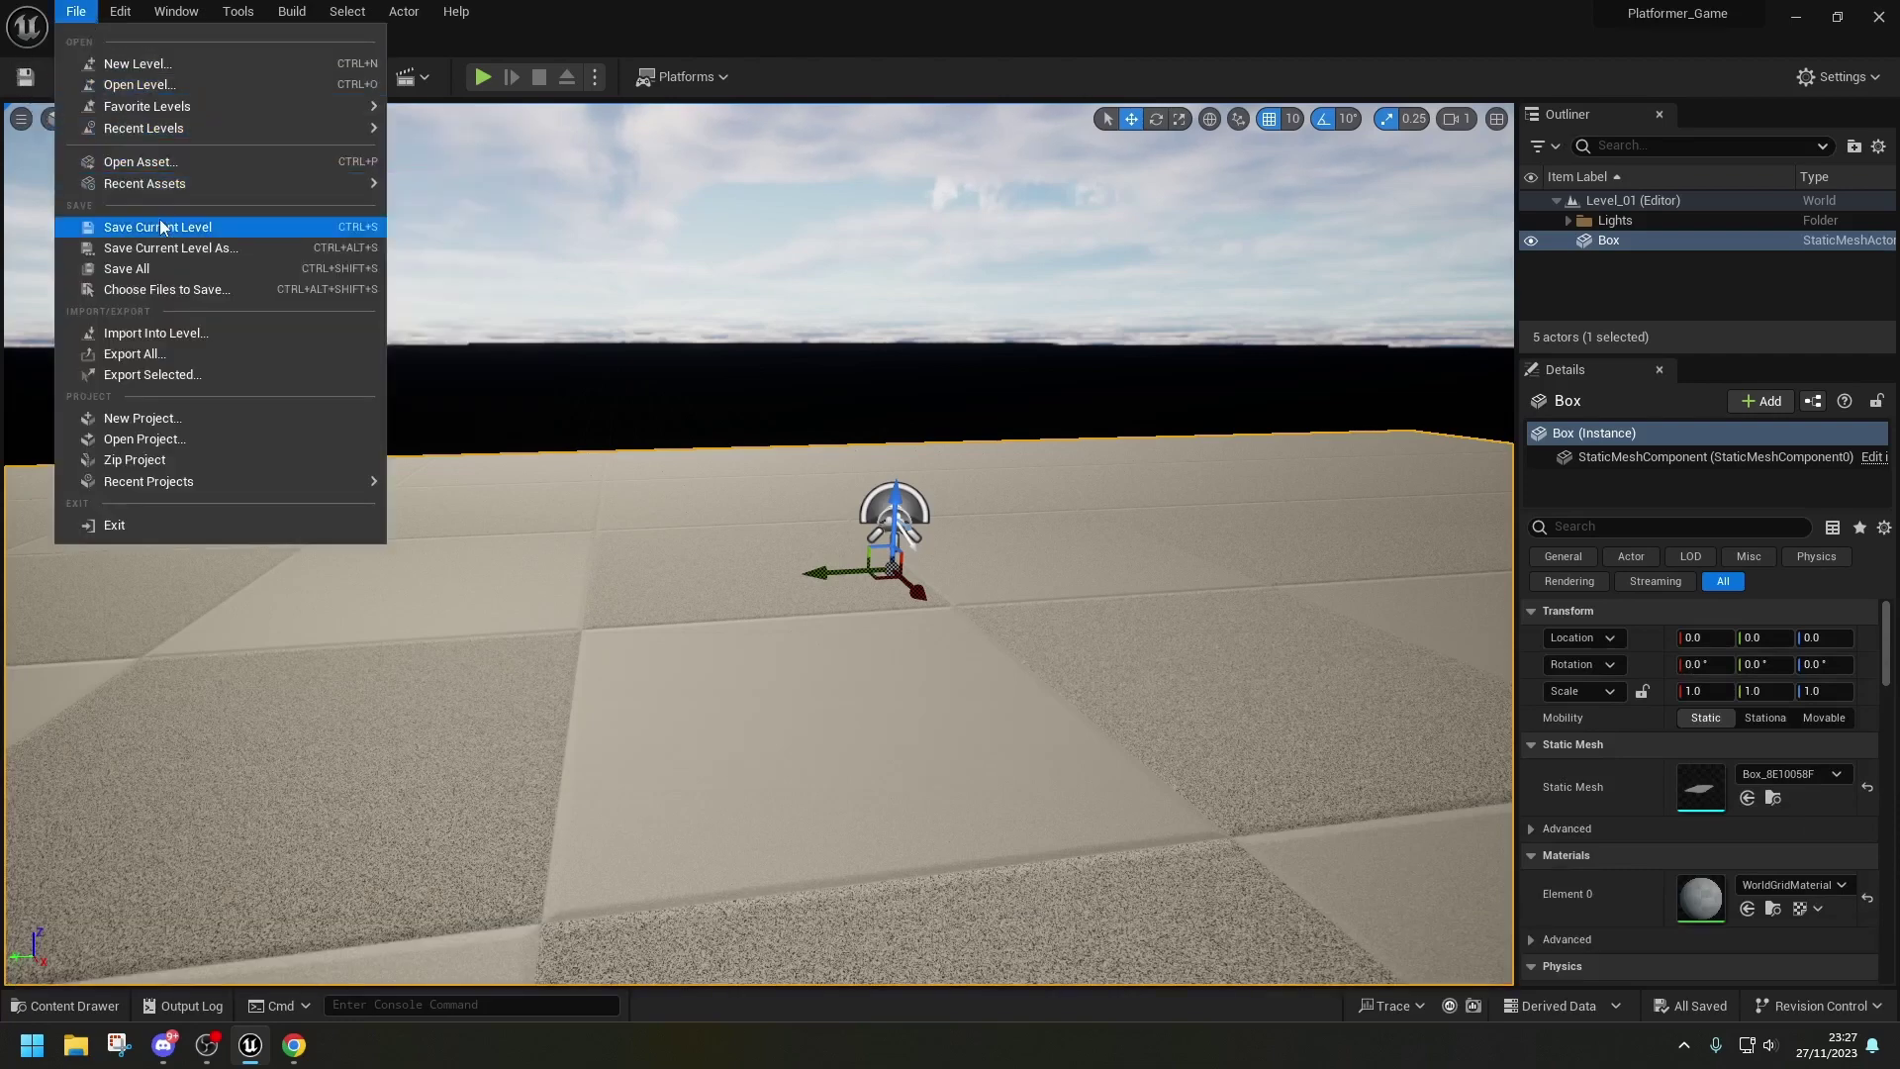
click(128, 268)
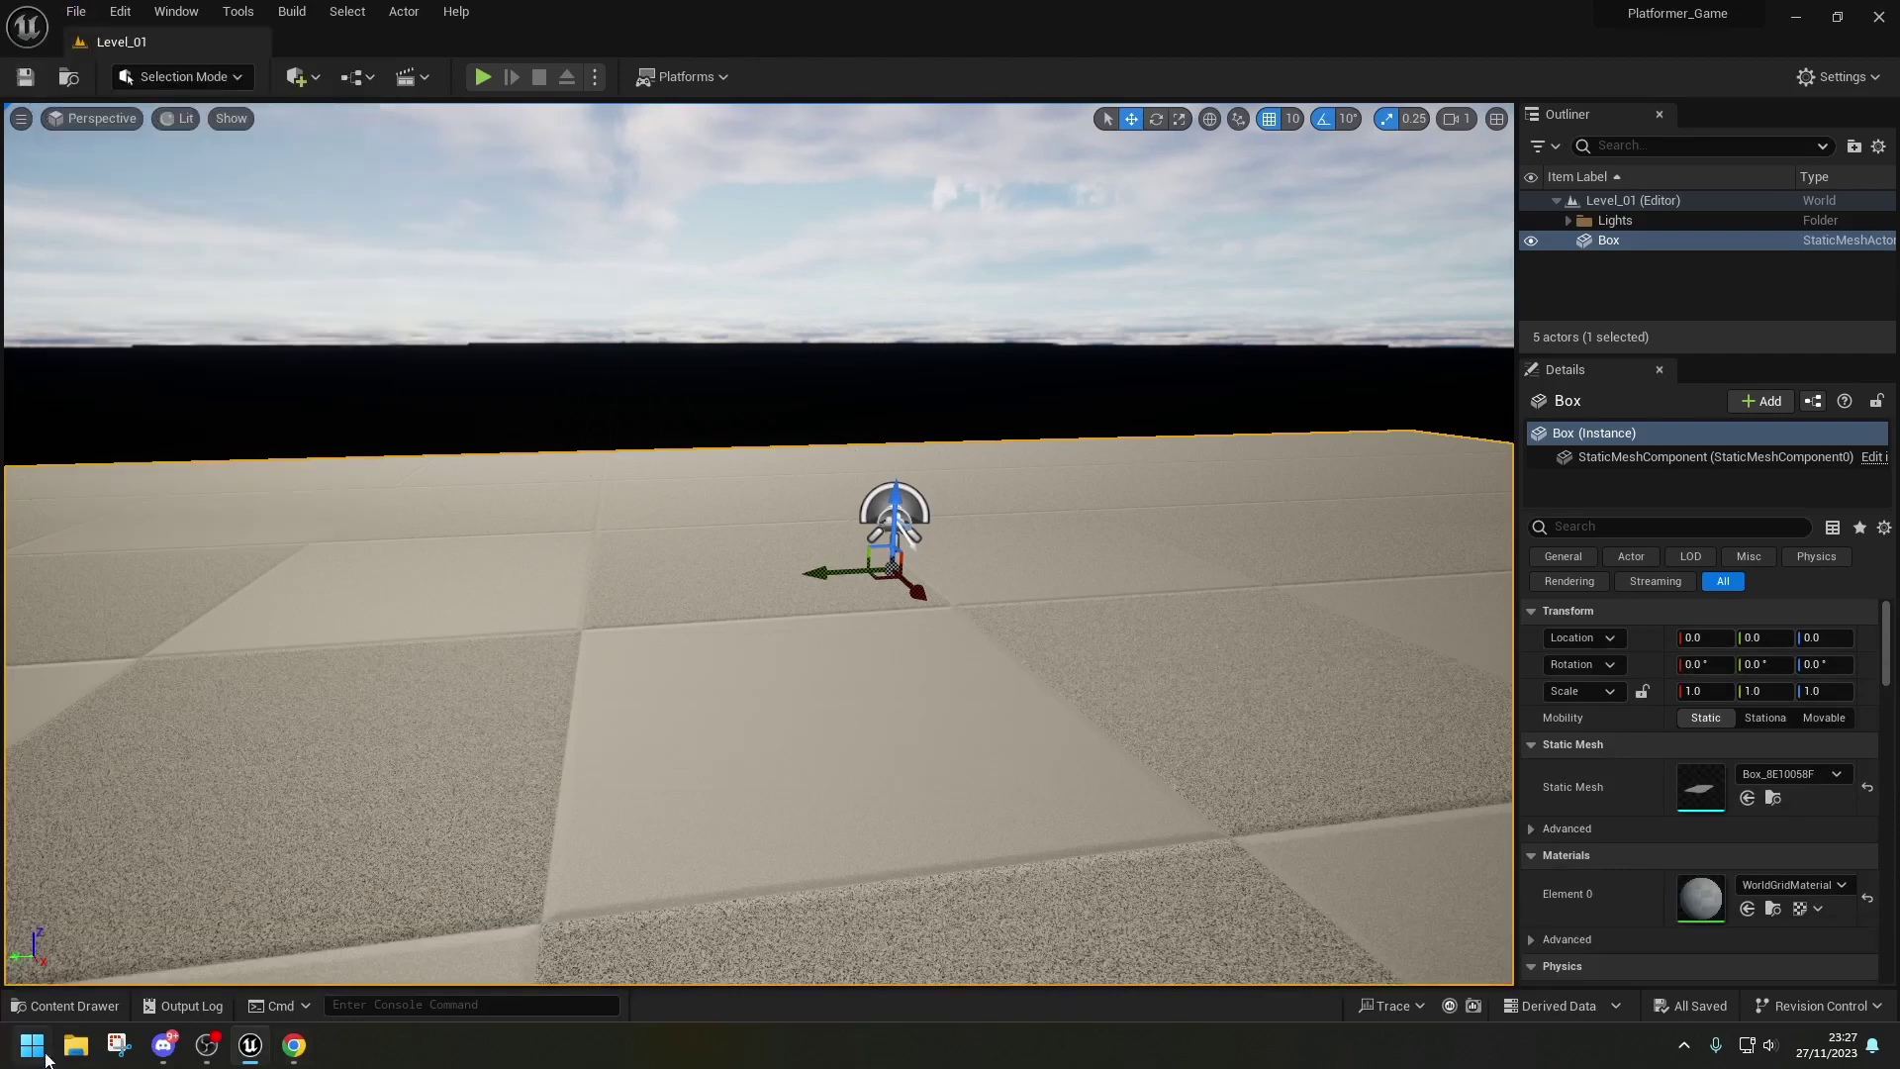
click(65, 1005)
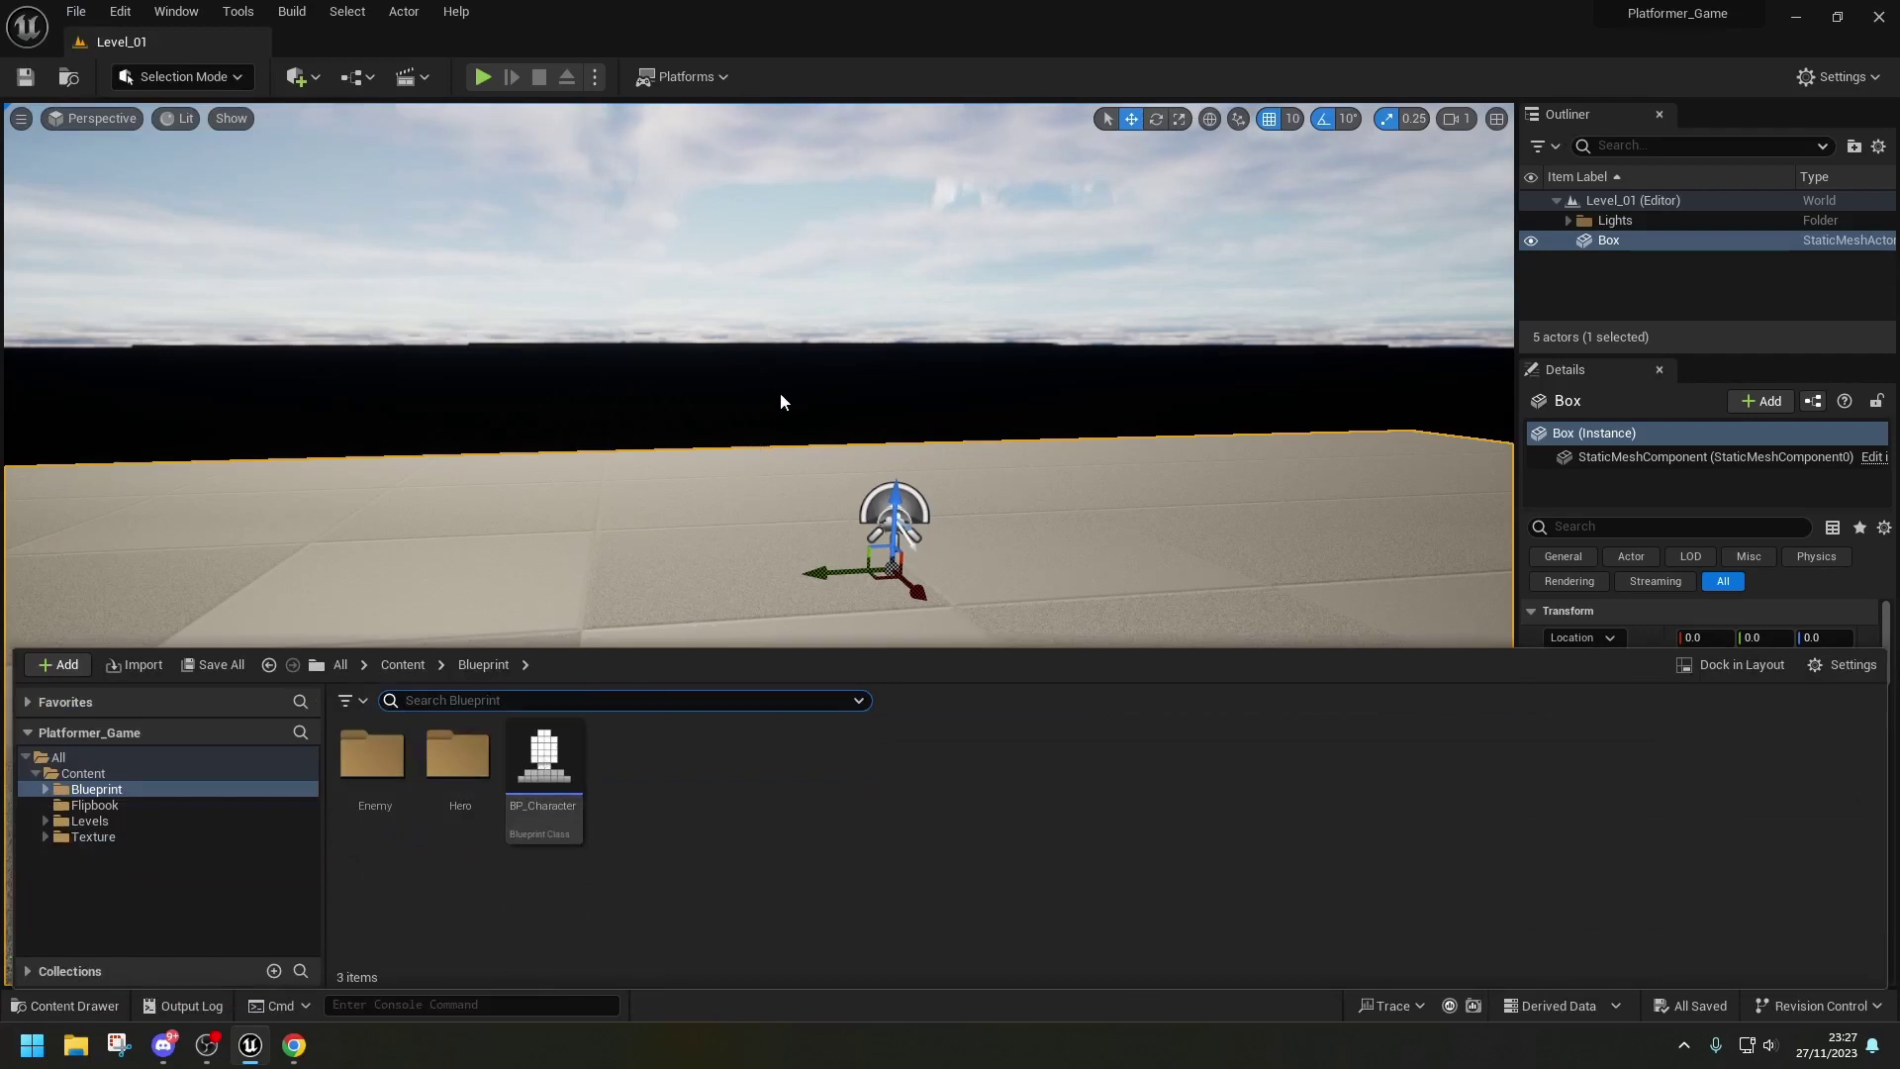
- Open BP_Character in the Blueprint editor and inspect its capsule and arrow components
double_click(569, 789)
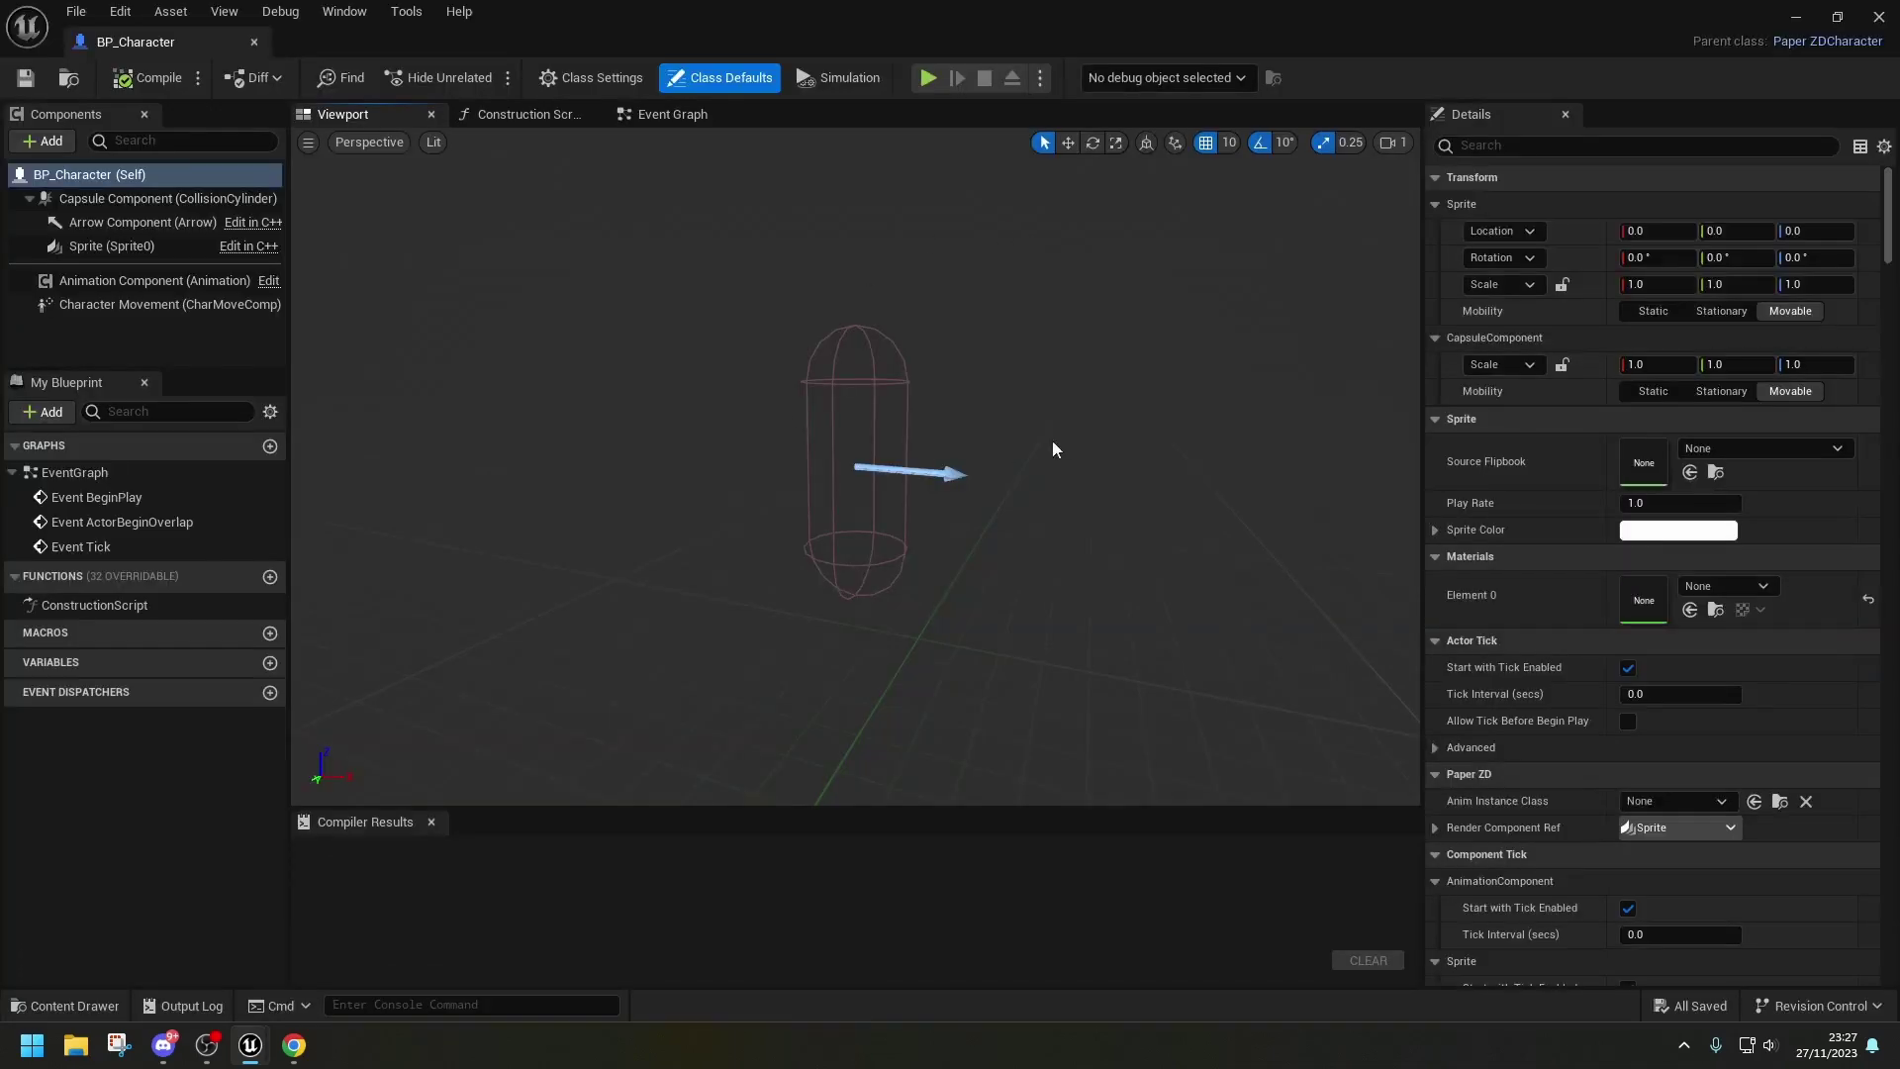
mouse_move(1053, 448)
right_down()
mouse_move(1108, 445)
mouse_move(999, 441)
mouse_move(1039, 447)
right_up()
scroll(999, 440, down, 2)
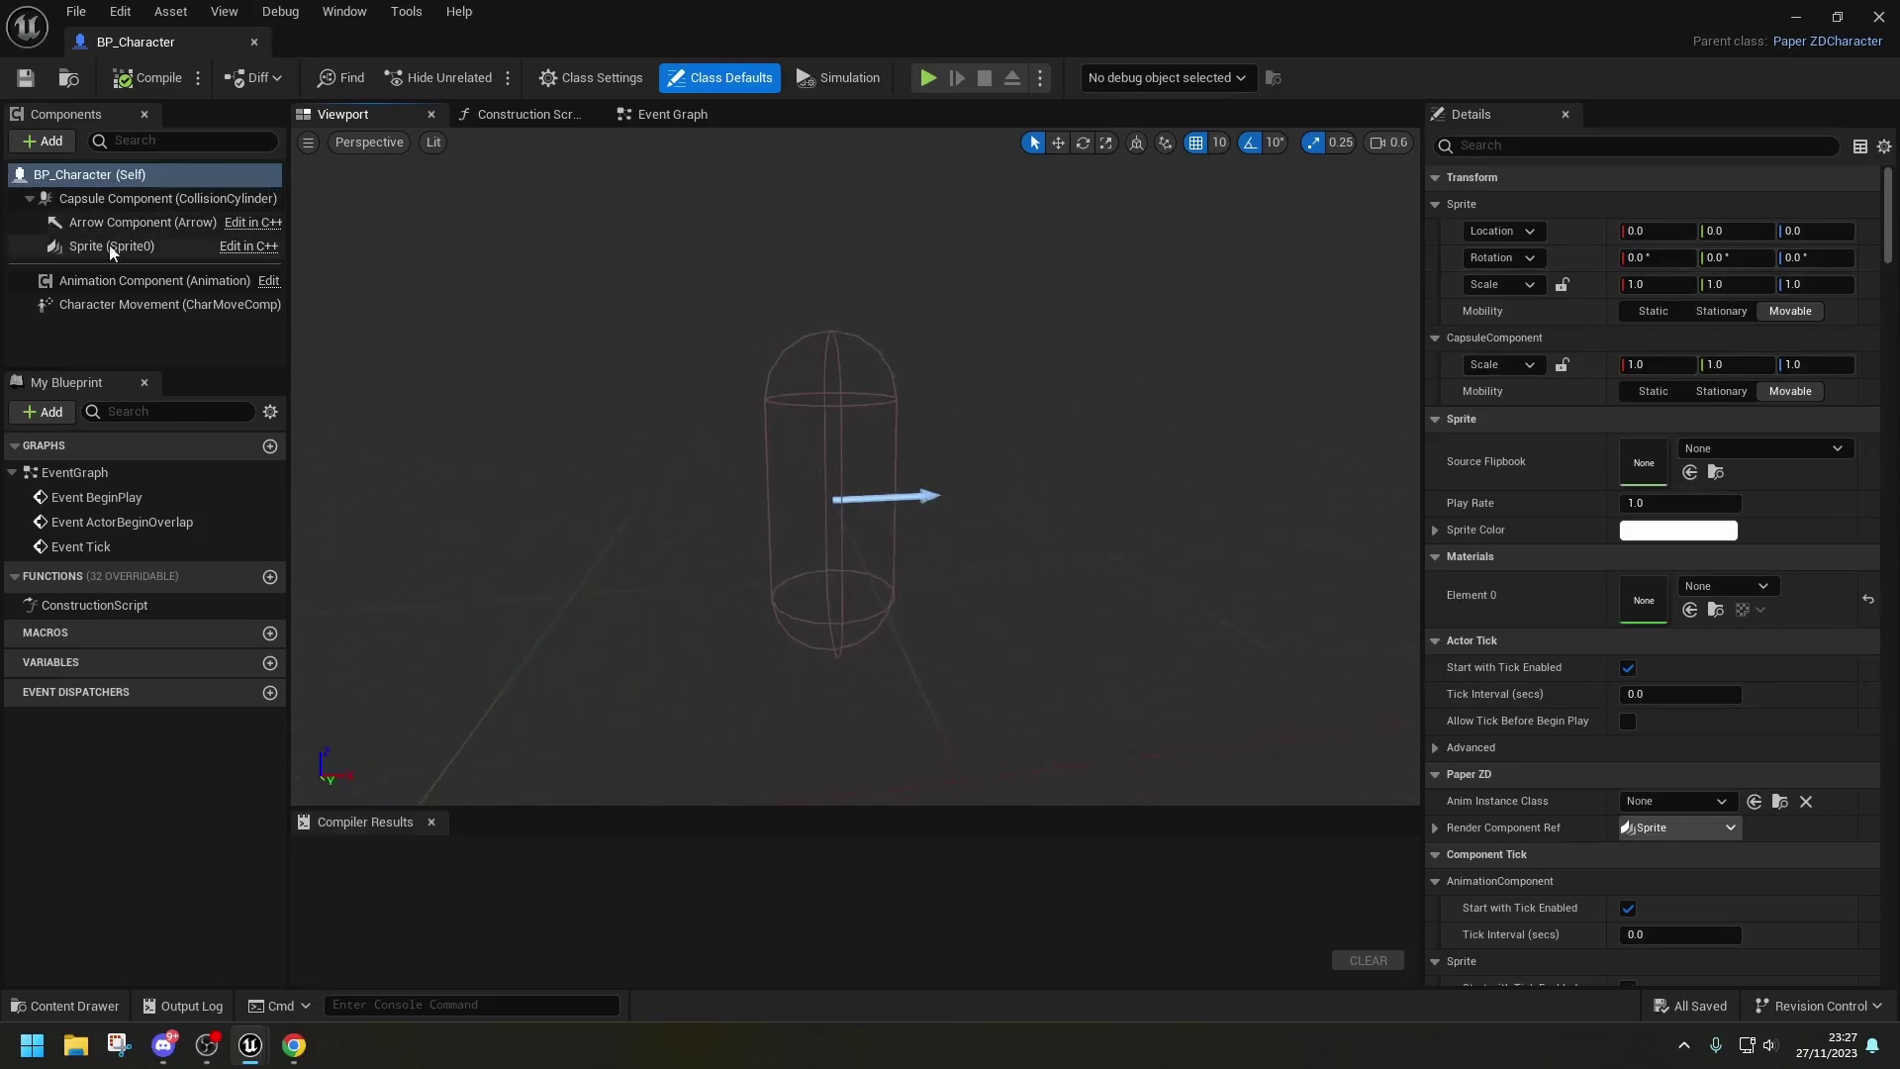
click(104, 200)
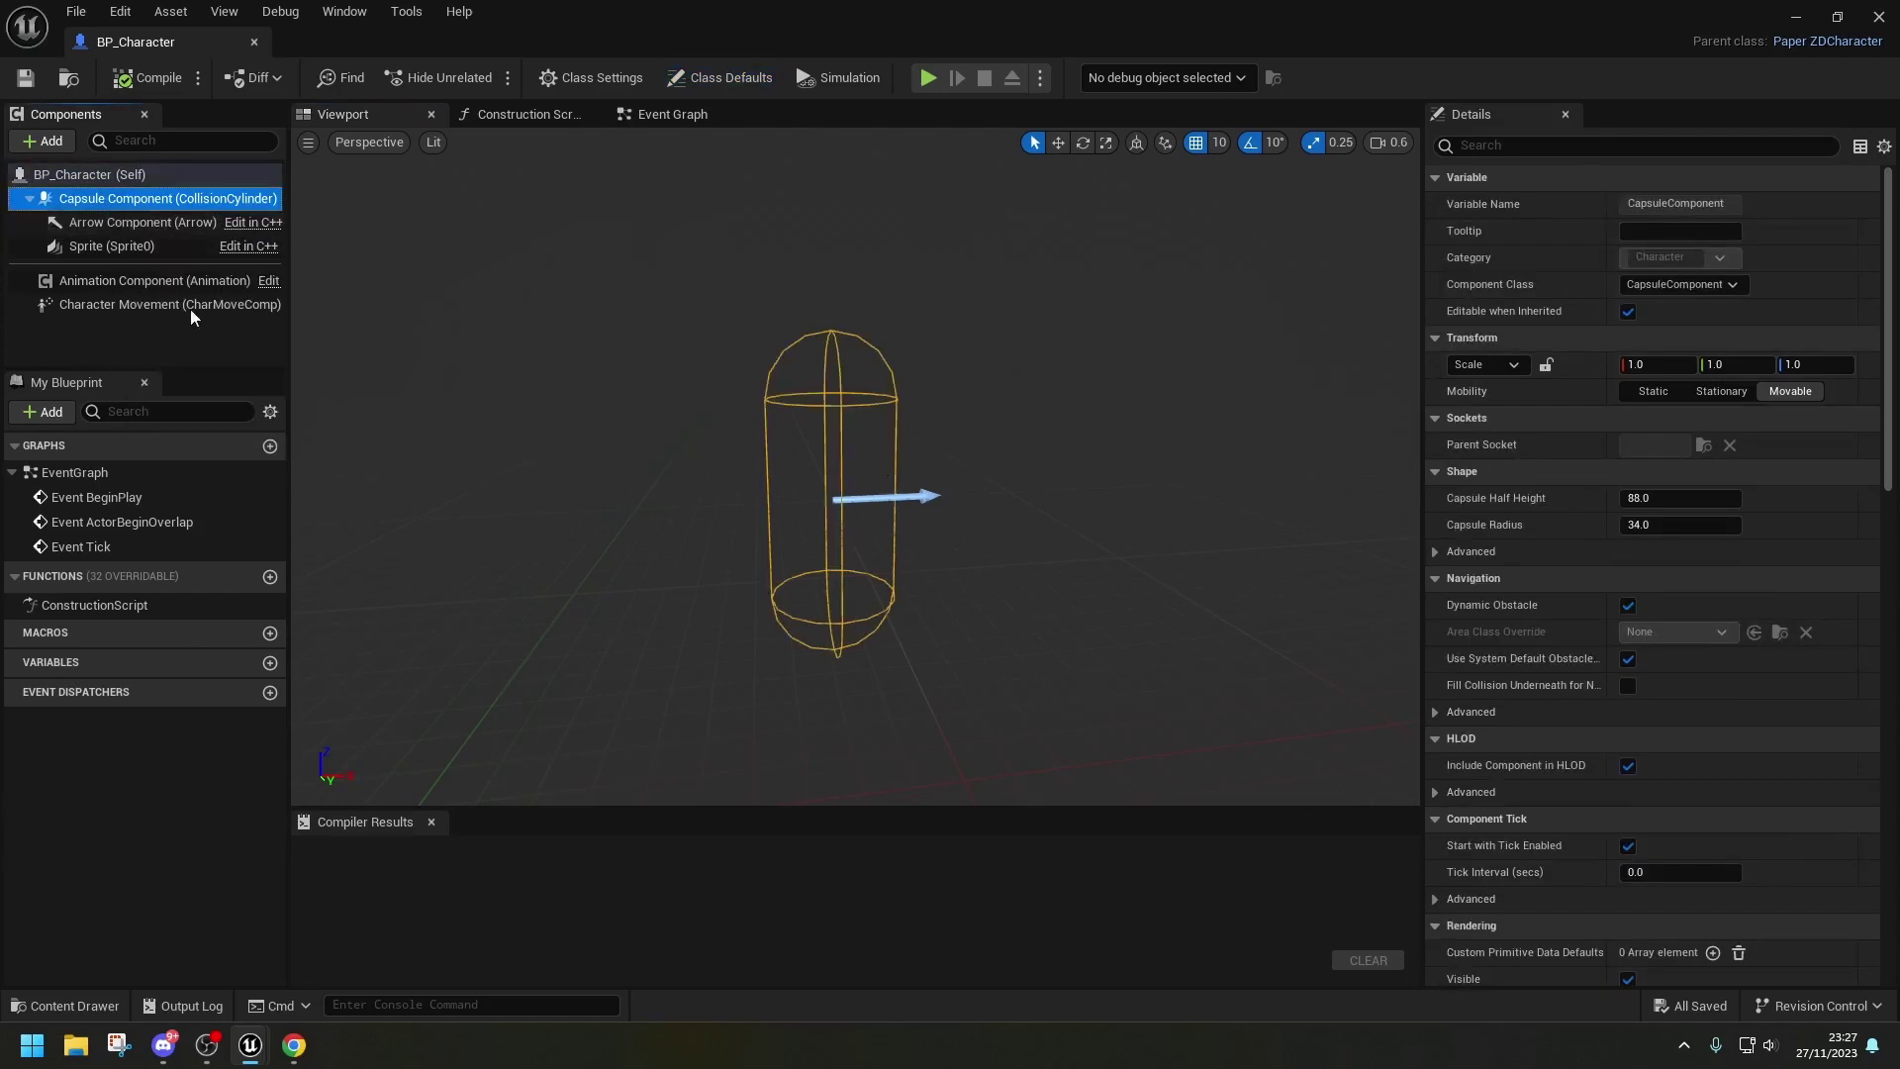
click(105, 223)
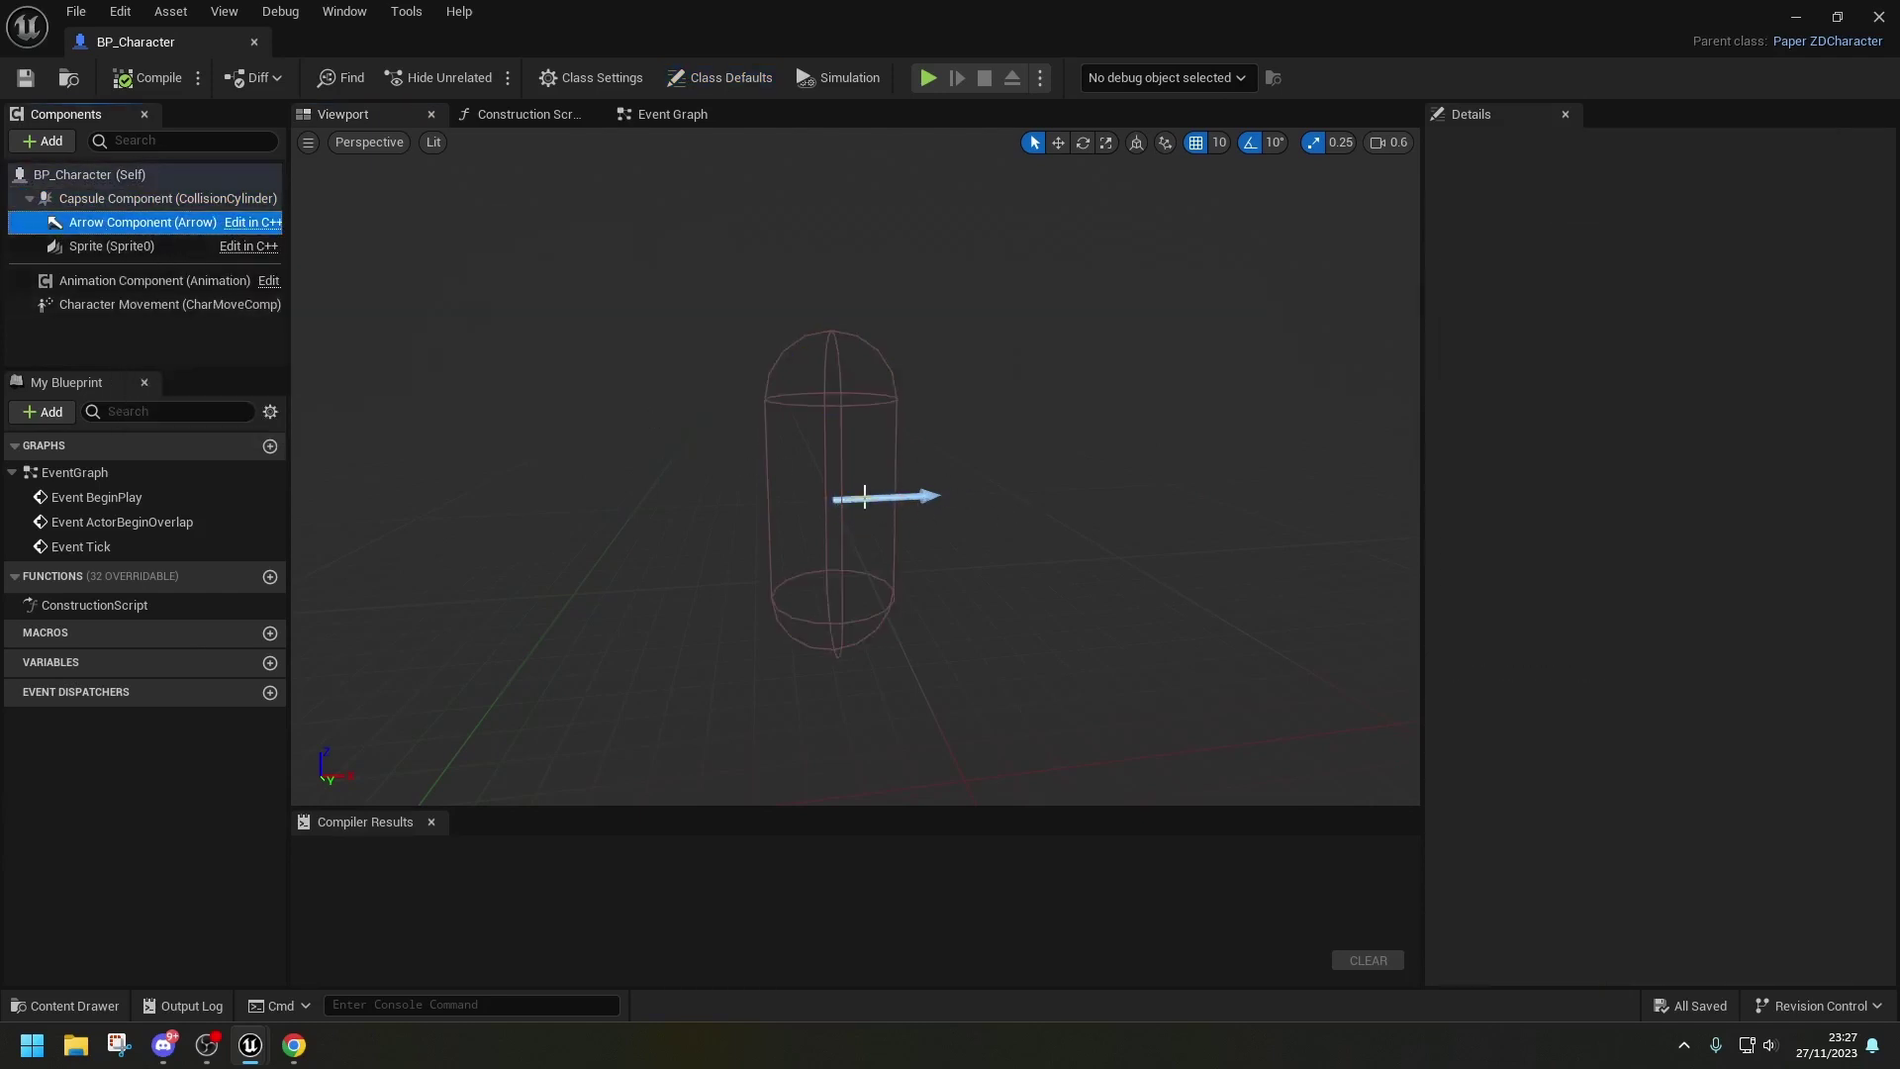
- Set the Sprite component's Source Flipbook to PFB_Hero_Idle
click(127, 246)
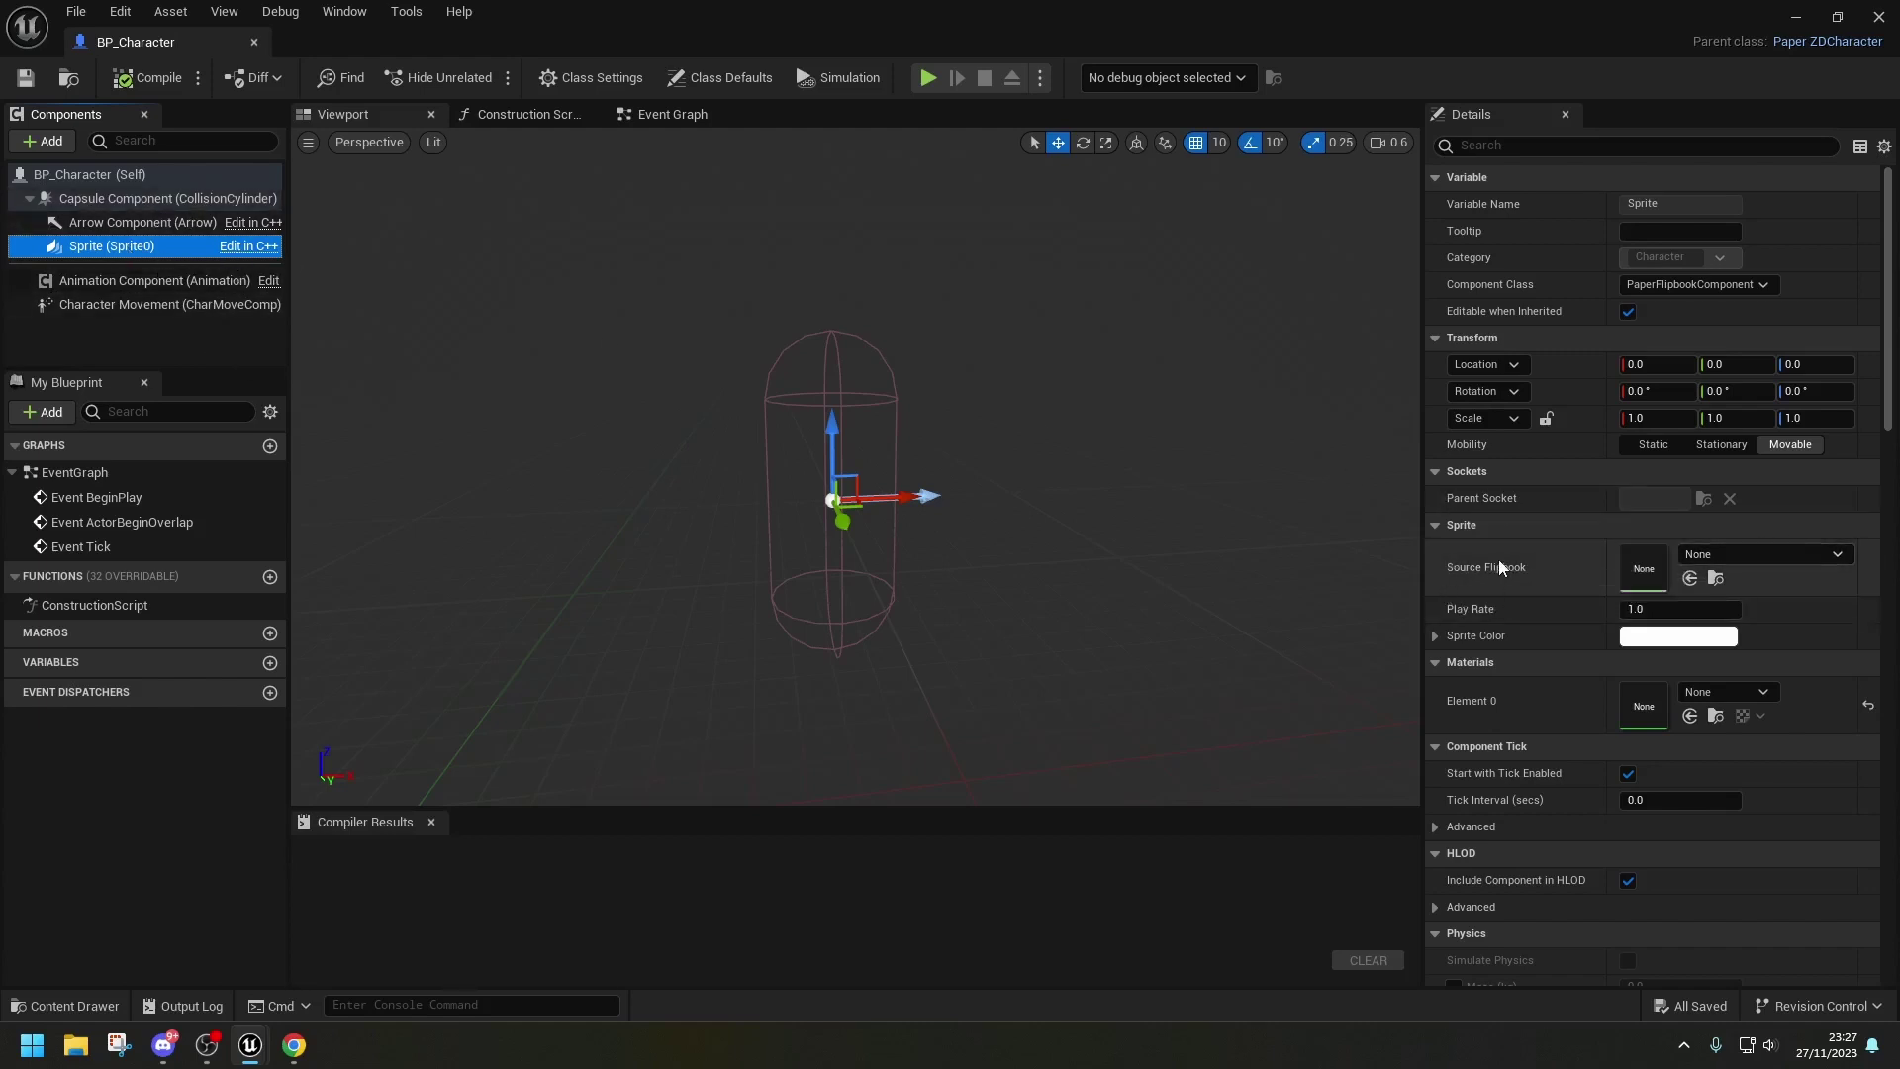
click(1725, 554)
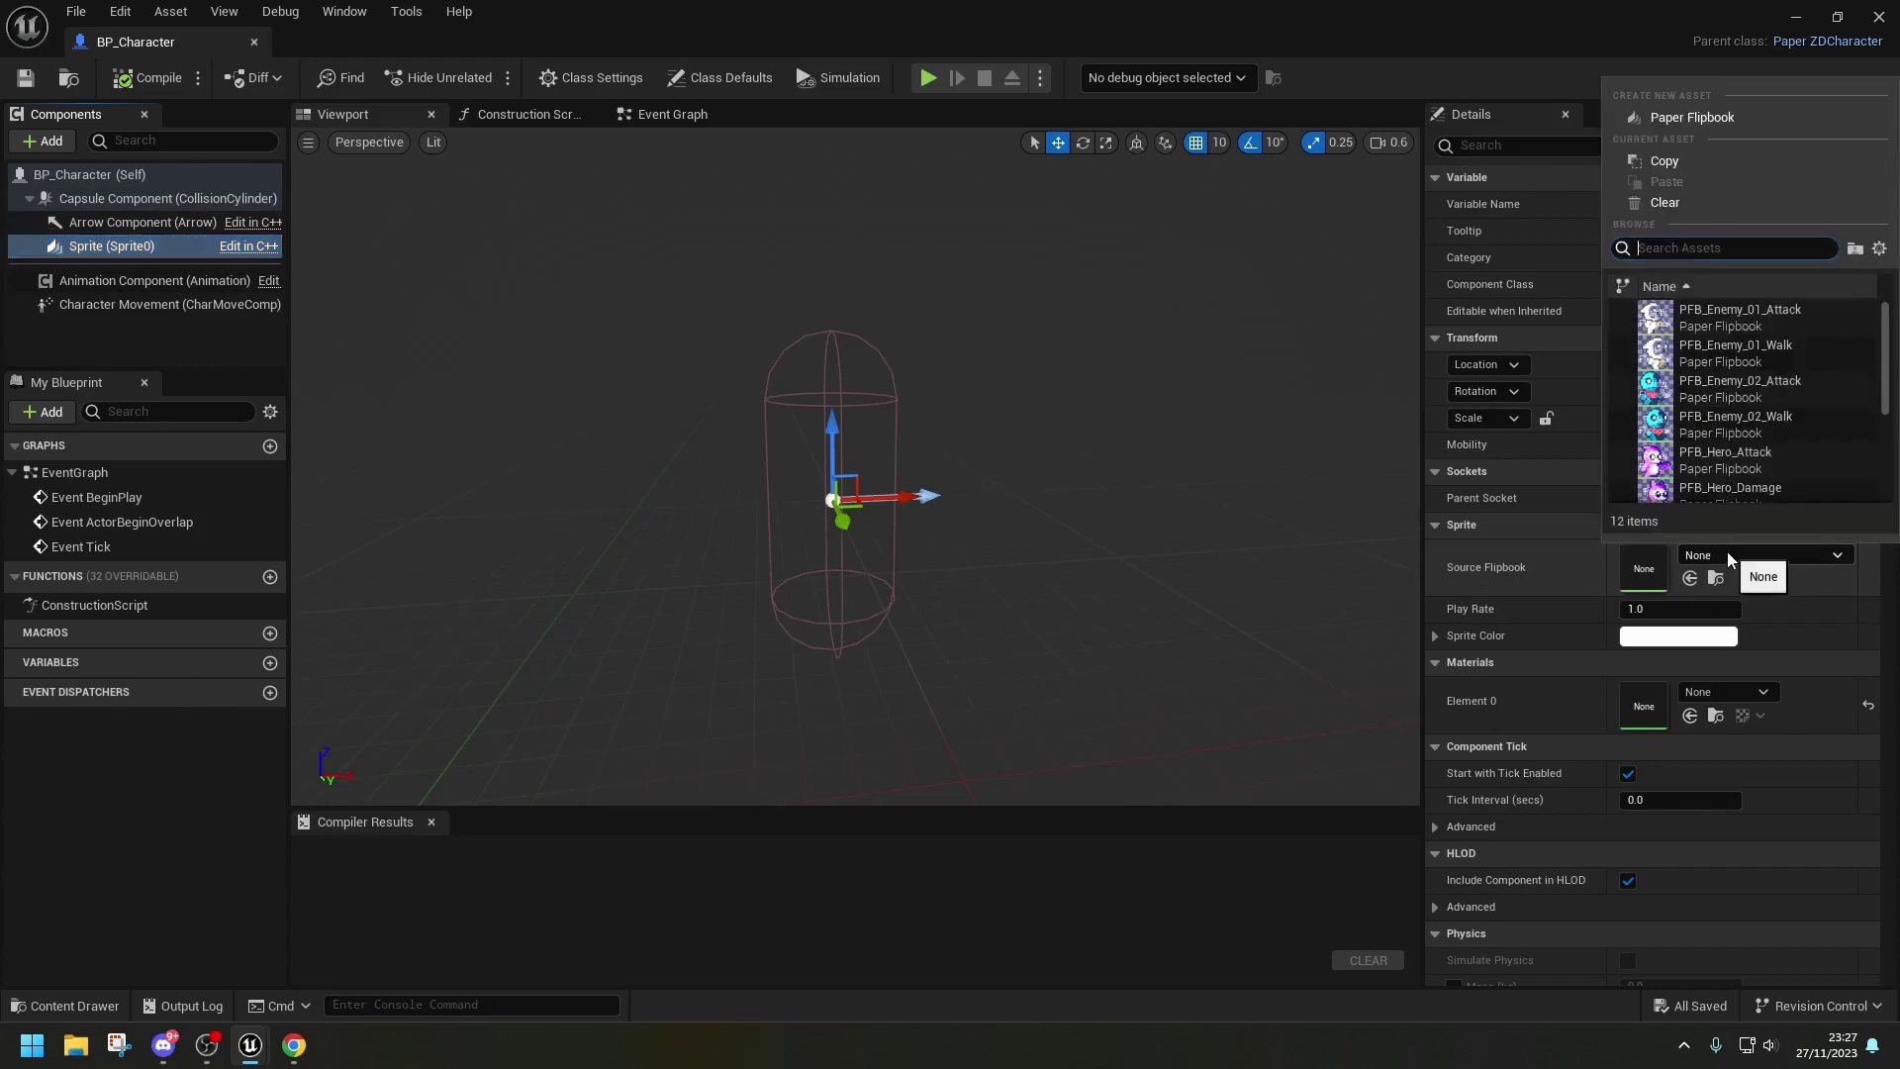
scroll(1747, 485, down, 3)
scroll(1781, 465, down, 3)
click(1720, 377)
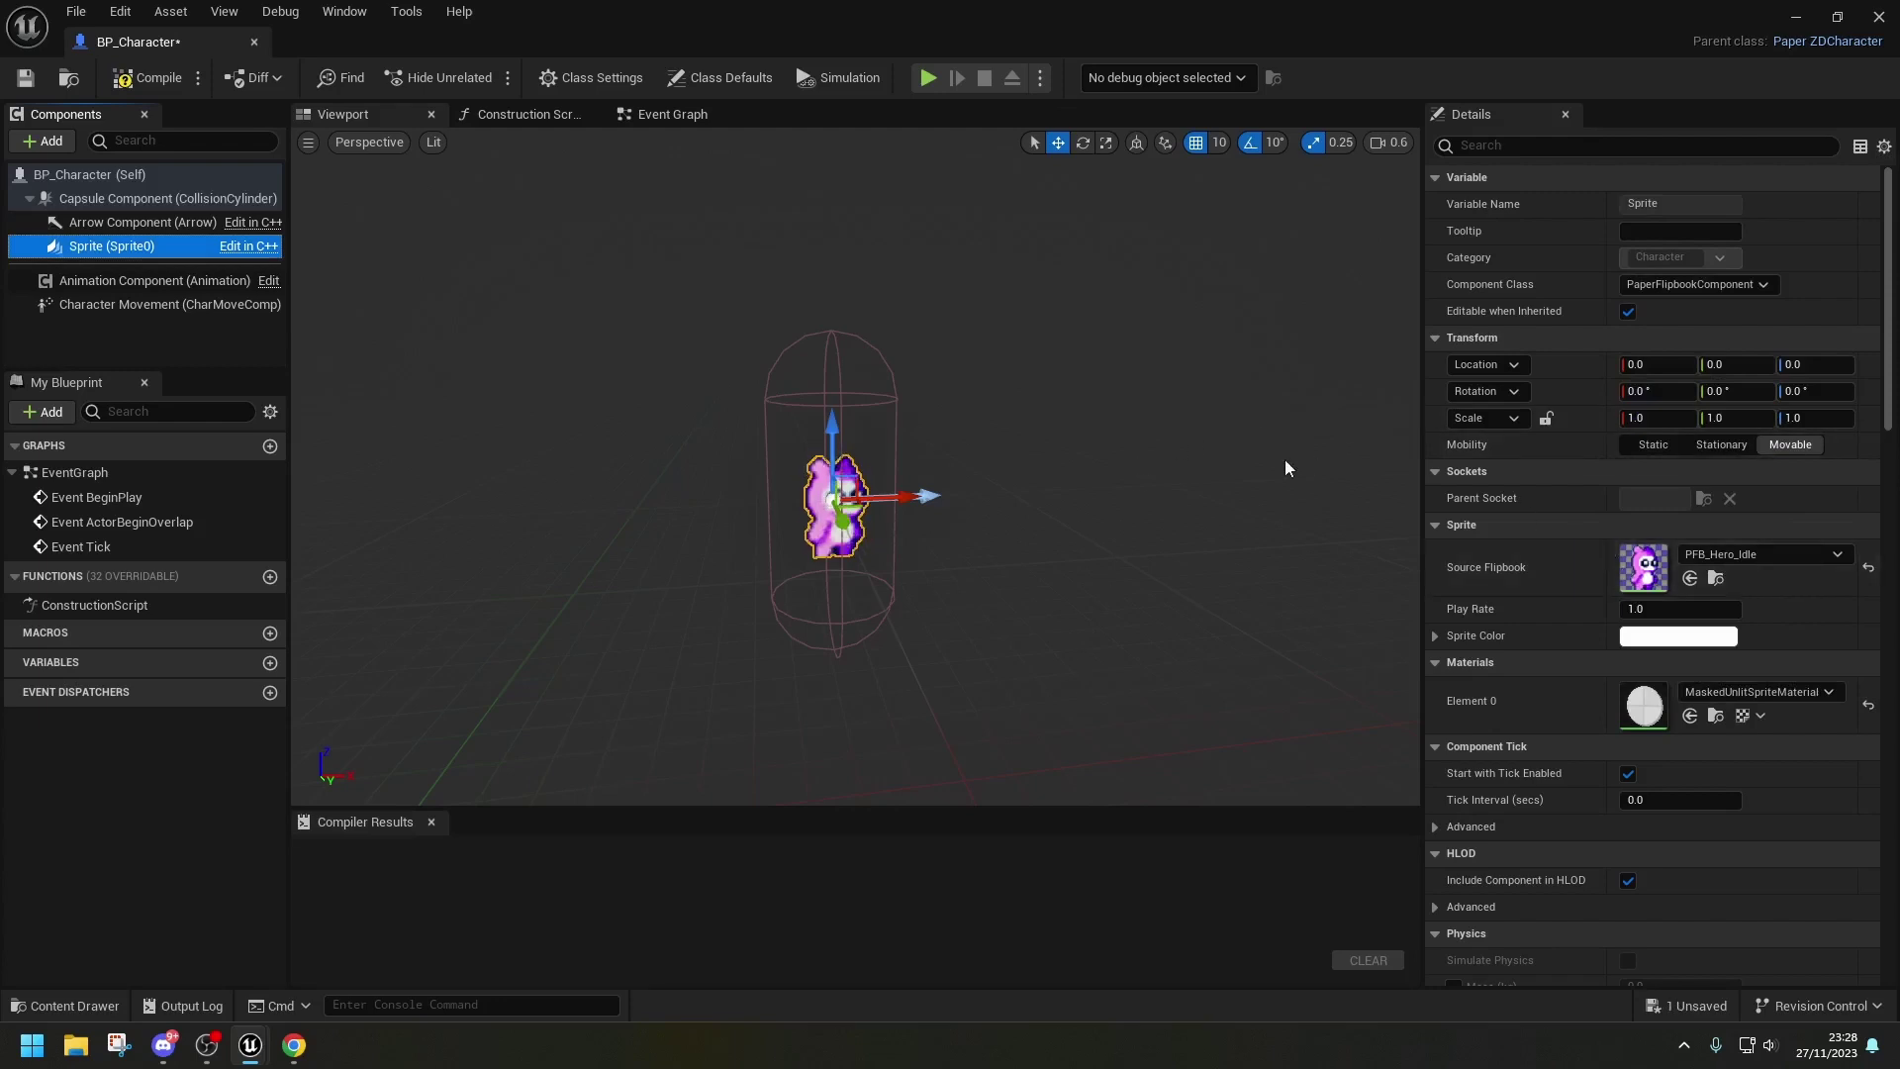
- Select the Capsule Component and switch the viewport to the side-on Right view
key(f)
click(116, 200)
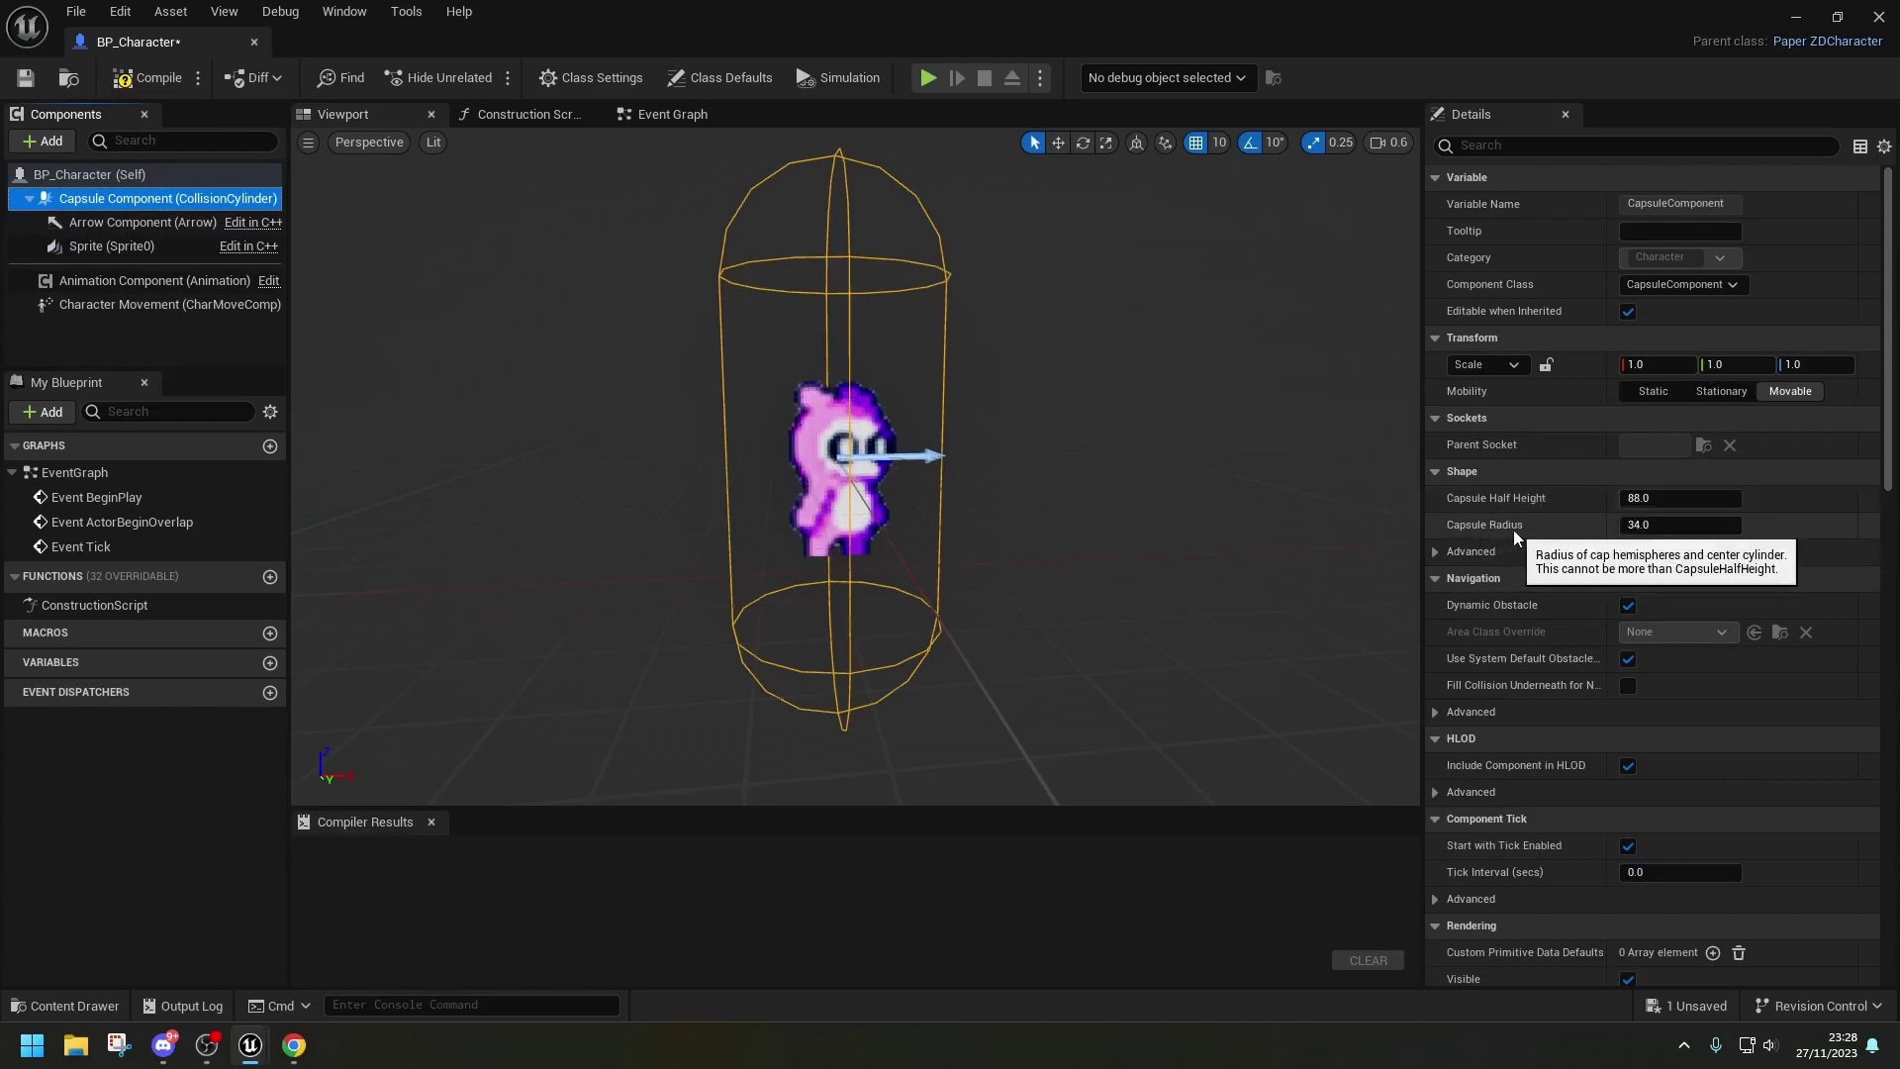
drag(1680, 498, 1615, 506)
click(364, 140)
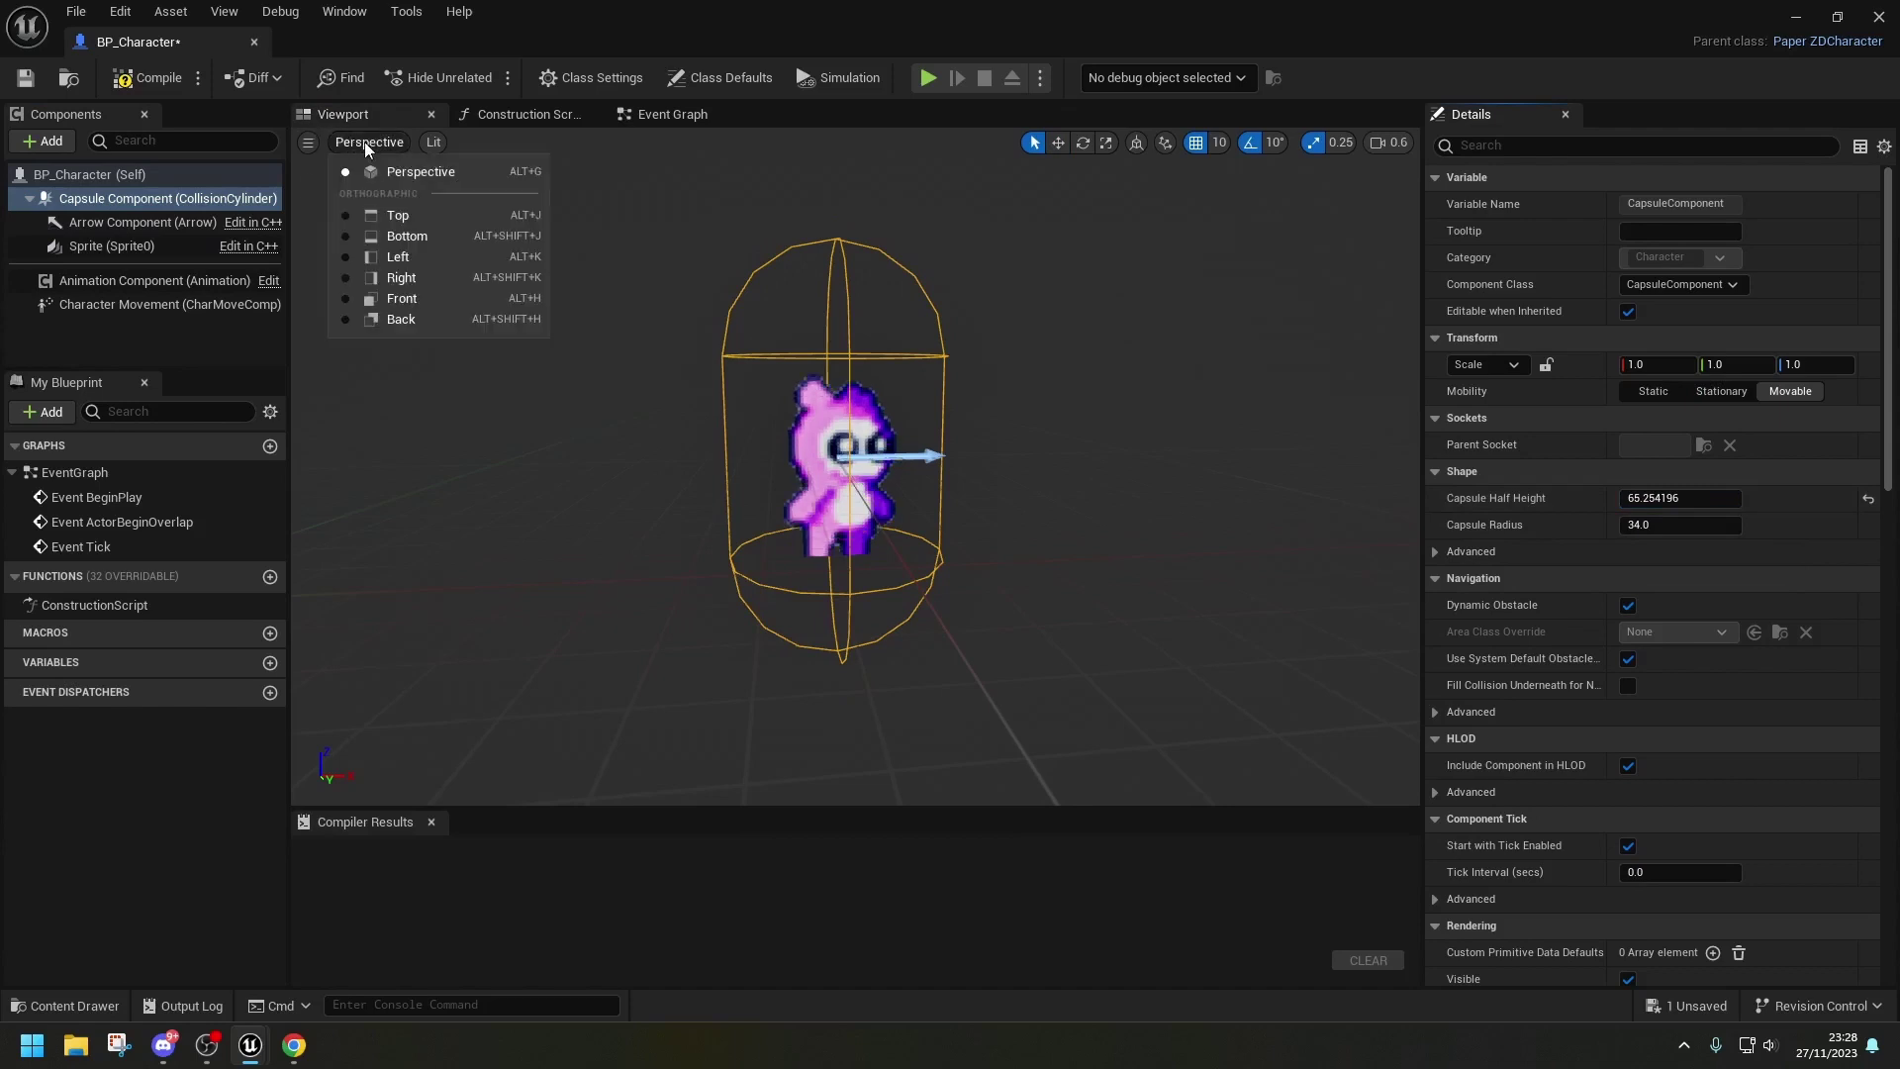
click(441, 272)
scroll(843, 407, up, 3)
scroll(870, 560, up, 4)
scroll(865, 517, down, 3)
scroll(865, 518, up, 1)
- Set Capsule Half Height to 39 and Capsule Radius to 22
mouse_move(1682, 498)
mouse_down()
mouse_move(1615, 500)
mouse_move(1694, 498)
mouse_move(1626, 525)
mouse_move(1660, 524)
mouse_up()
click(1682, 499)
text(39)
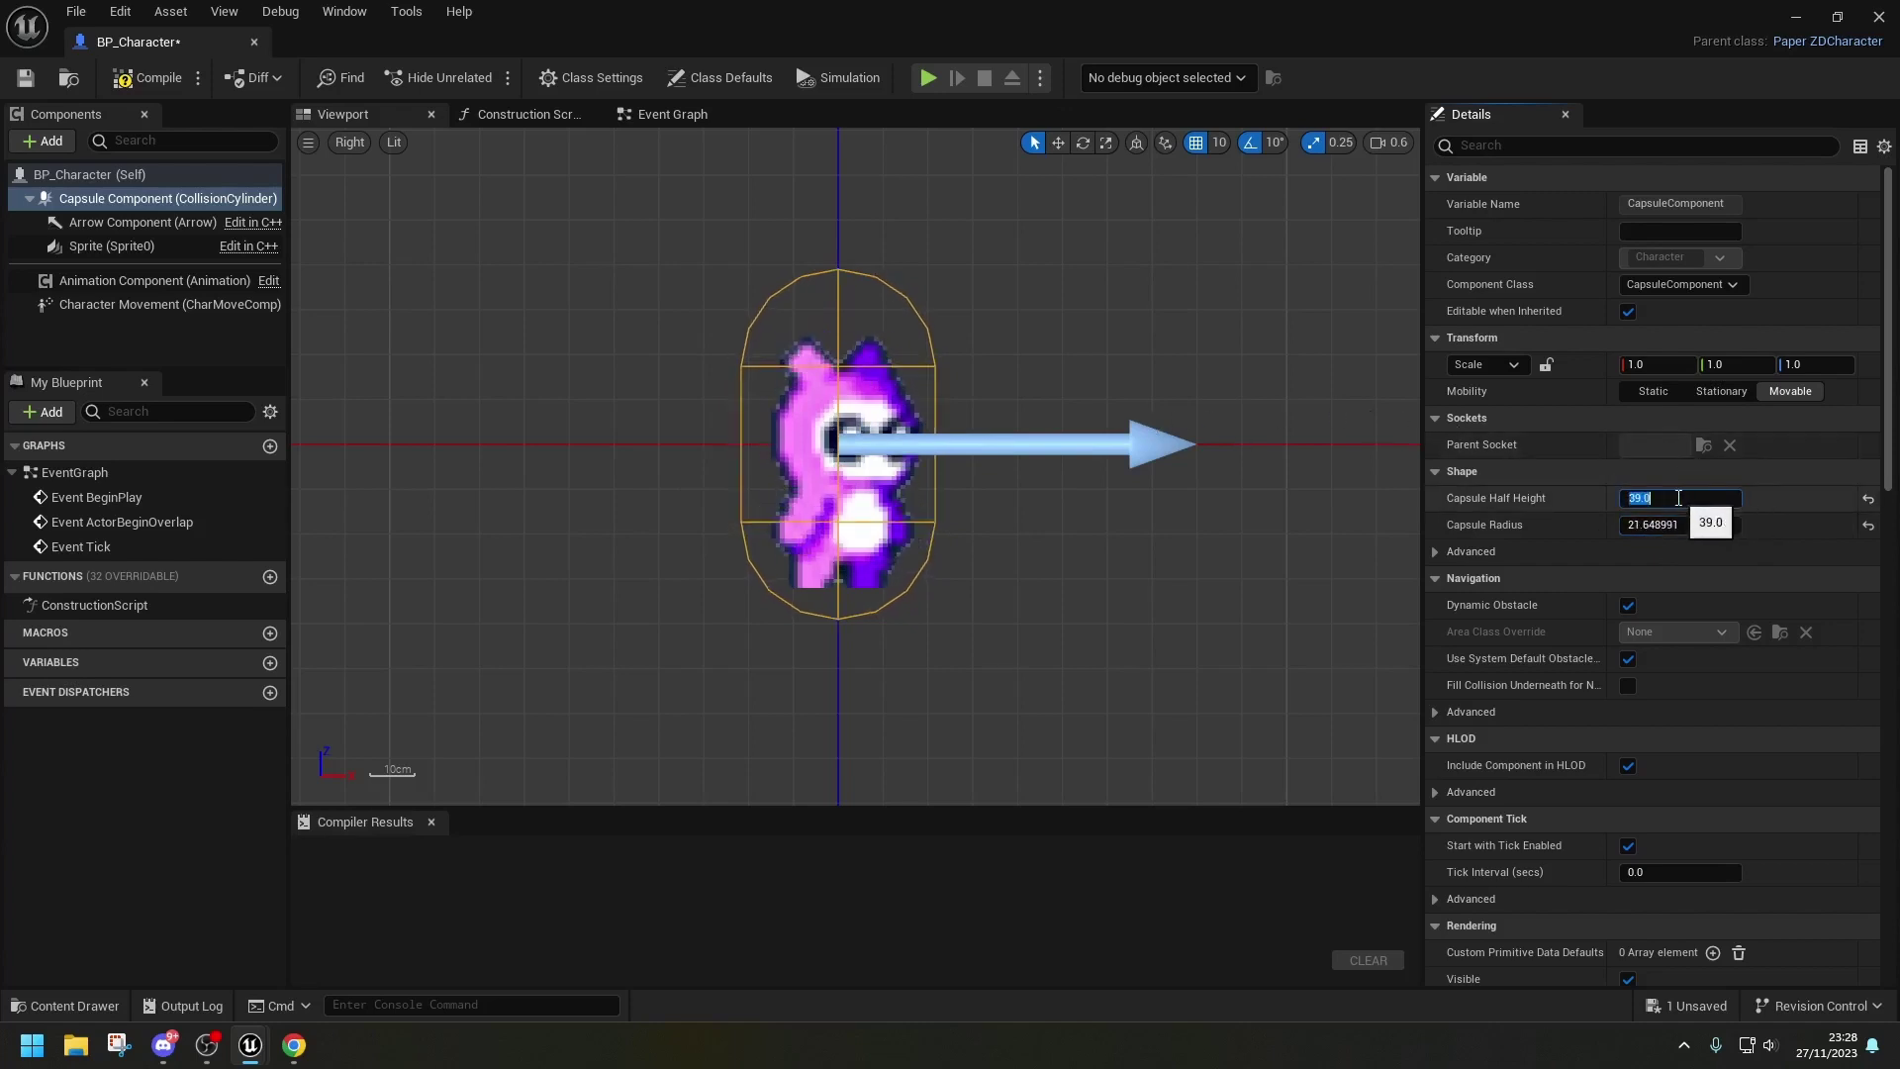
key(Tab)
text(22)
key(Return)
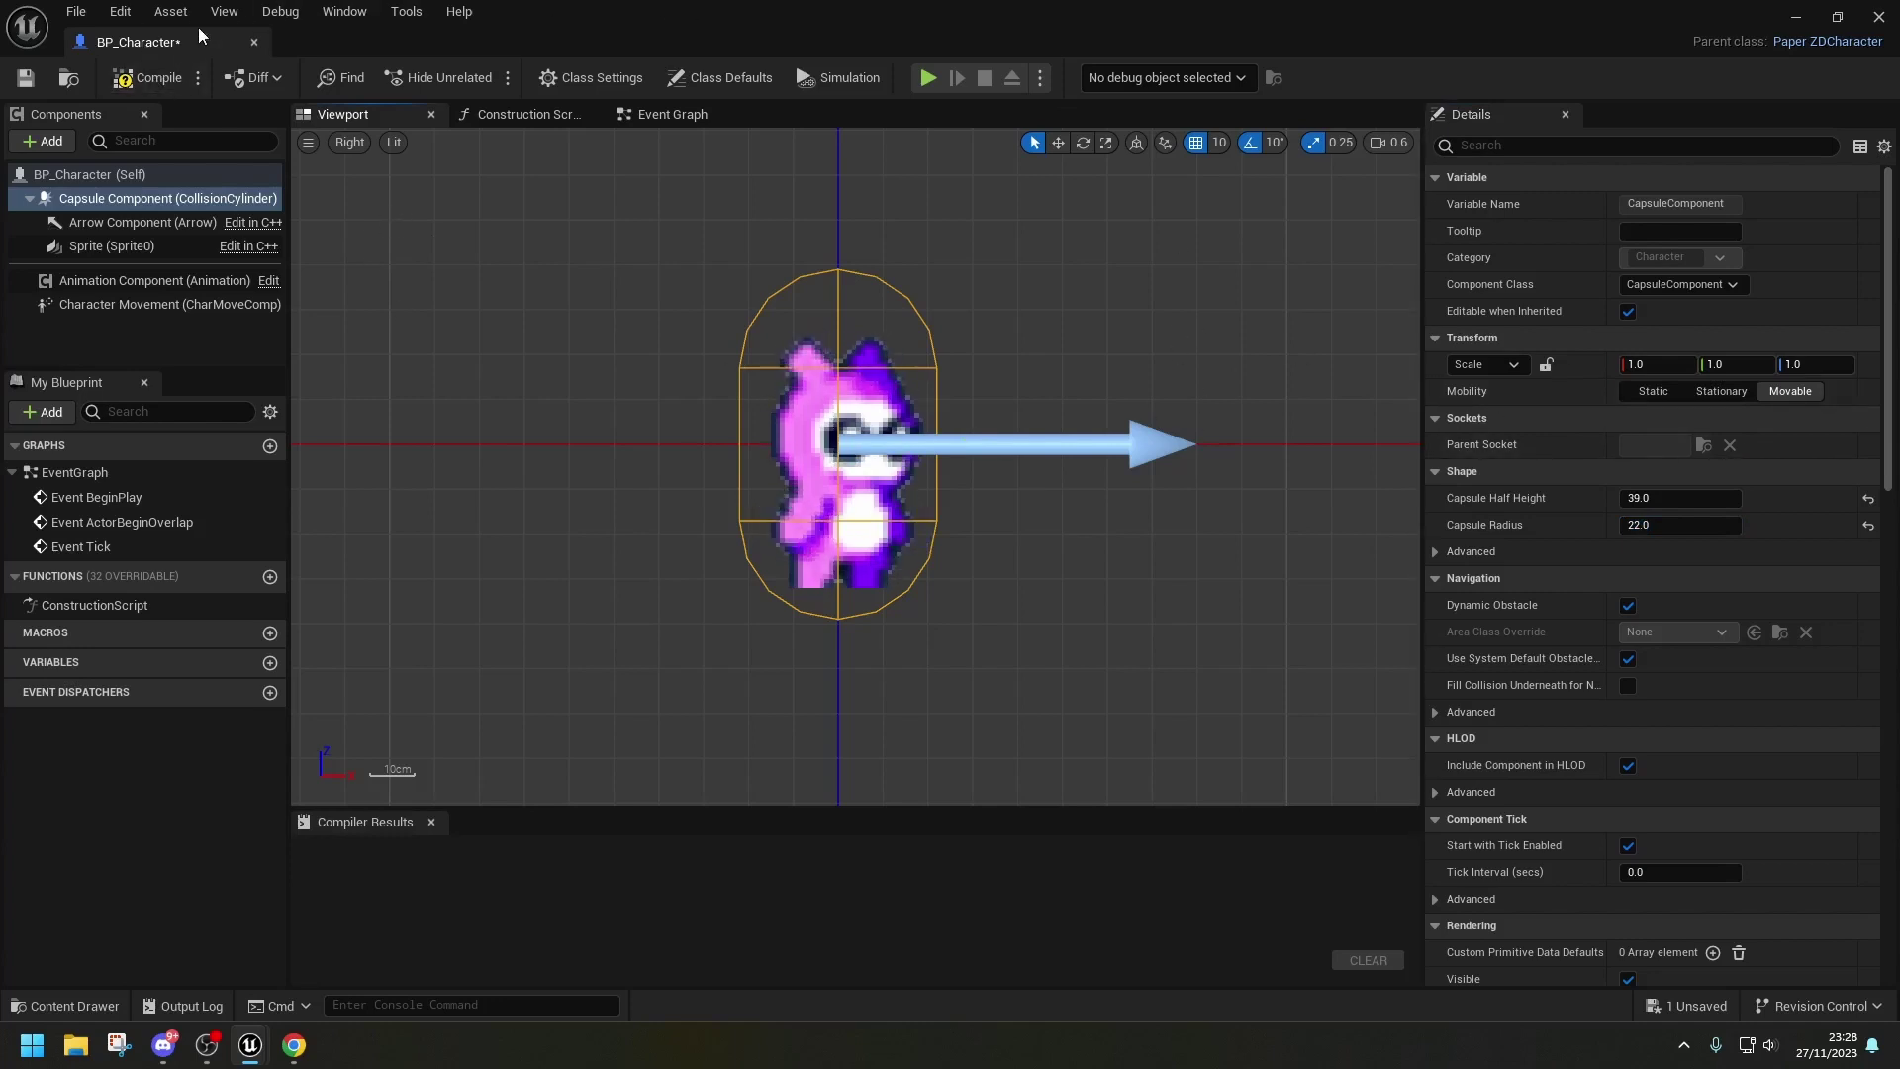
- Compile BP_Character and return to the Level_01 viewport
click(143, 85)
drag(206, 45, 521, 47)
click(141, 40)
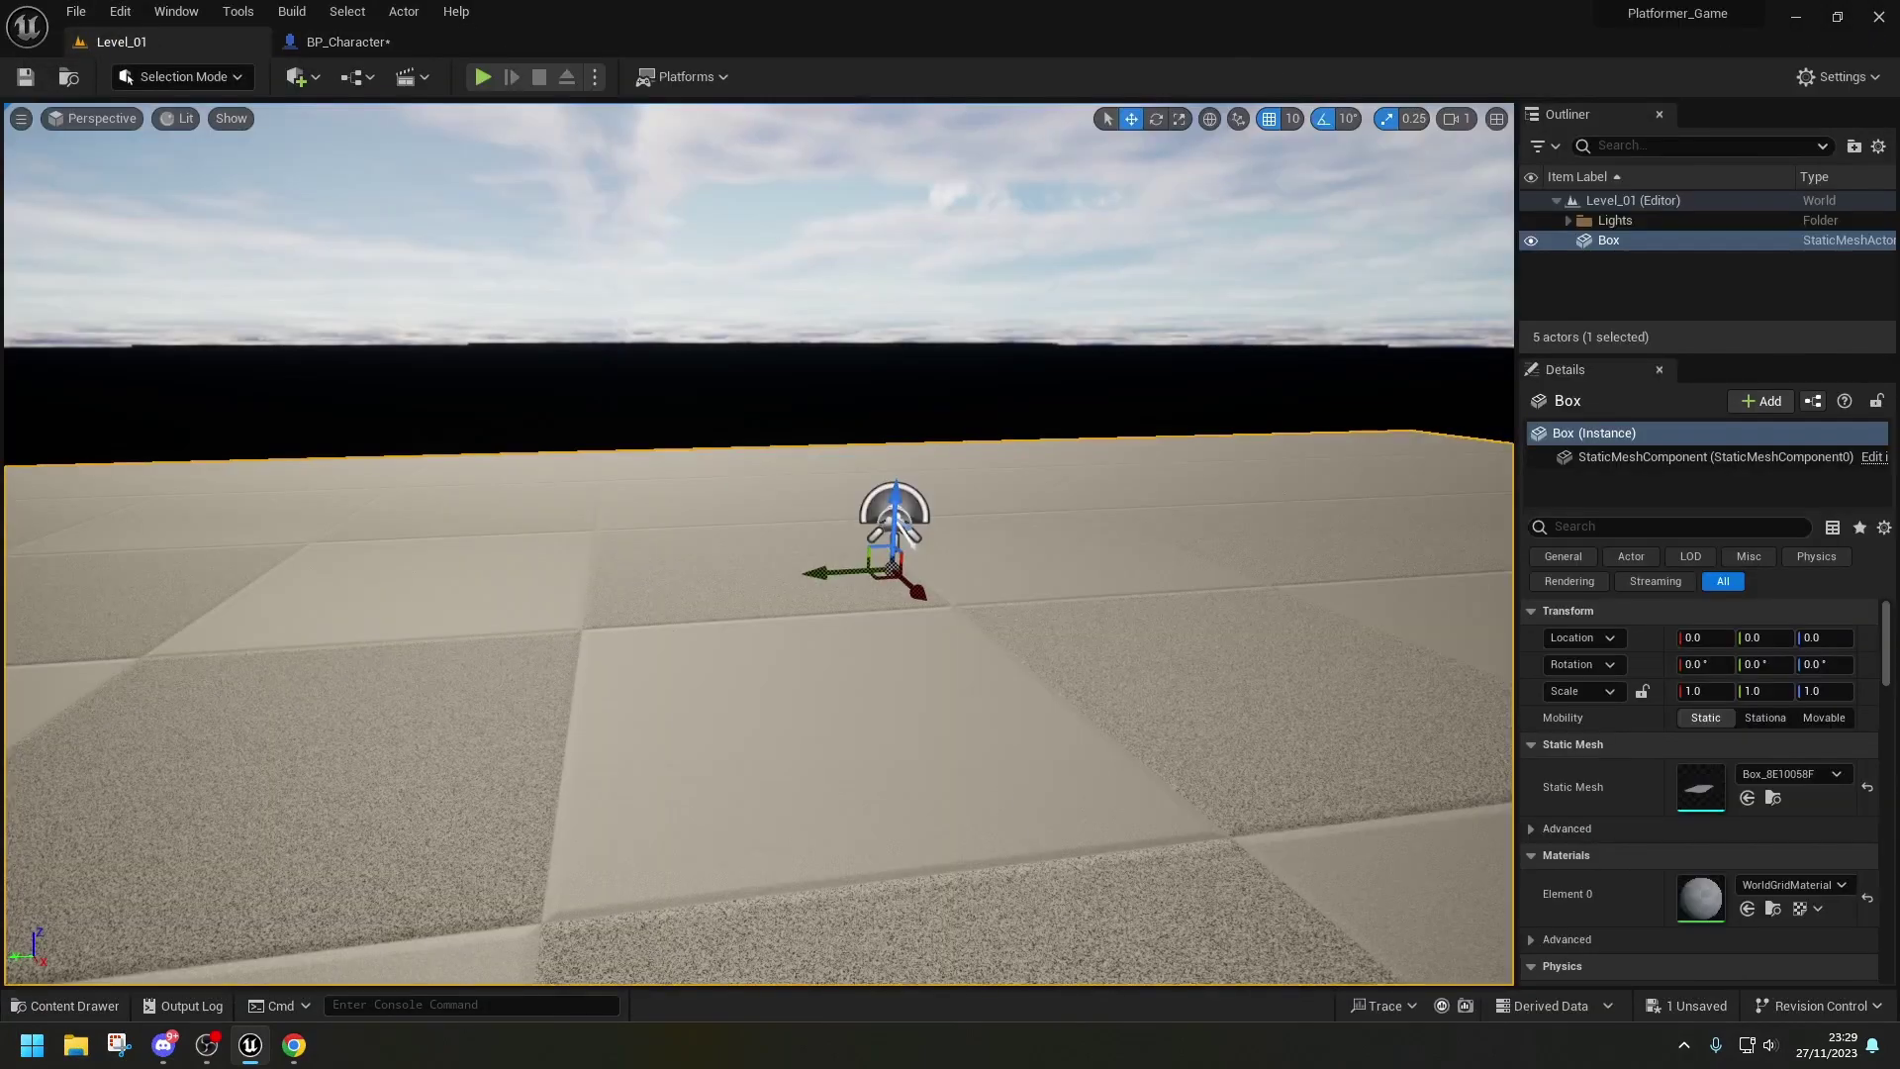
mouse_move(997, 798)
right_down()
mouse_move(1049, 831)
mouse_move(996, 798)
right_up()
- Drop BP_Character onto the level floor and undo its rotation
key(ctrl+space)
drag(544, 761, 715, 542)
mouse_move(714, 542)
right_down()
mouse_move(698, 520)
mouse_move(712, 475)
mouse_move(759, 561)
mouse_move(704, 546)
right_up()
click(758, 561)
click(704, 546)
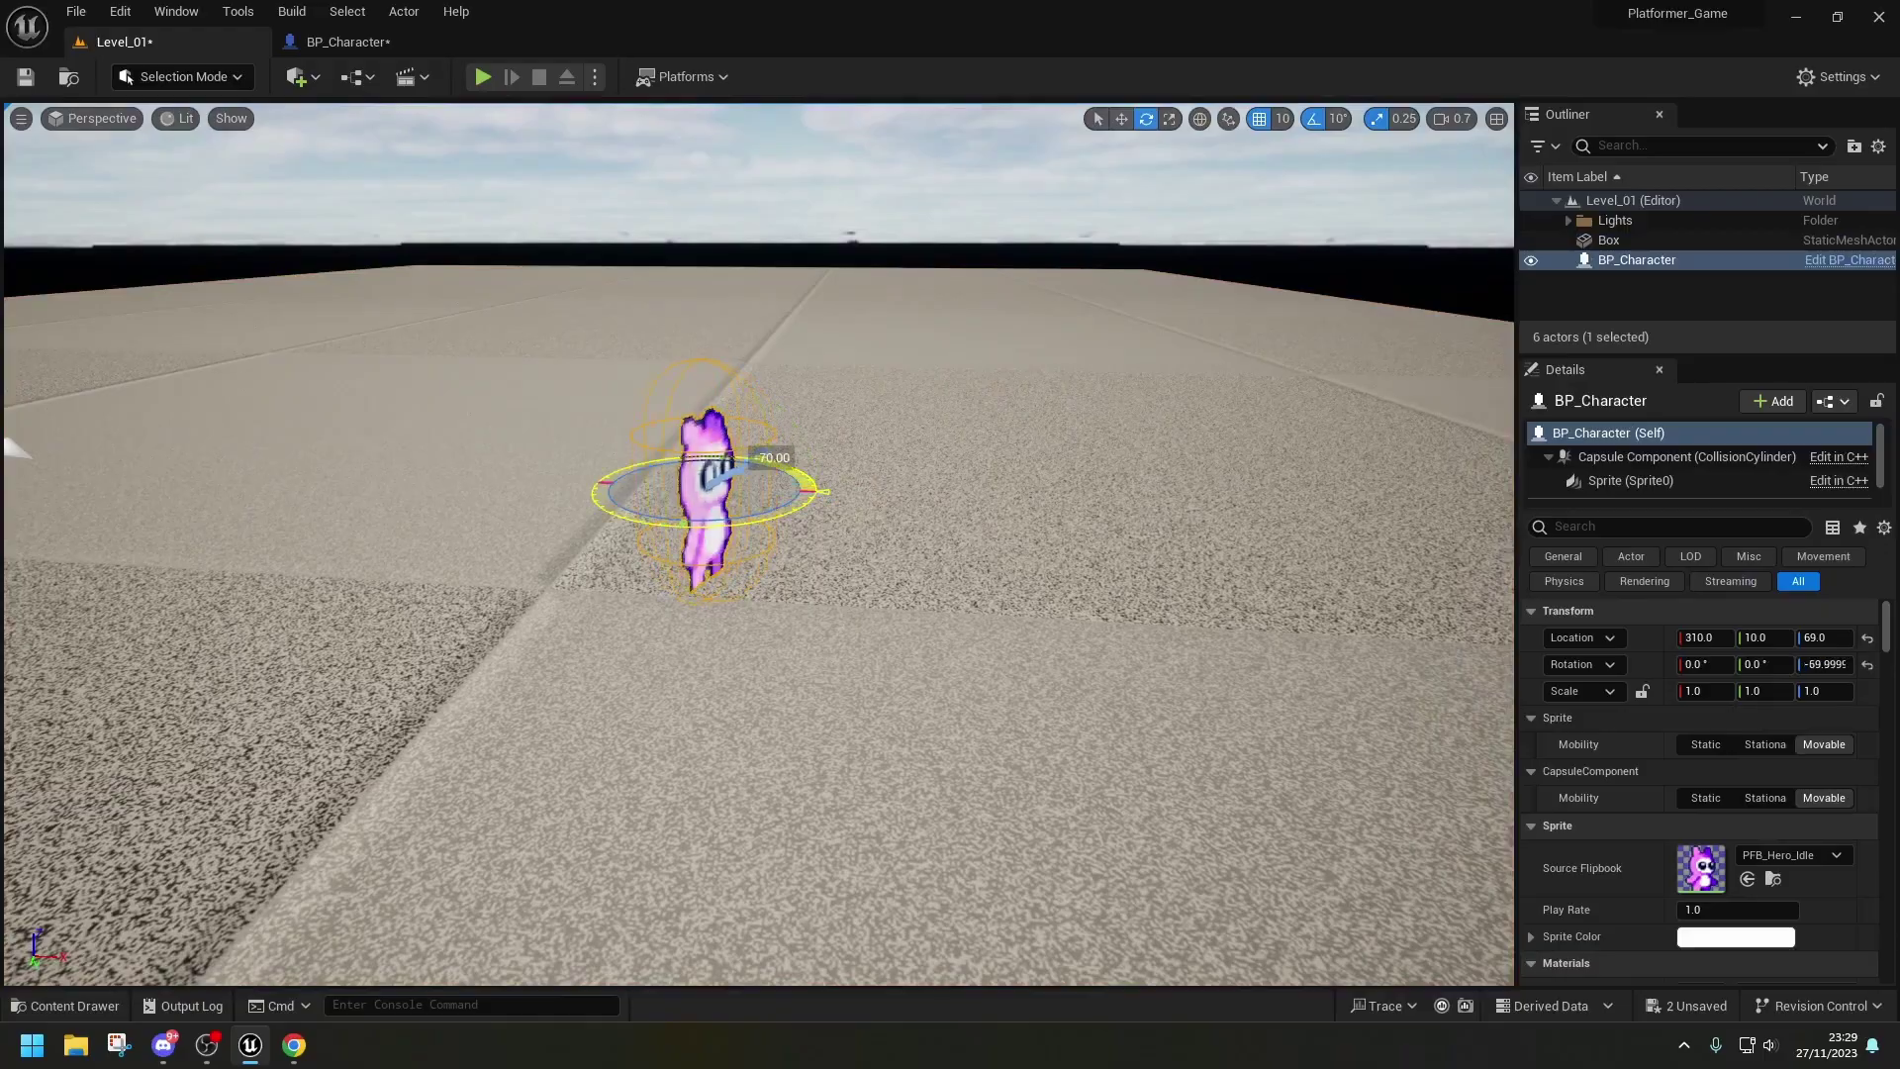
key(ctrl+z)
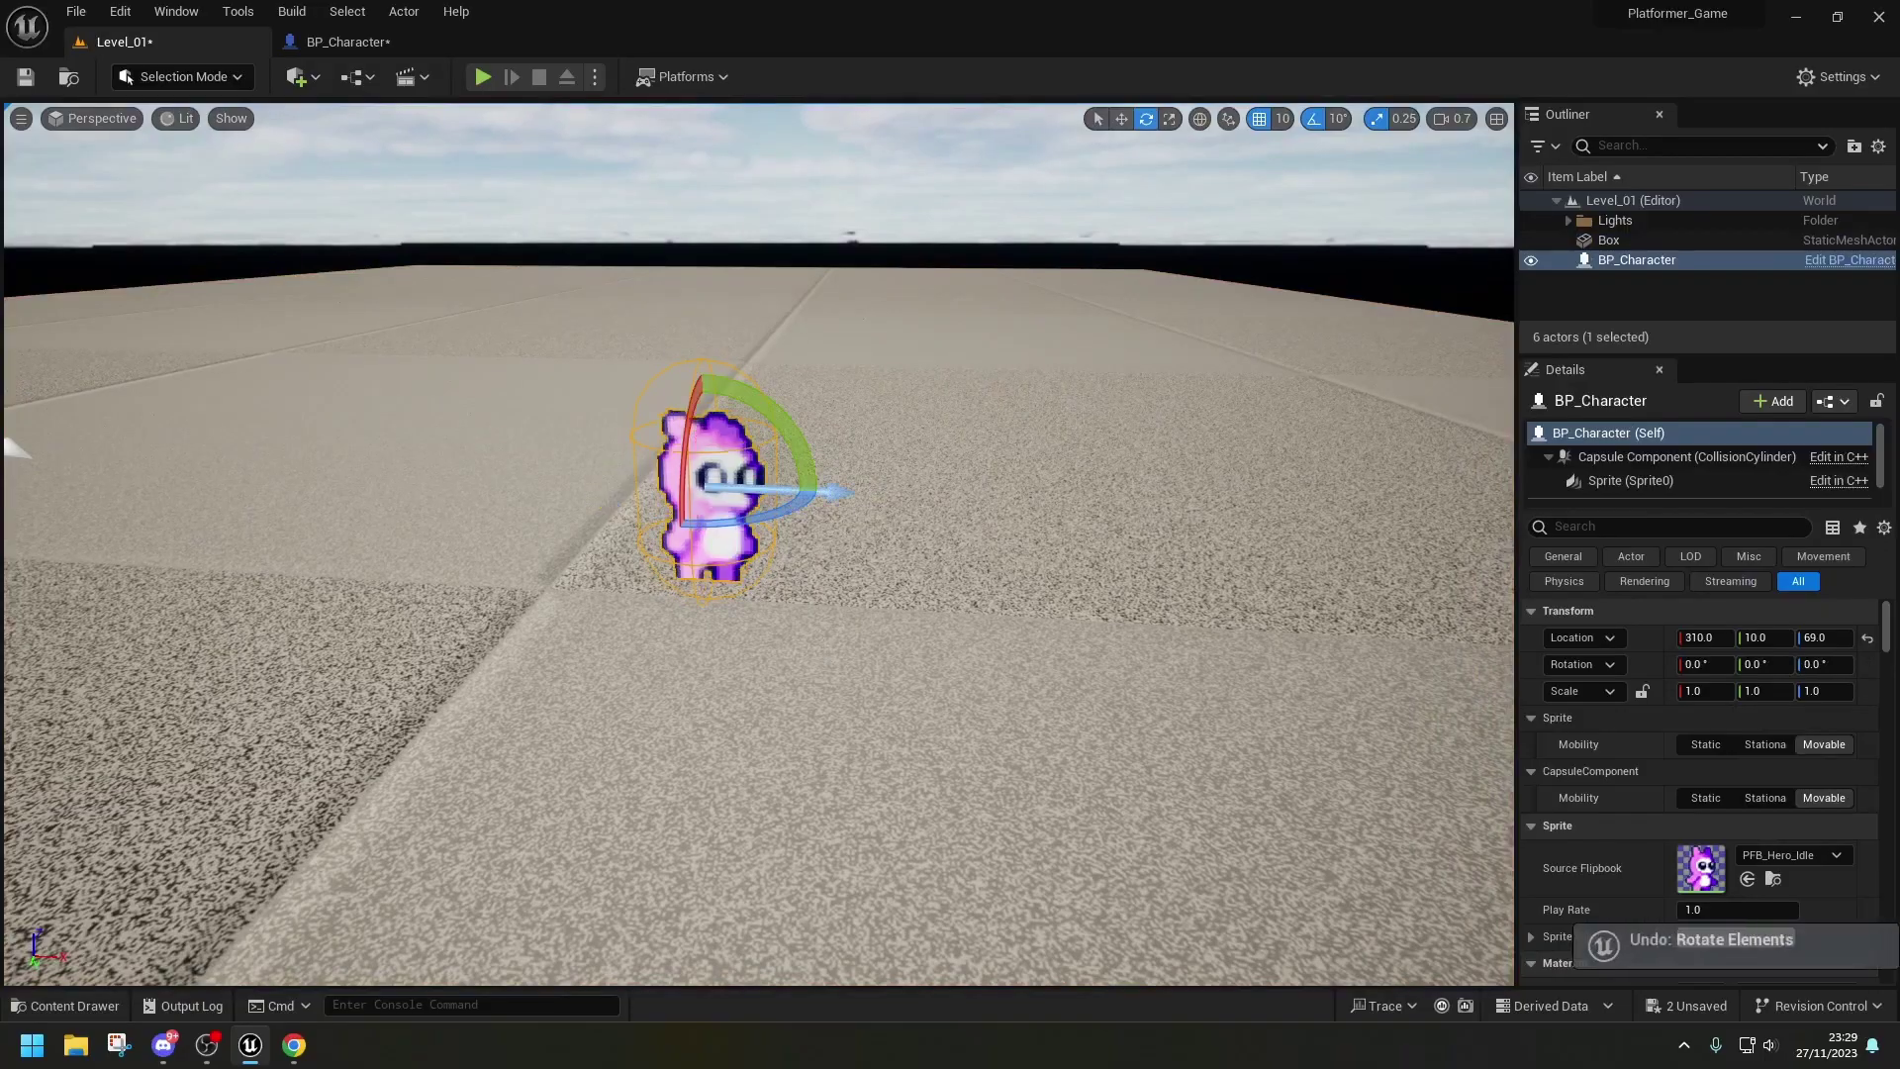
click(764, 572)
right_drag(764, 571, 762, 618)
key(ctrl+space)
- Tick Cast Shadow on BP_Character's sprite, compile and save, then view it in Level_01
click(369, 51)
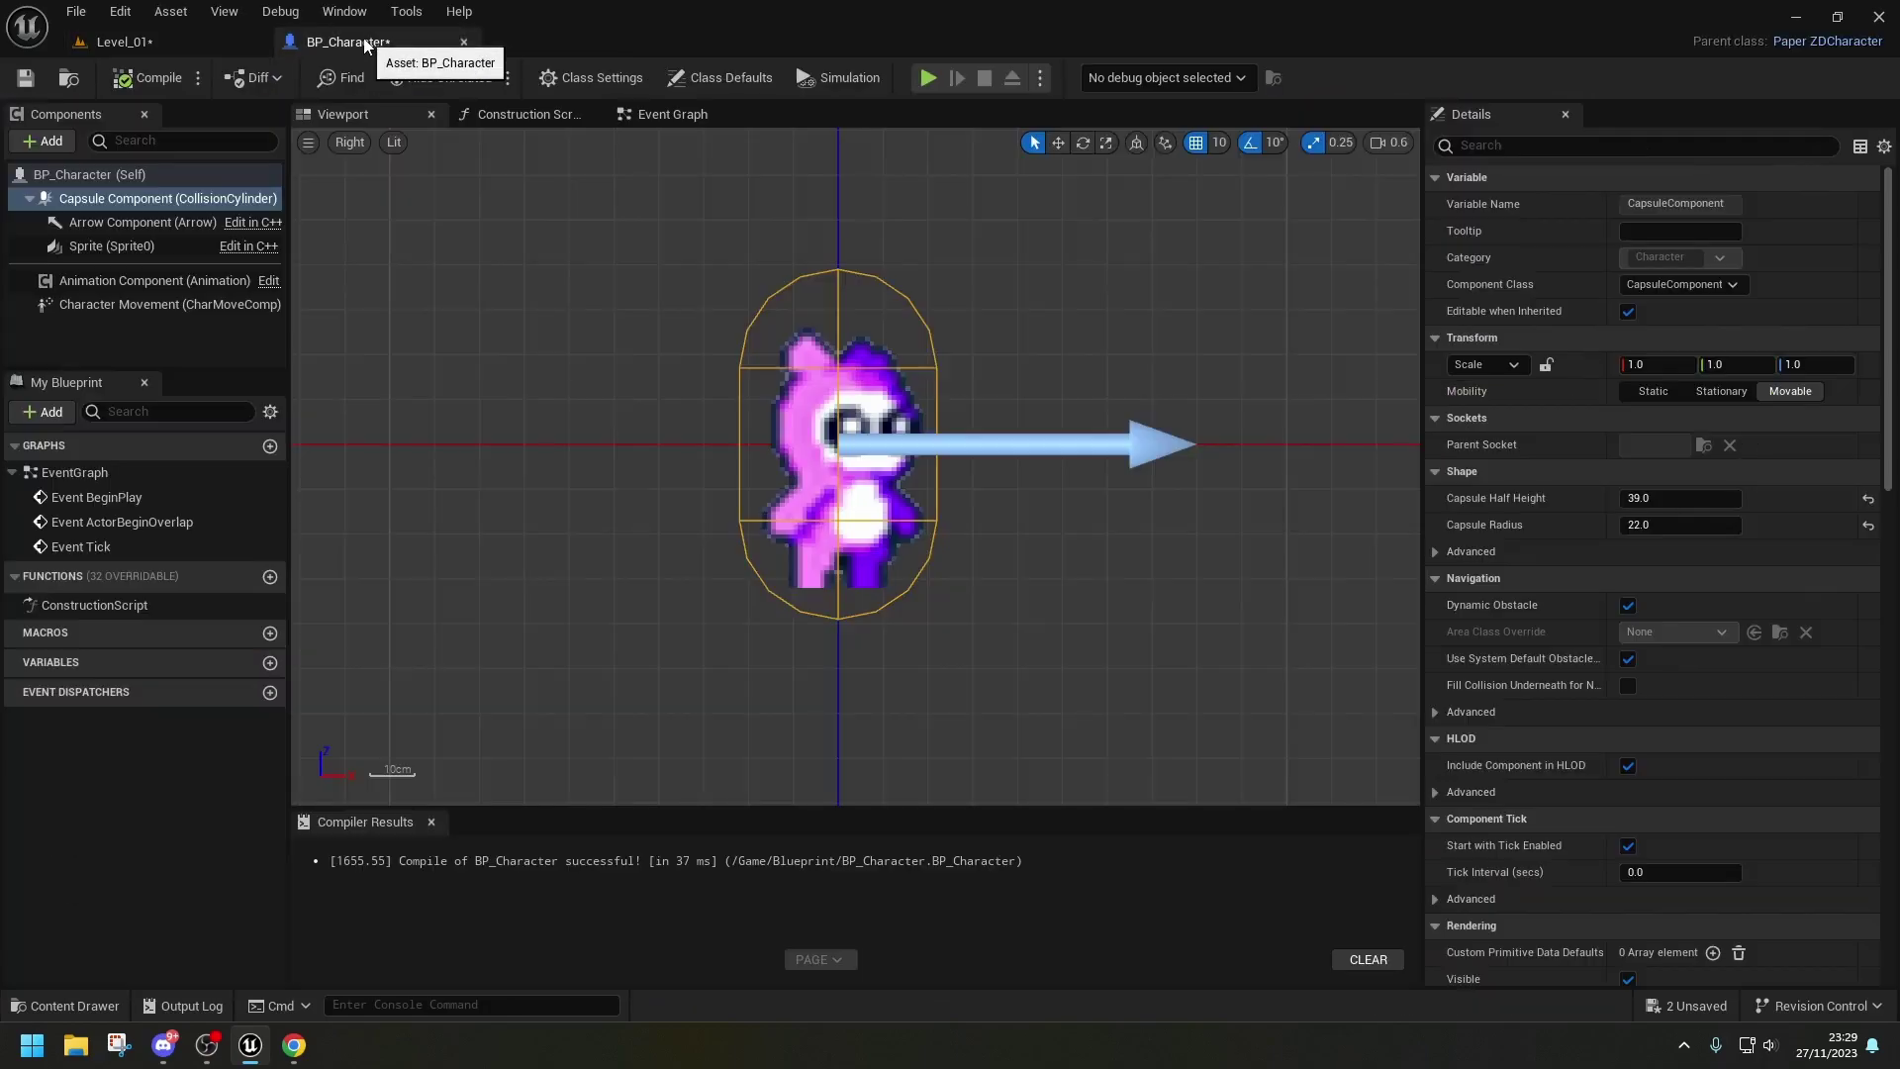
click(25, 78)
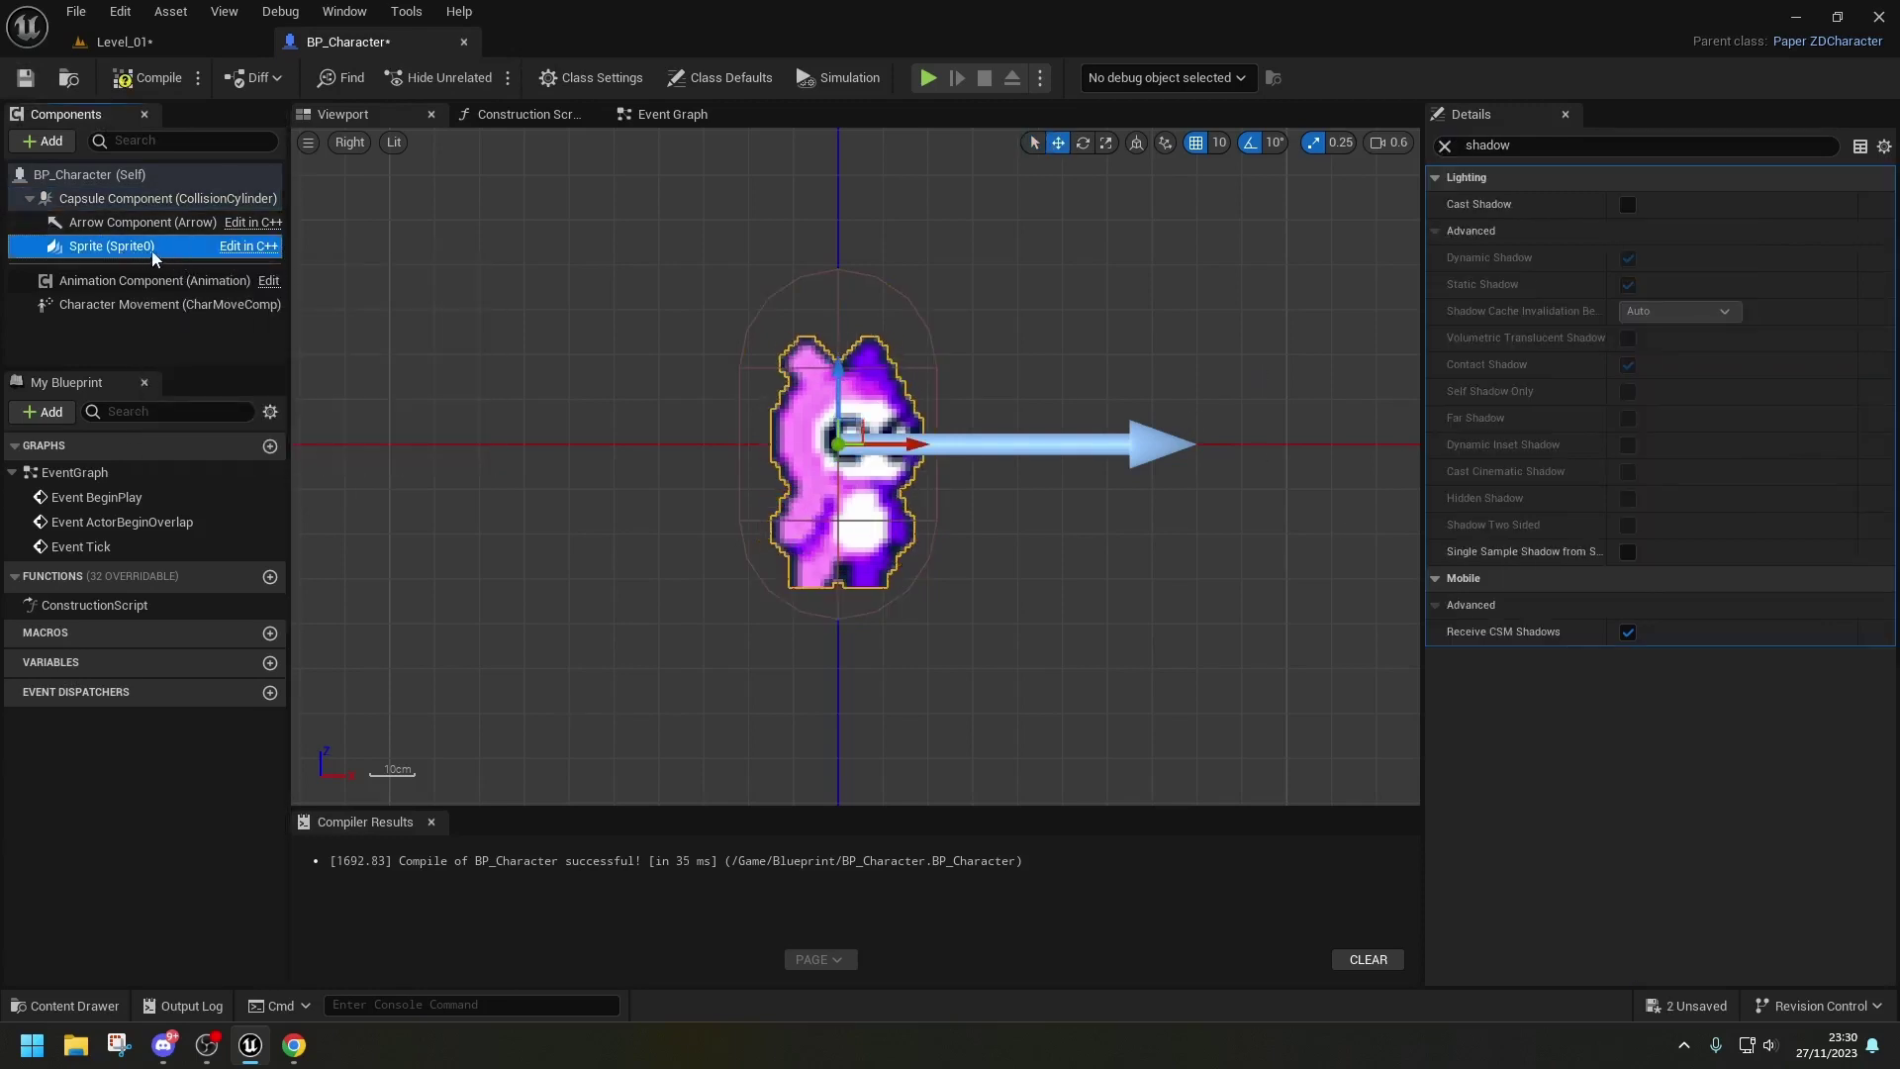
click(1632, 209)
click(1633, 210)
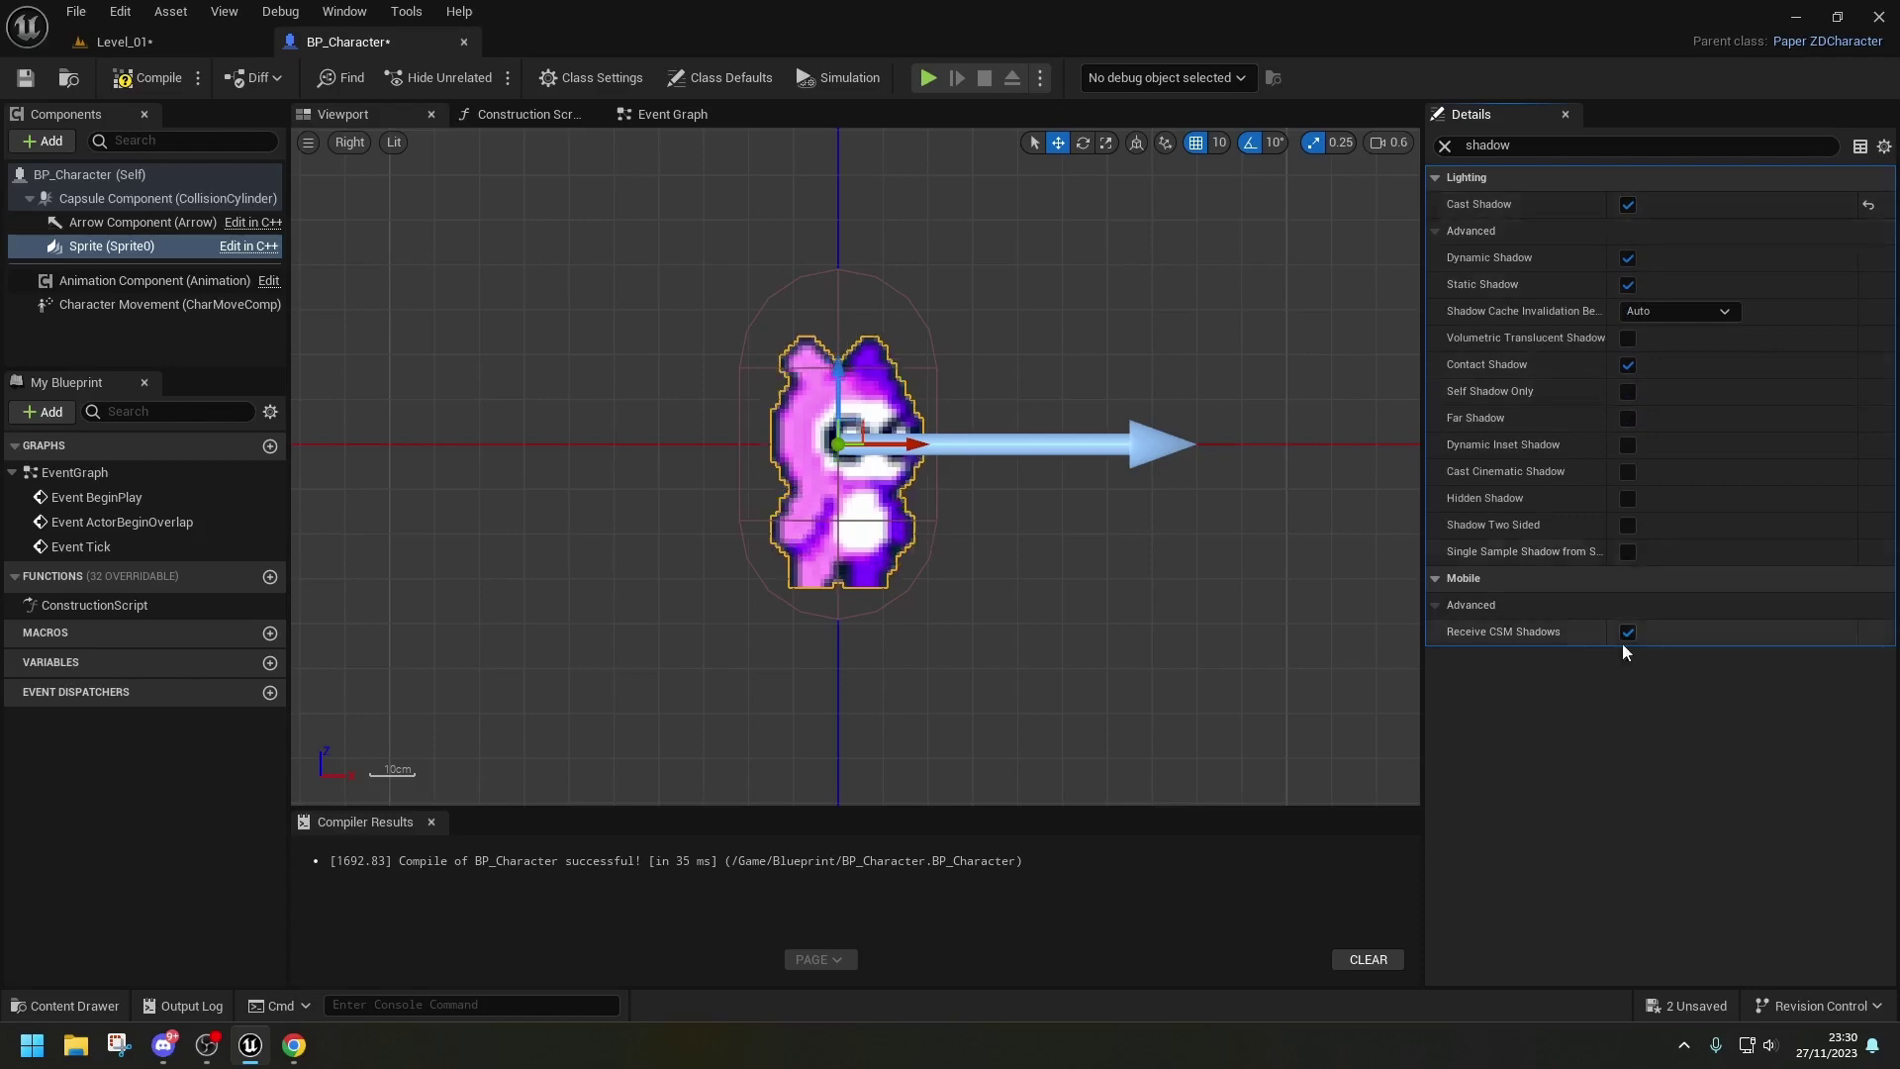
click(147, 79)
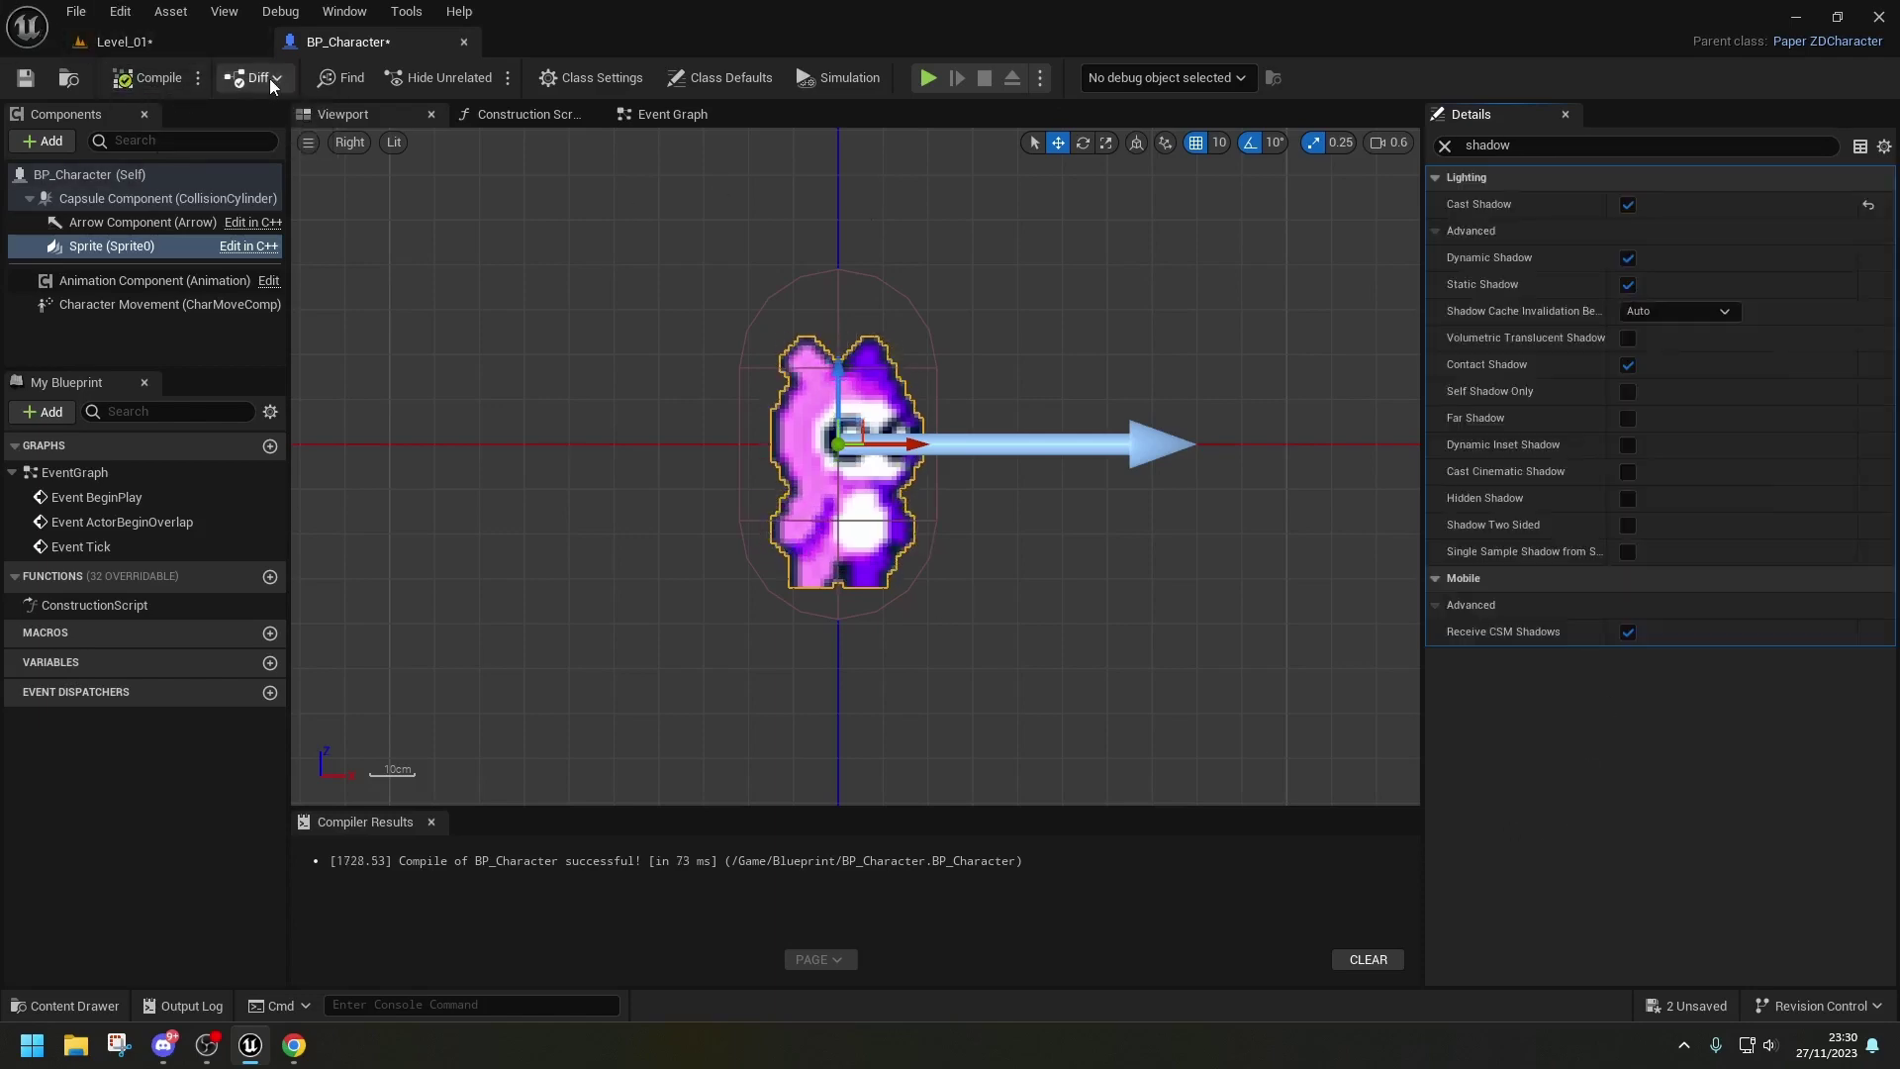
click(25, 78)
click(121, 42)
right_drag(1001, 512, 1002, 511)
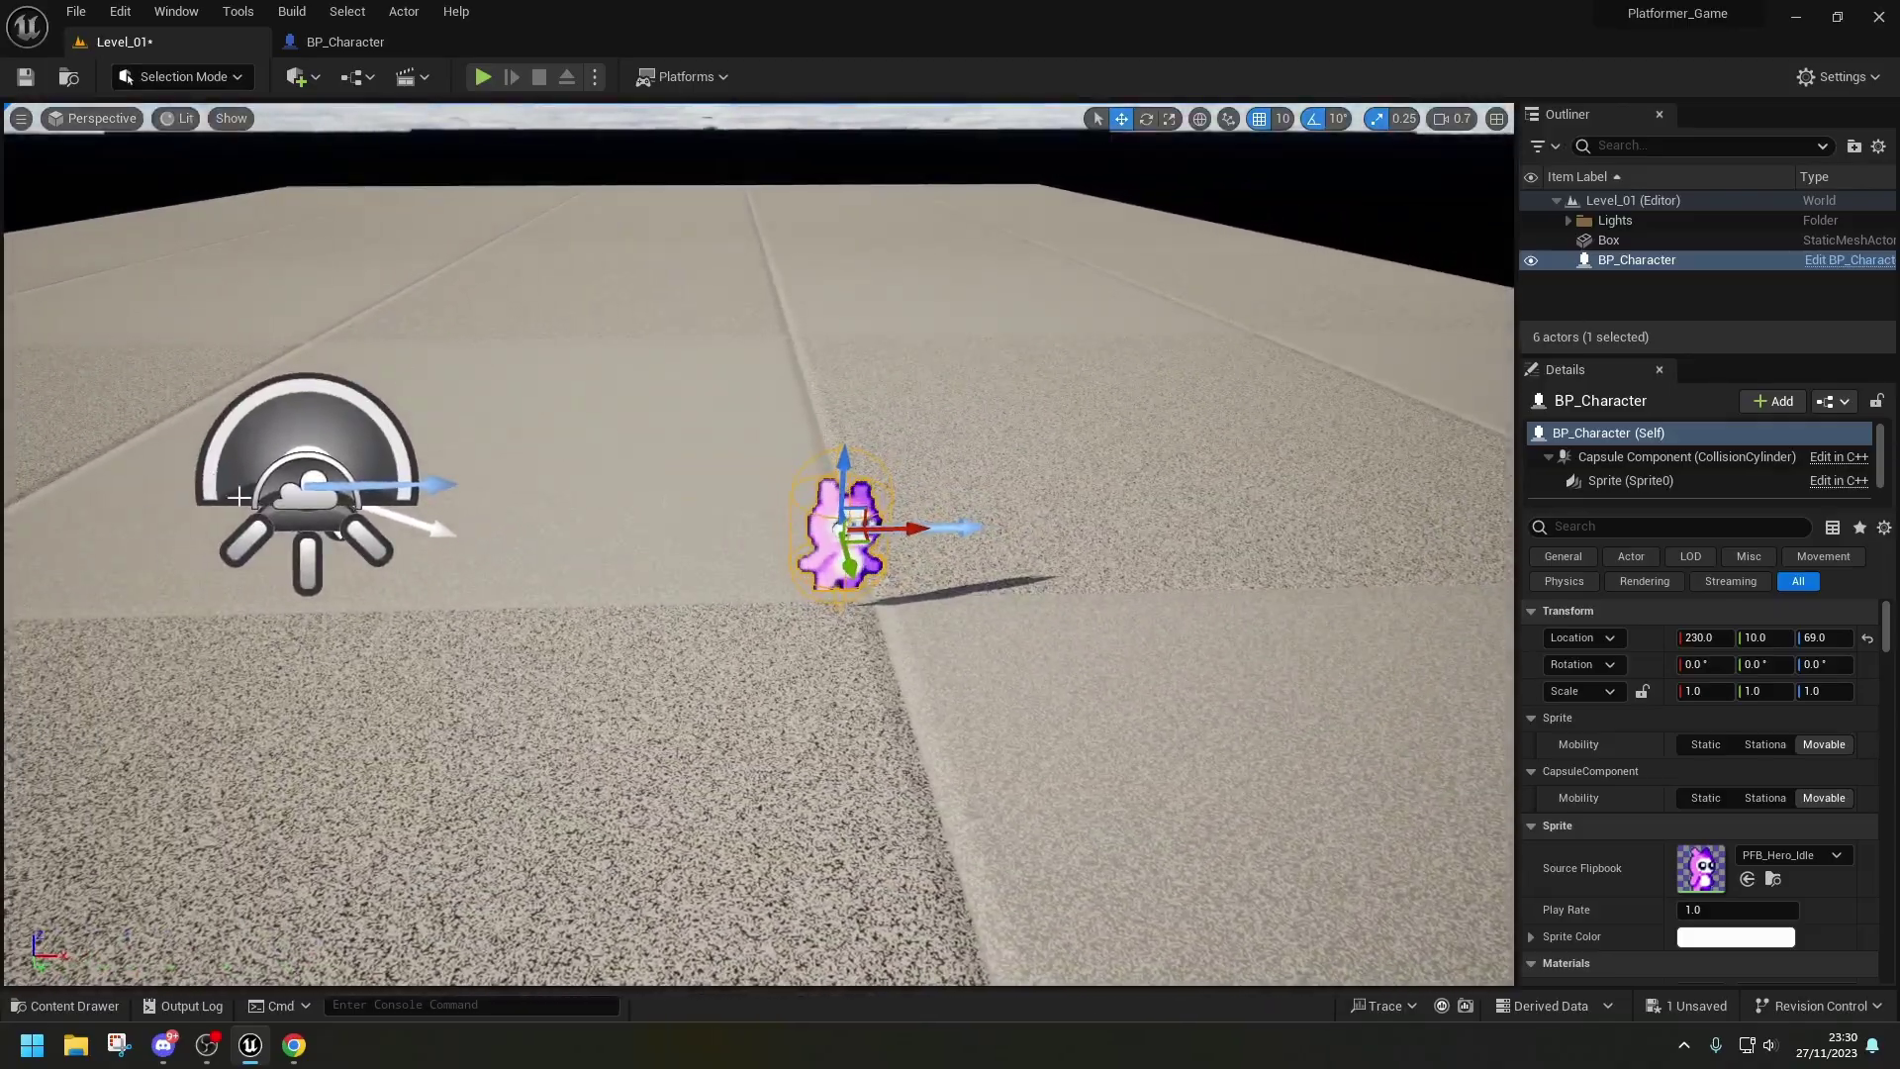
- Select DirectionalLight under Lights and rotate its Z to about 72° to stretch the shadow
click(1553, 218)
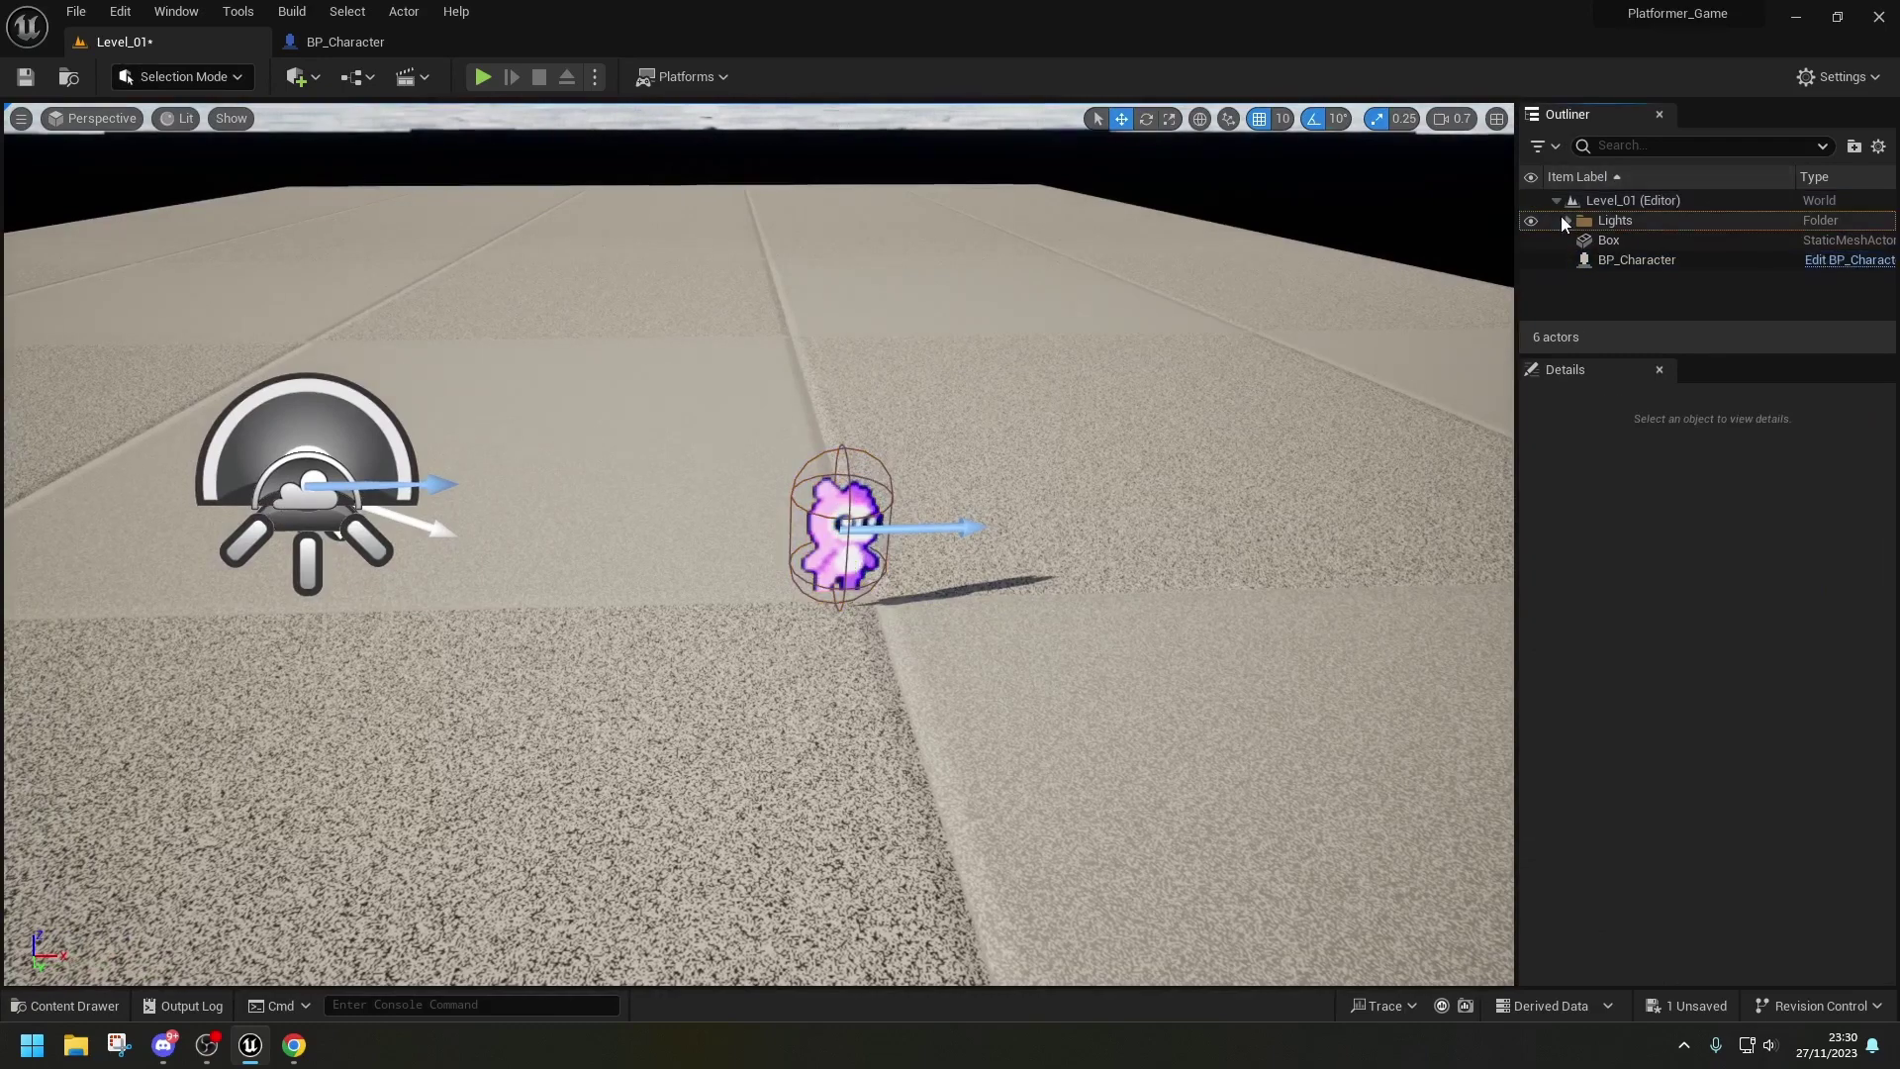
click(1567, 220)
click(1605, 240)
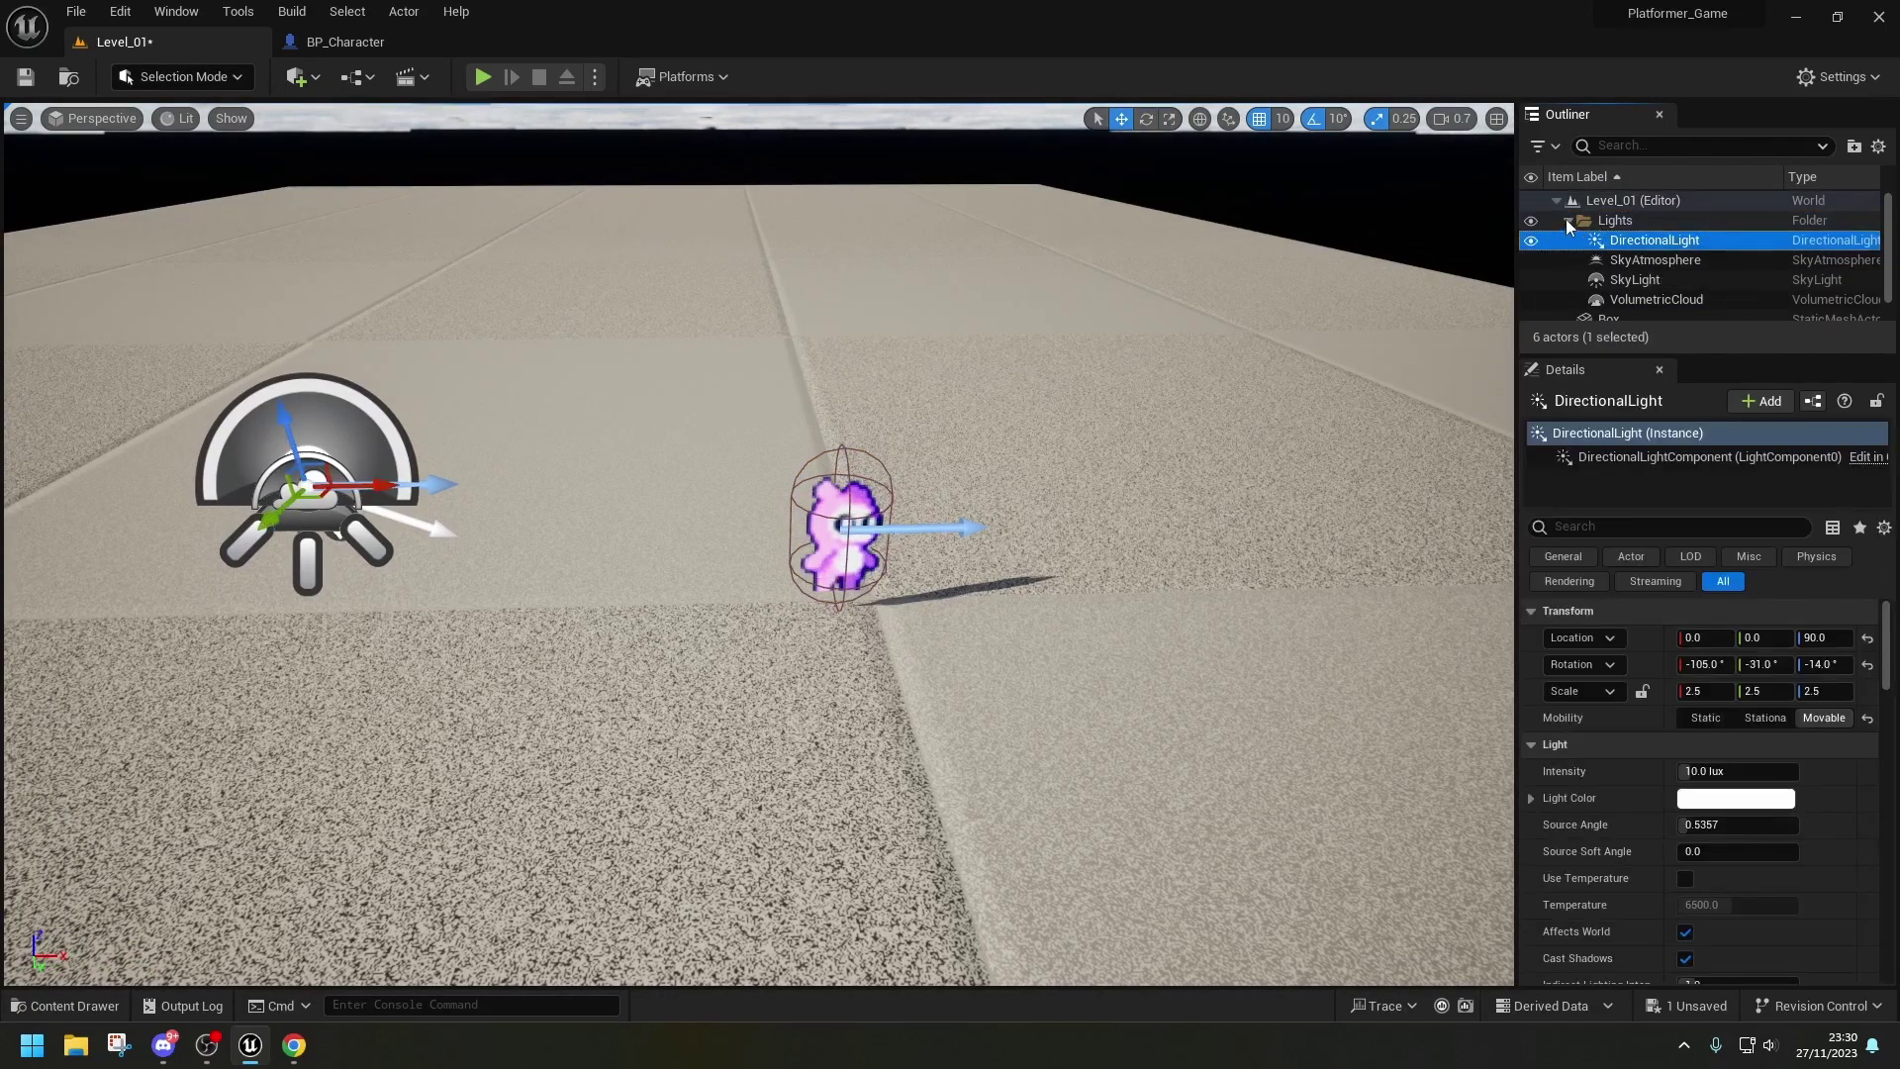
key(ctrl+z)
drag(1824, 664, 1717, 664)
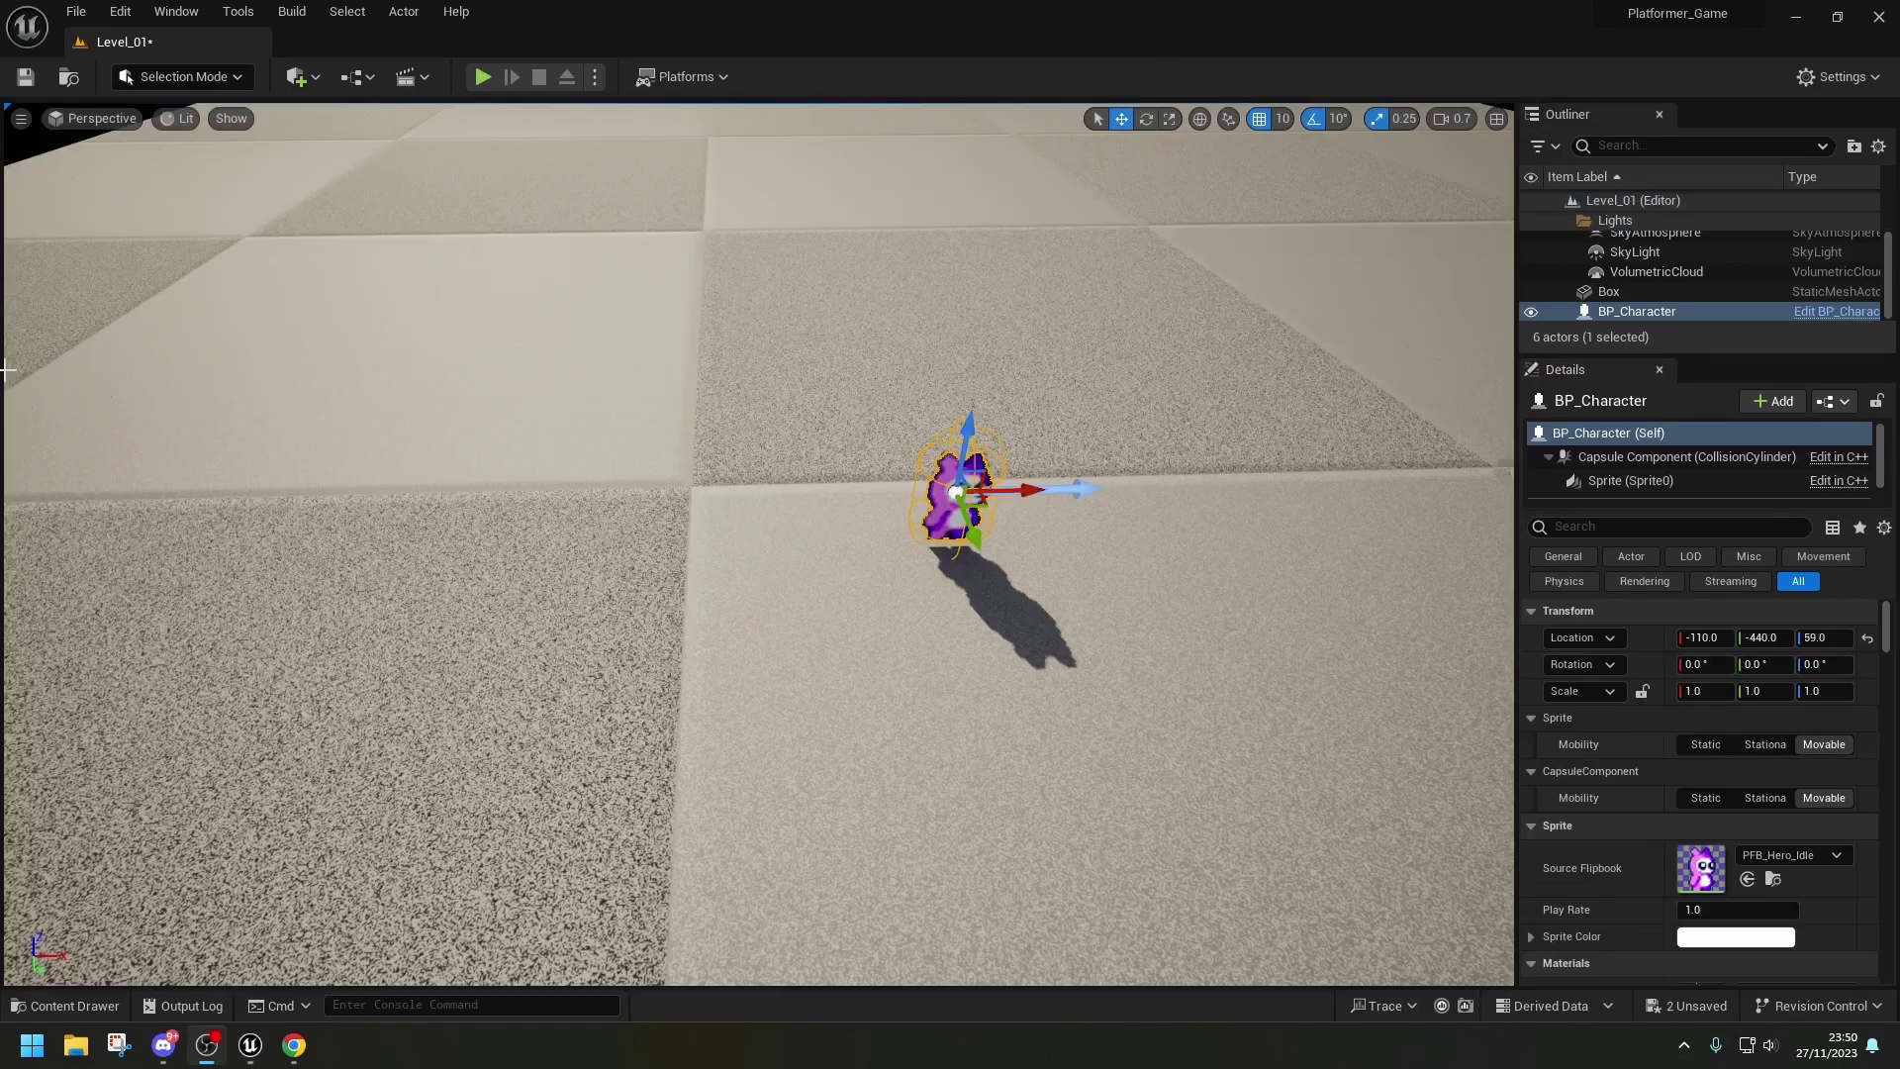
right_drag(758, 544, 677, 723)
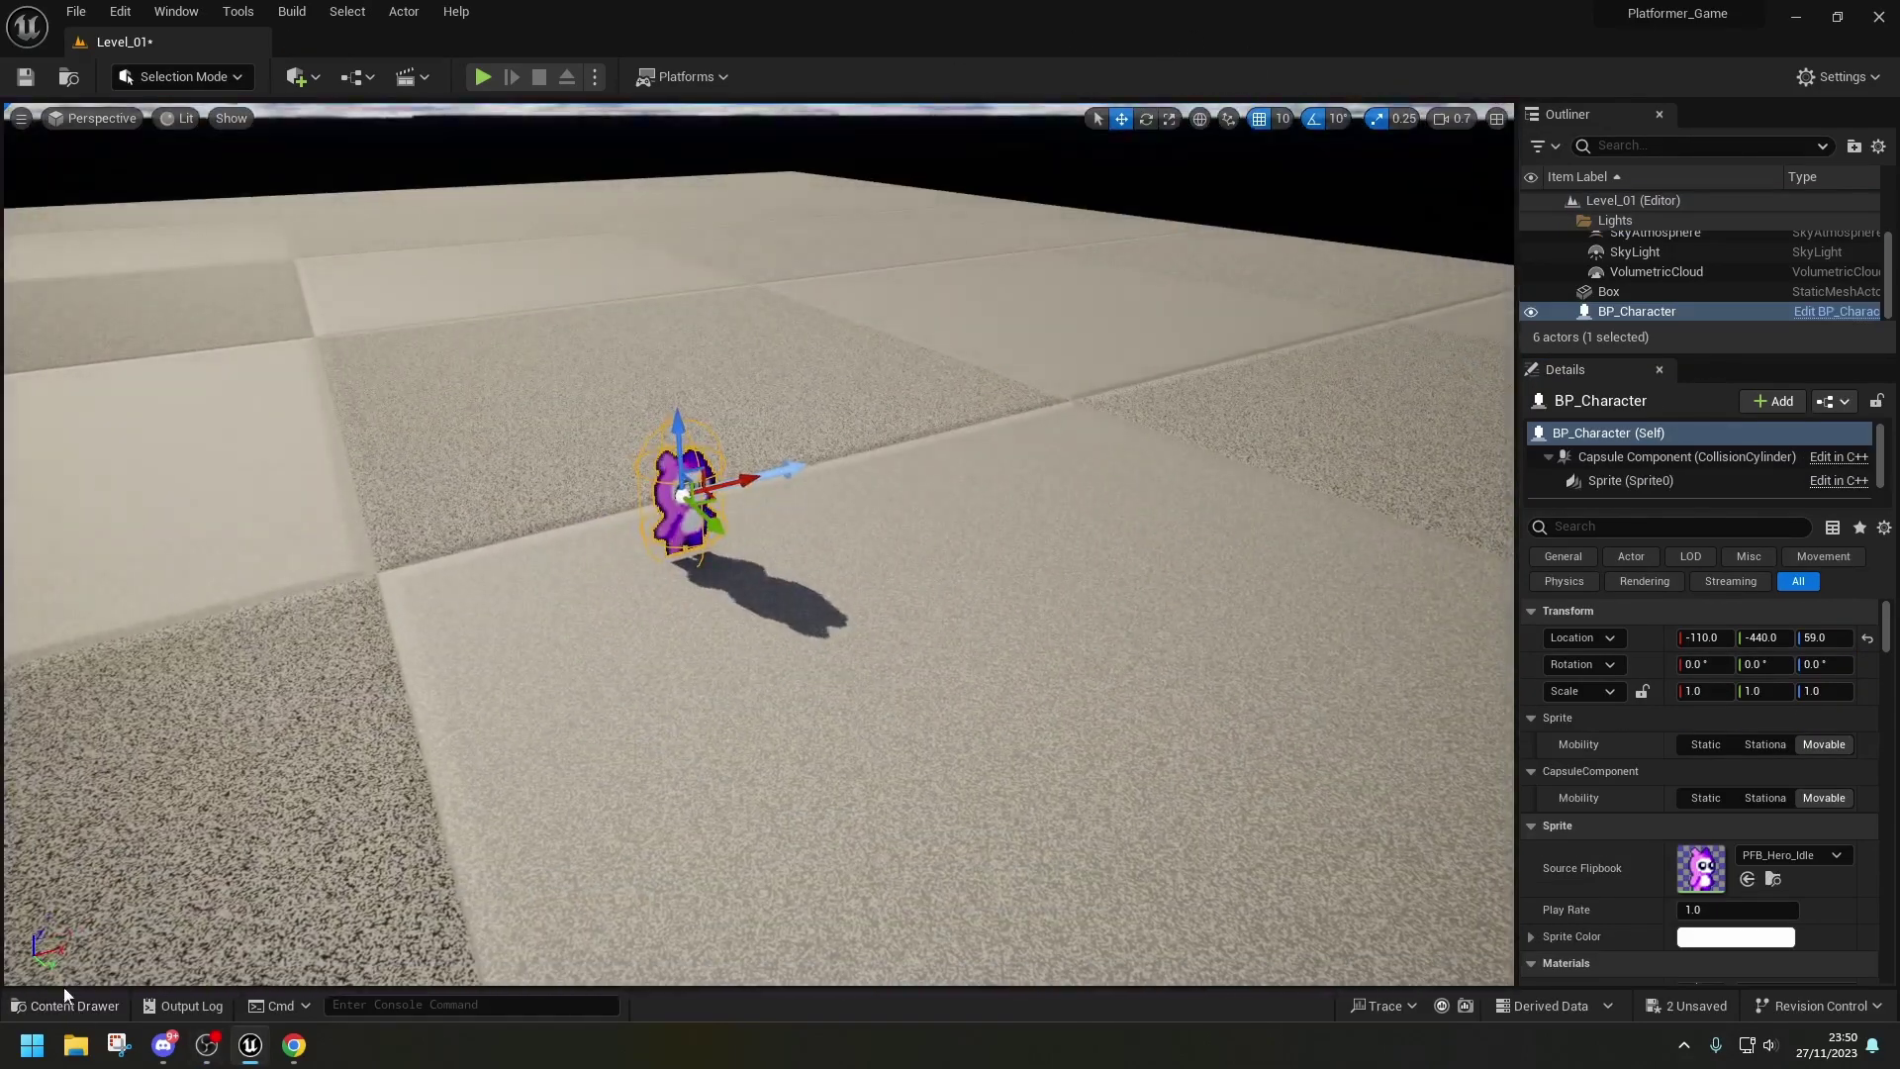
- Open BP_Hero_Character and add a SpringArm component to its capsule
click(79, 1010)
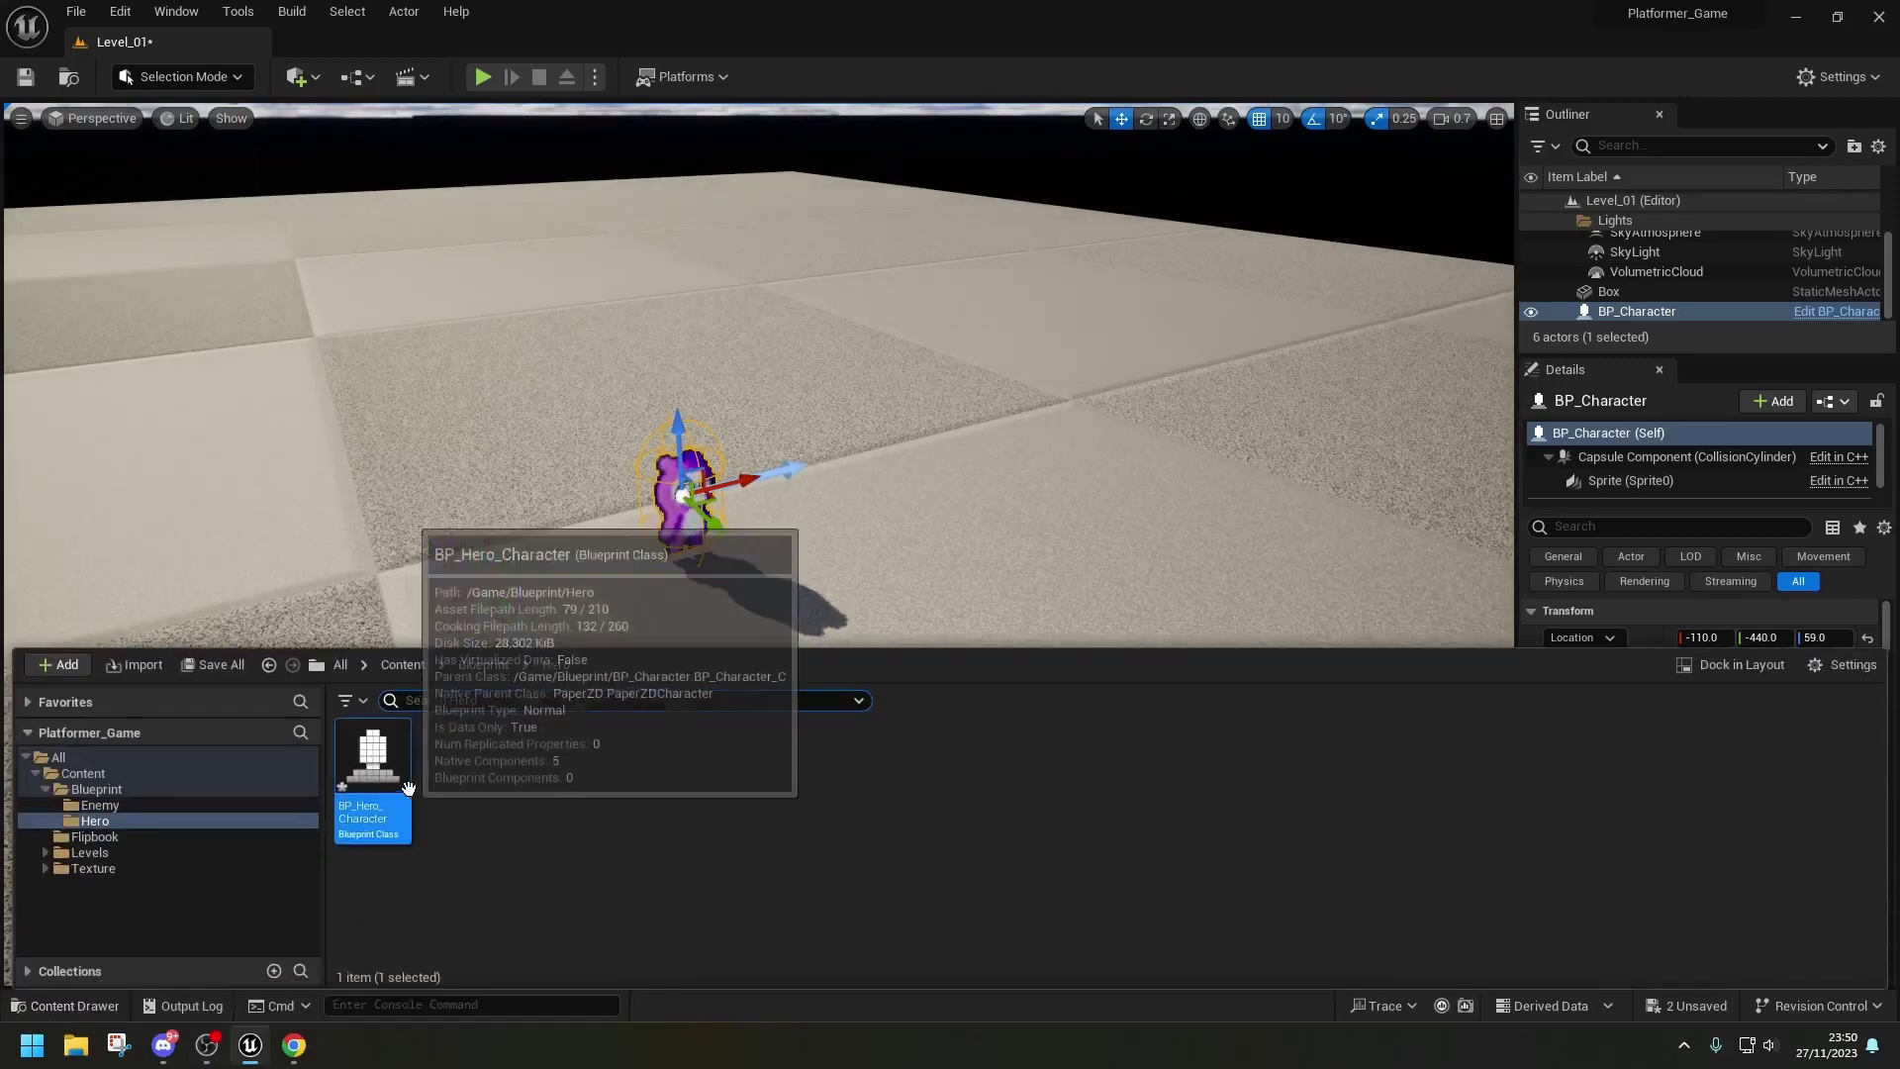
double_click(403, 784)
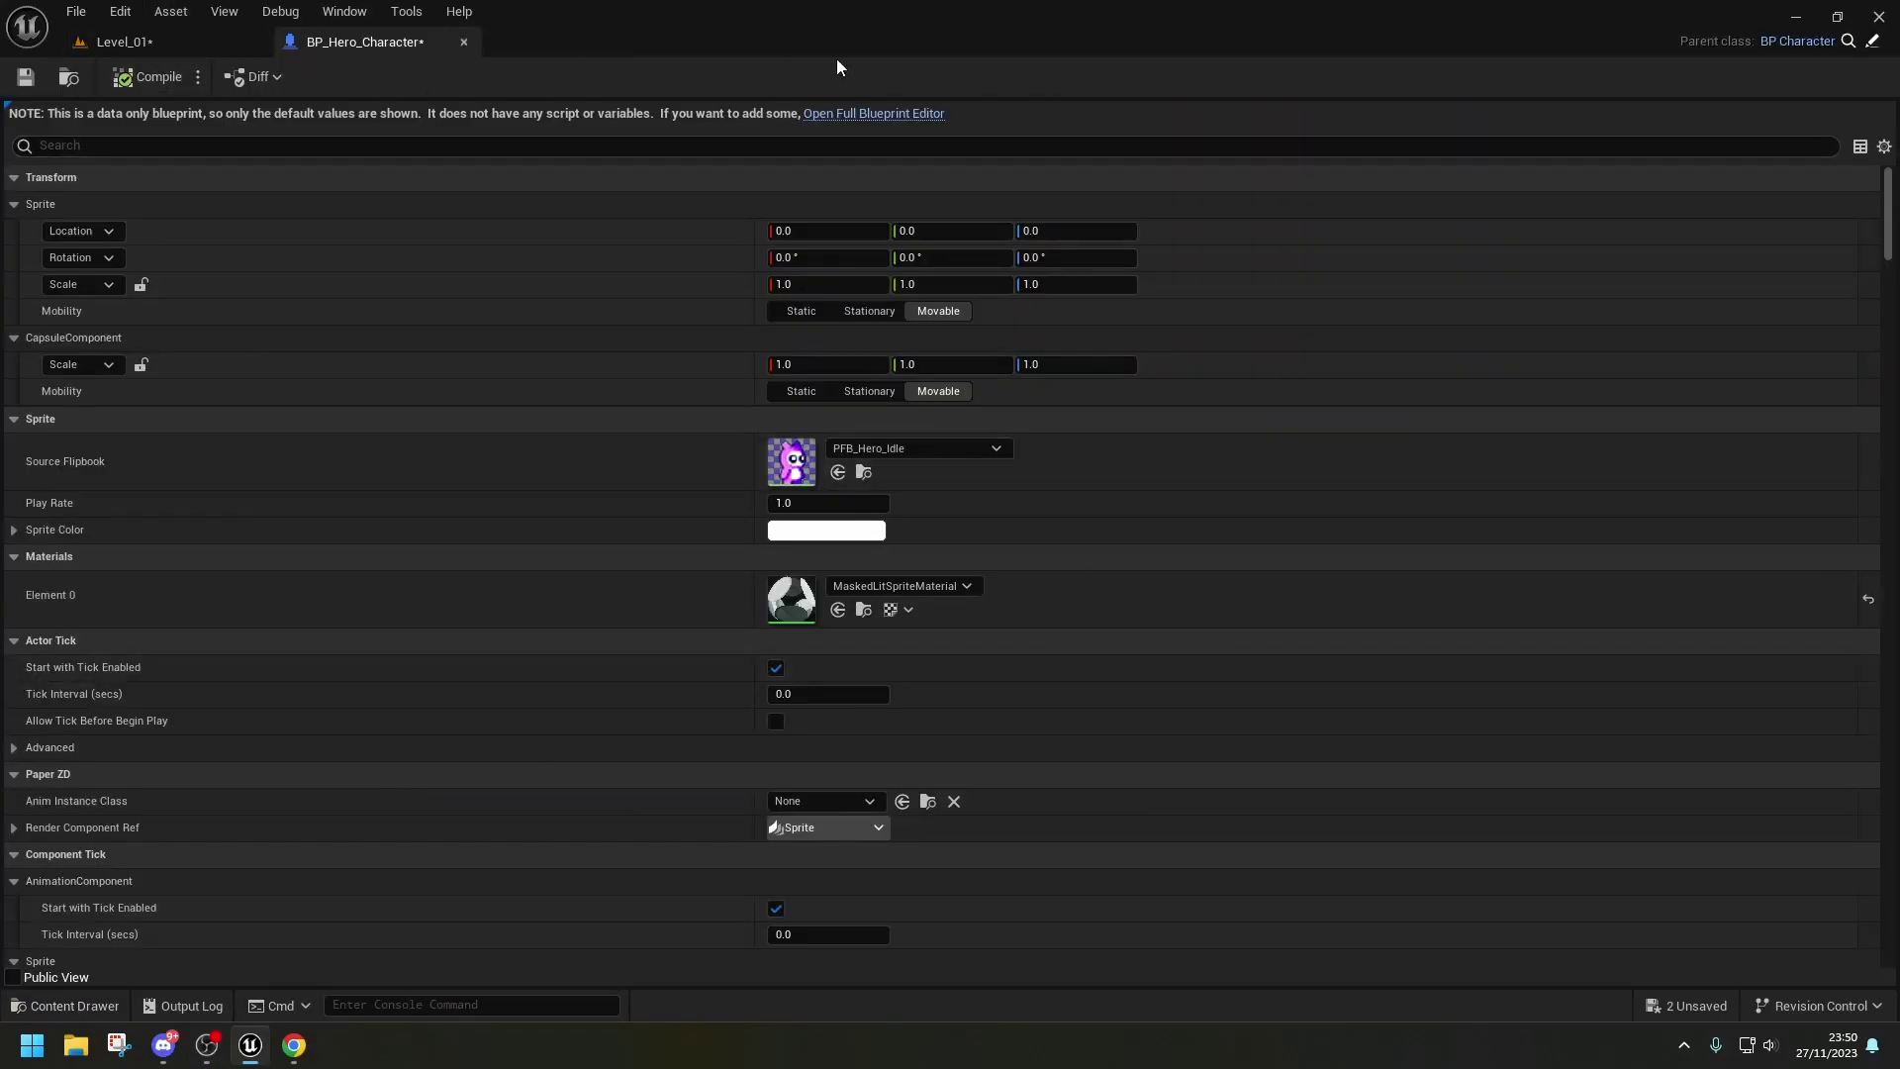
click(875, 112)
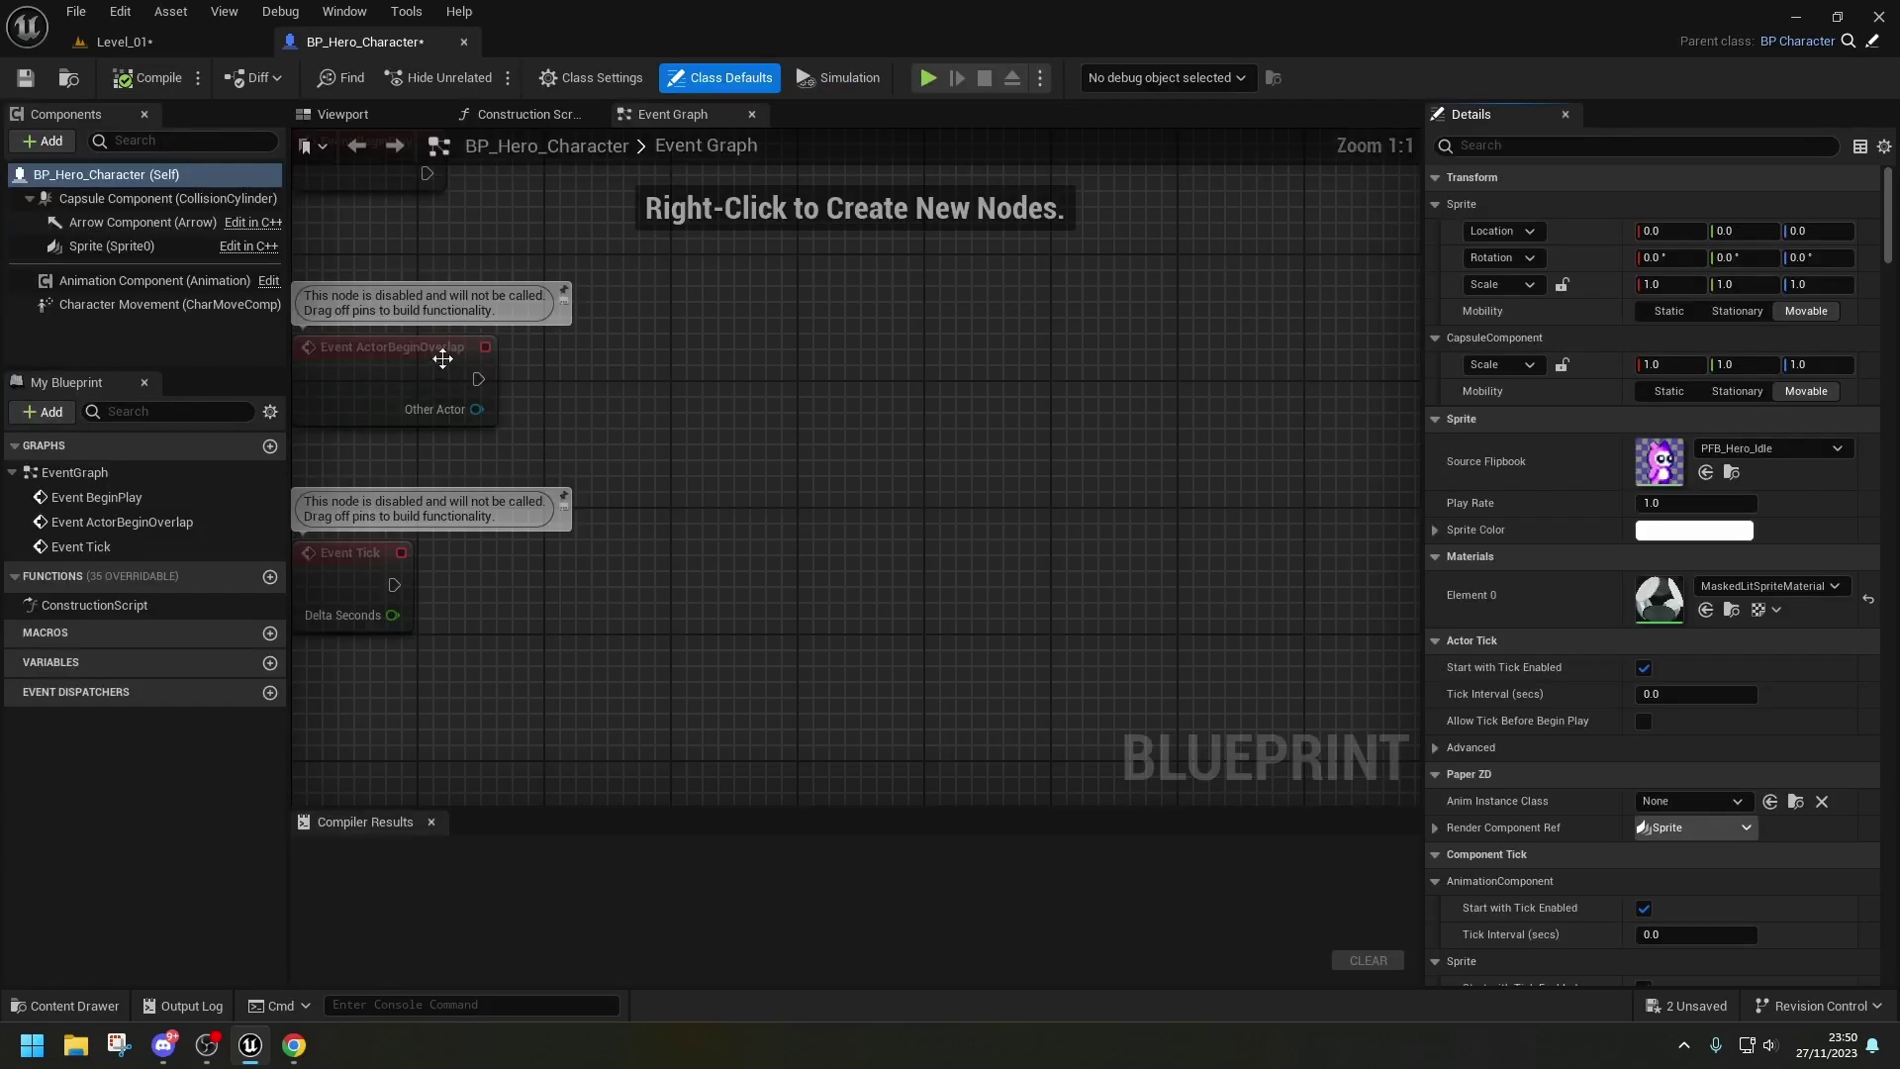
click(117, 199)
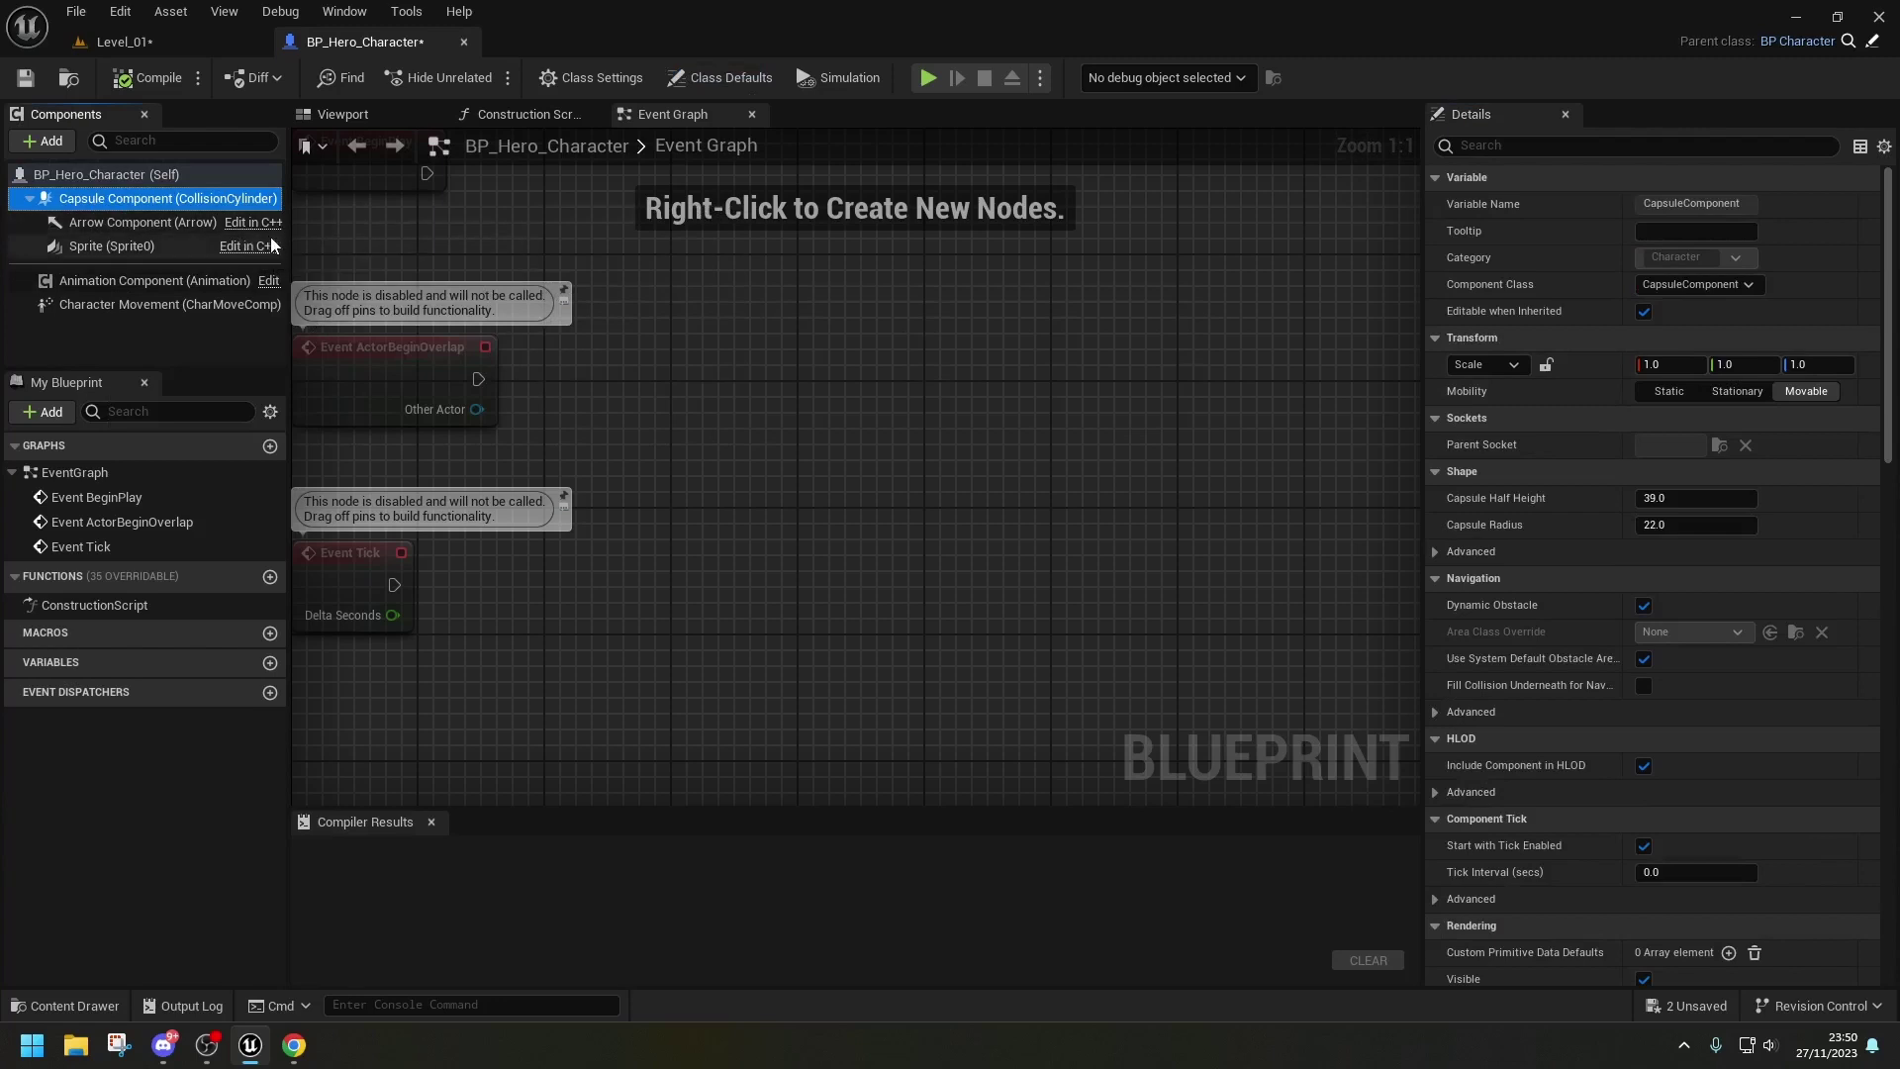
click(52, 143)
text(spring)
click(91, 218)
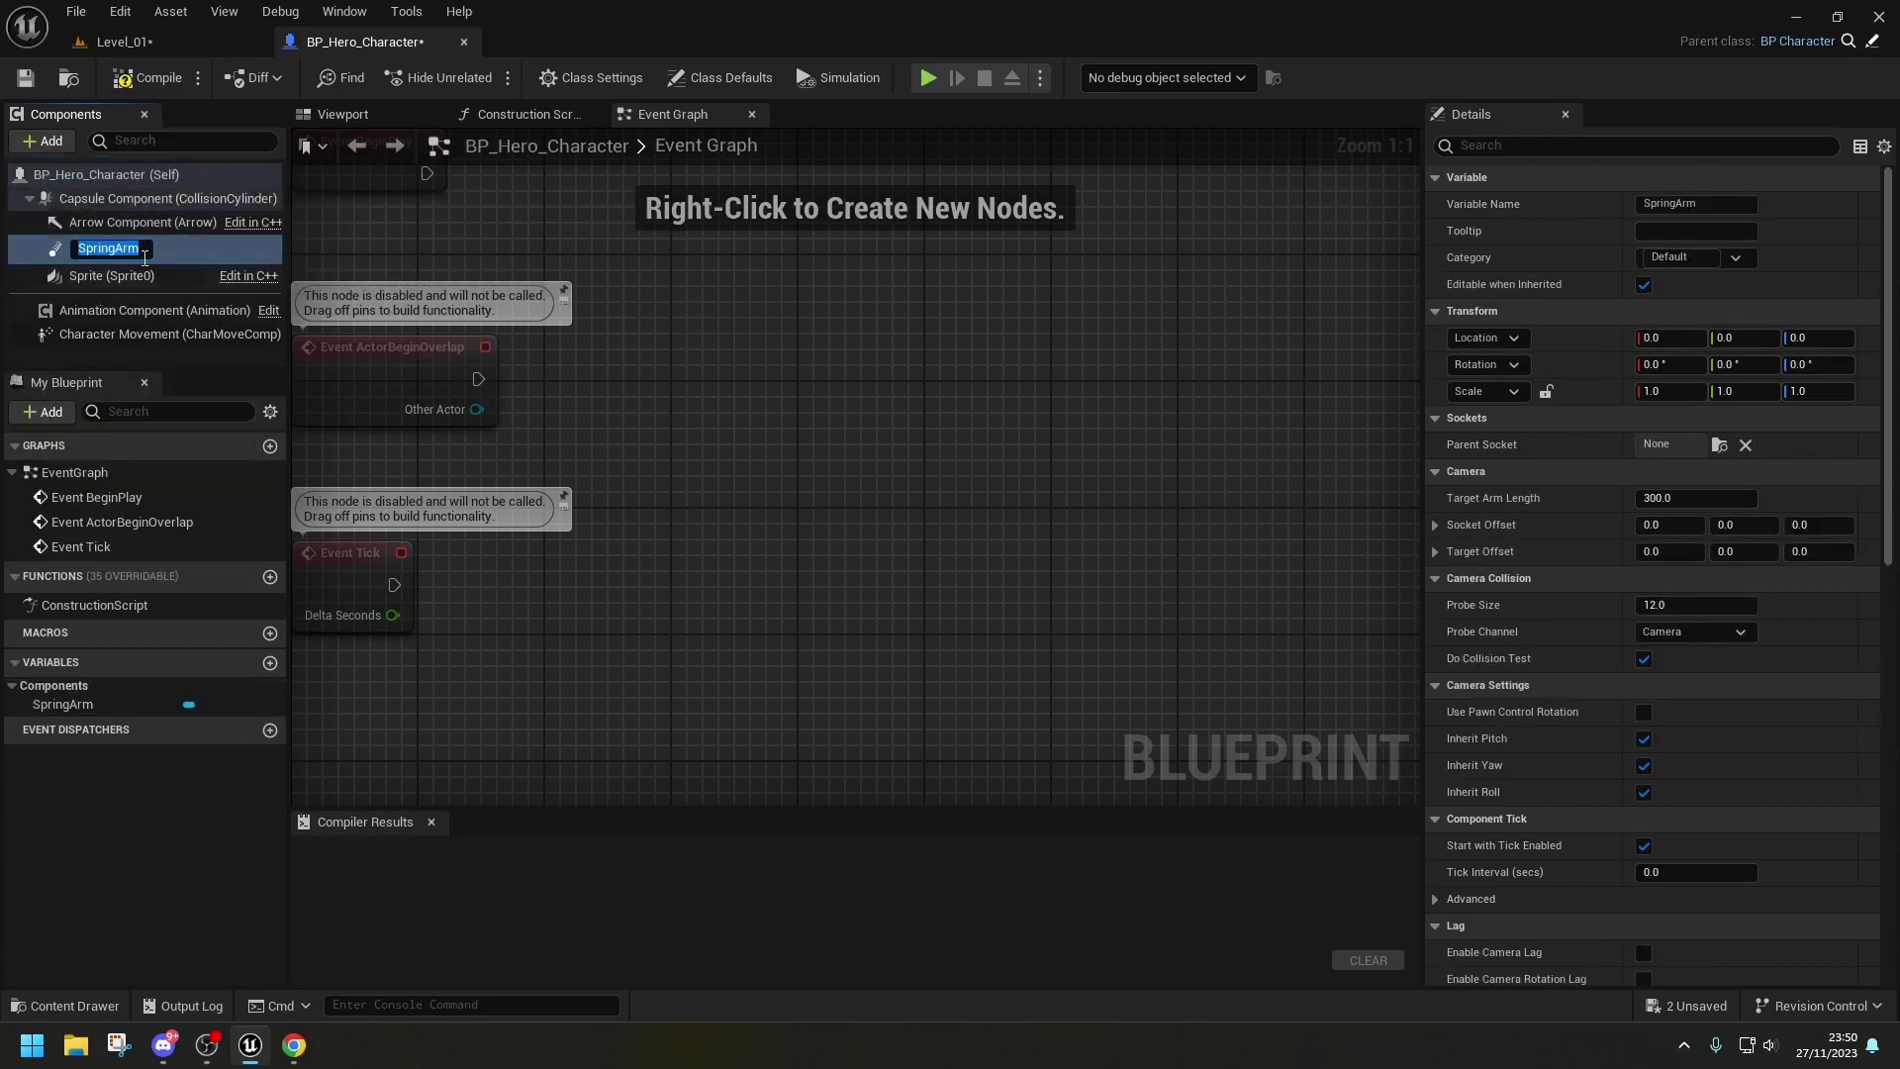
key(Return)
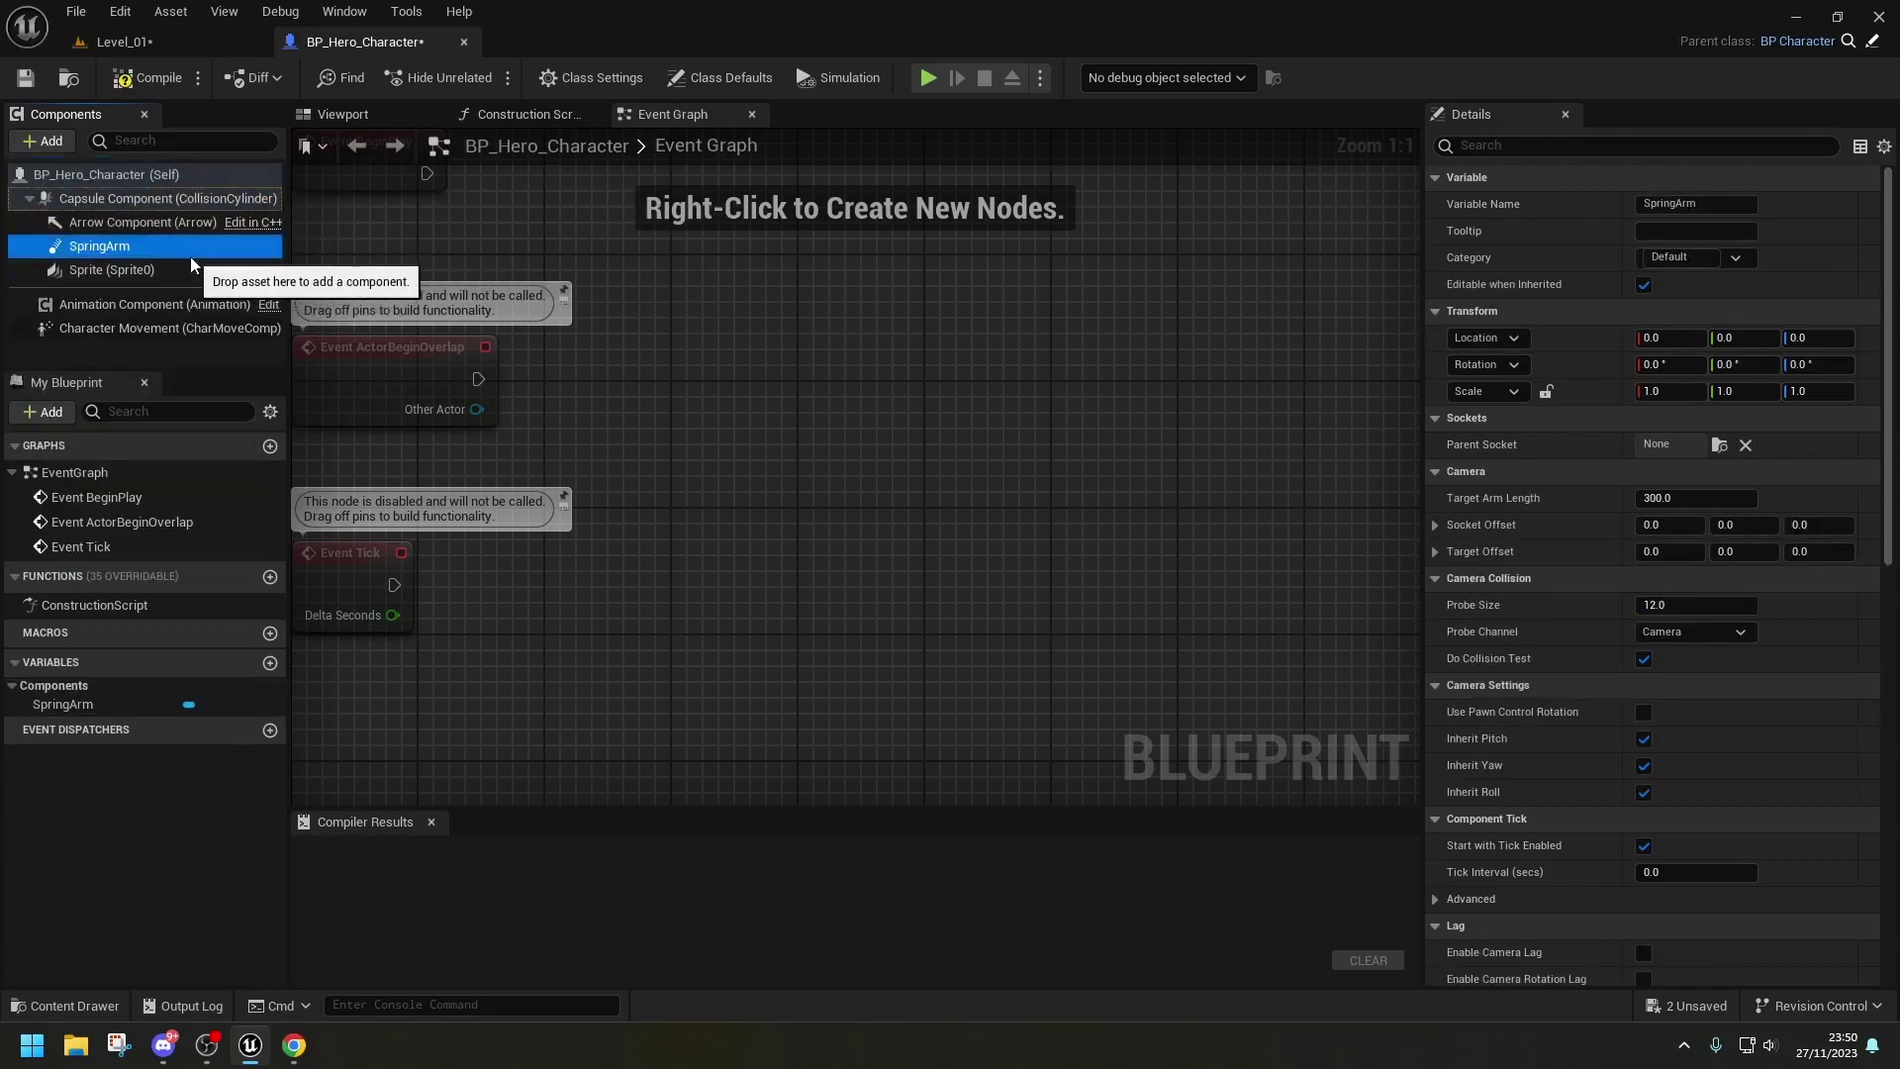
- Attach a Camera component beneath the SpringArm
click(338, 114)
right_drag(996, 530, 904, 551)
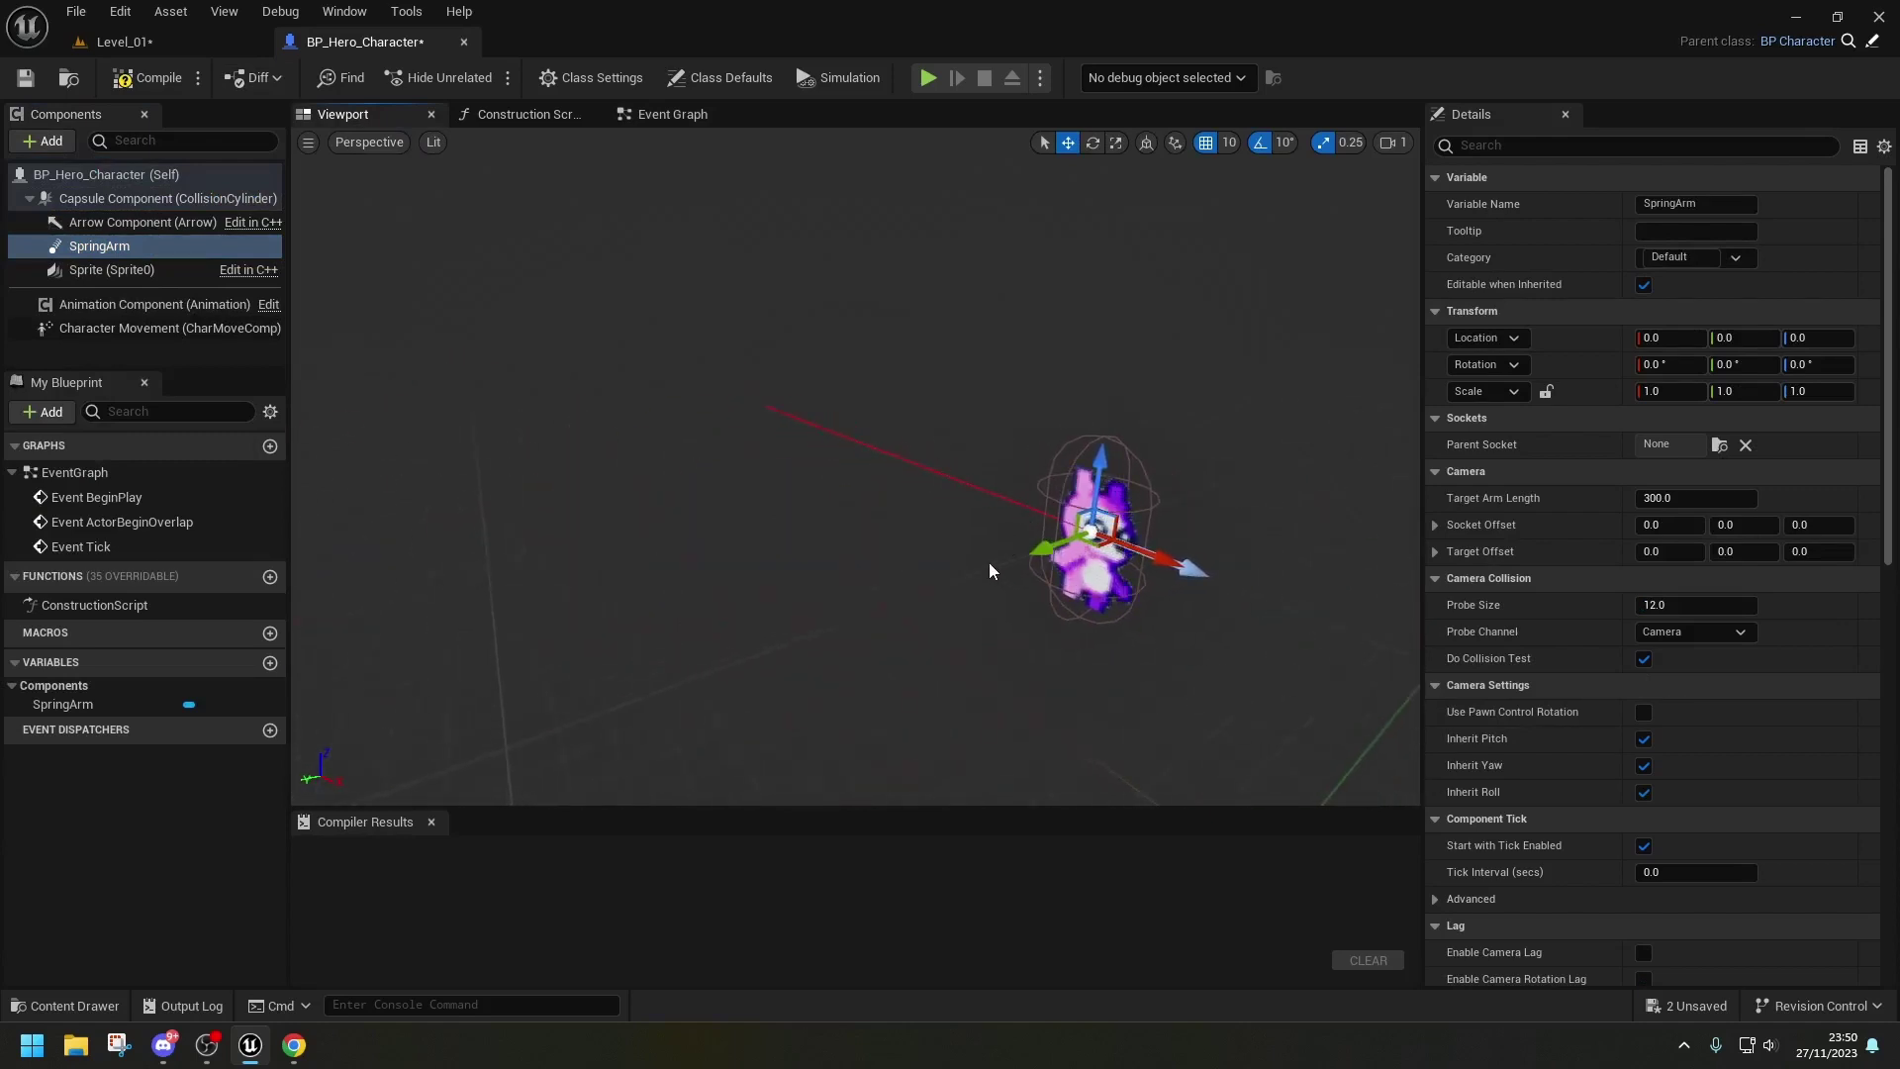
right_drag(956, 548, 1077, 464)
scroll(713, 549, down, 1)
click(43, 140)
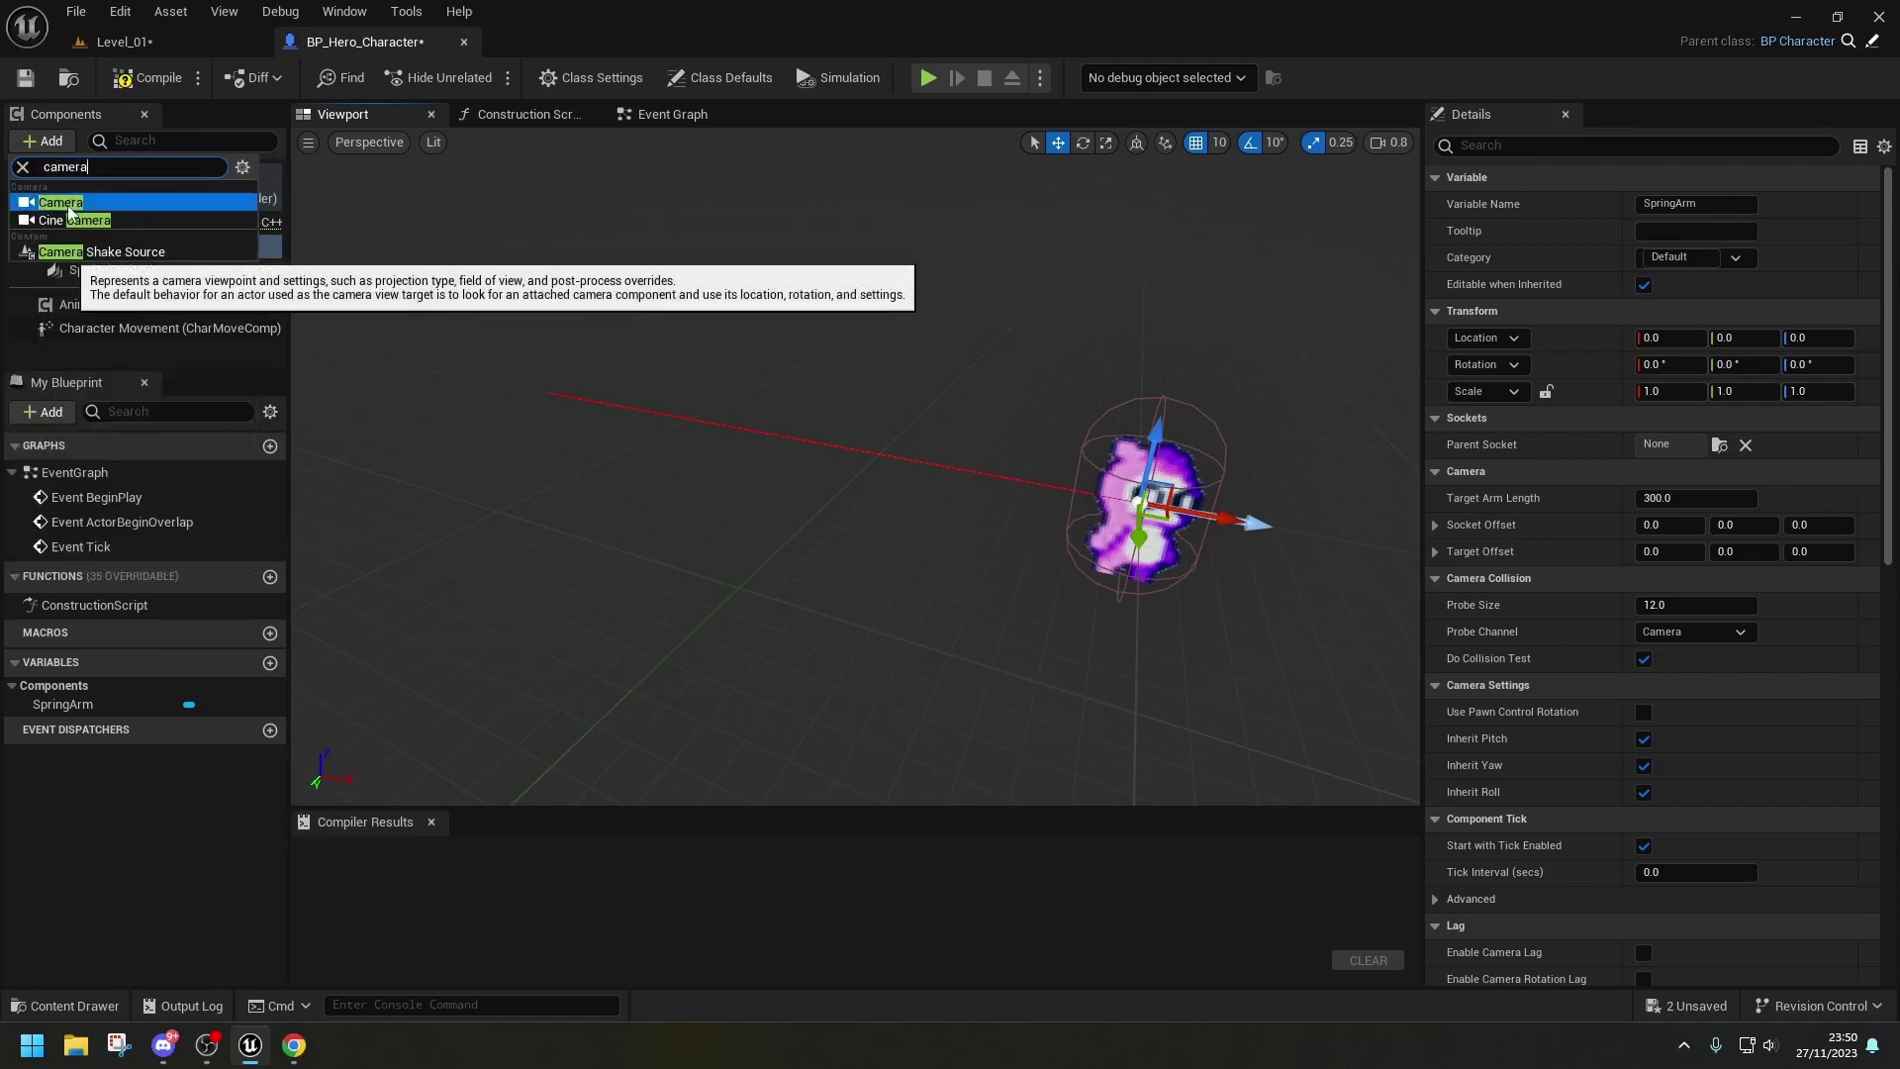
click(69, 201)
key(Return)
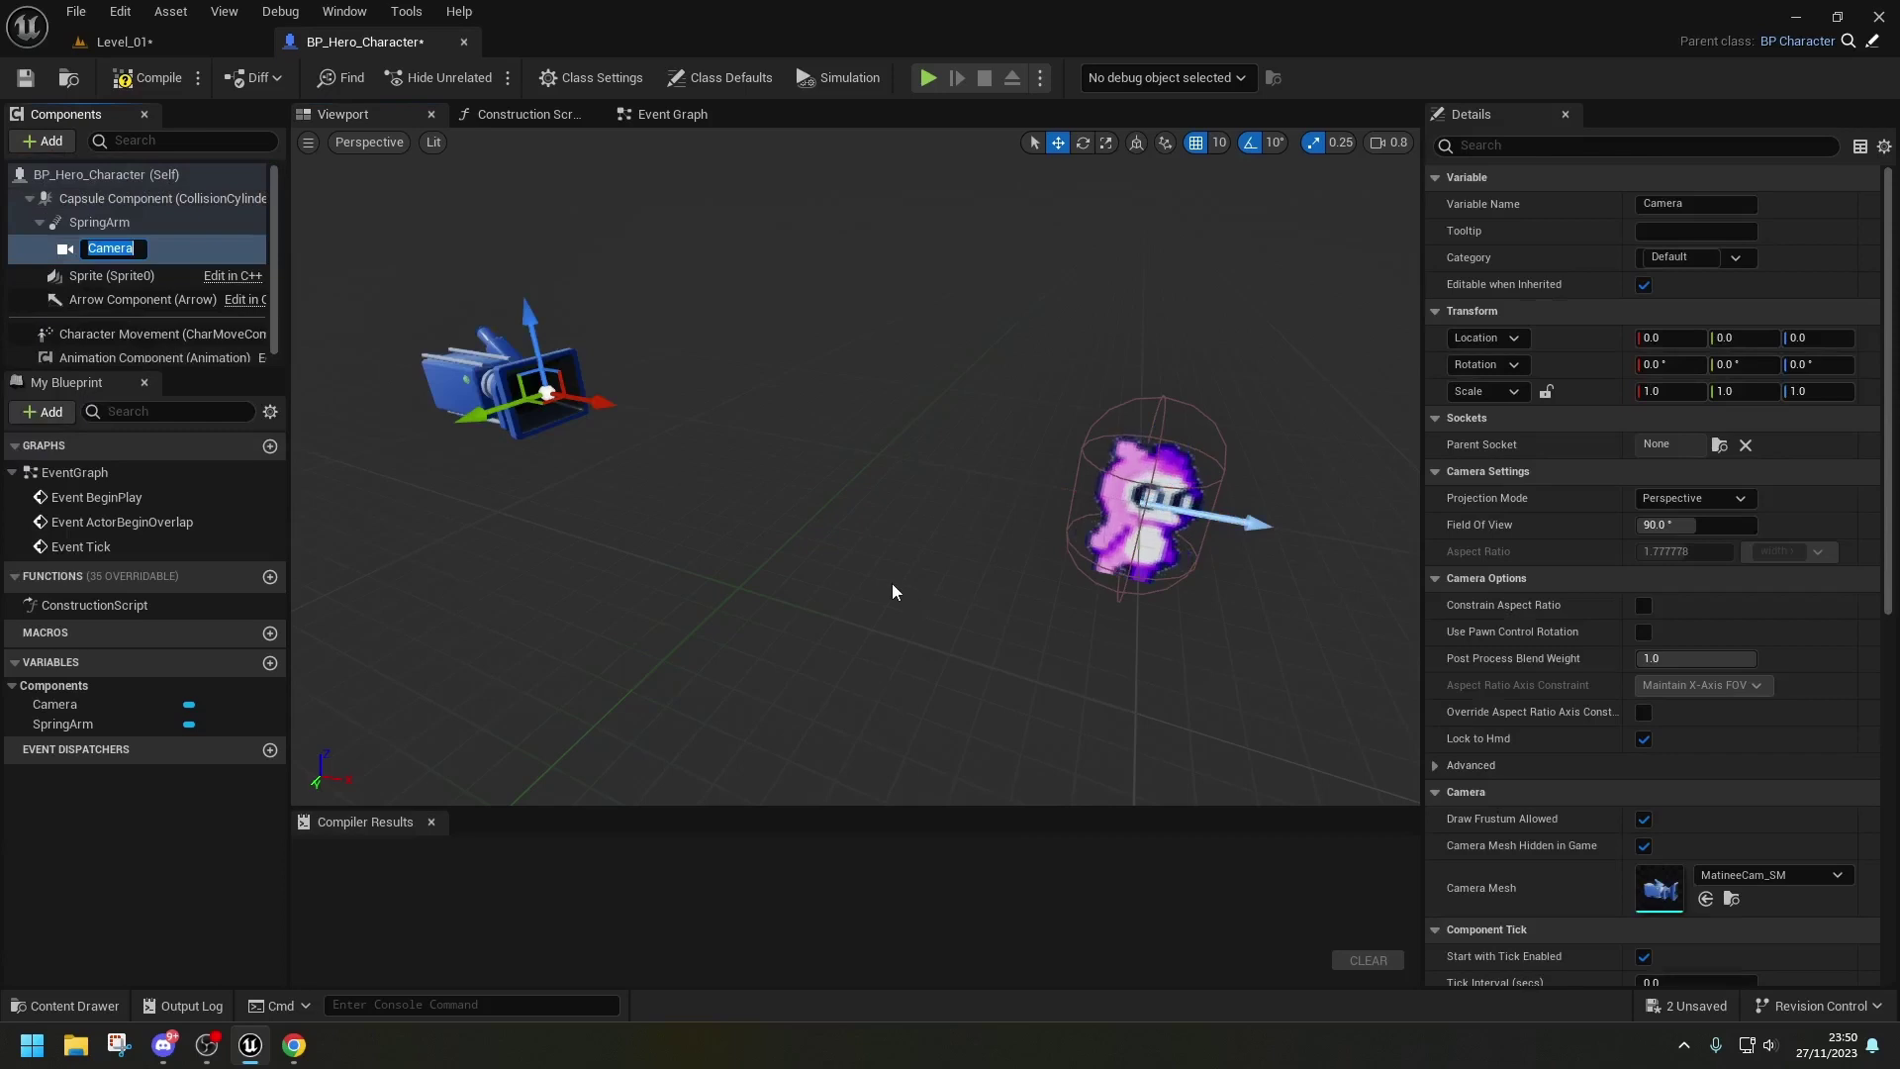
- Select the SpringArm and set its Target Arm Length to 400
click(99, 222)
right_drag(610, 427, 648, 440)
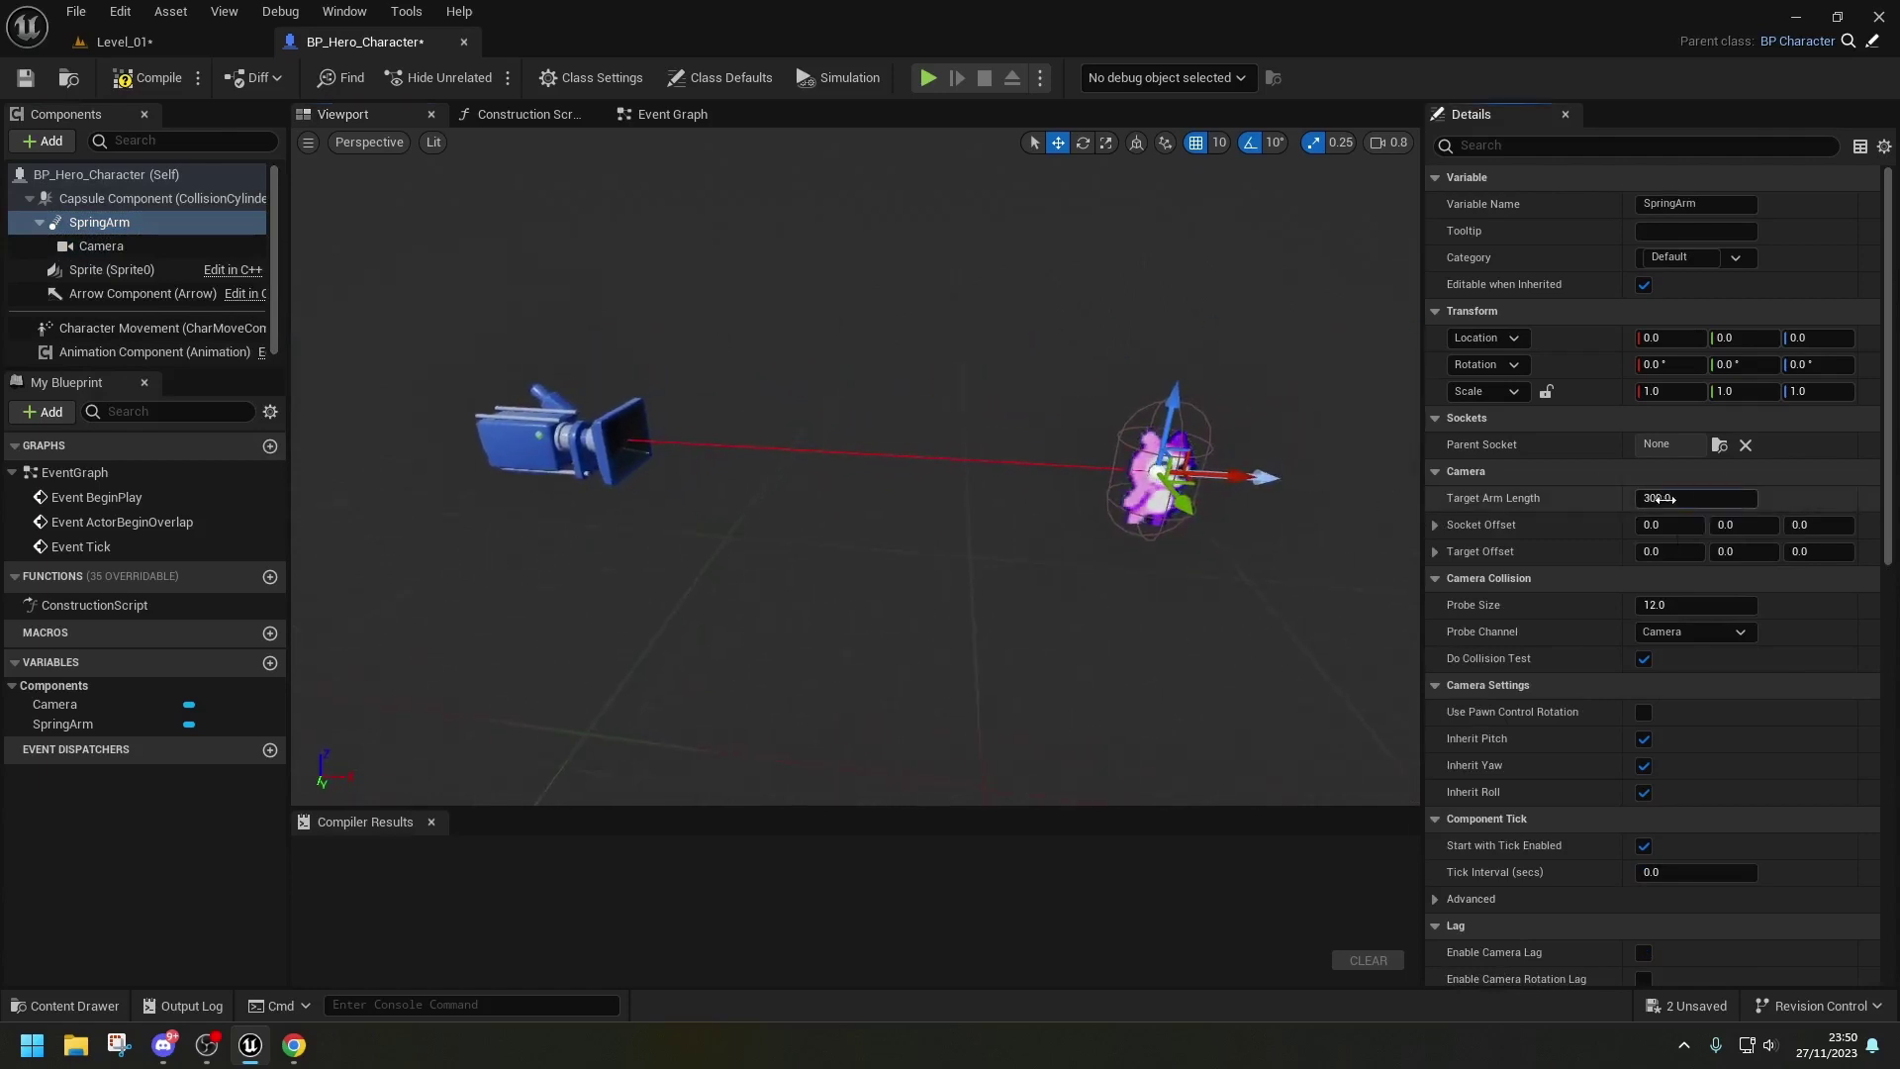
click(1660, 499)
text(400)
key(Return)
text(3)
click(924, 552)
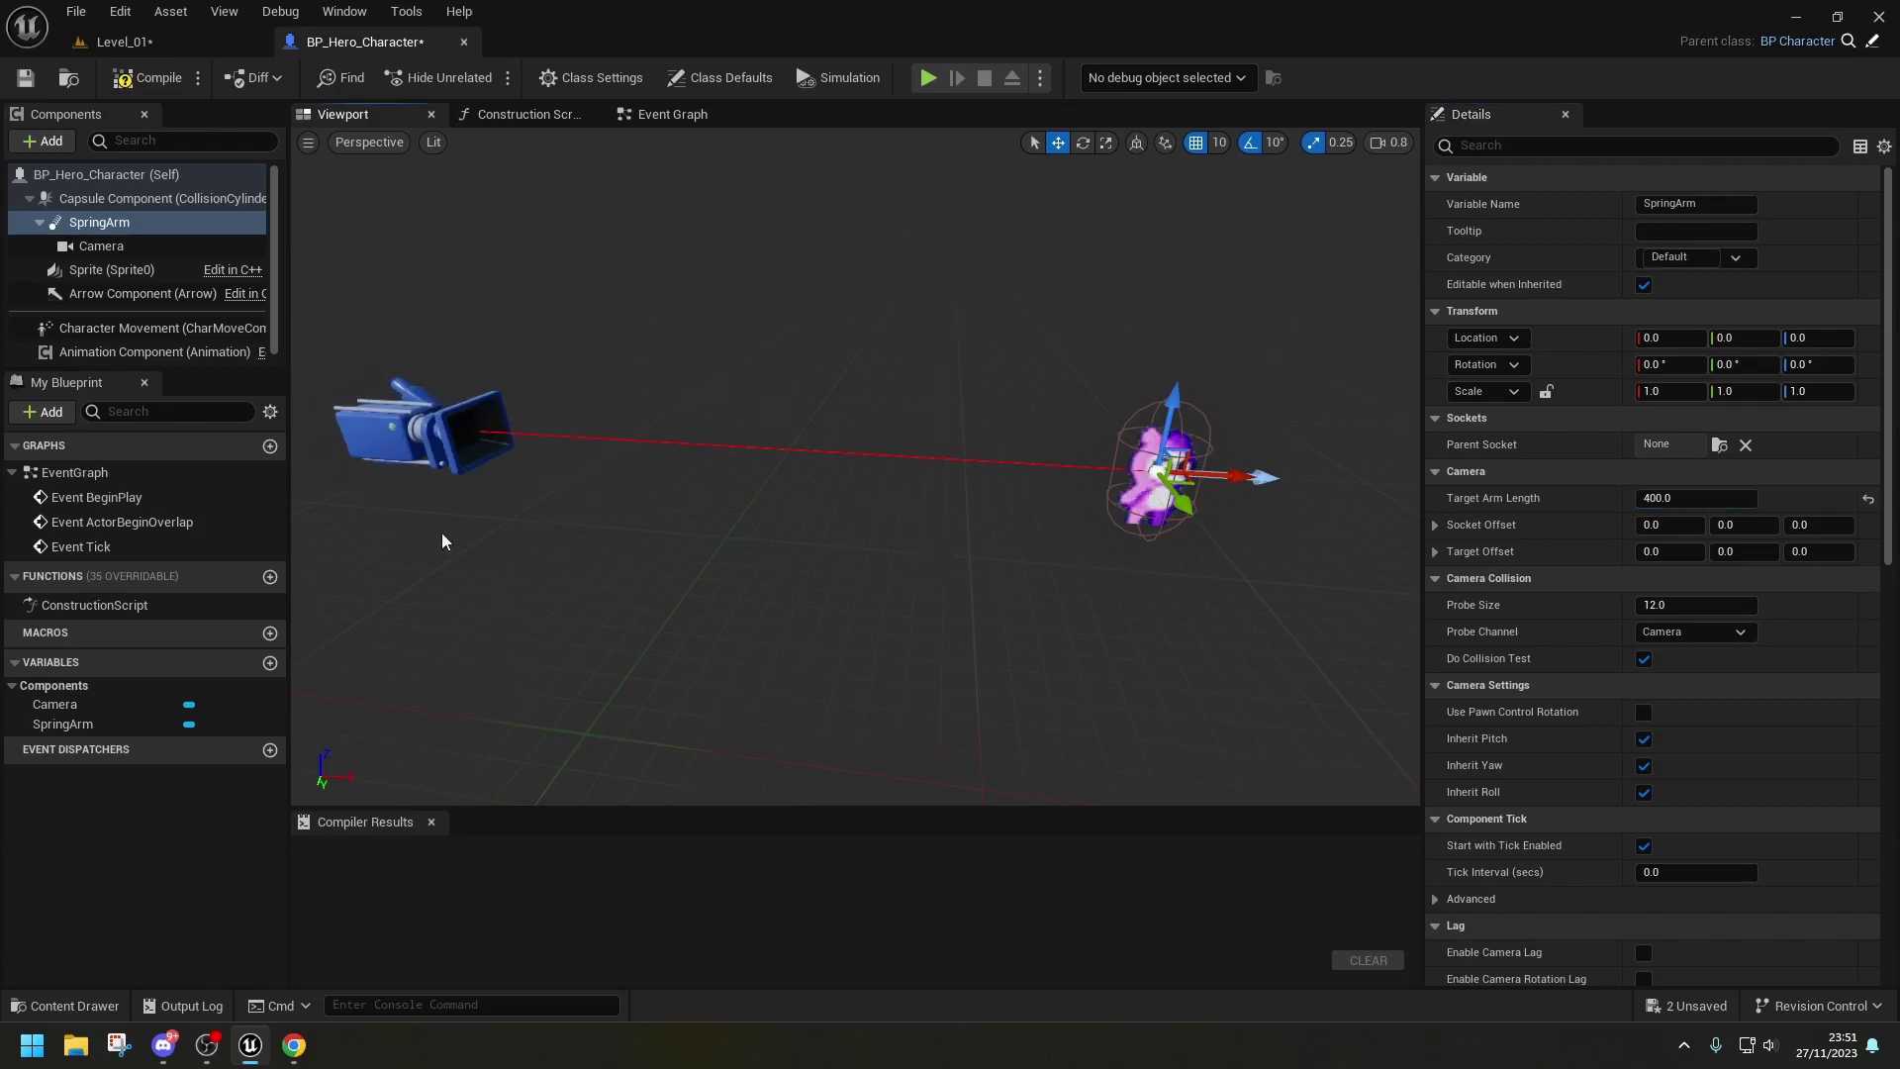
- Set the SpringArm rotation to yaw -90 and pitch -40, tilting the camera down
click(247, 228)
alt+drag(989, 494, 1299, 447)
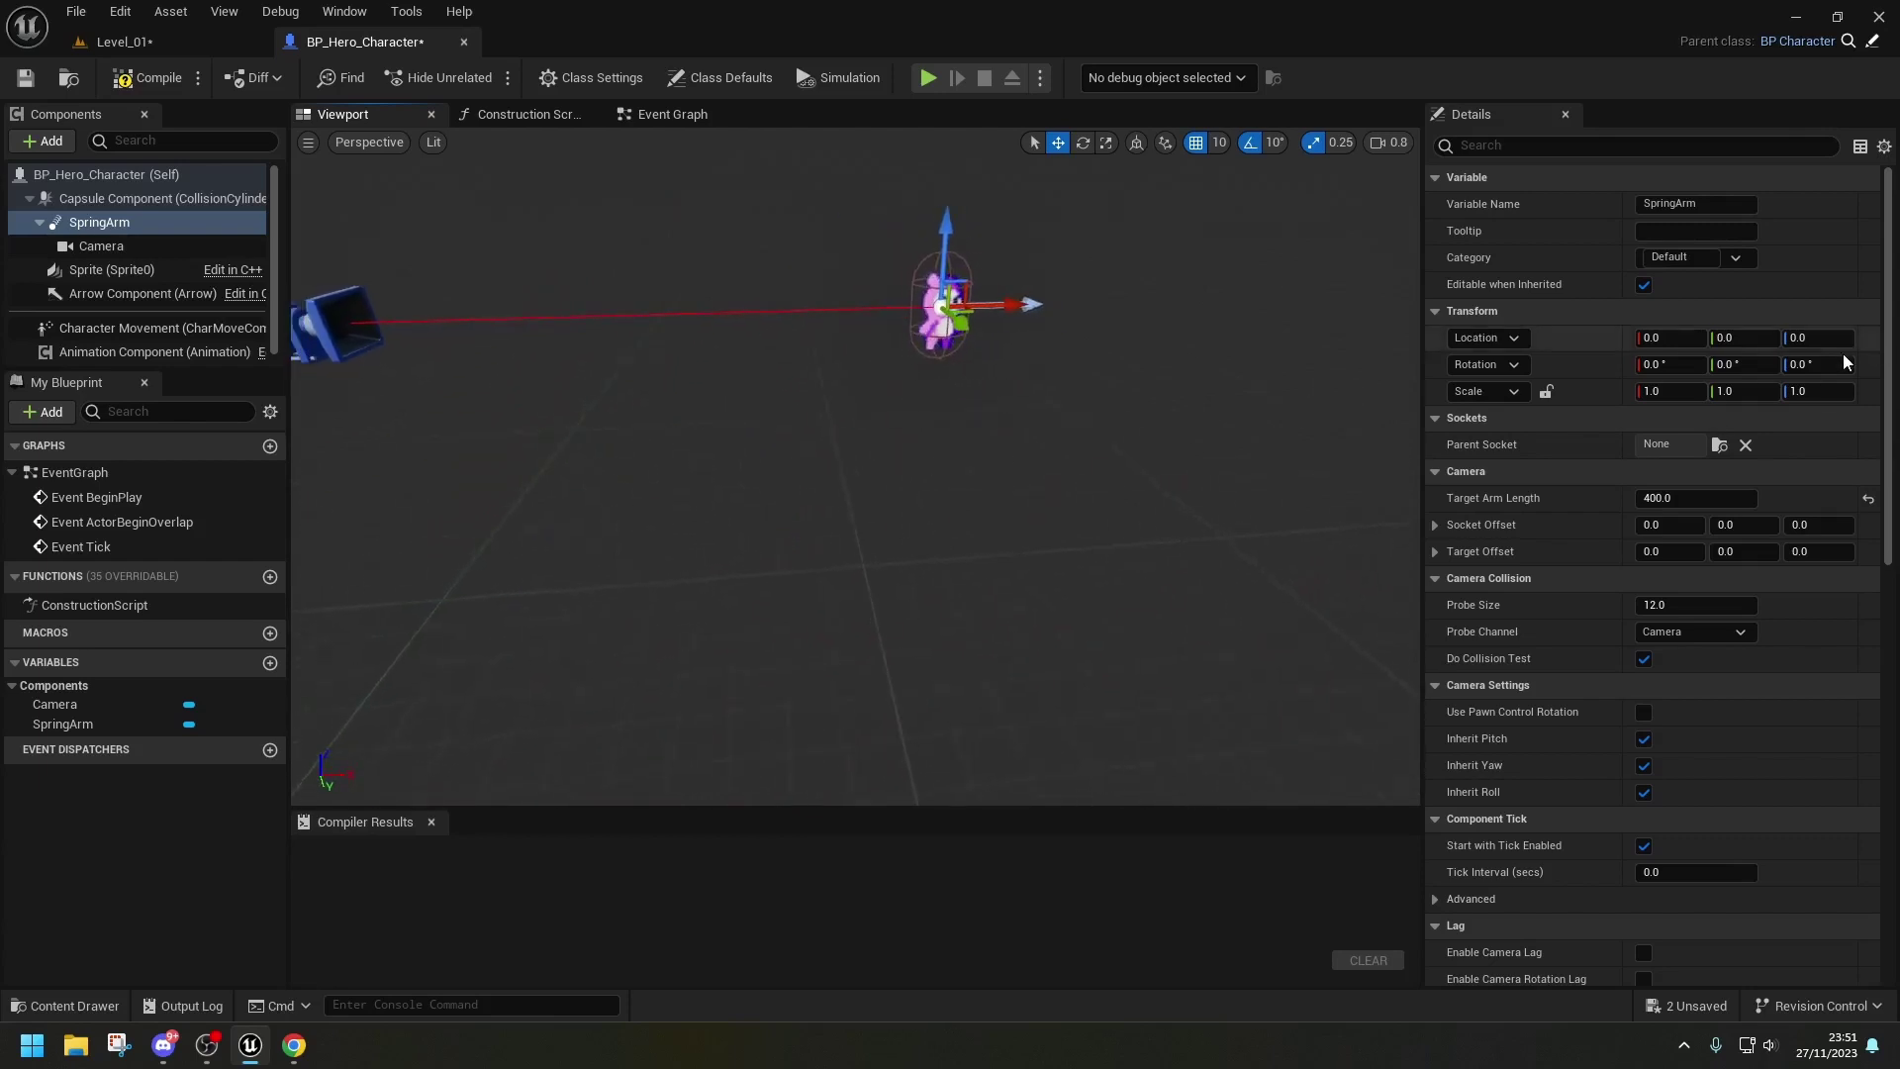
text(-90)
key(Return)
alt+drag(1038, 251, 1070, 336)
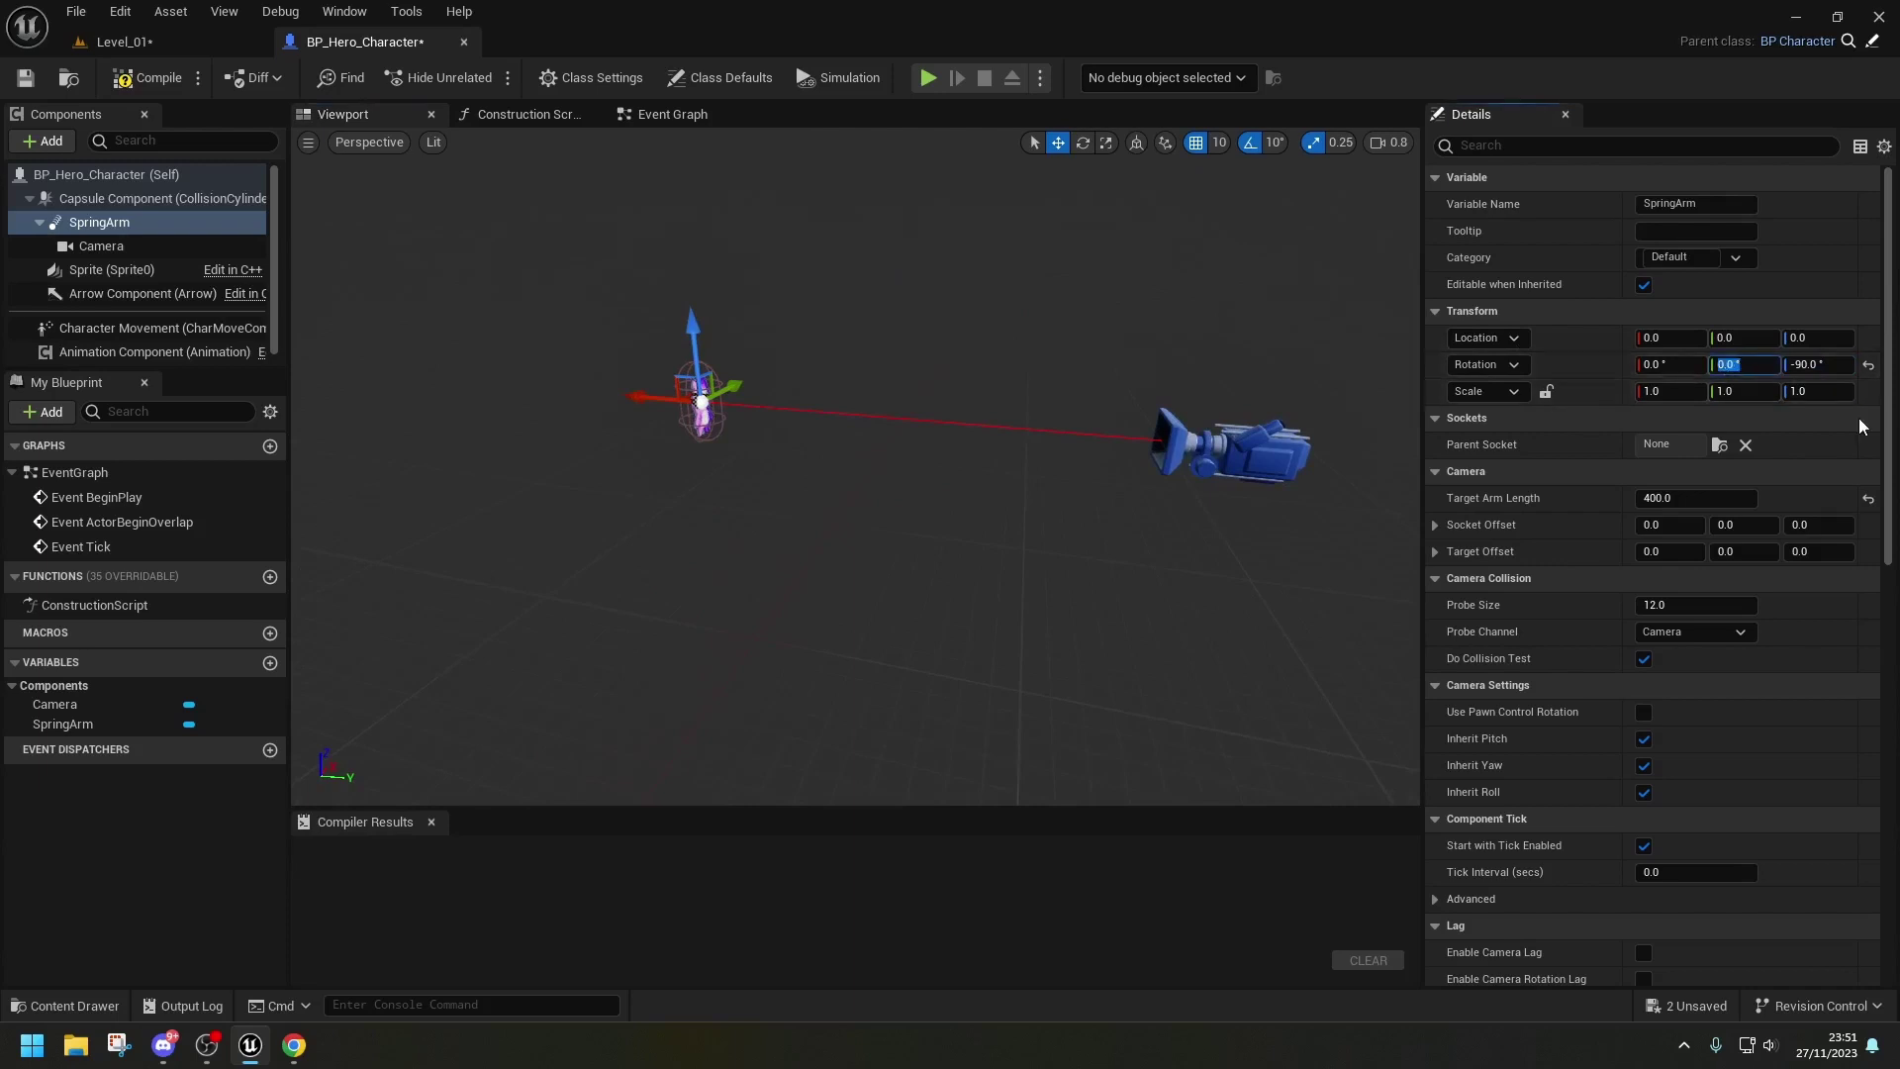
text(-40)
key(Return)
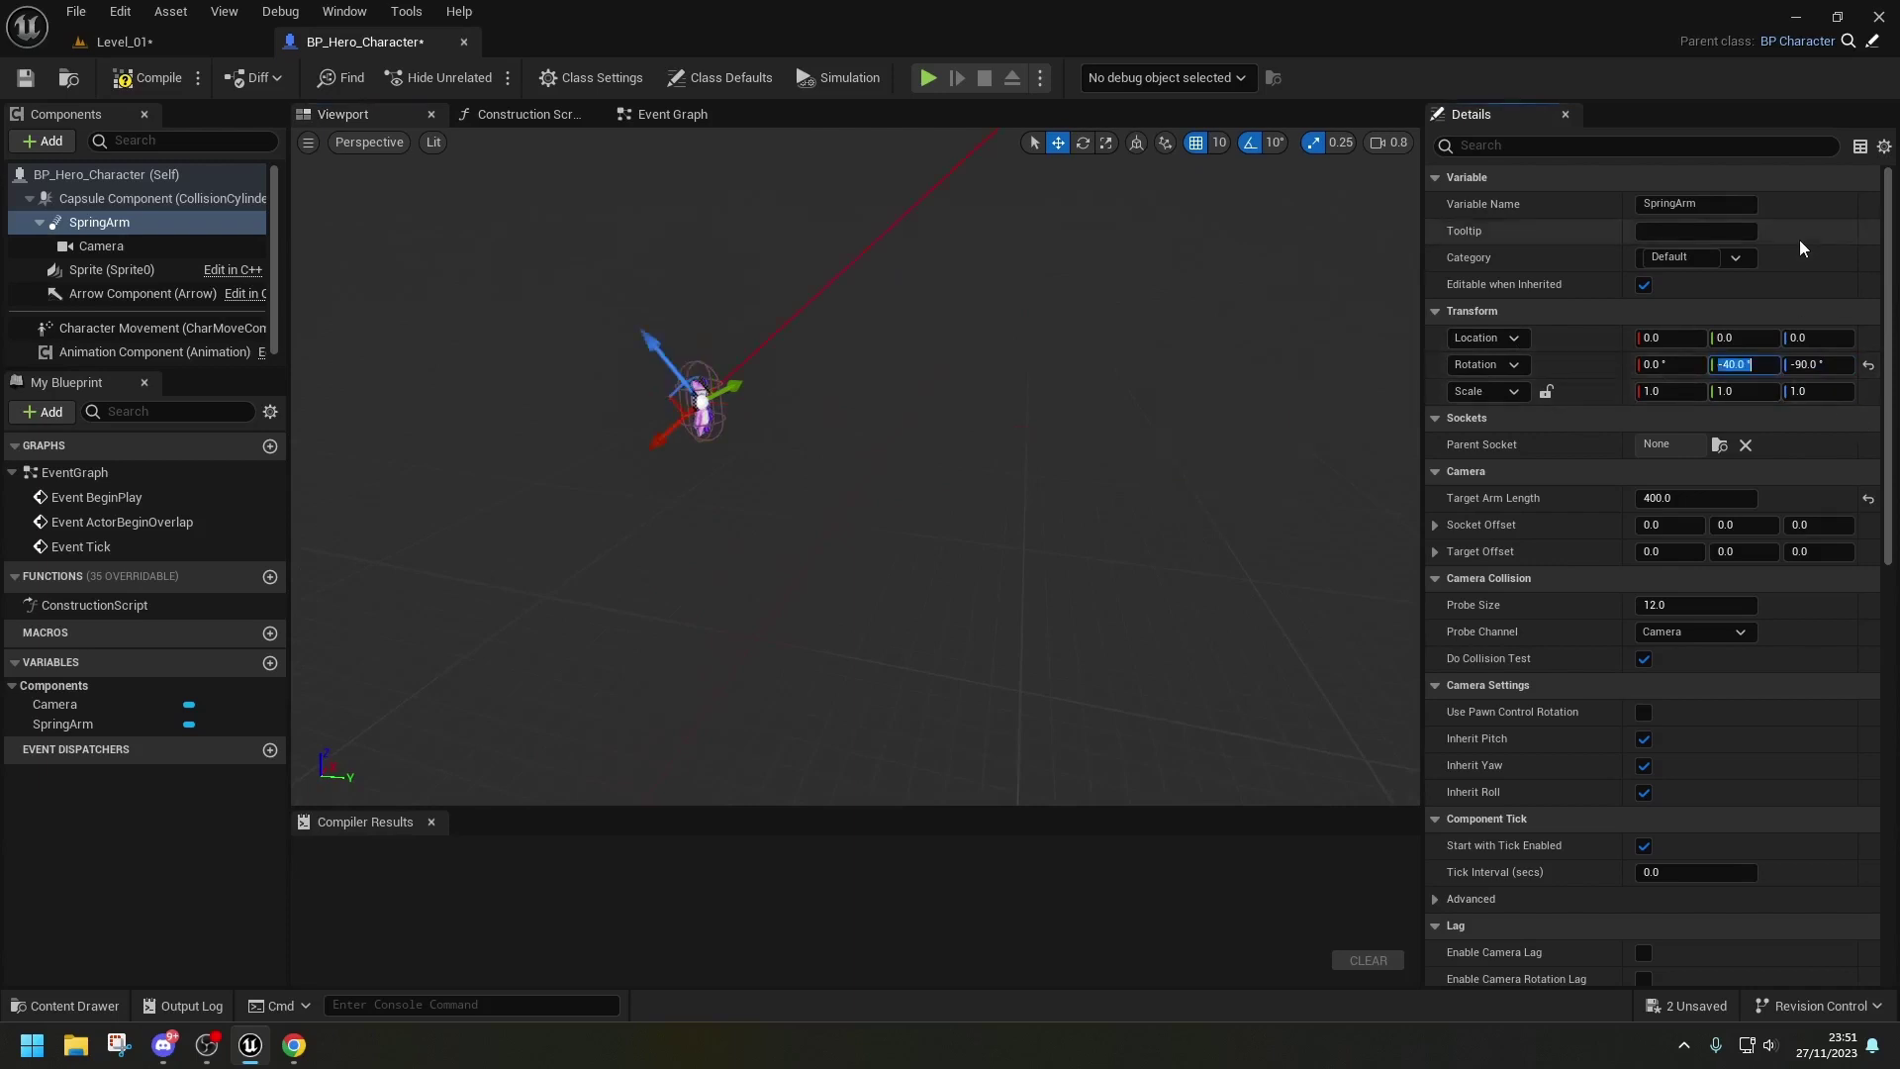
right_drag(1089, 445, 960, 475)
mouse_move(1125, 492)
right_down()
mouse_move(1108, 485)
mouse_move(1125, 492)
right_up()
right_drag(844, 569, 871, 564)
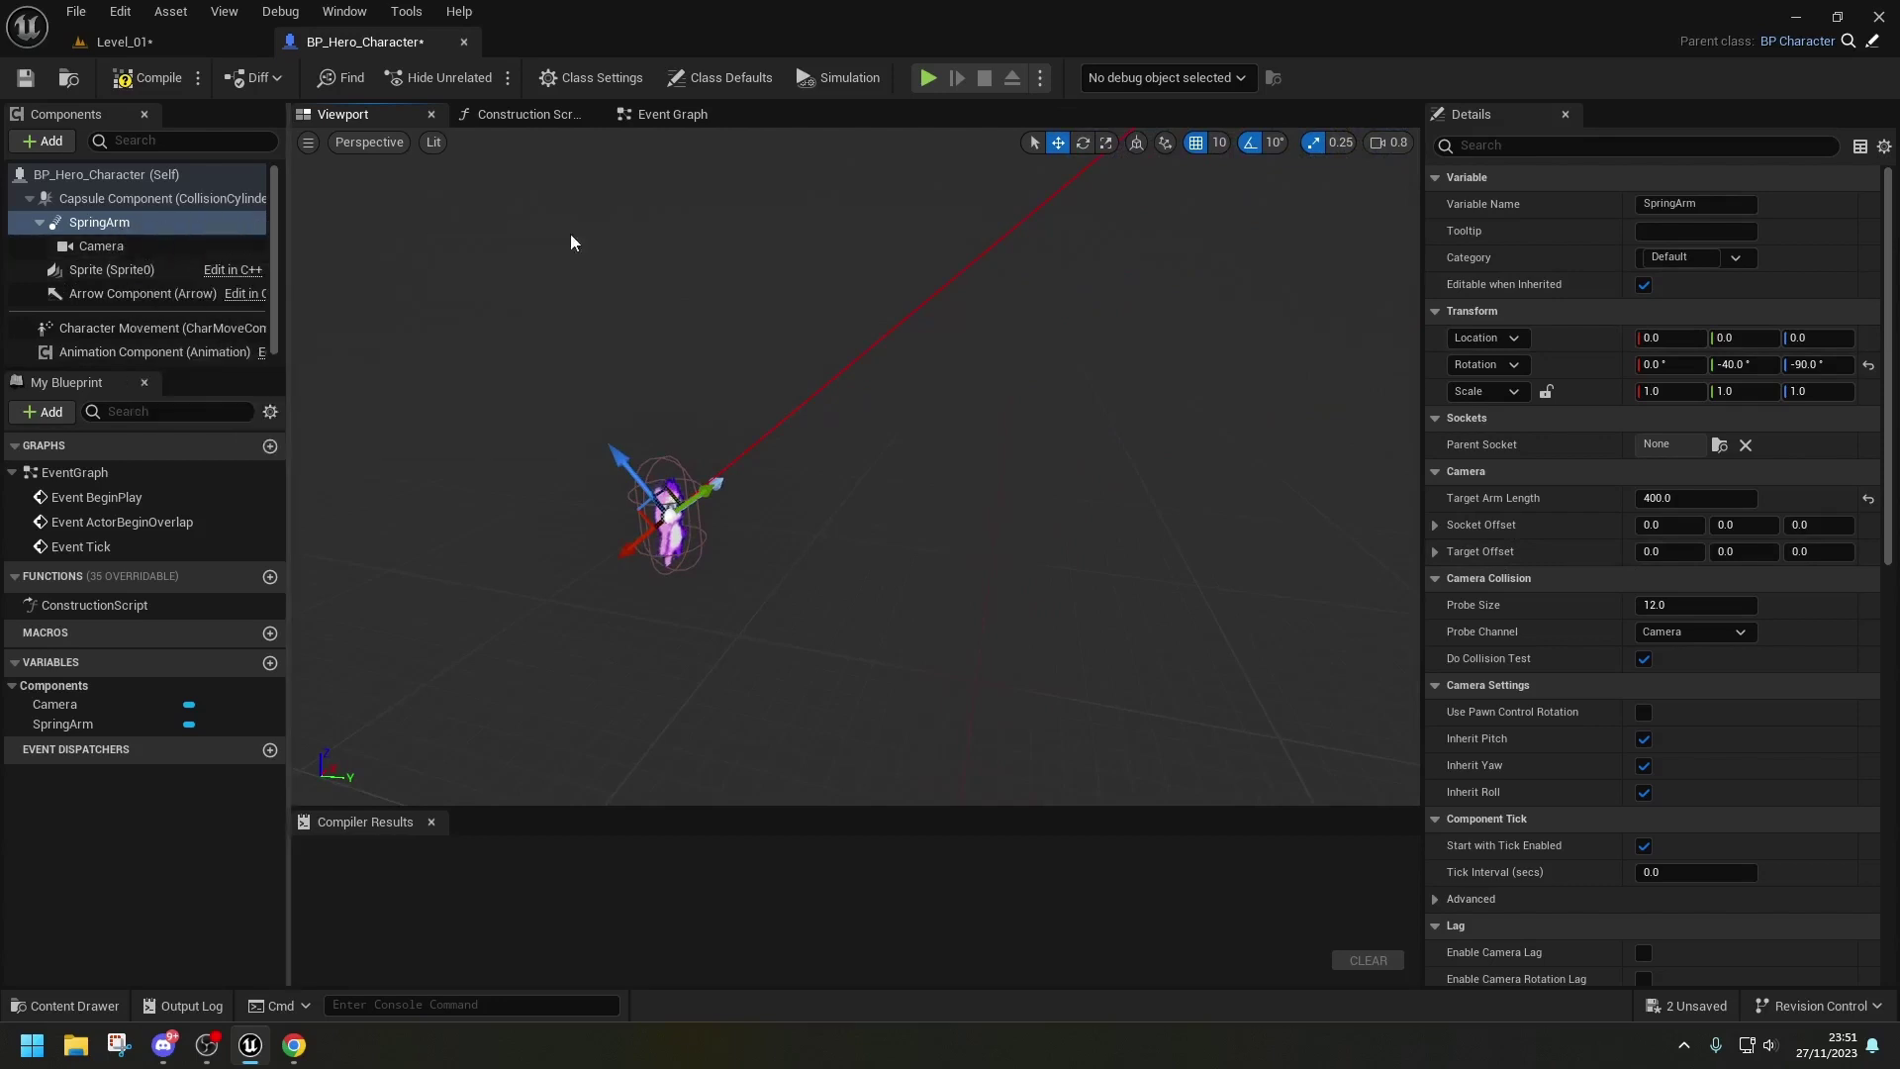
- Switch the spring arm's rotation to World so it is absolute
click(1481, 365)
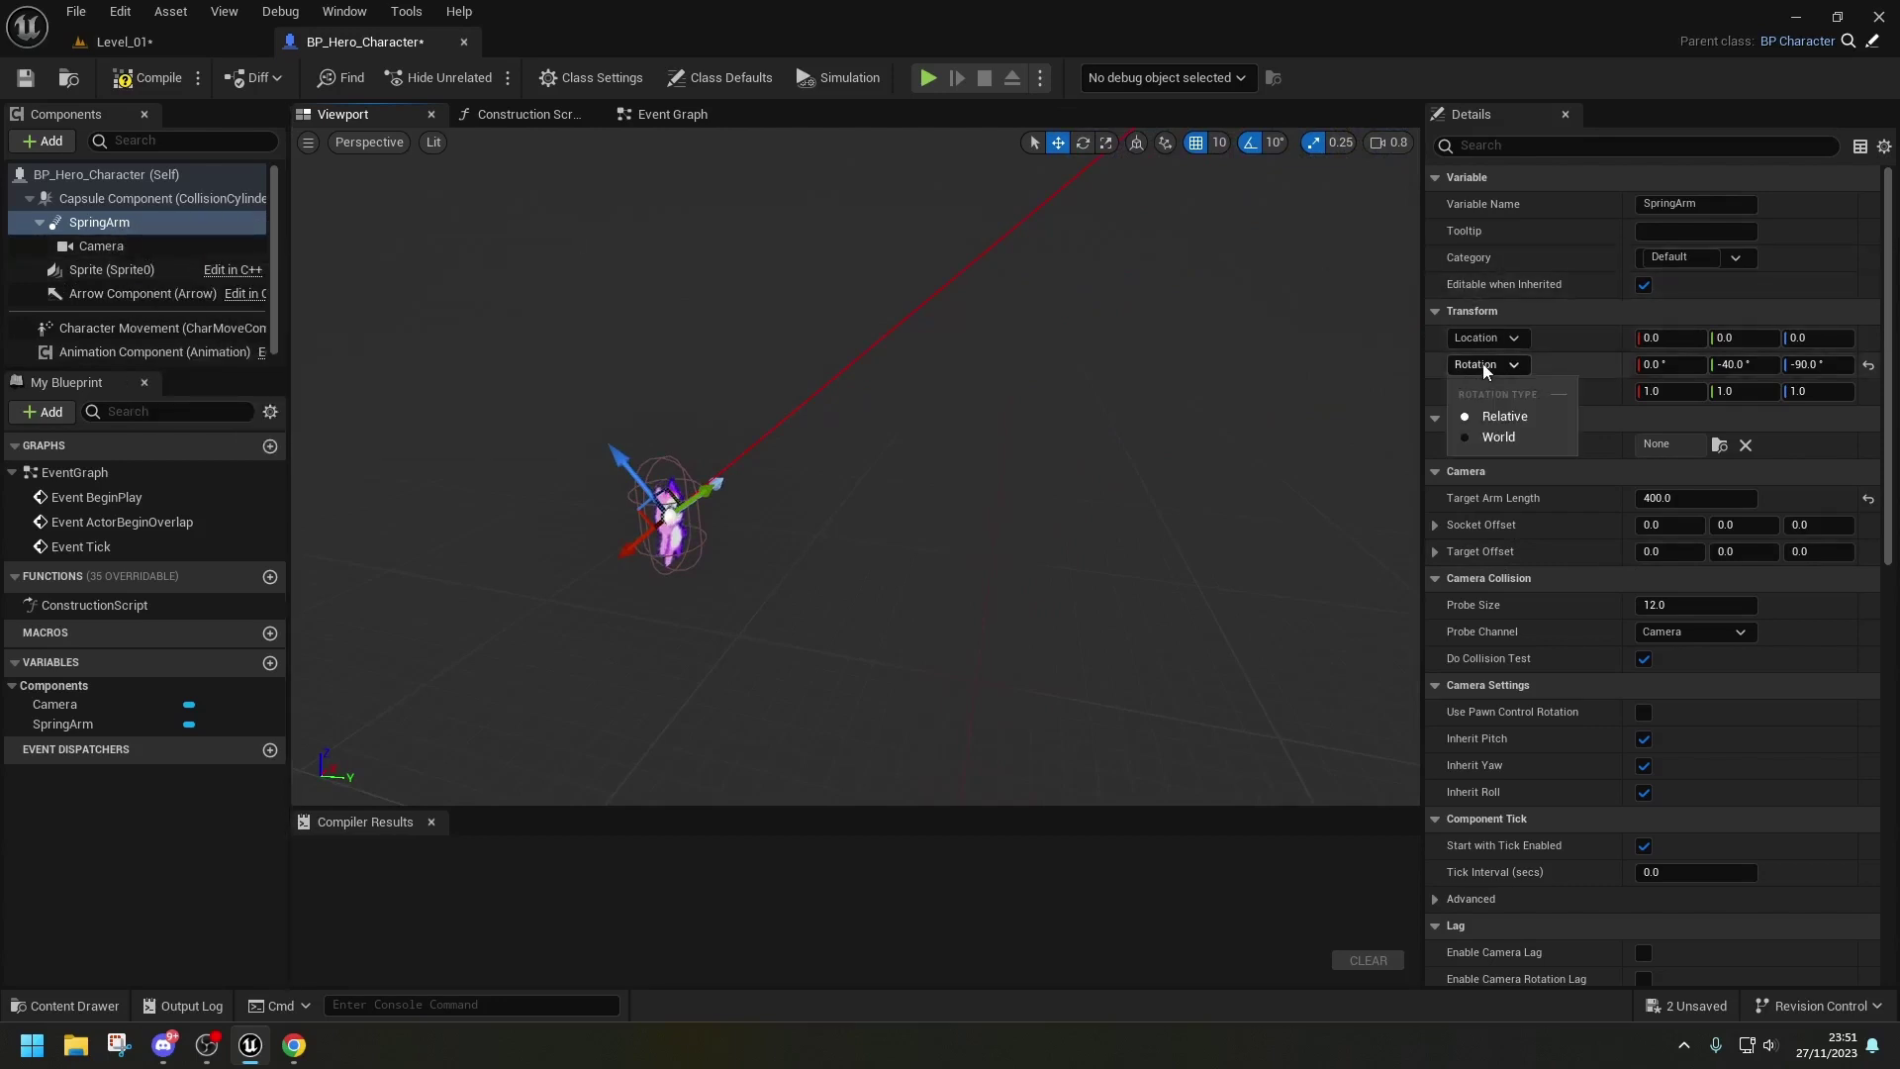
click(1498, 437)
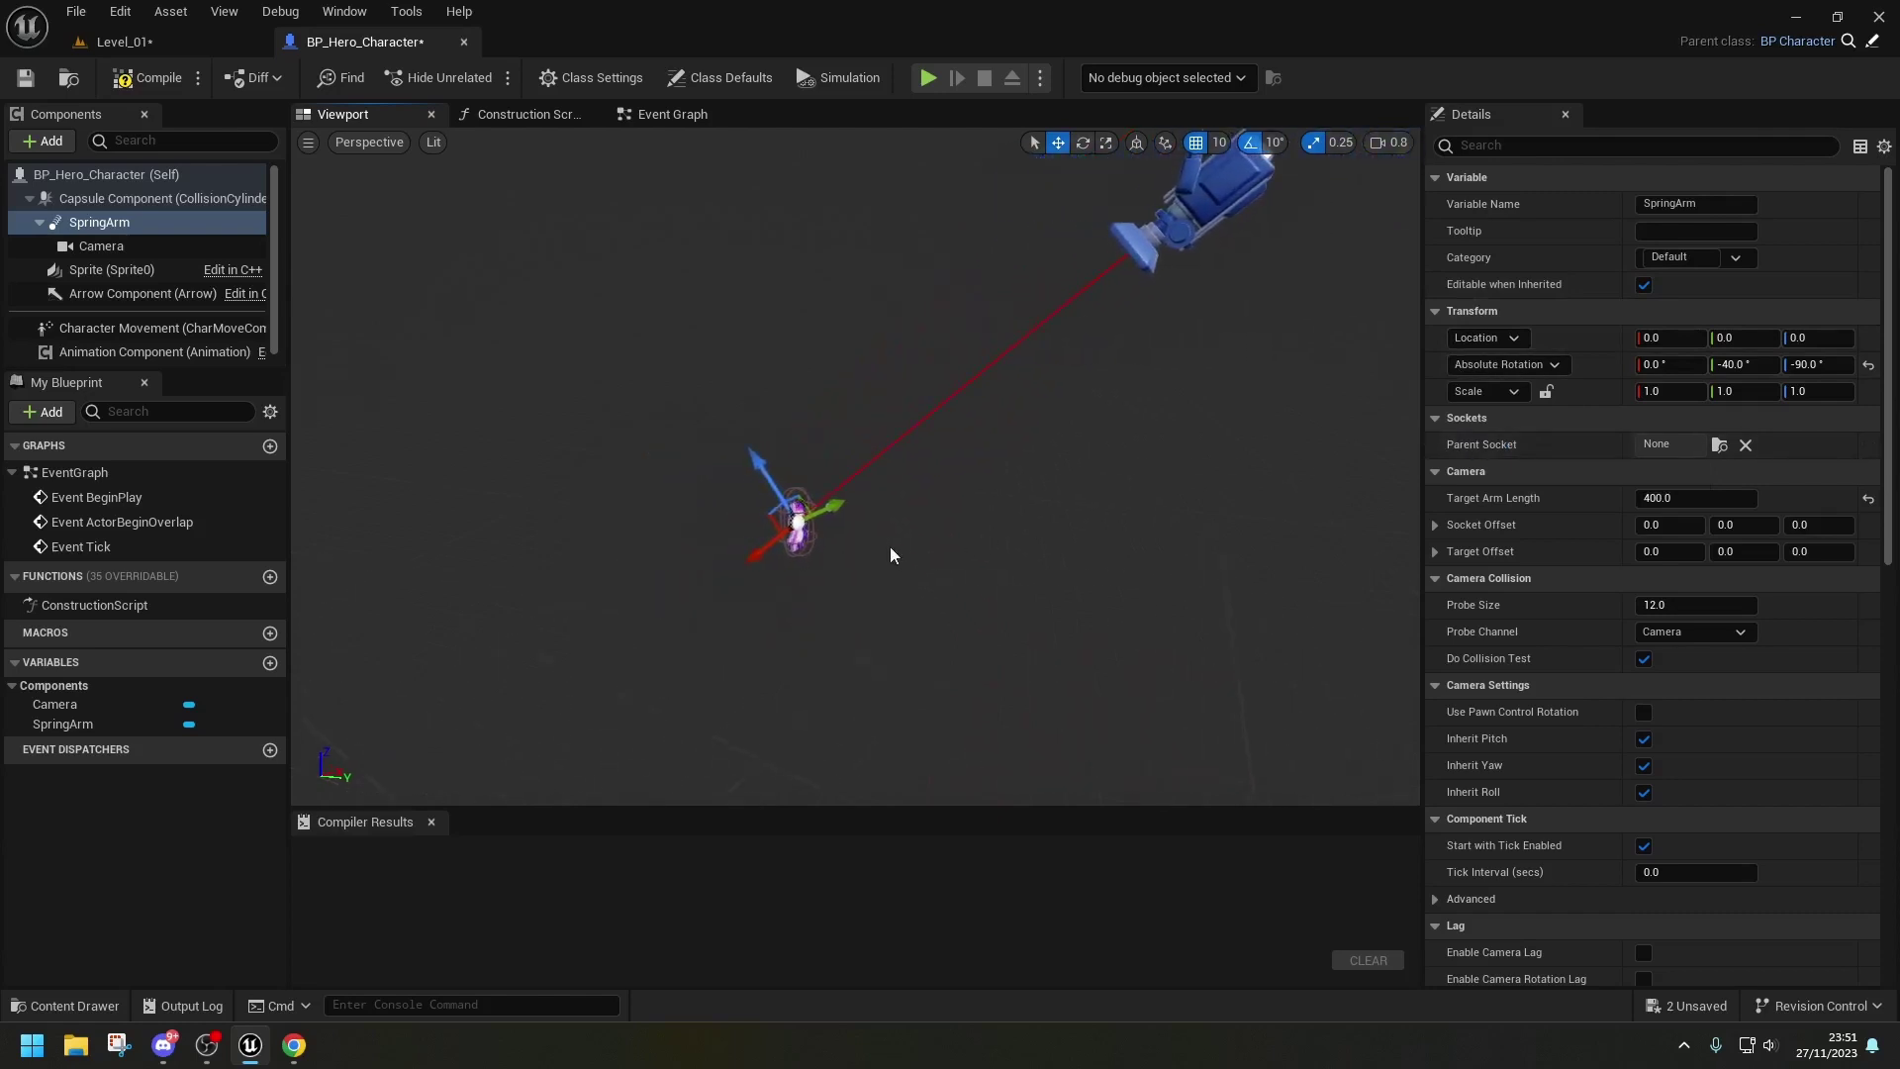
right_drag(857, 523, 857, 522)
right_drag(906, 437, 907, 437)
right_drag(884, 371, 883, 371)
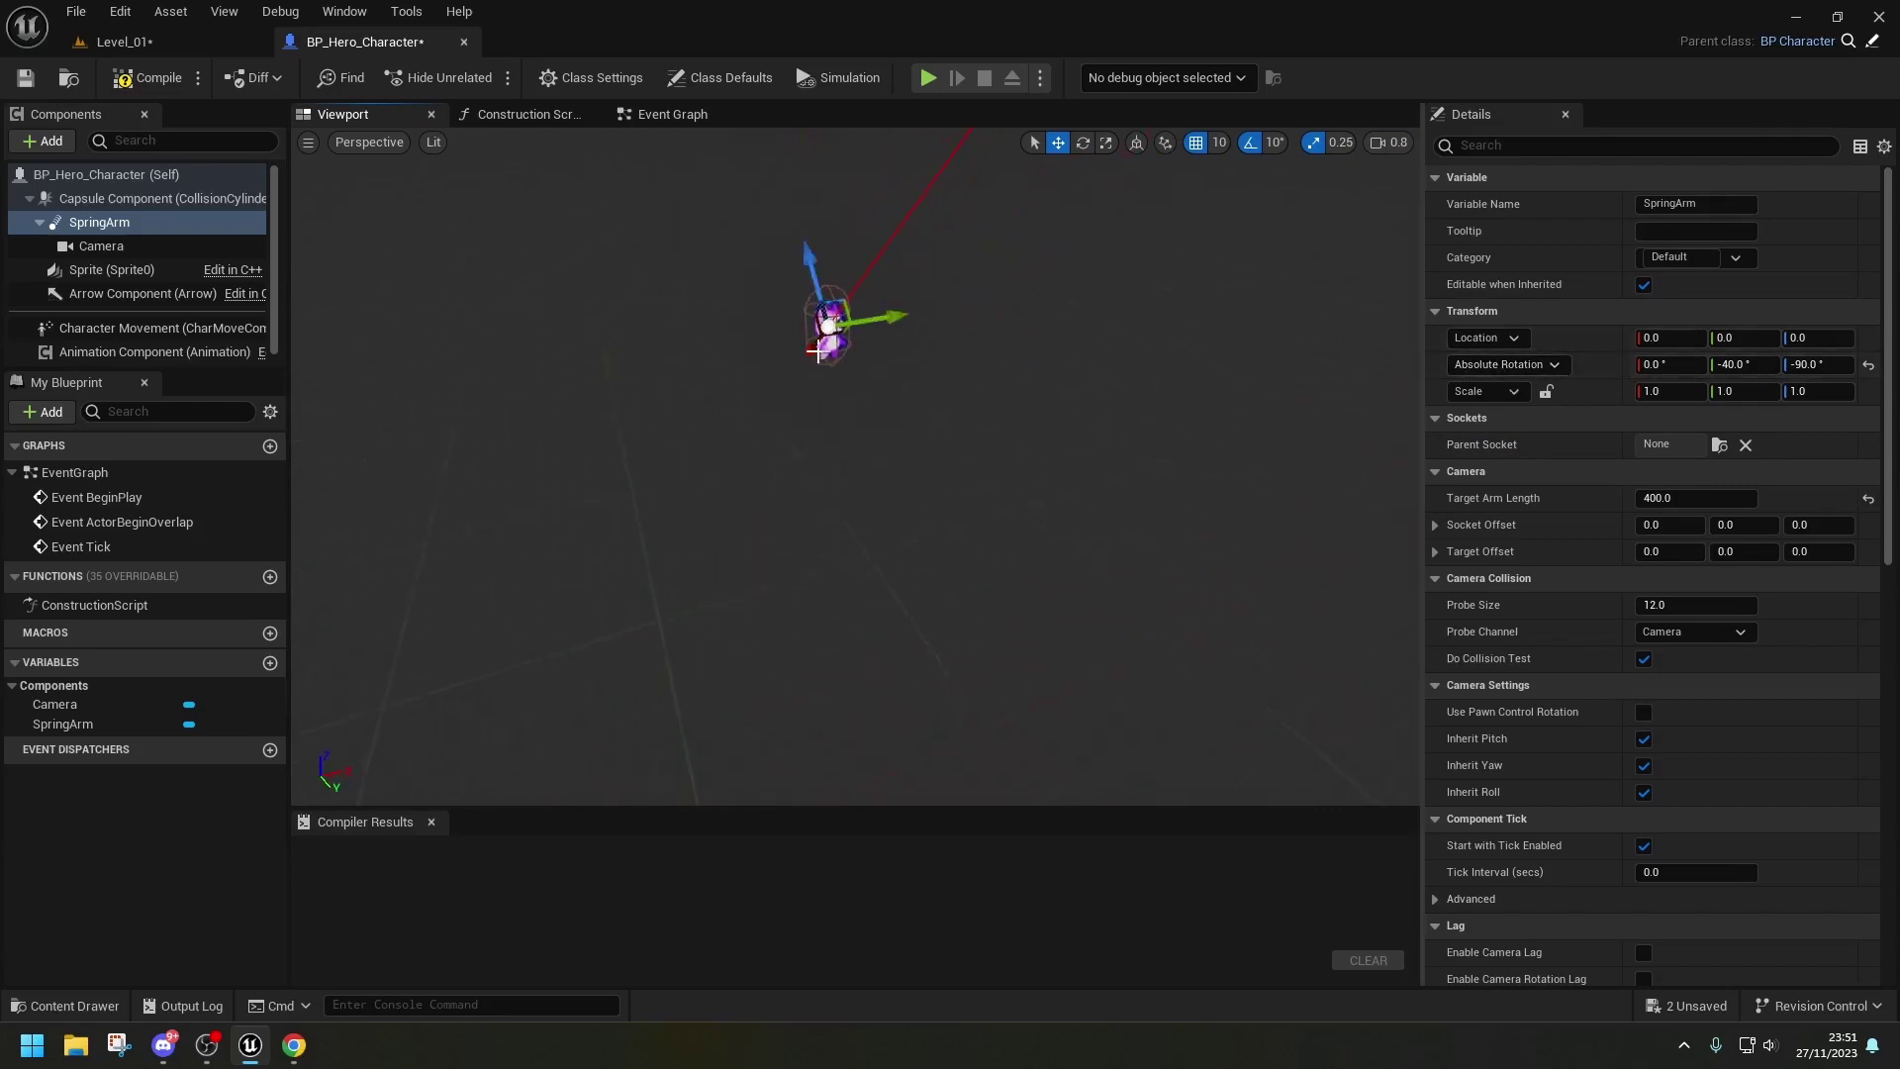
right_drag(551, 393, 551, 393)
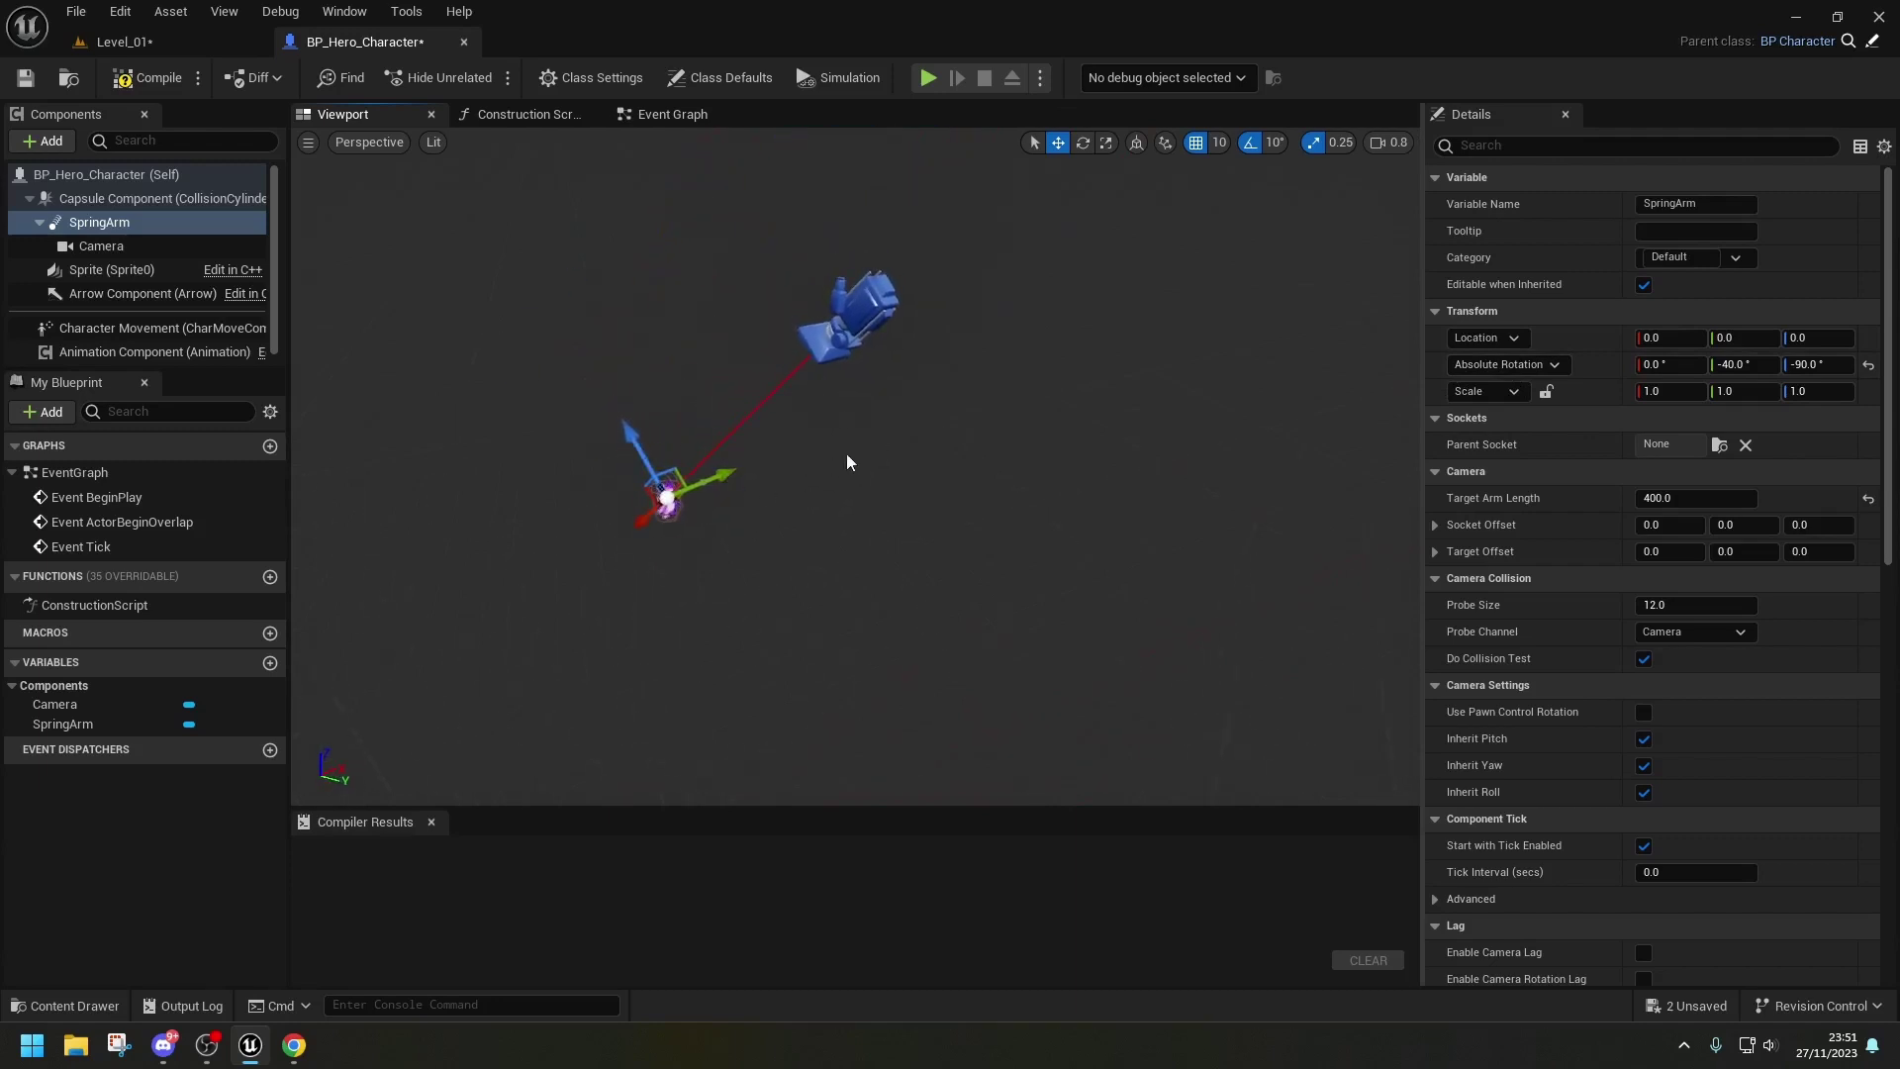
right_drag(1303, 209, 1303, 208)
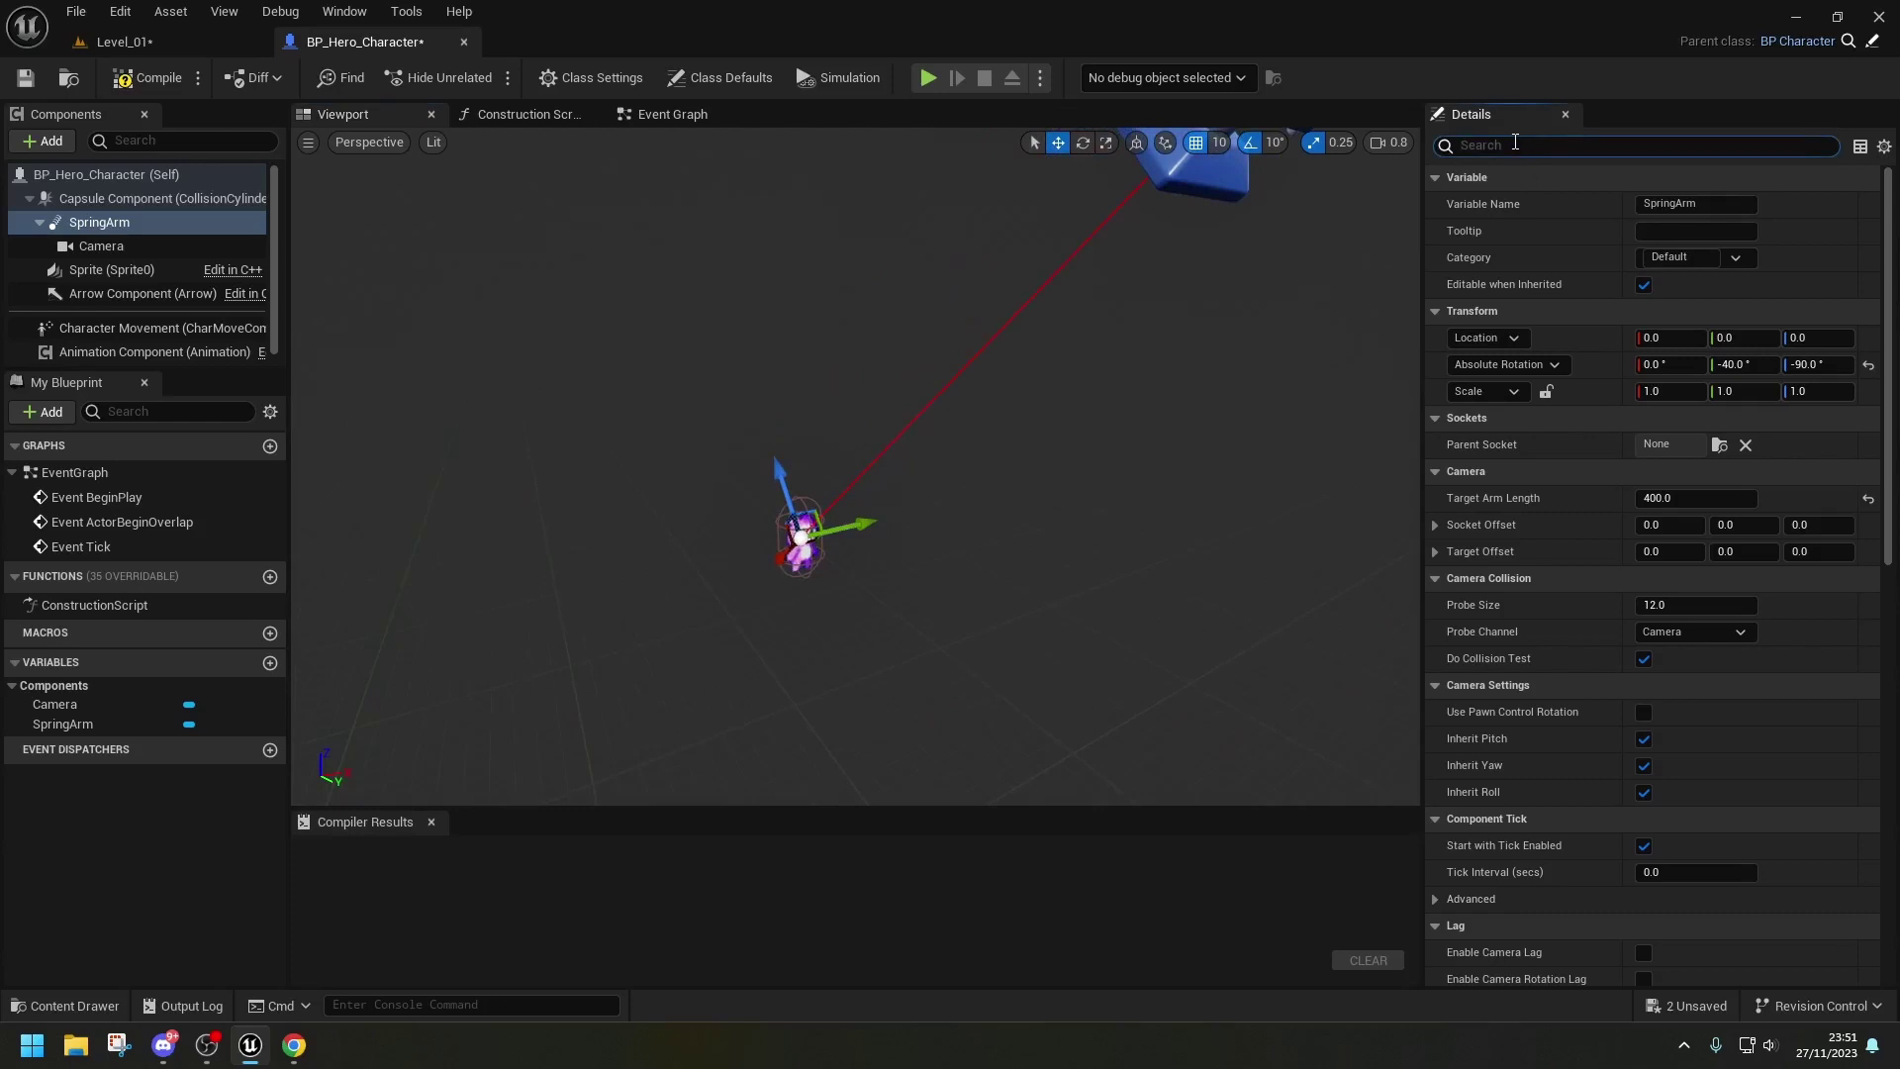
- Turn off the spring arm's Do Collision Test, then compile and save BP_Hero_Character
click(1514, 143)
text(do n)
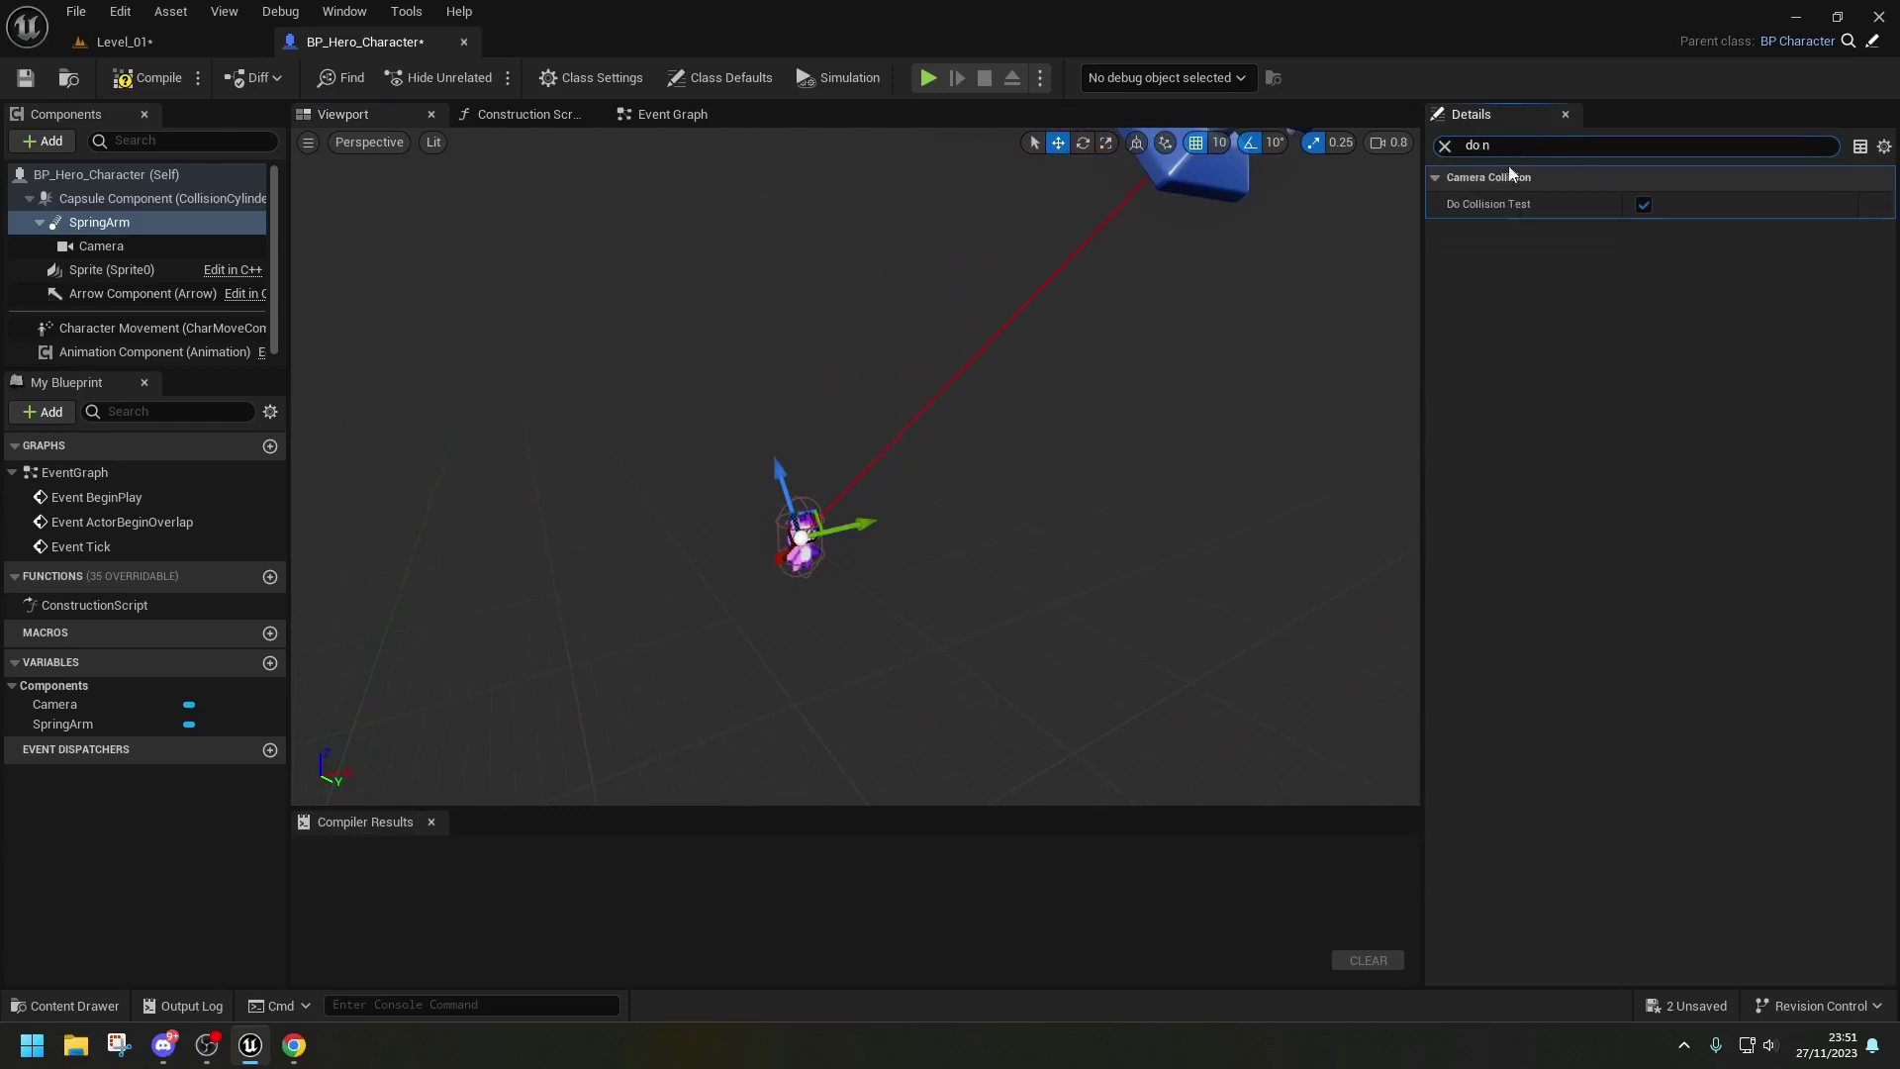
click(1648, 211)
click(1442, 146)
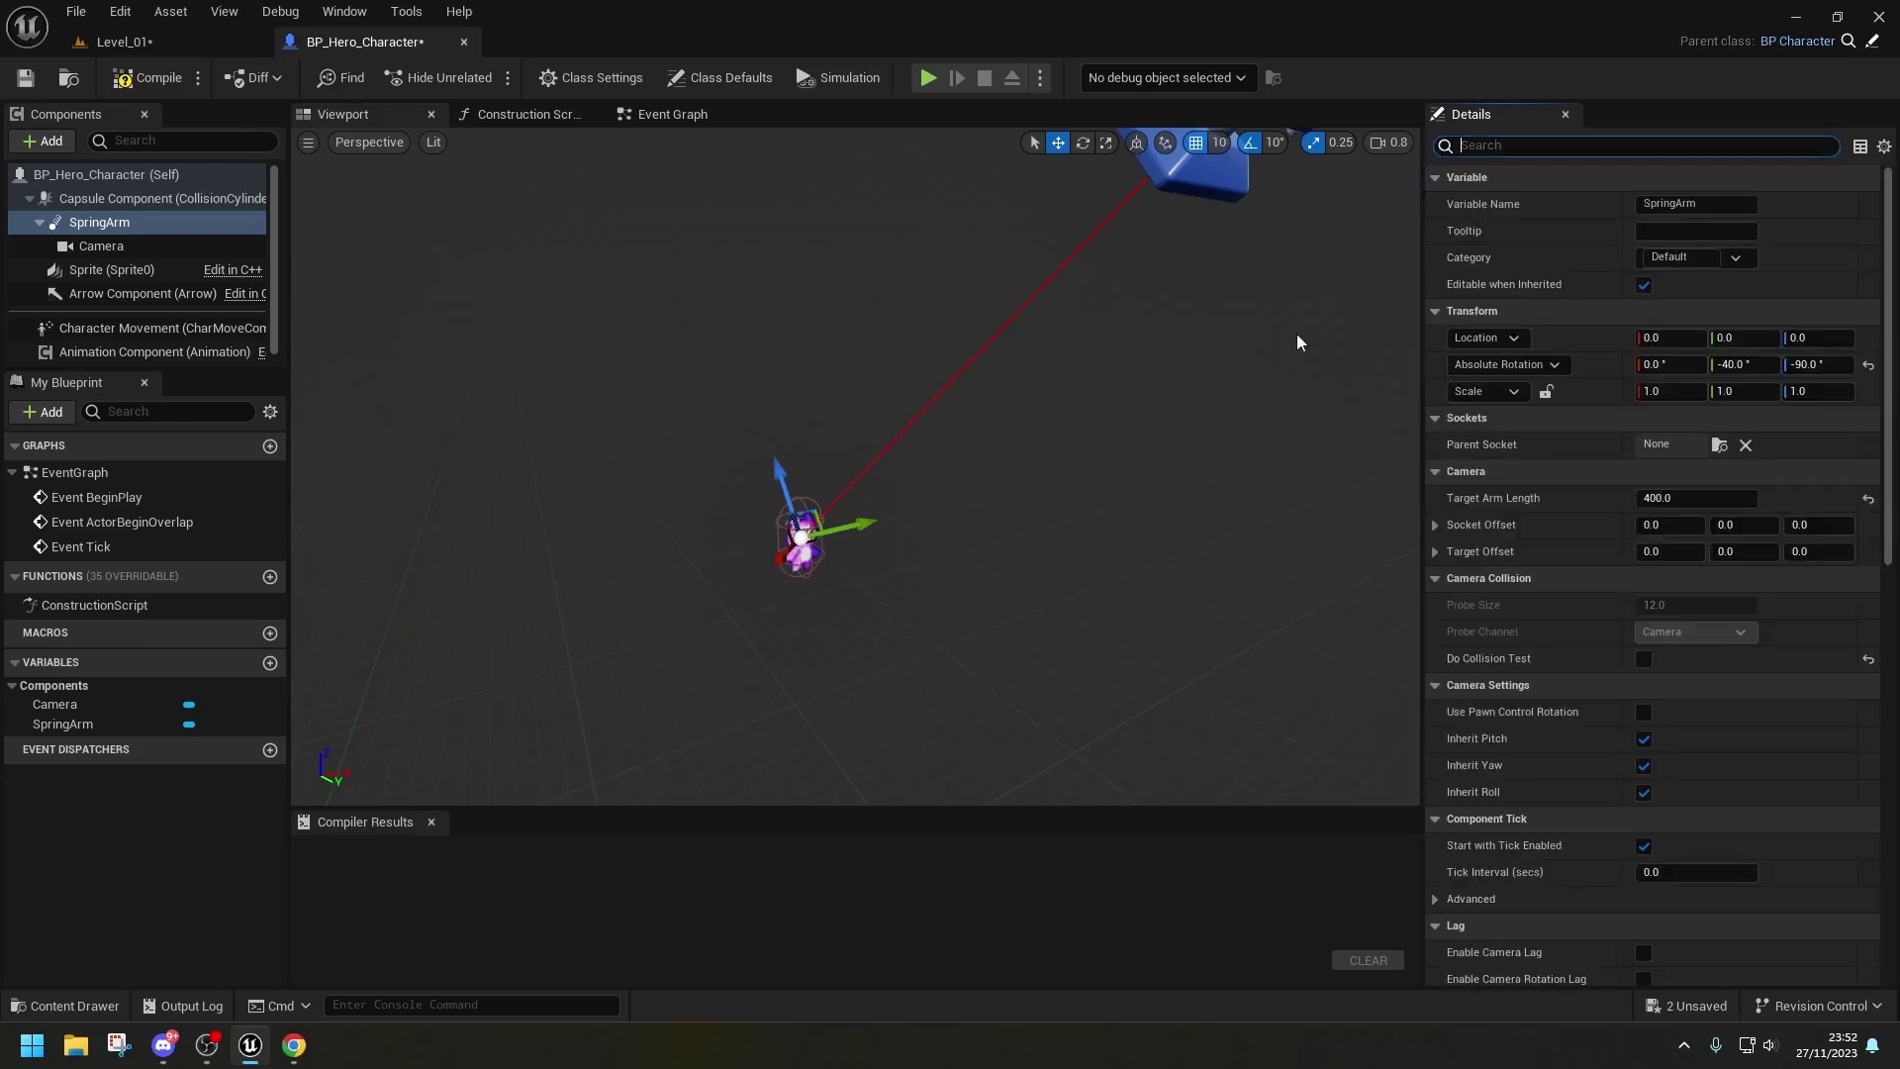
right_drag(1208, 410, 1077, 489)
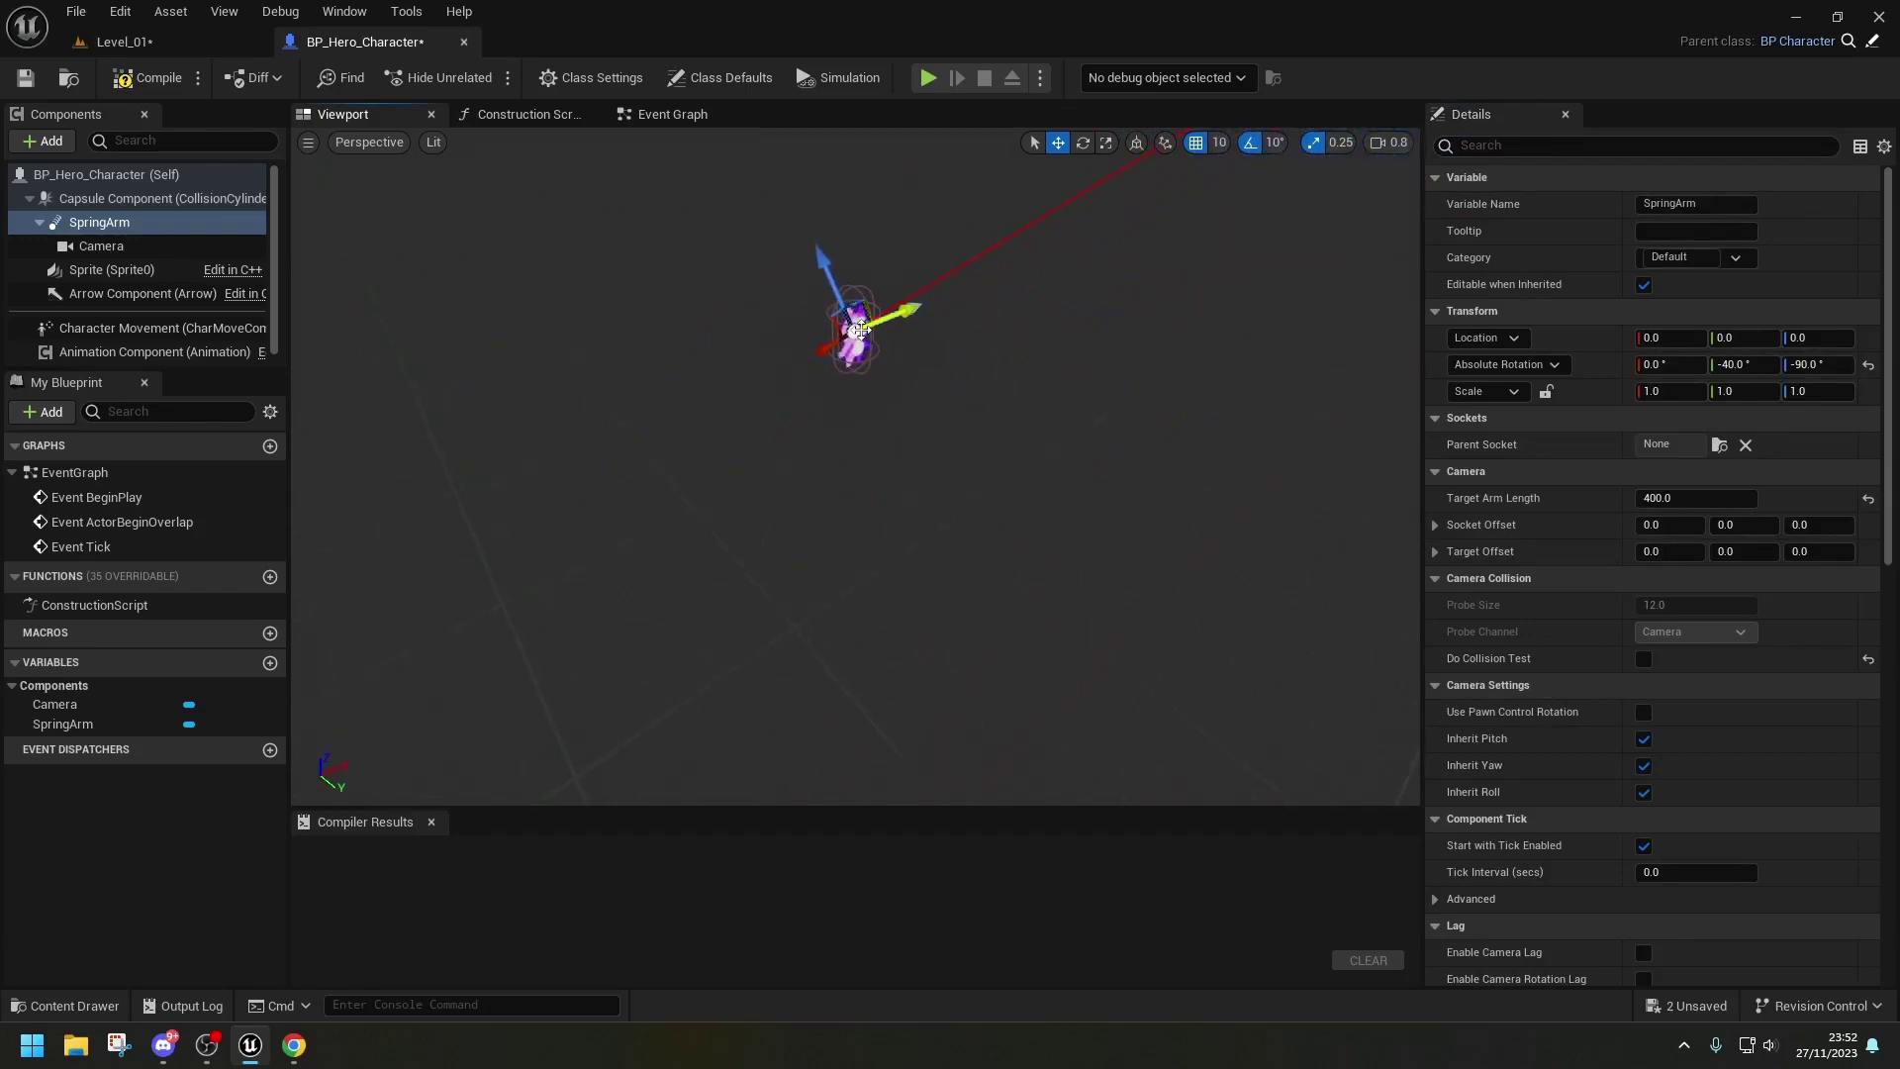
click(128, 79)
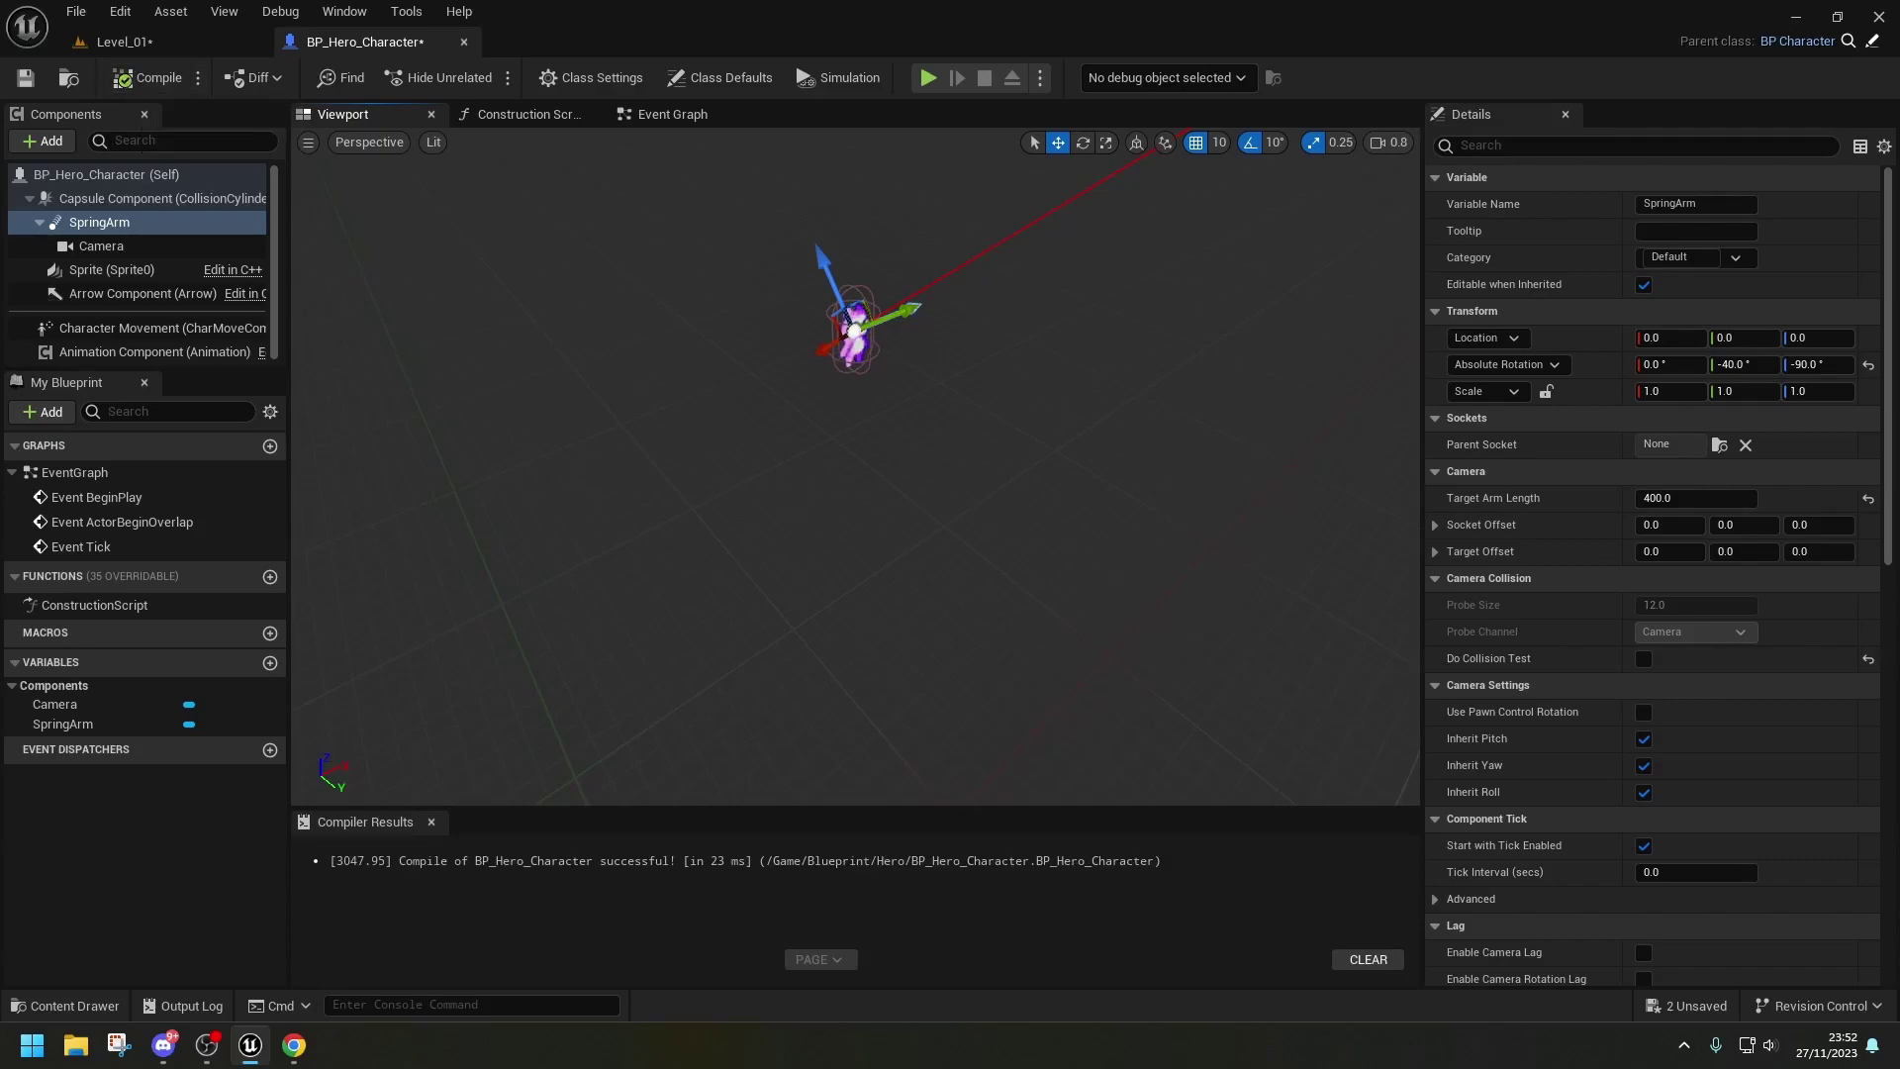
click(44, 77)
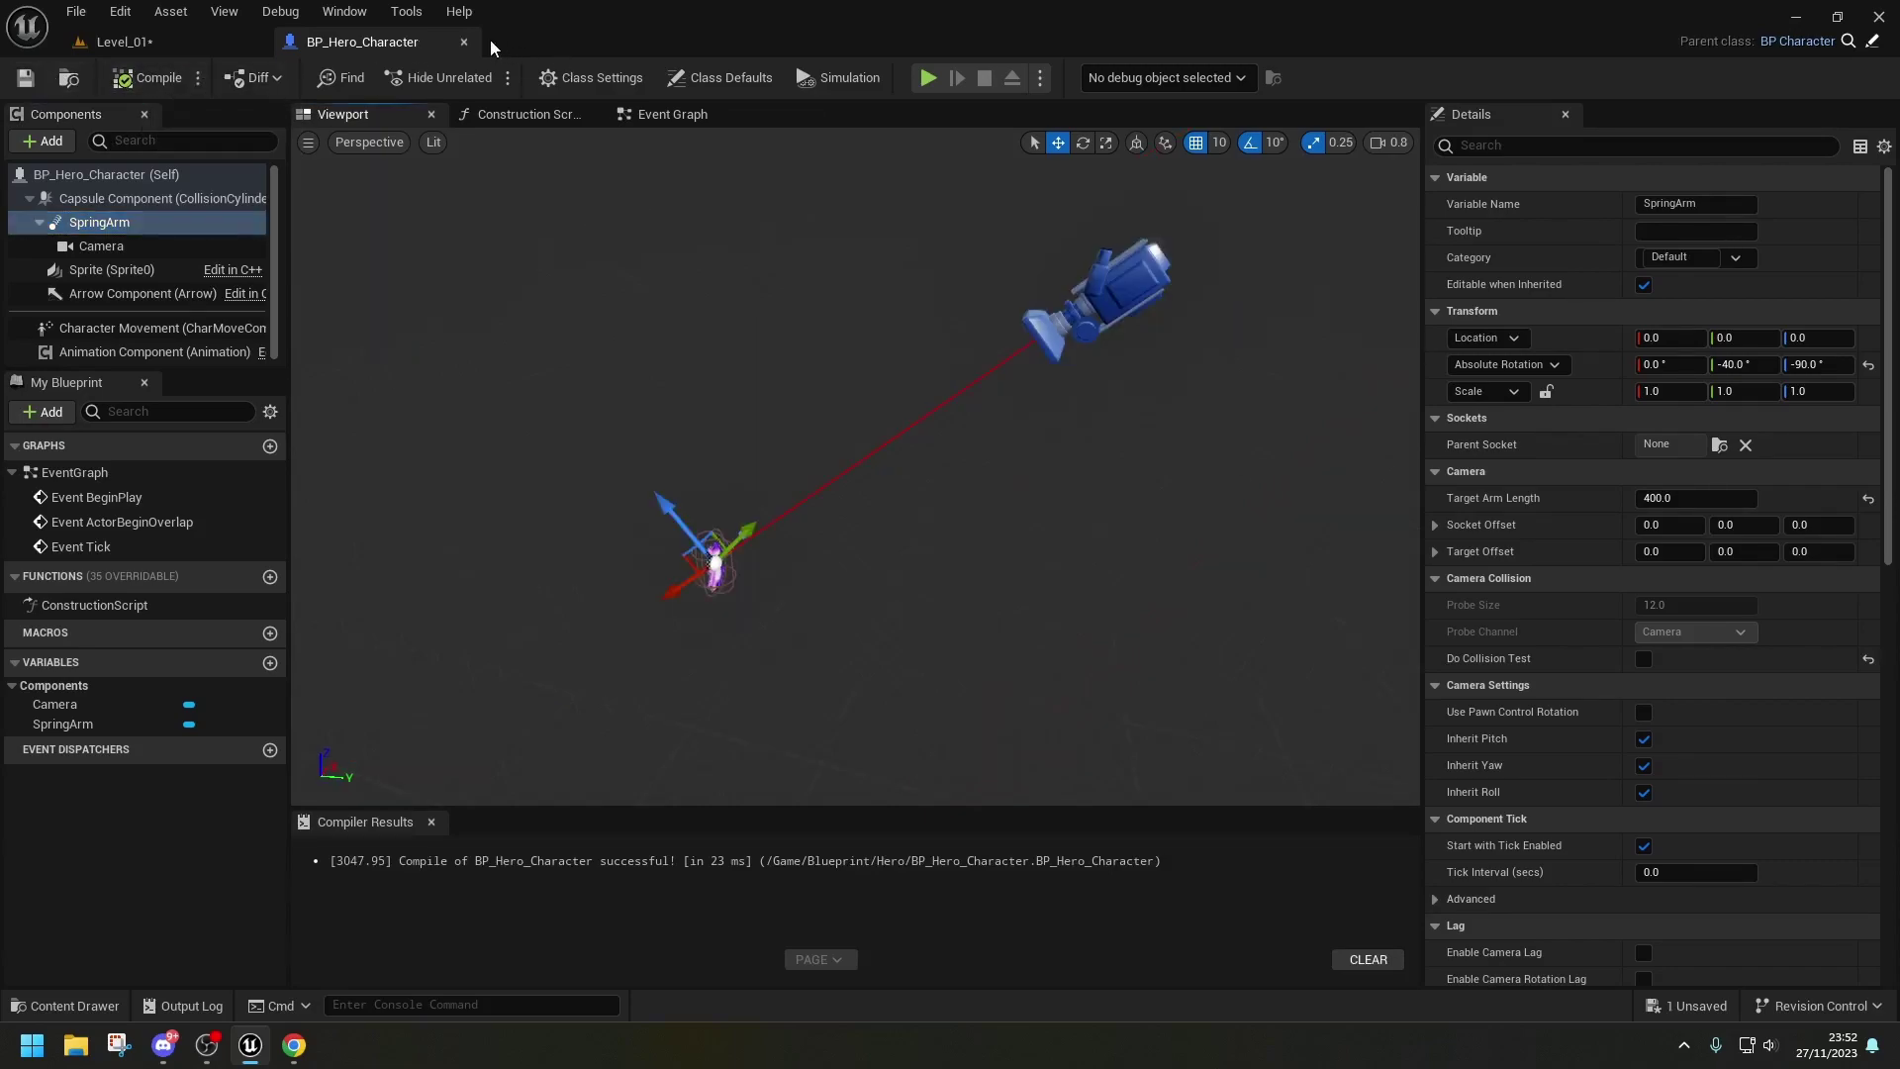
- Return to Level_01 and delete the placed BP_Character
click(465, 44)
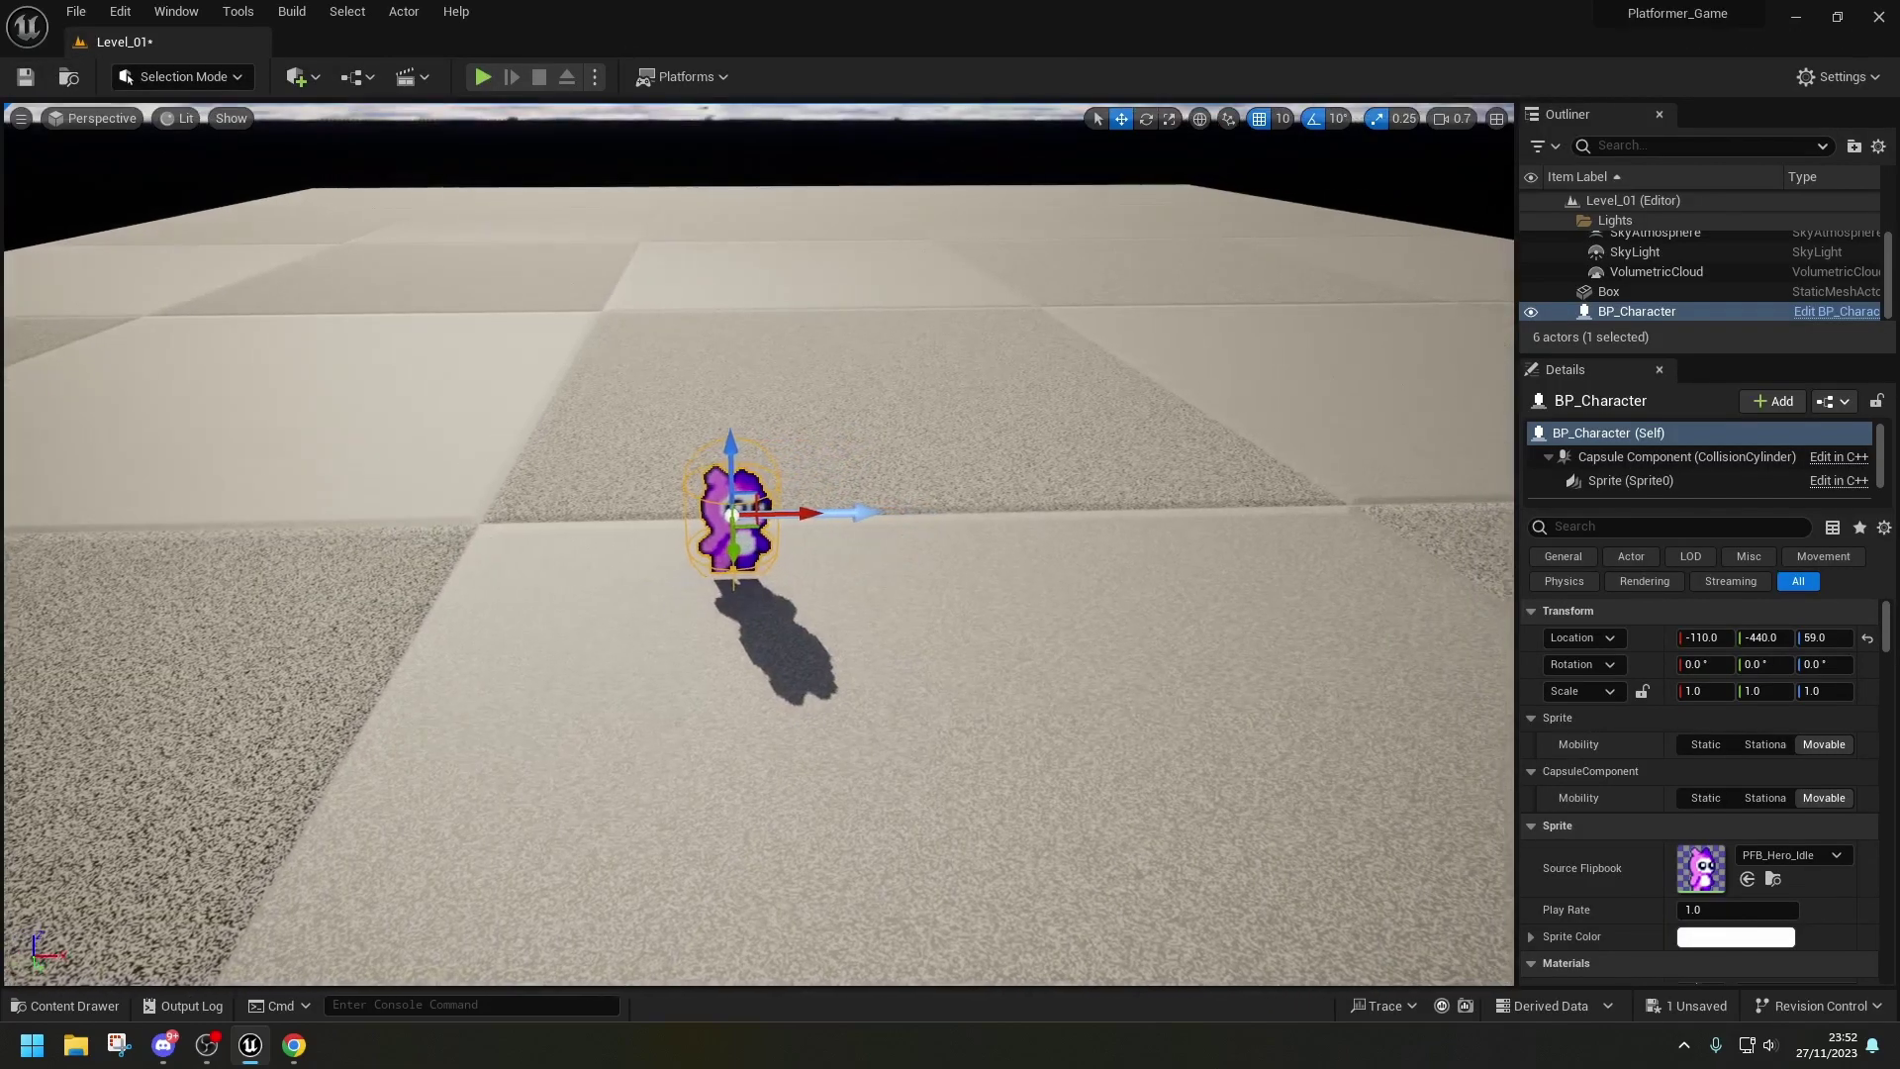
key(Delete)
right_drag(709, 548, 683, 655)
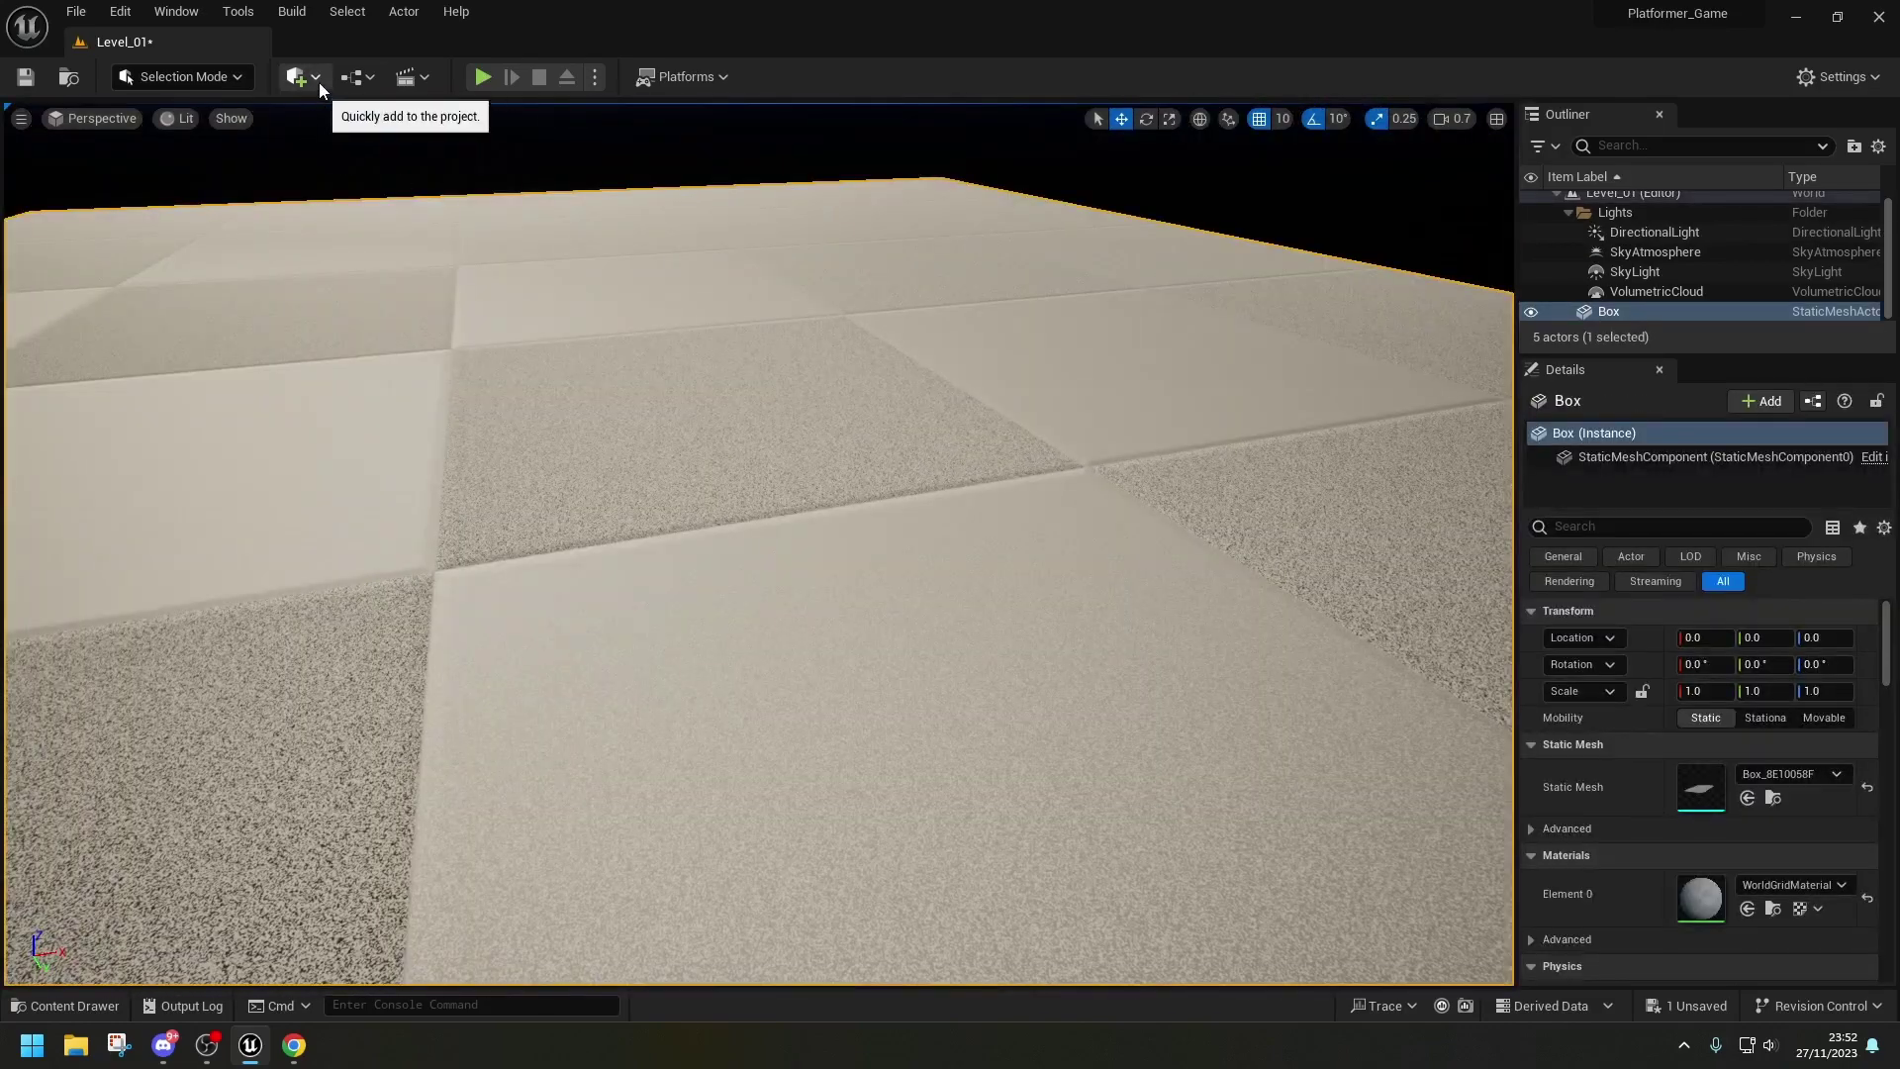
- Add a Player Start from Quick Add > Basic and zero its location
click(317, 81)
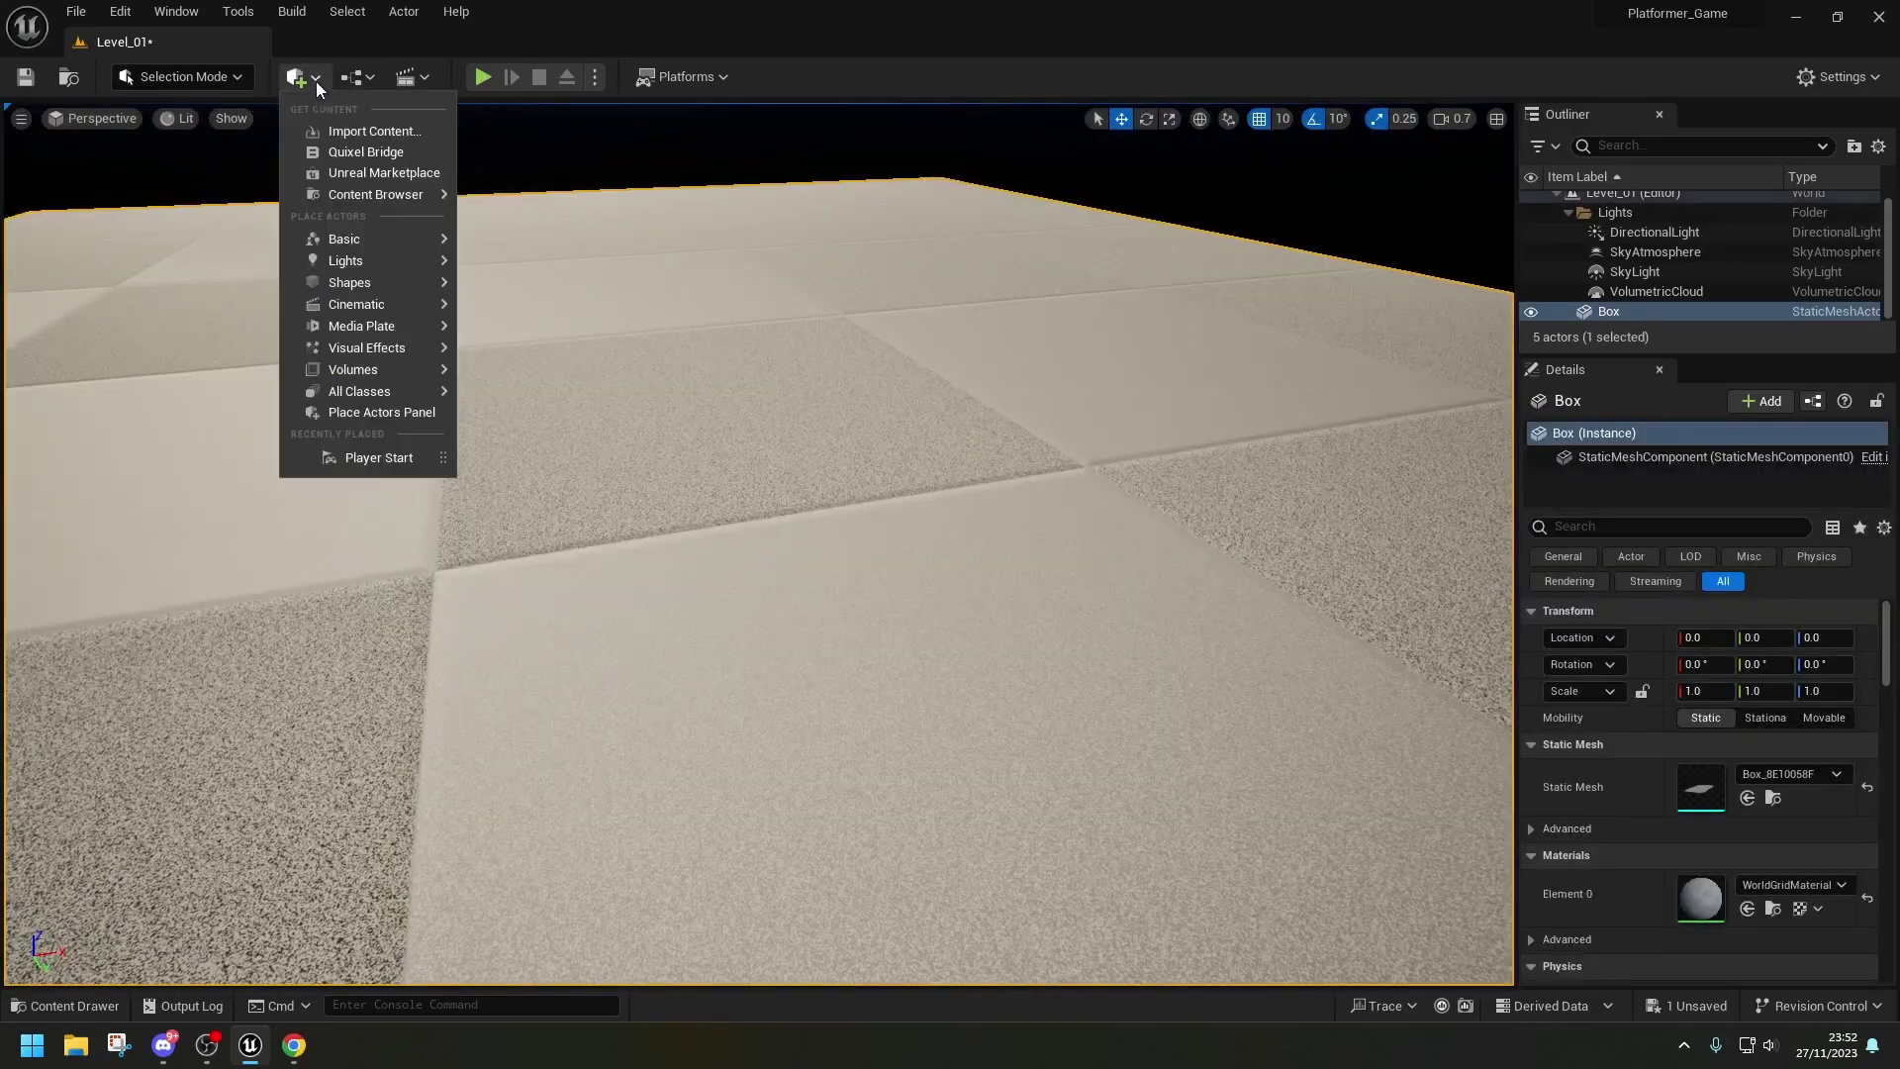
mouse_move(414, 239)
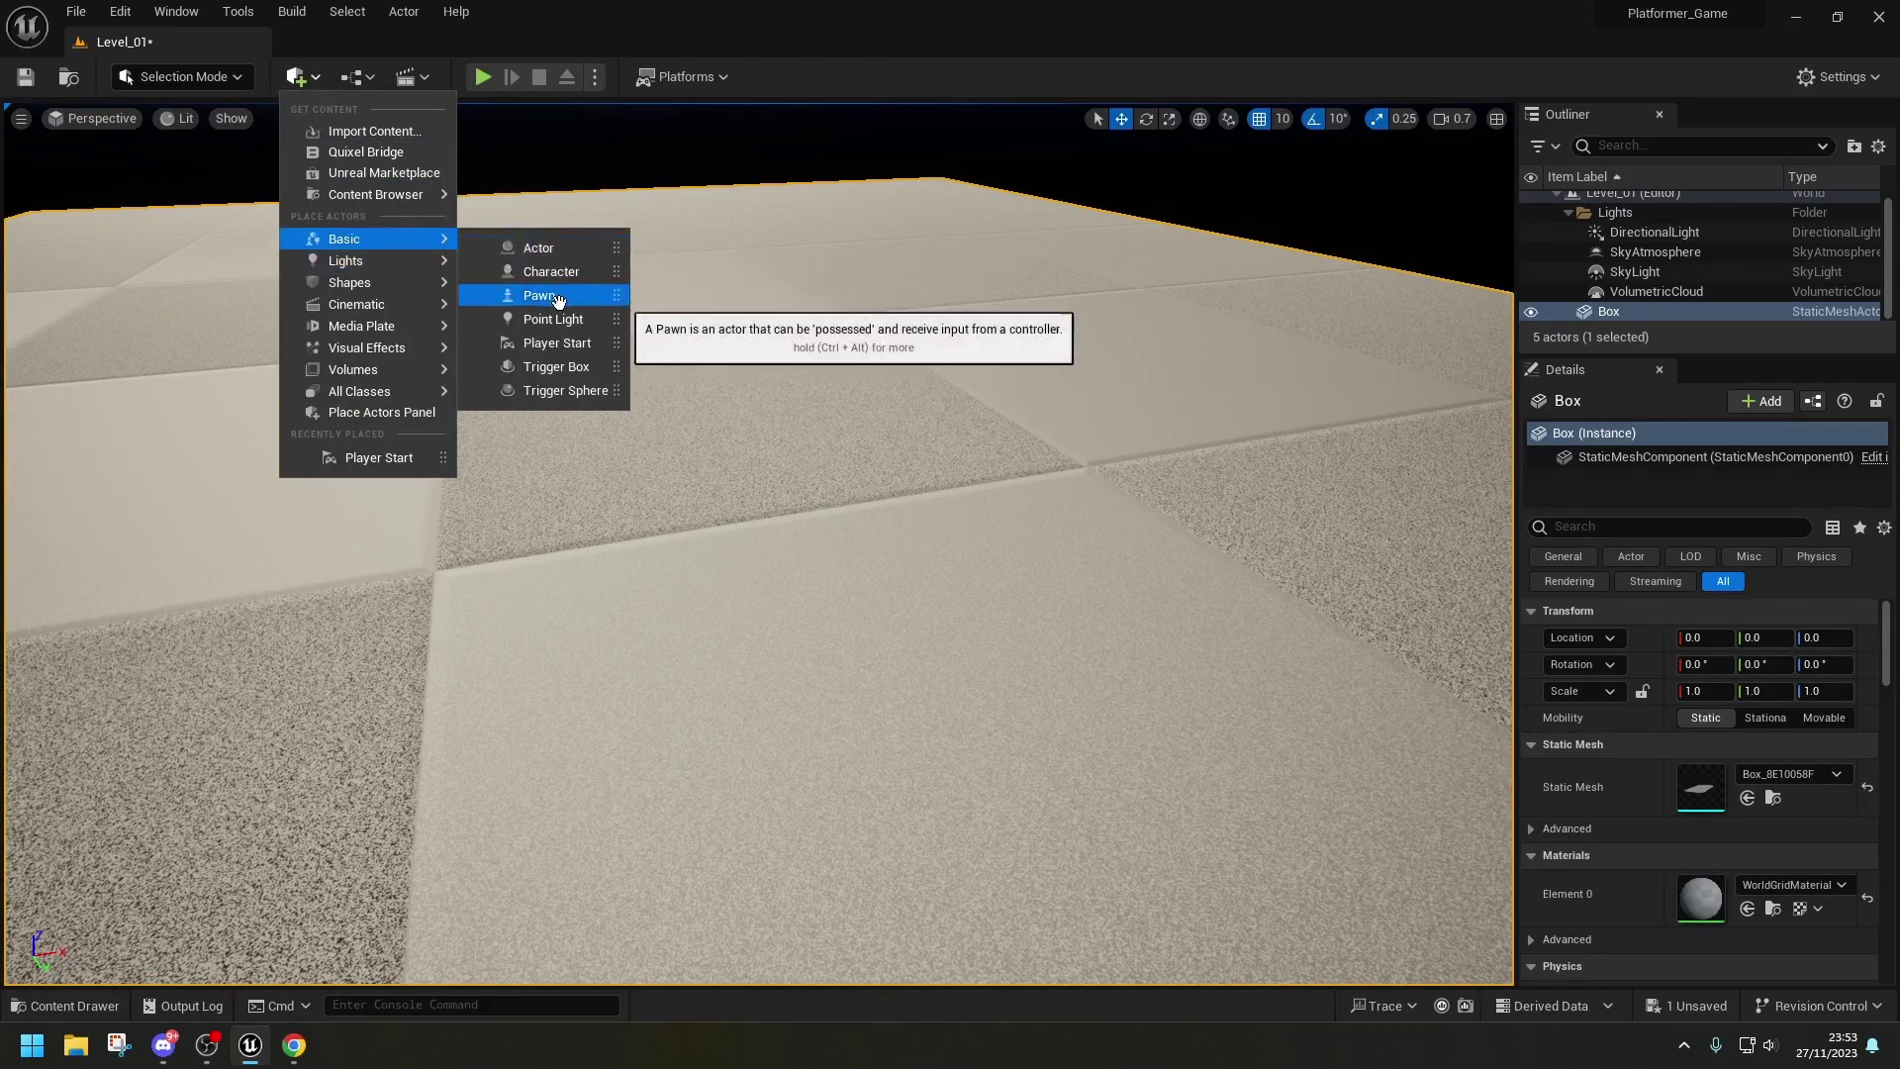
click(577, 342)
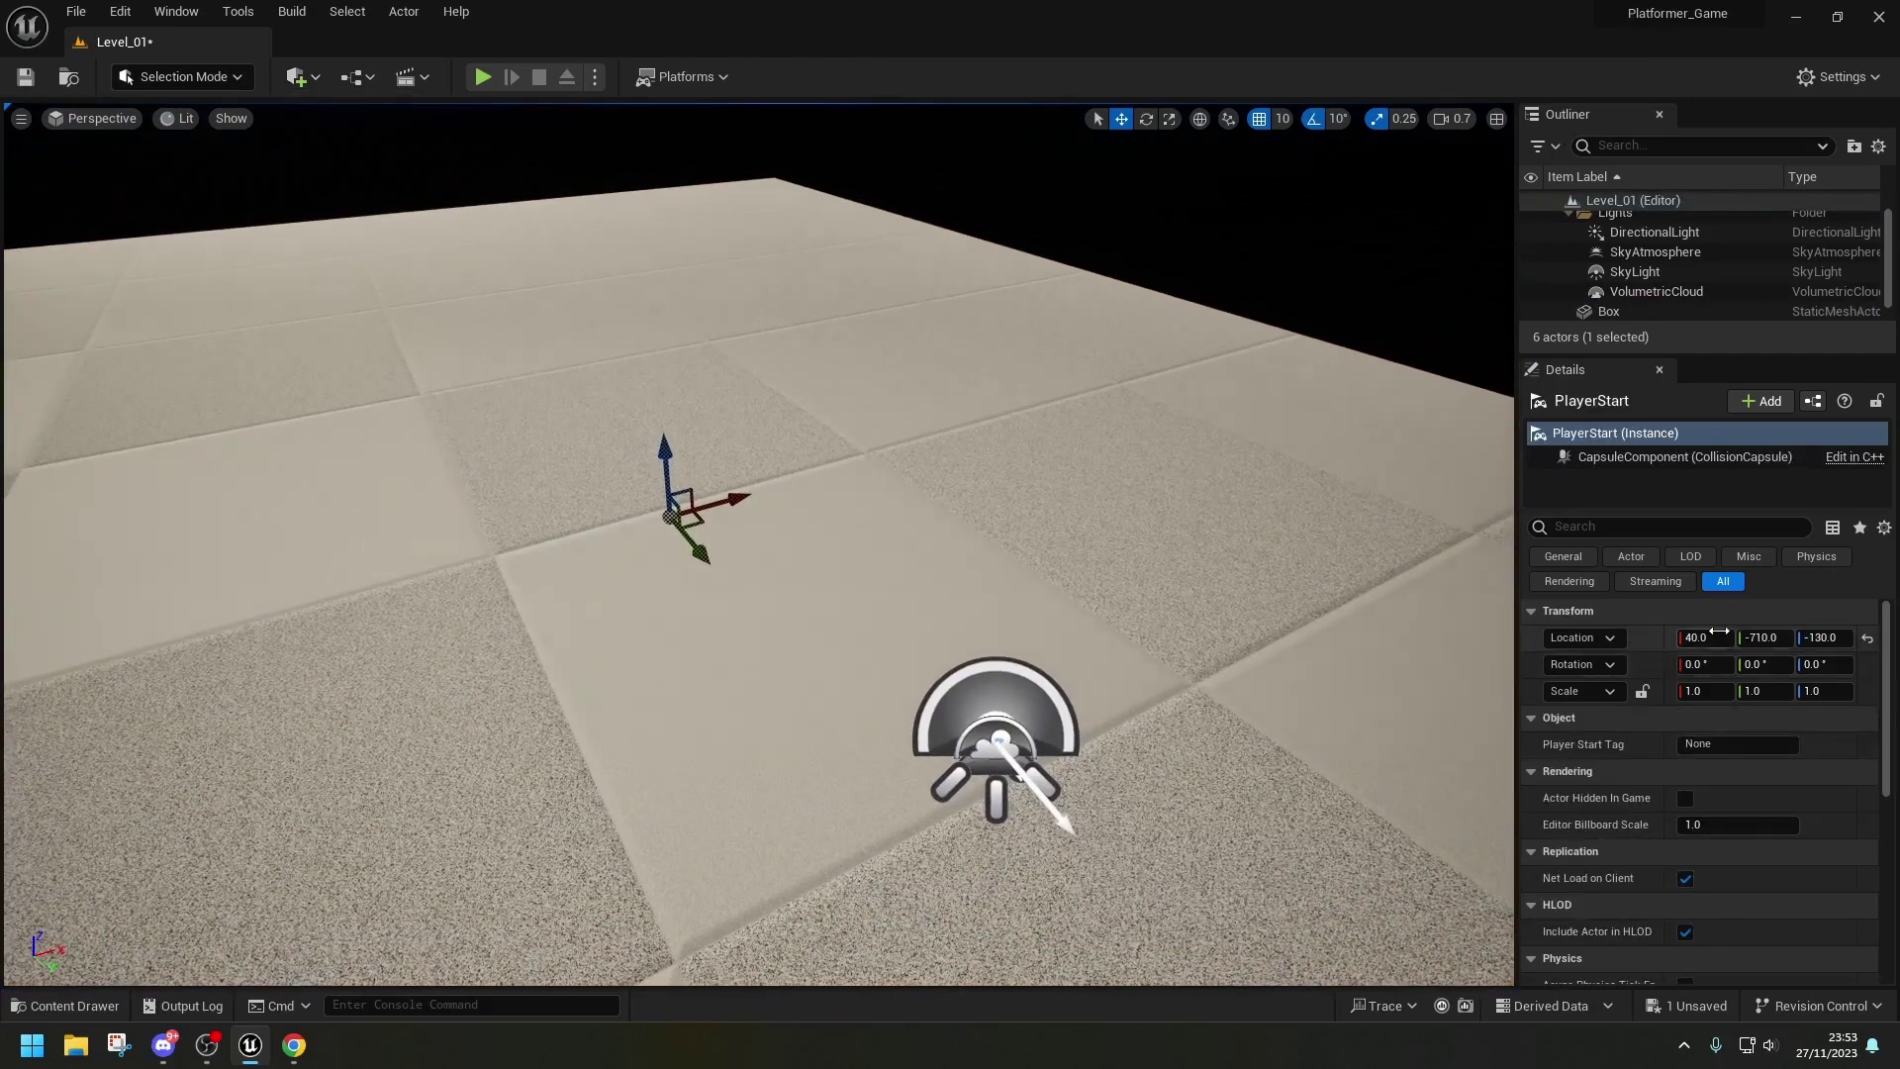
text(0)
key(Tab)
text(0)
key(Tab)
text(0)
key(Return)
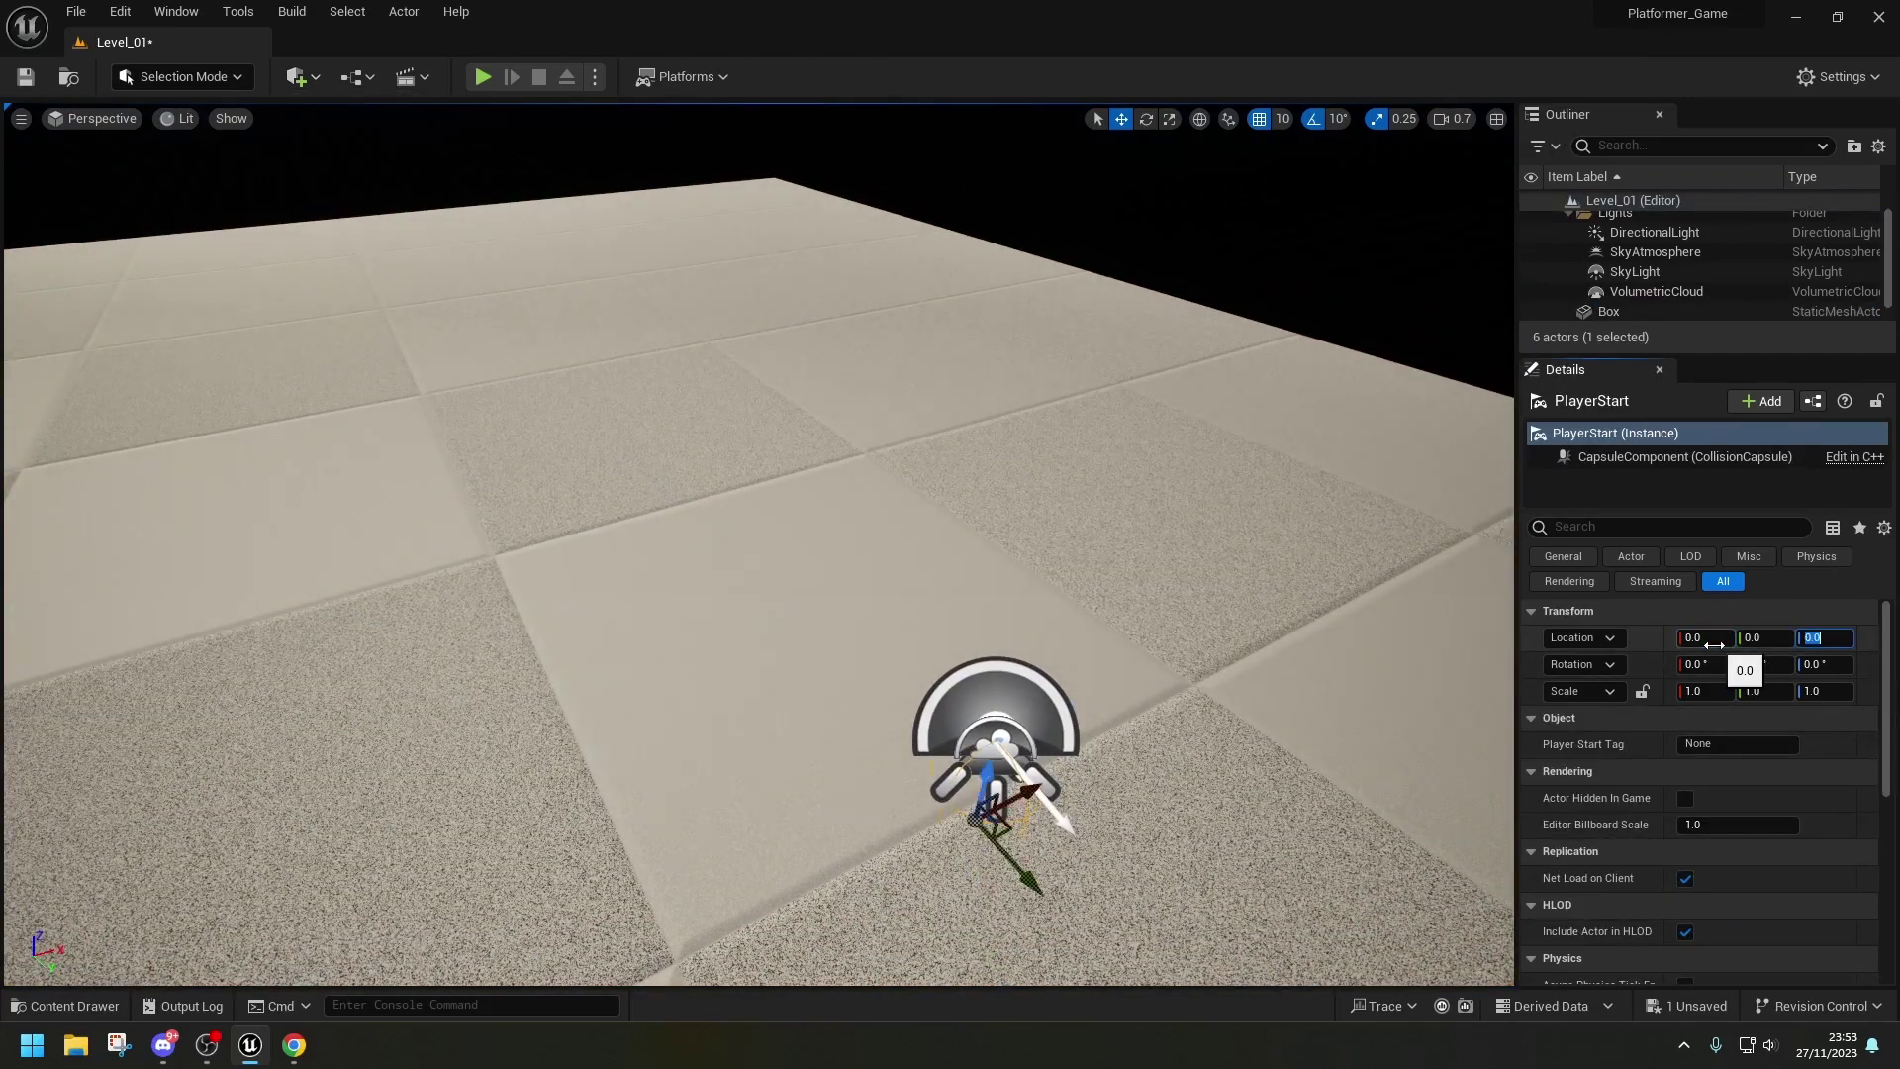
- Move the Player Start to Y -140, Z 180 and browse the Blueprint content folder
right_drag(1242, 779, 1000, 609)
drag(993, 606, 1026, 383)
drag(1078, 453, 888, 423)
right_drag(1297, 546, 1297, 556)
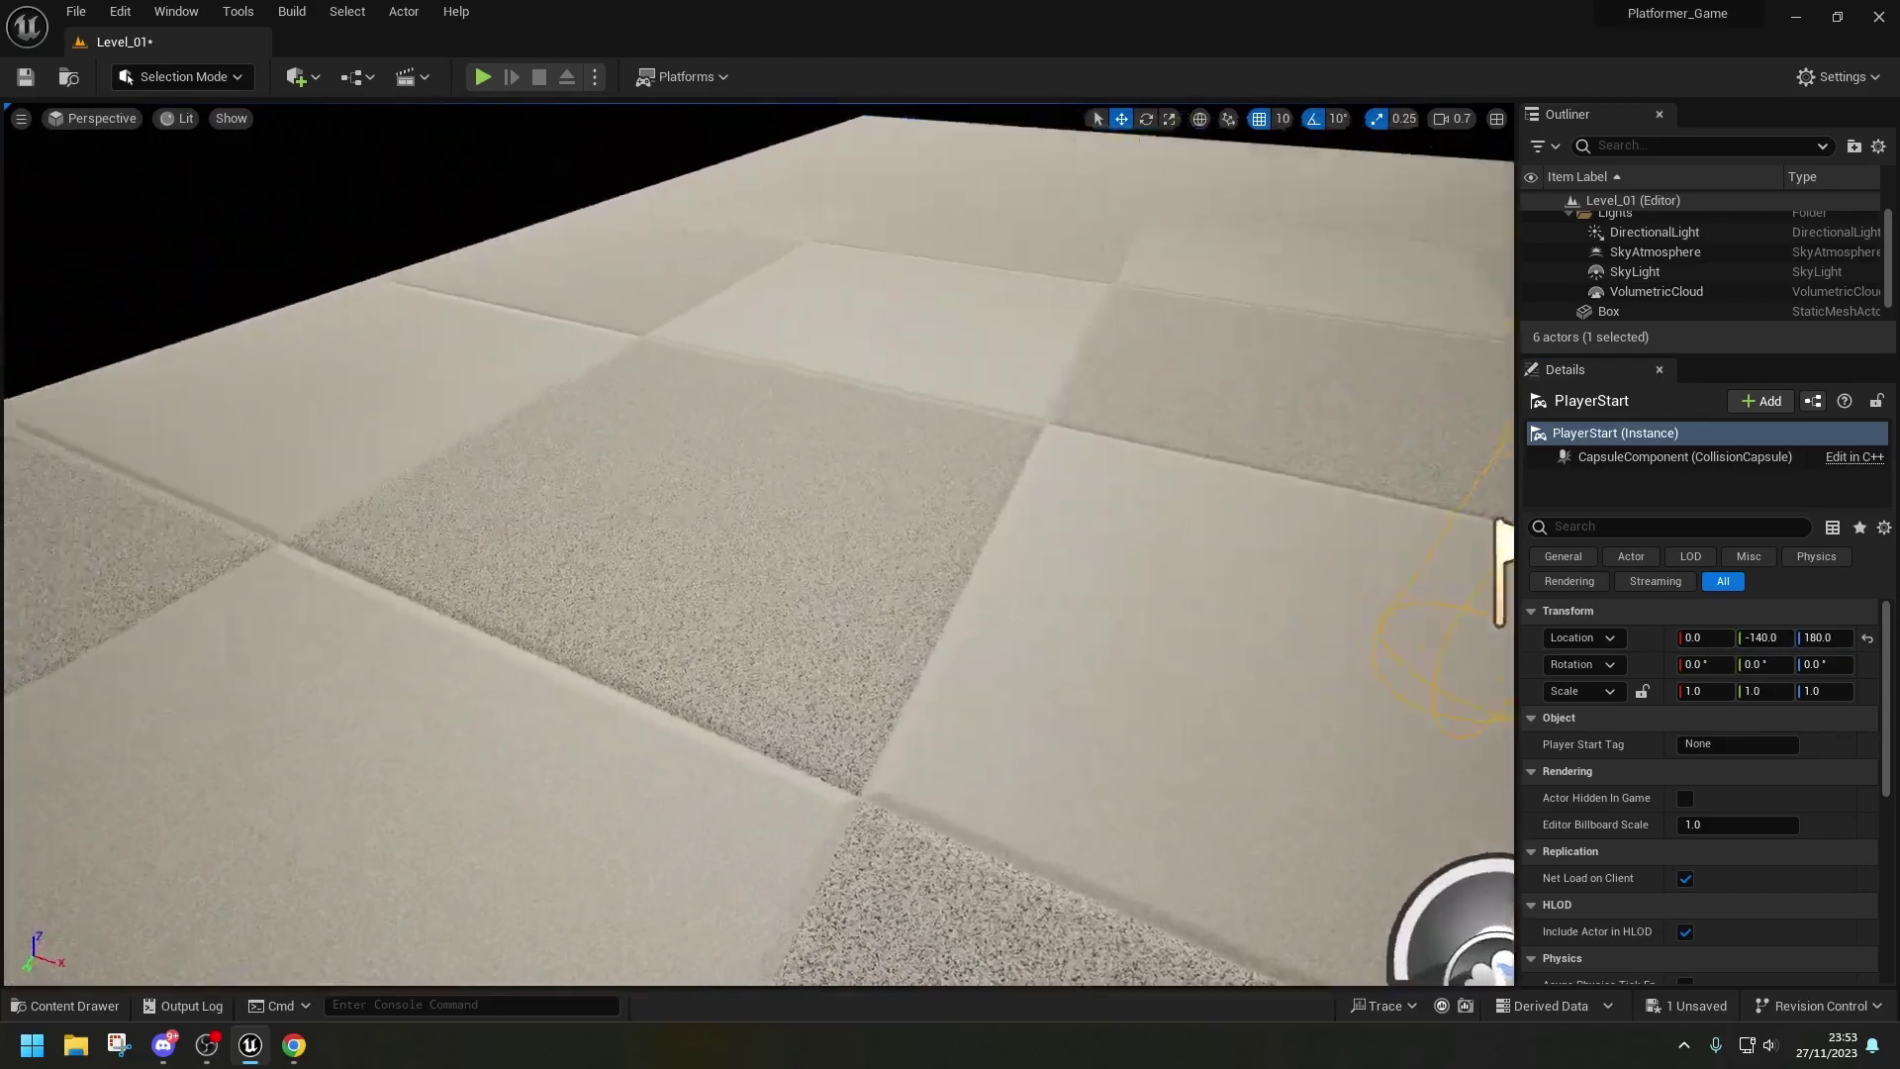
right_drag(1263, 534, 978, 446)
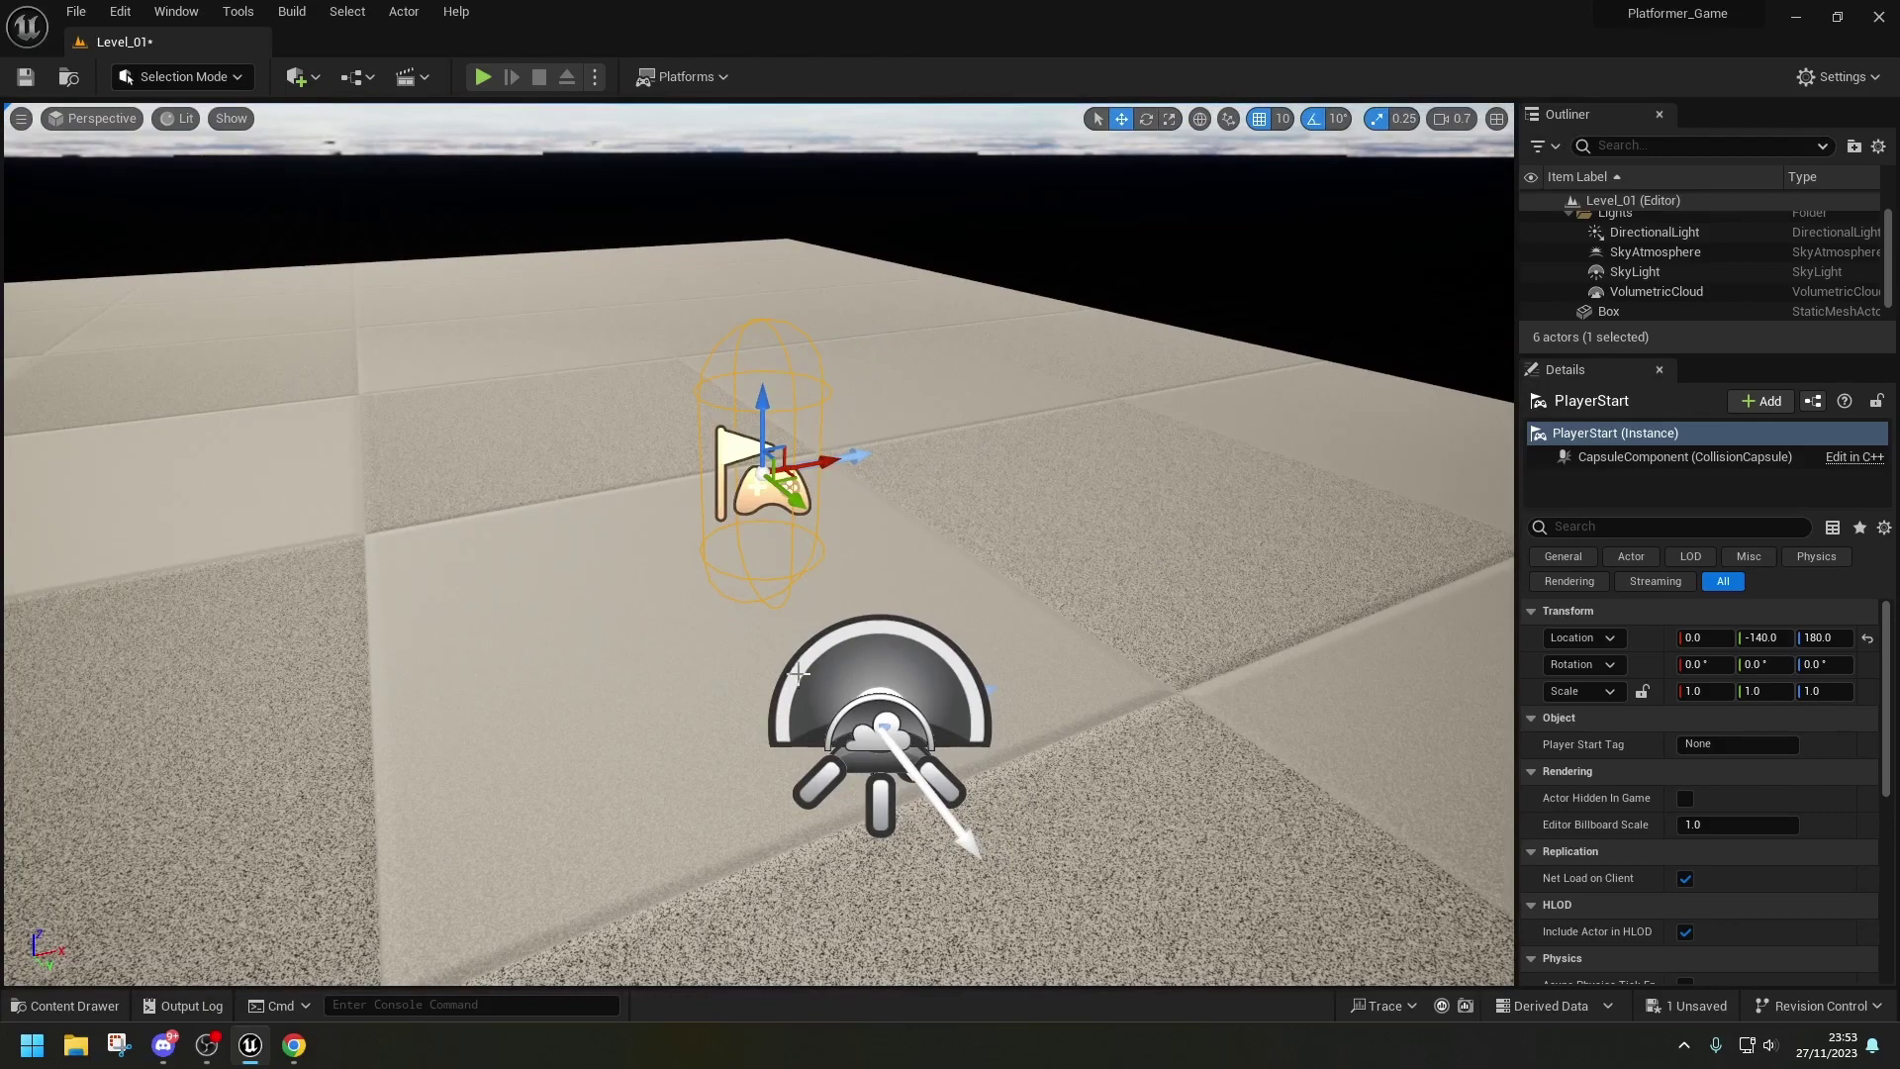
click(64, 1005)
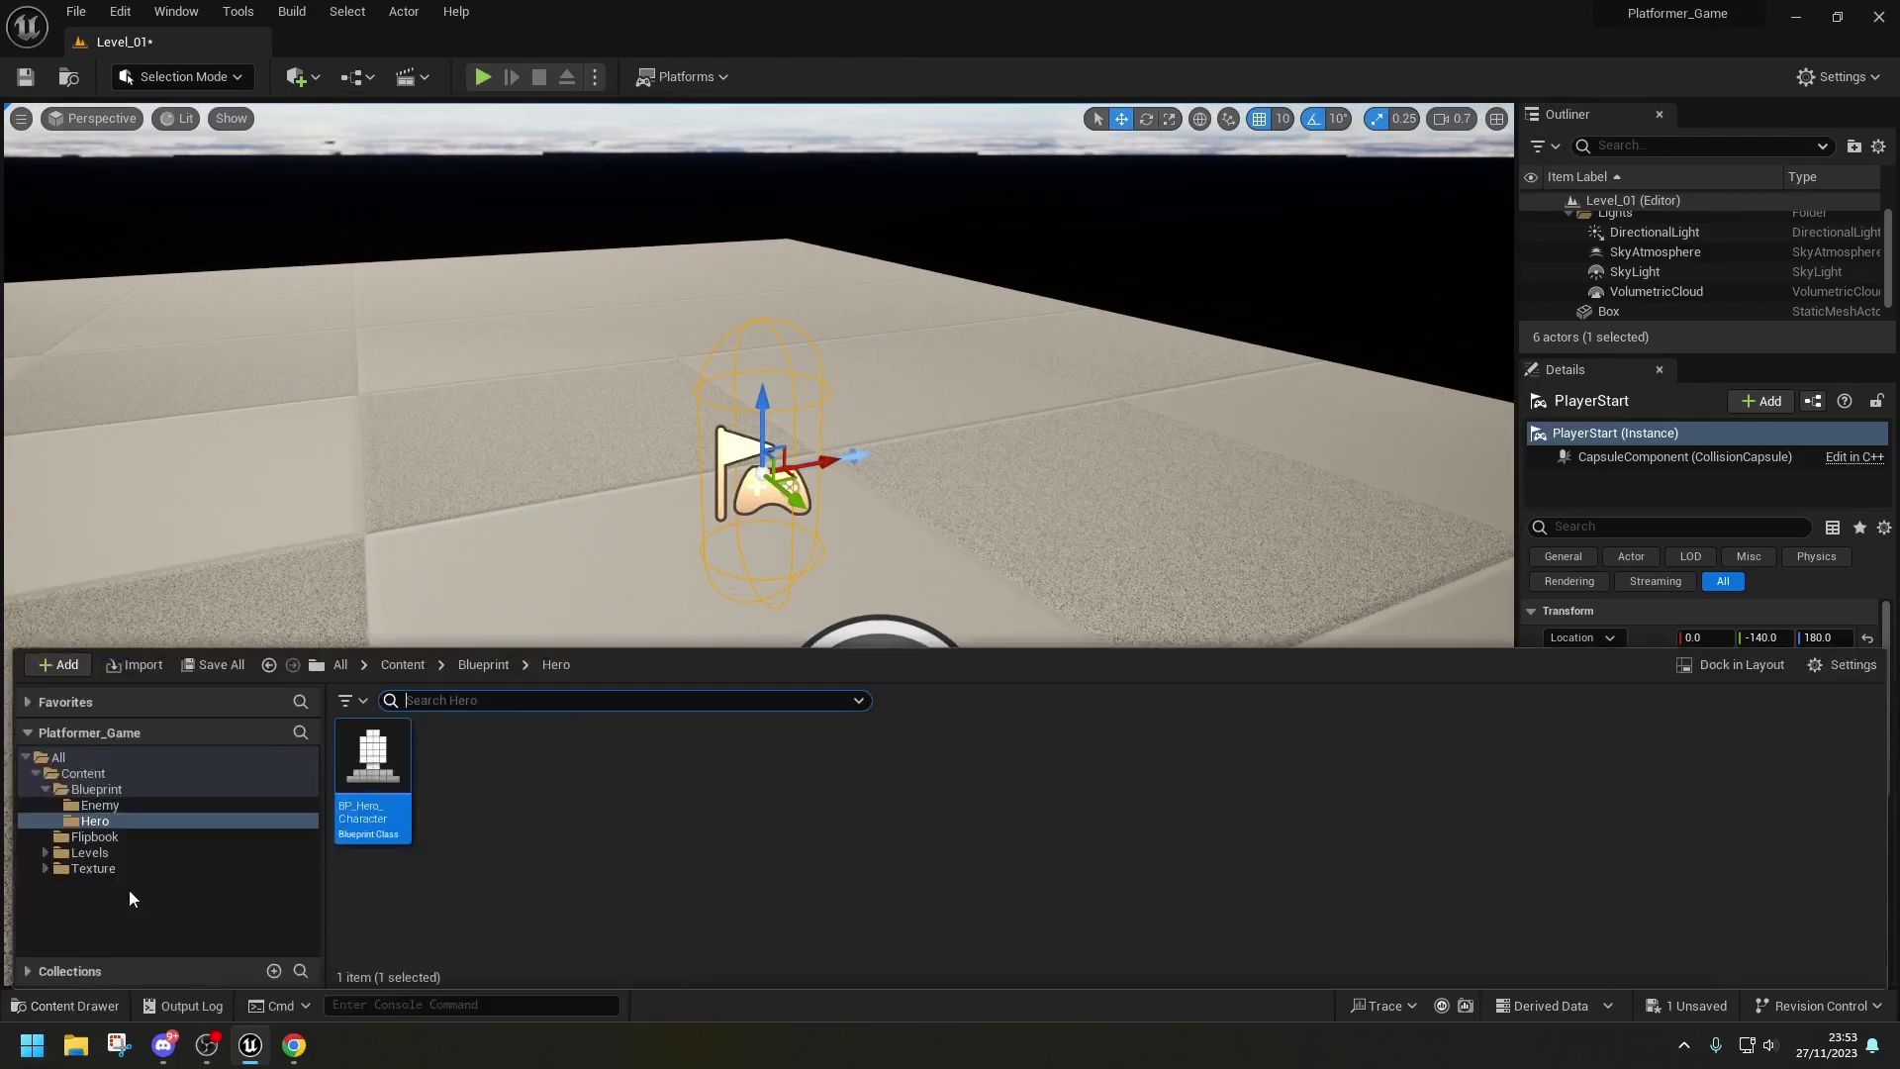
click(110, 788)
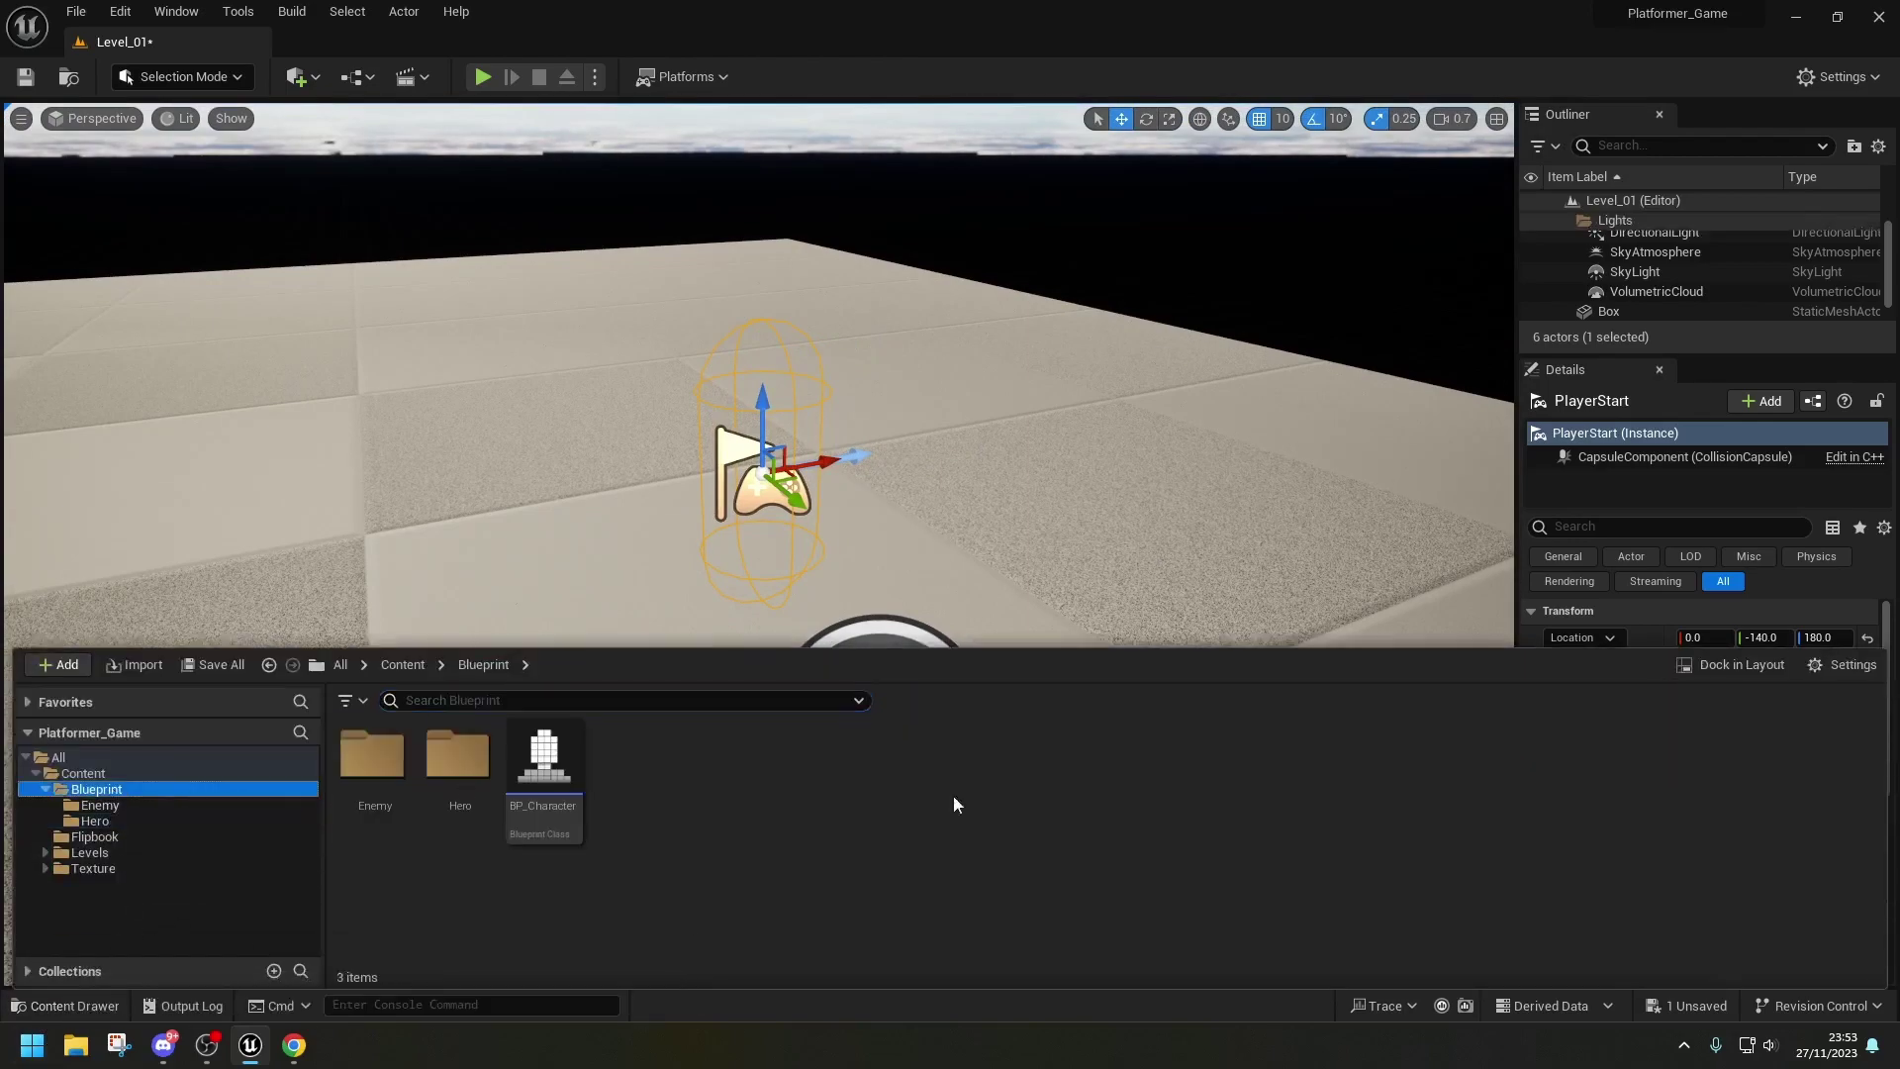
- Create a Game Mode Base blueprint named GMD_Platformer_Game in the Blueprint folder
right_click(672, 797)
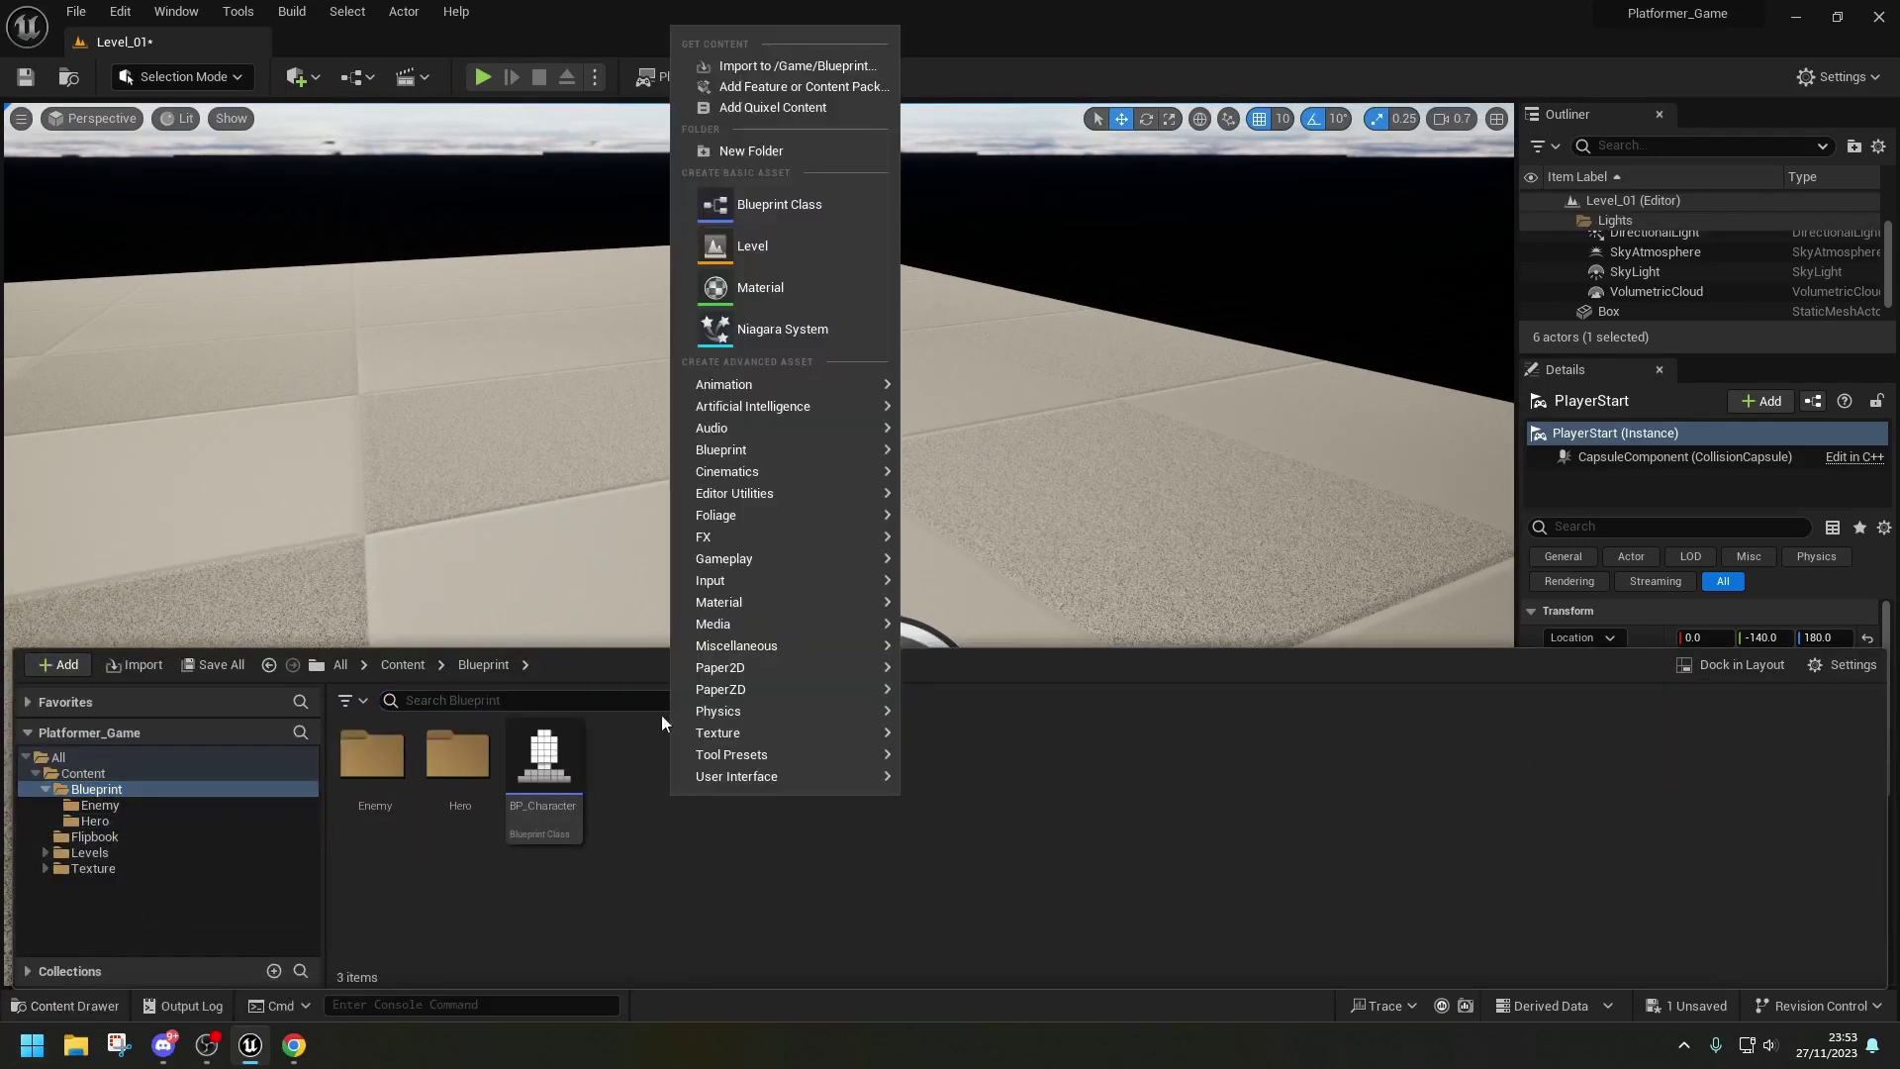
click(828, 206)
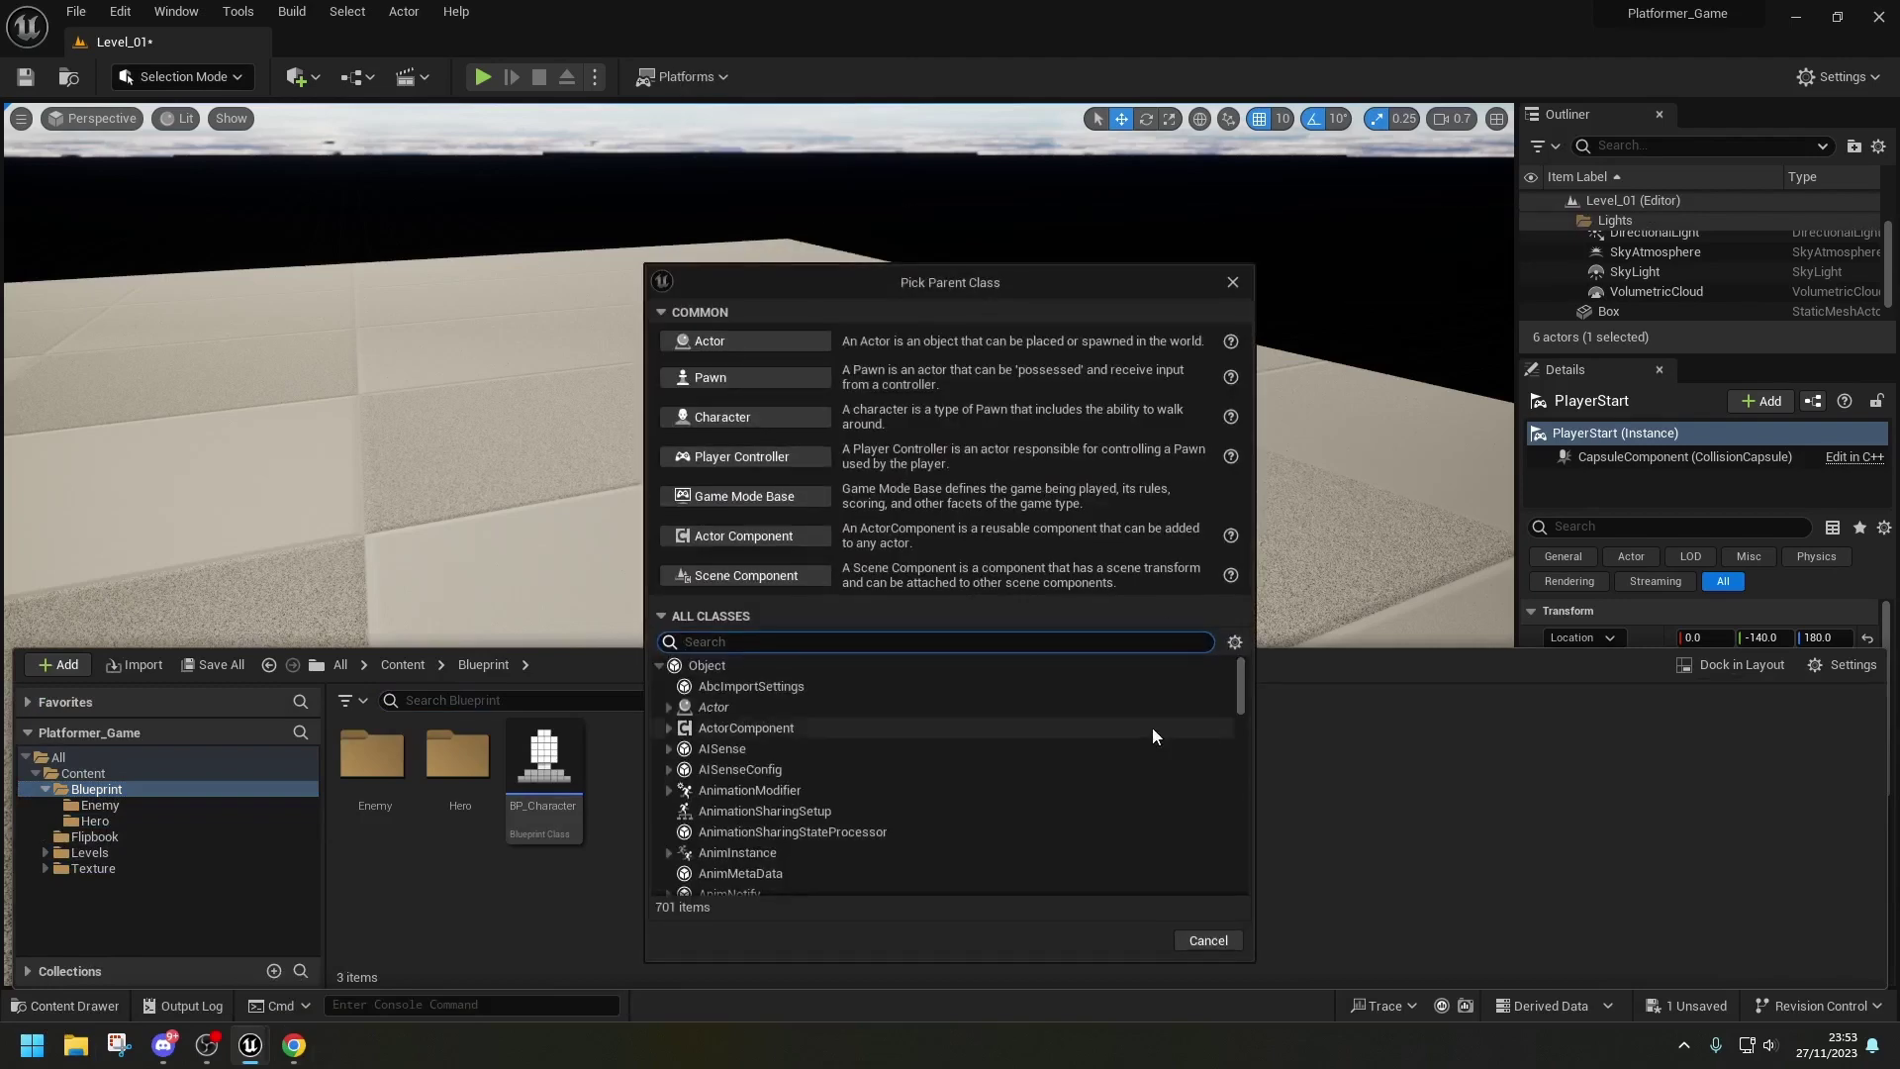
click(750, 493)
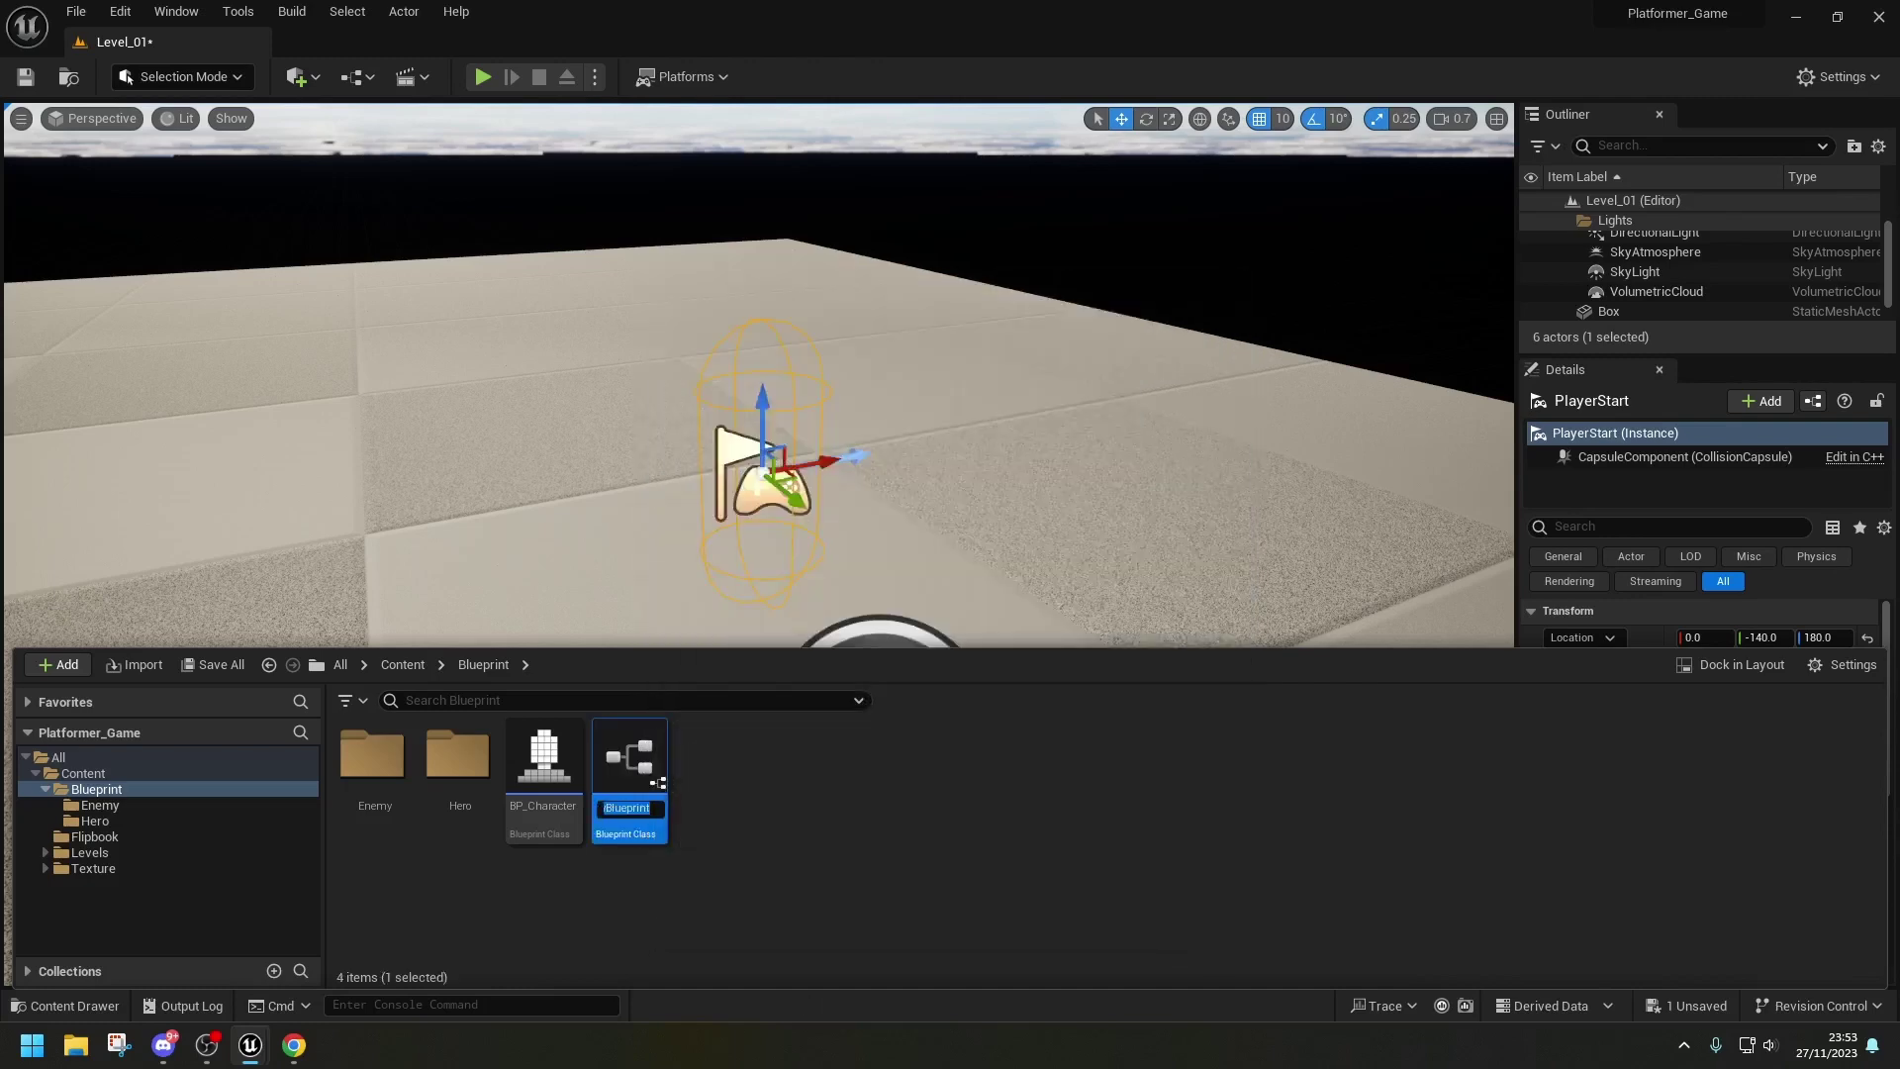
text(GM)
key(Return)
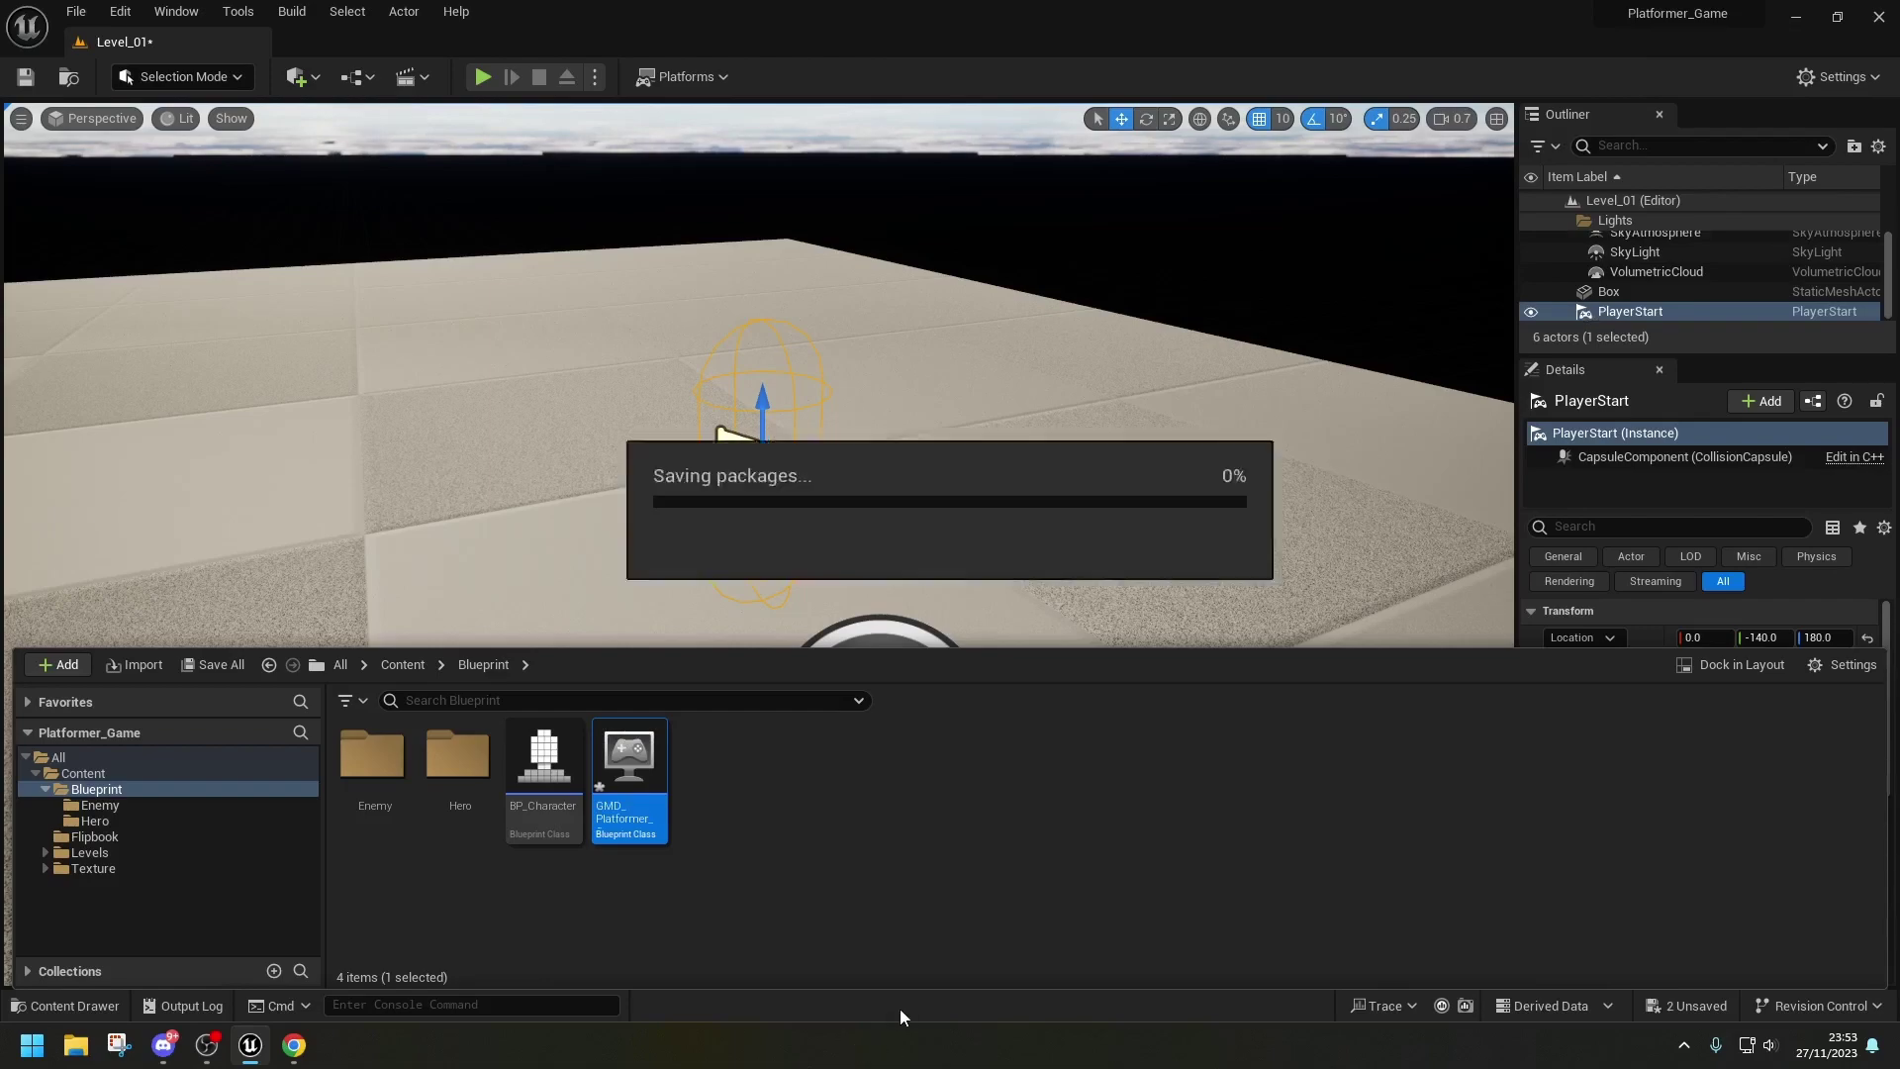
- Set GMD_Platformer_Game's Default Pawn Class to BP_Hero_Character, then compile, save and close it
double_click(635, 778)
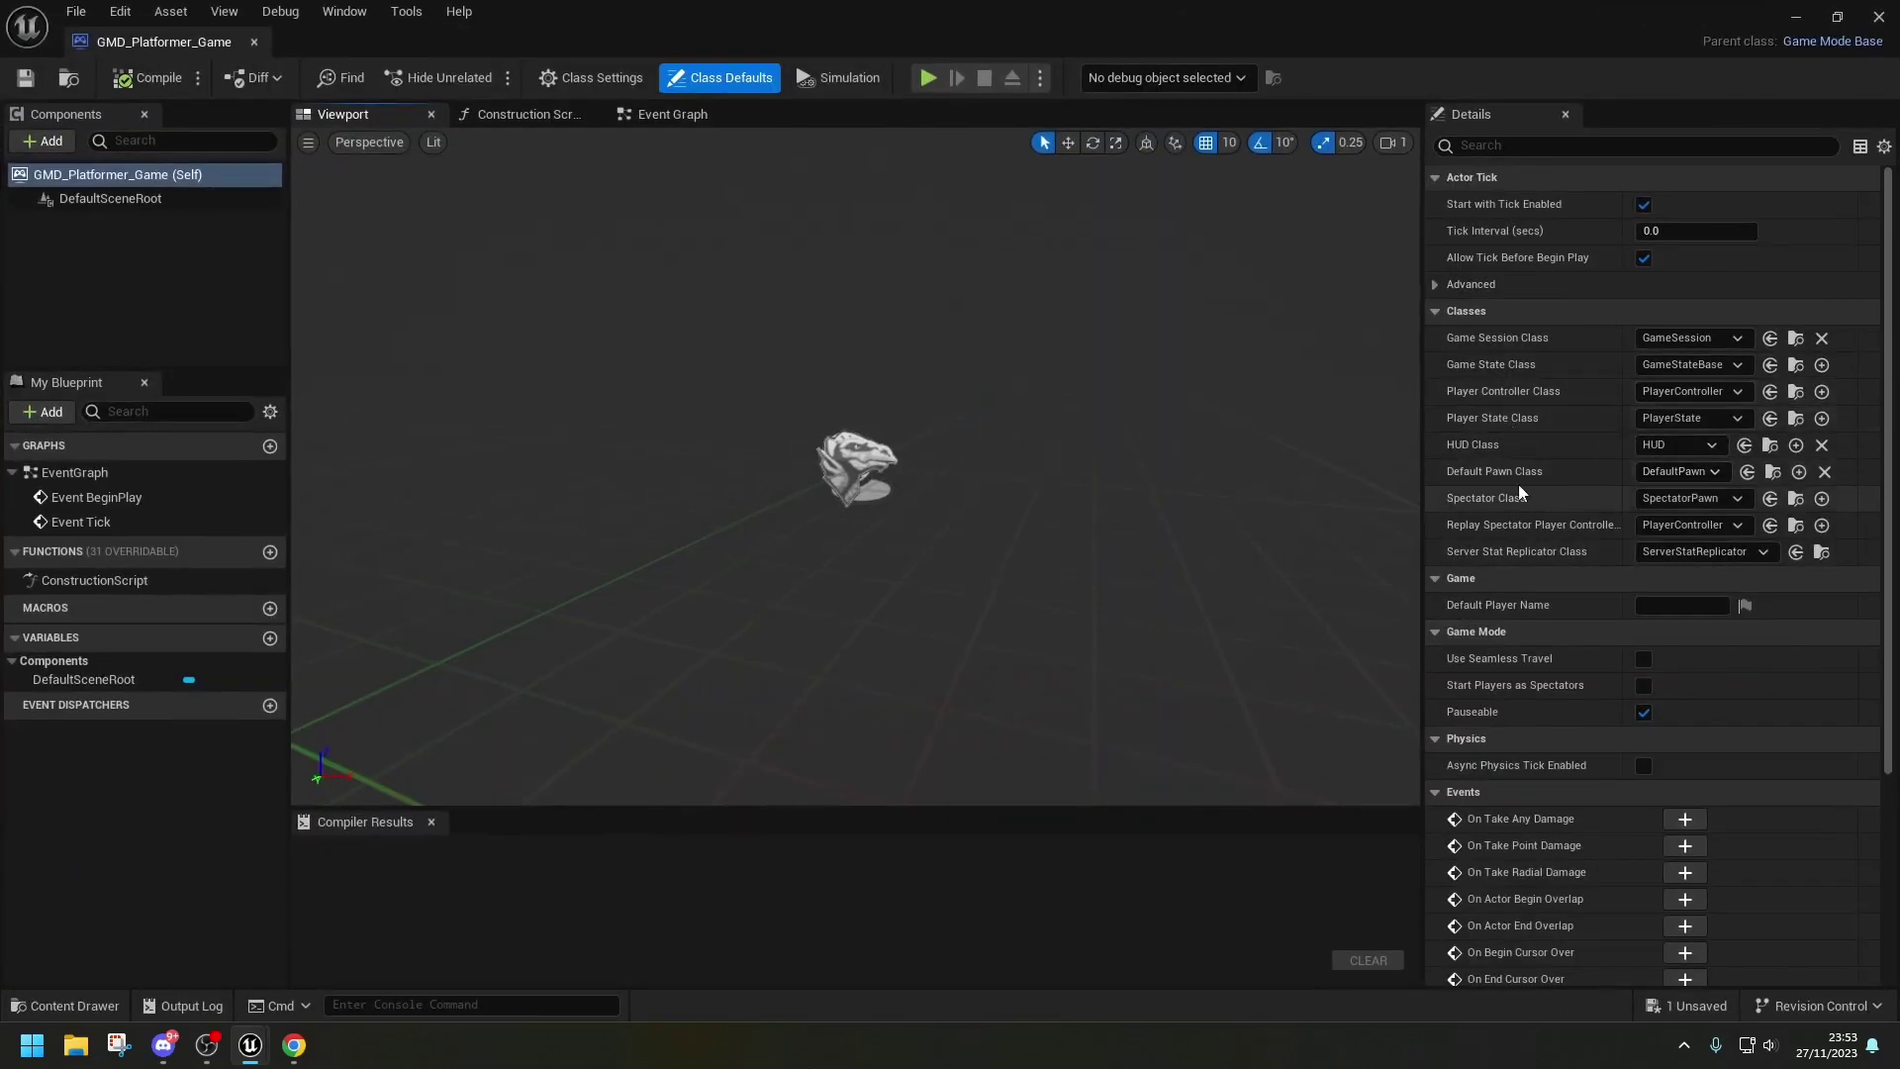
click(1672, 478)
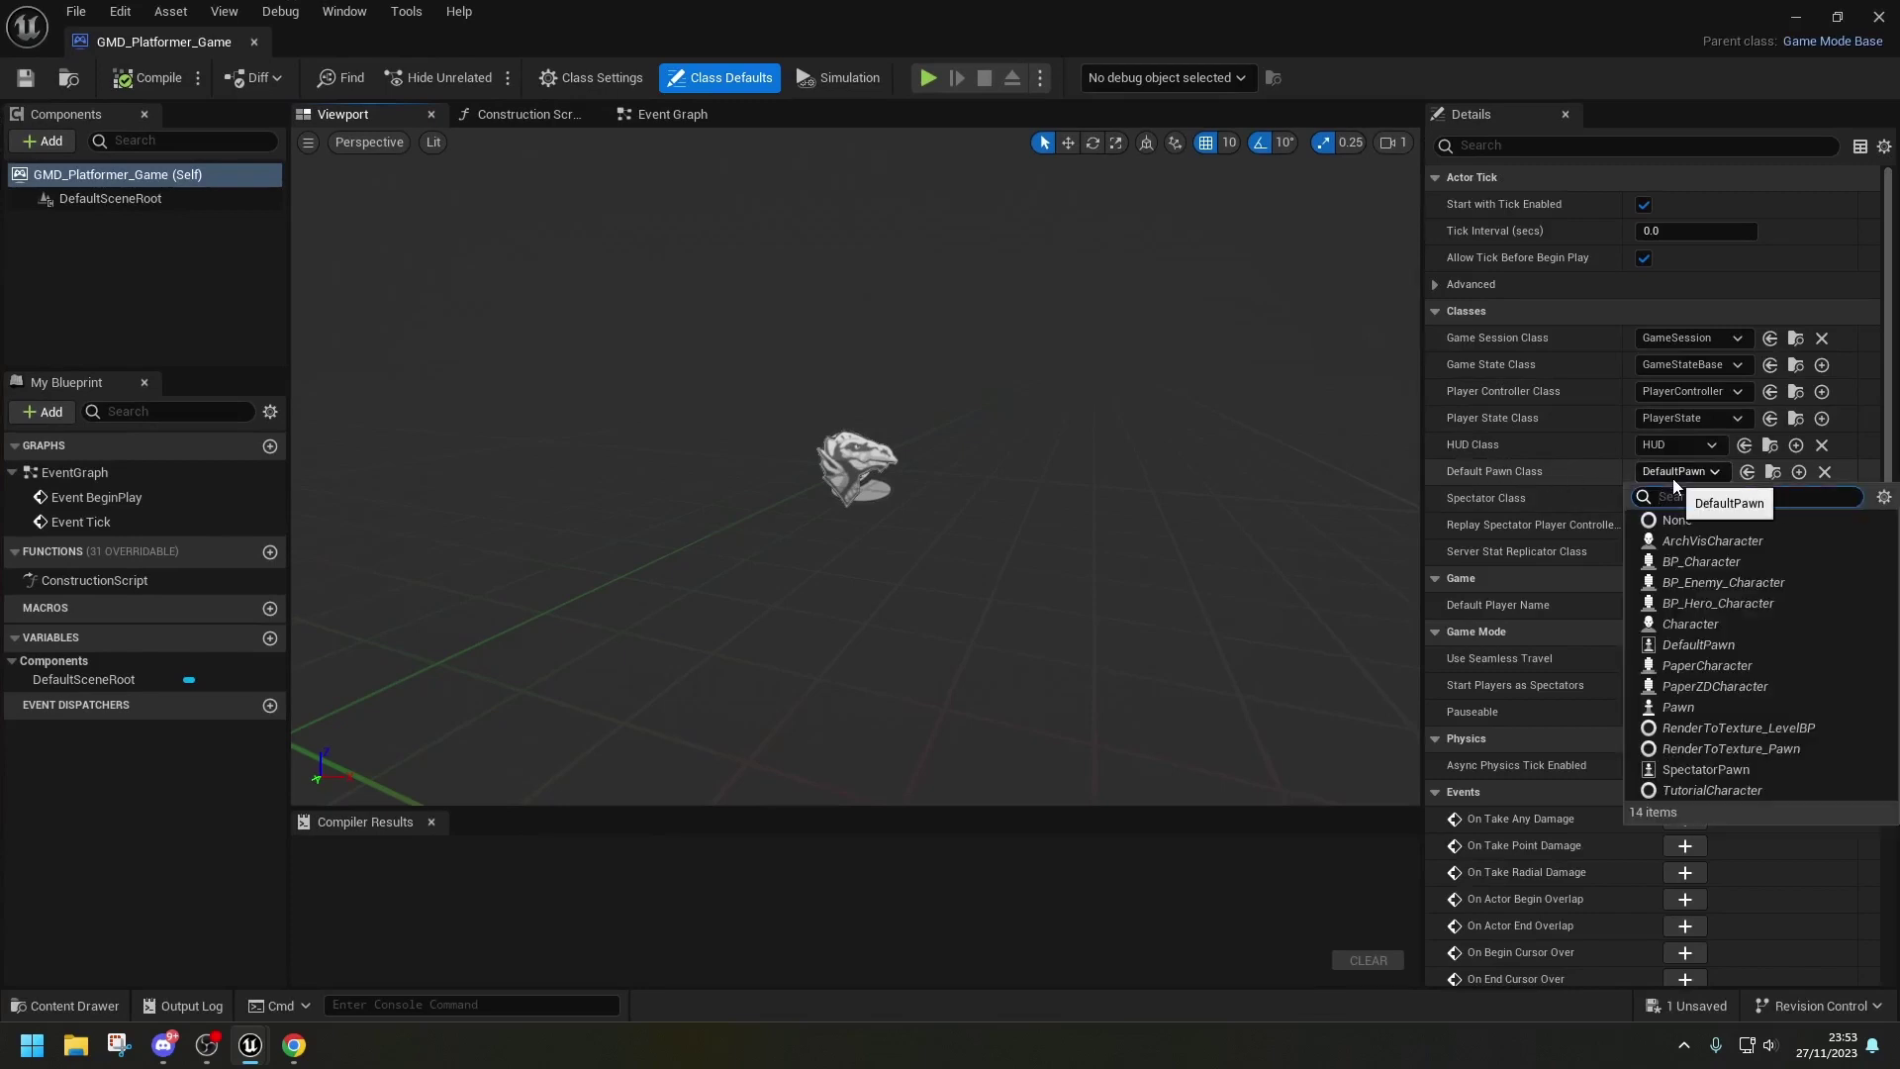
click(1708, 601)
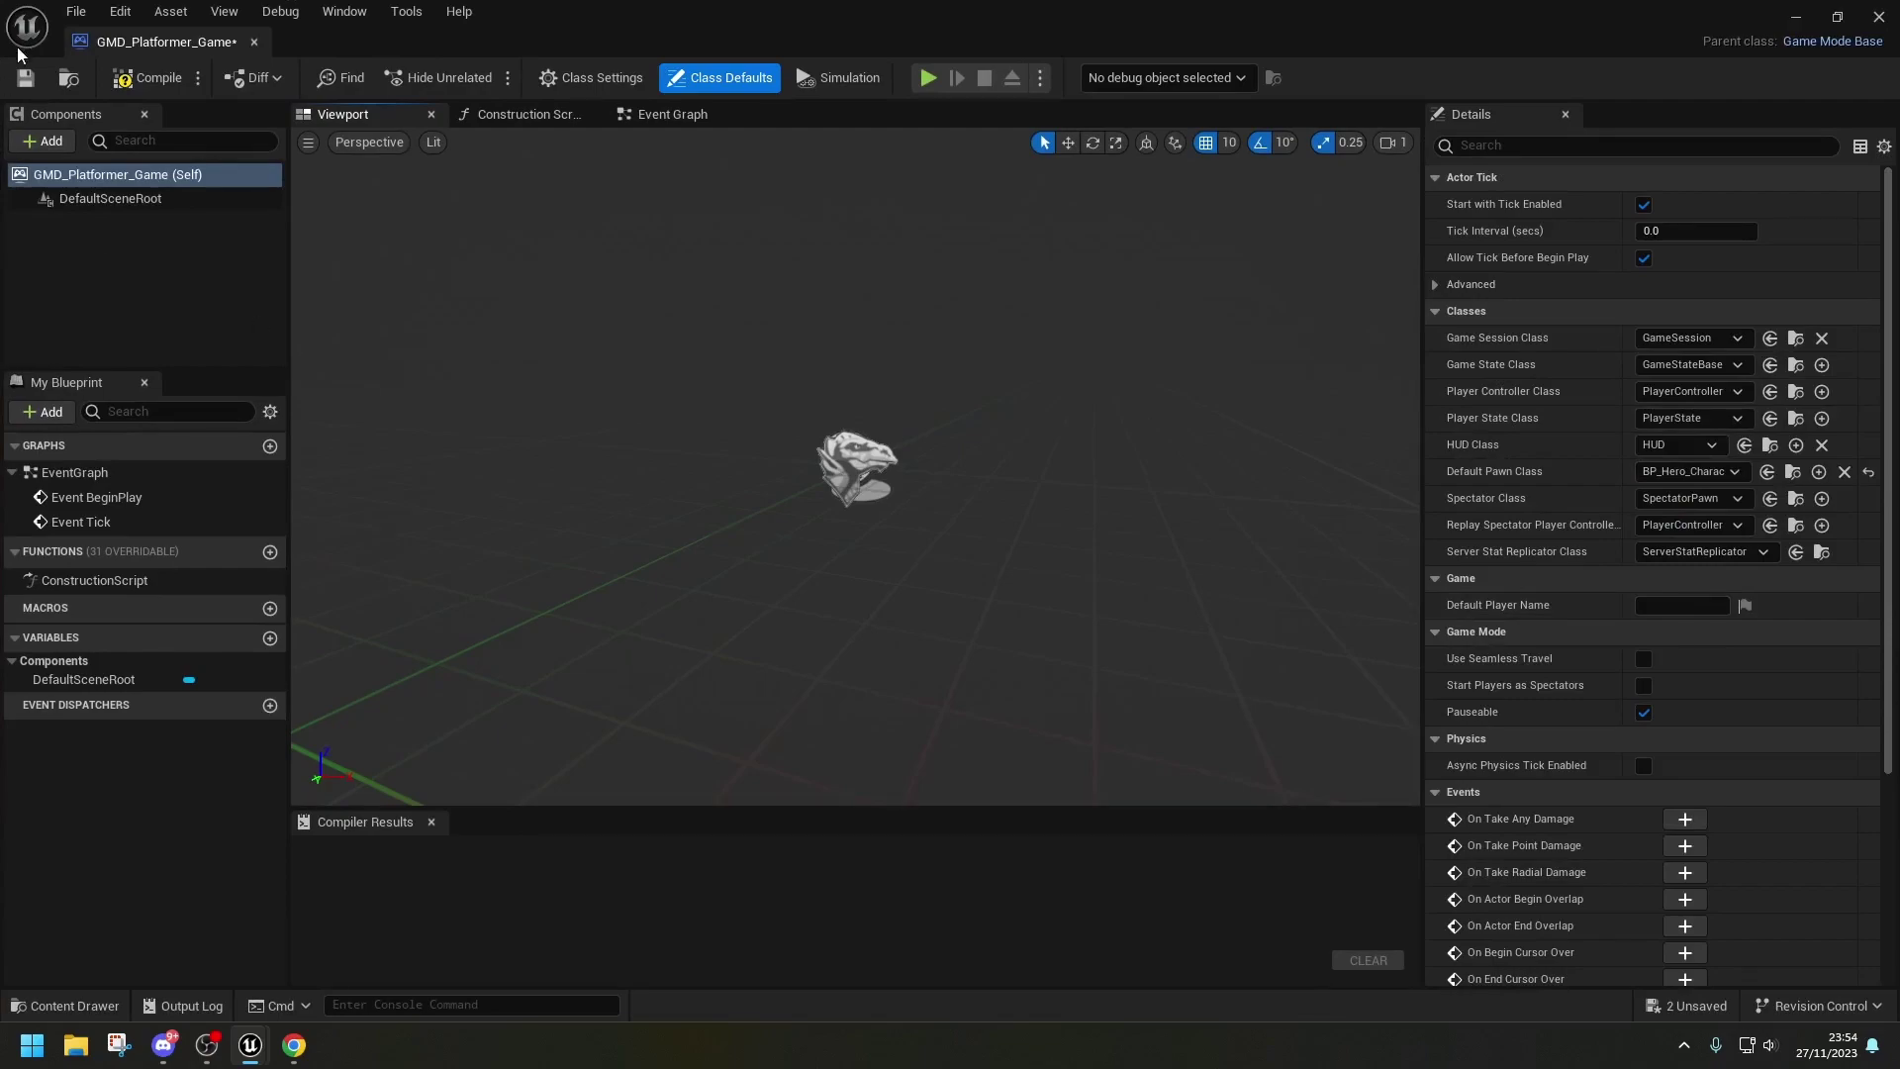
click(146, 78)
key(ctrl+s)
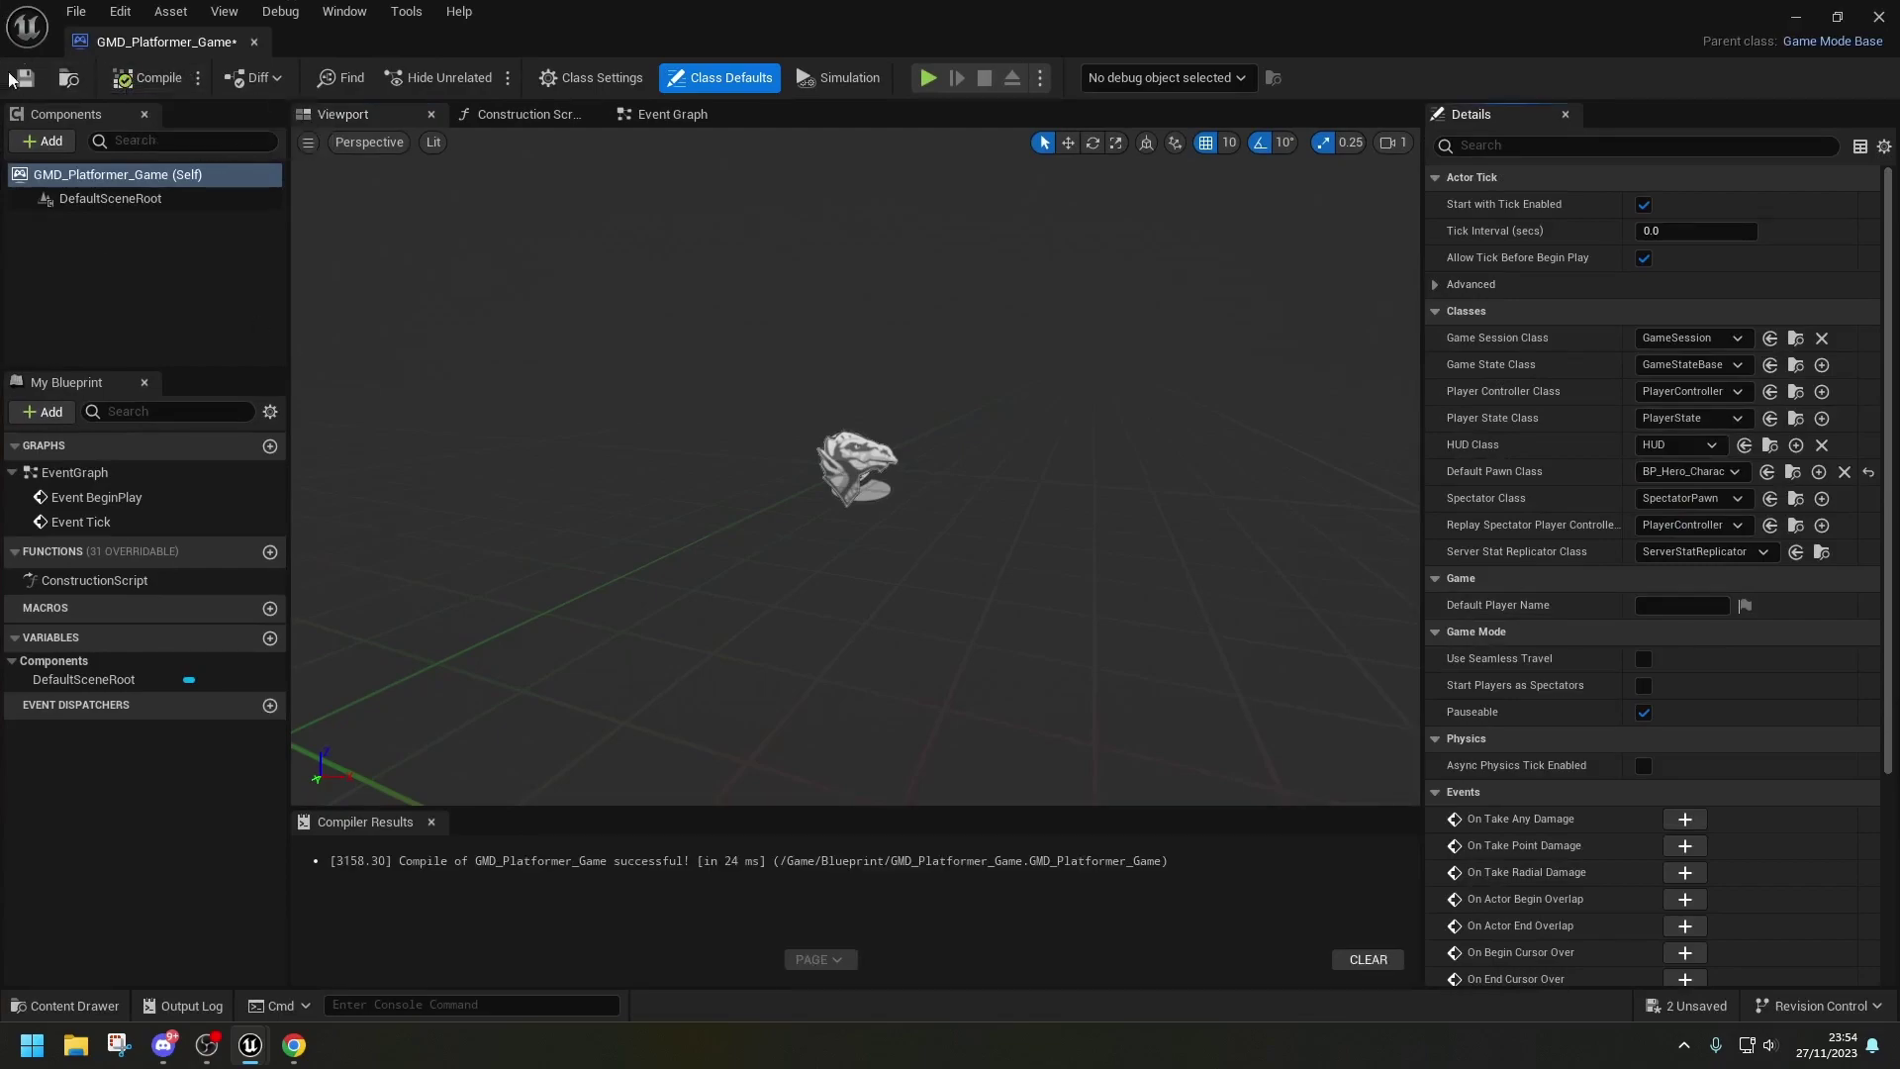
click(254, 42)
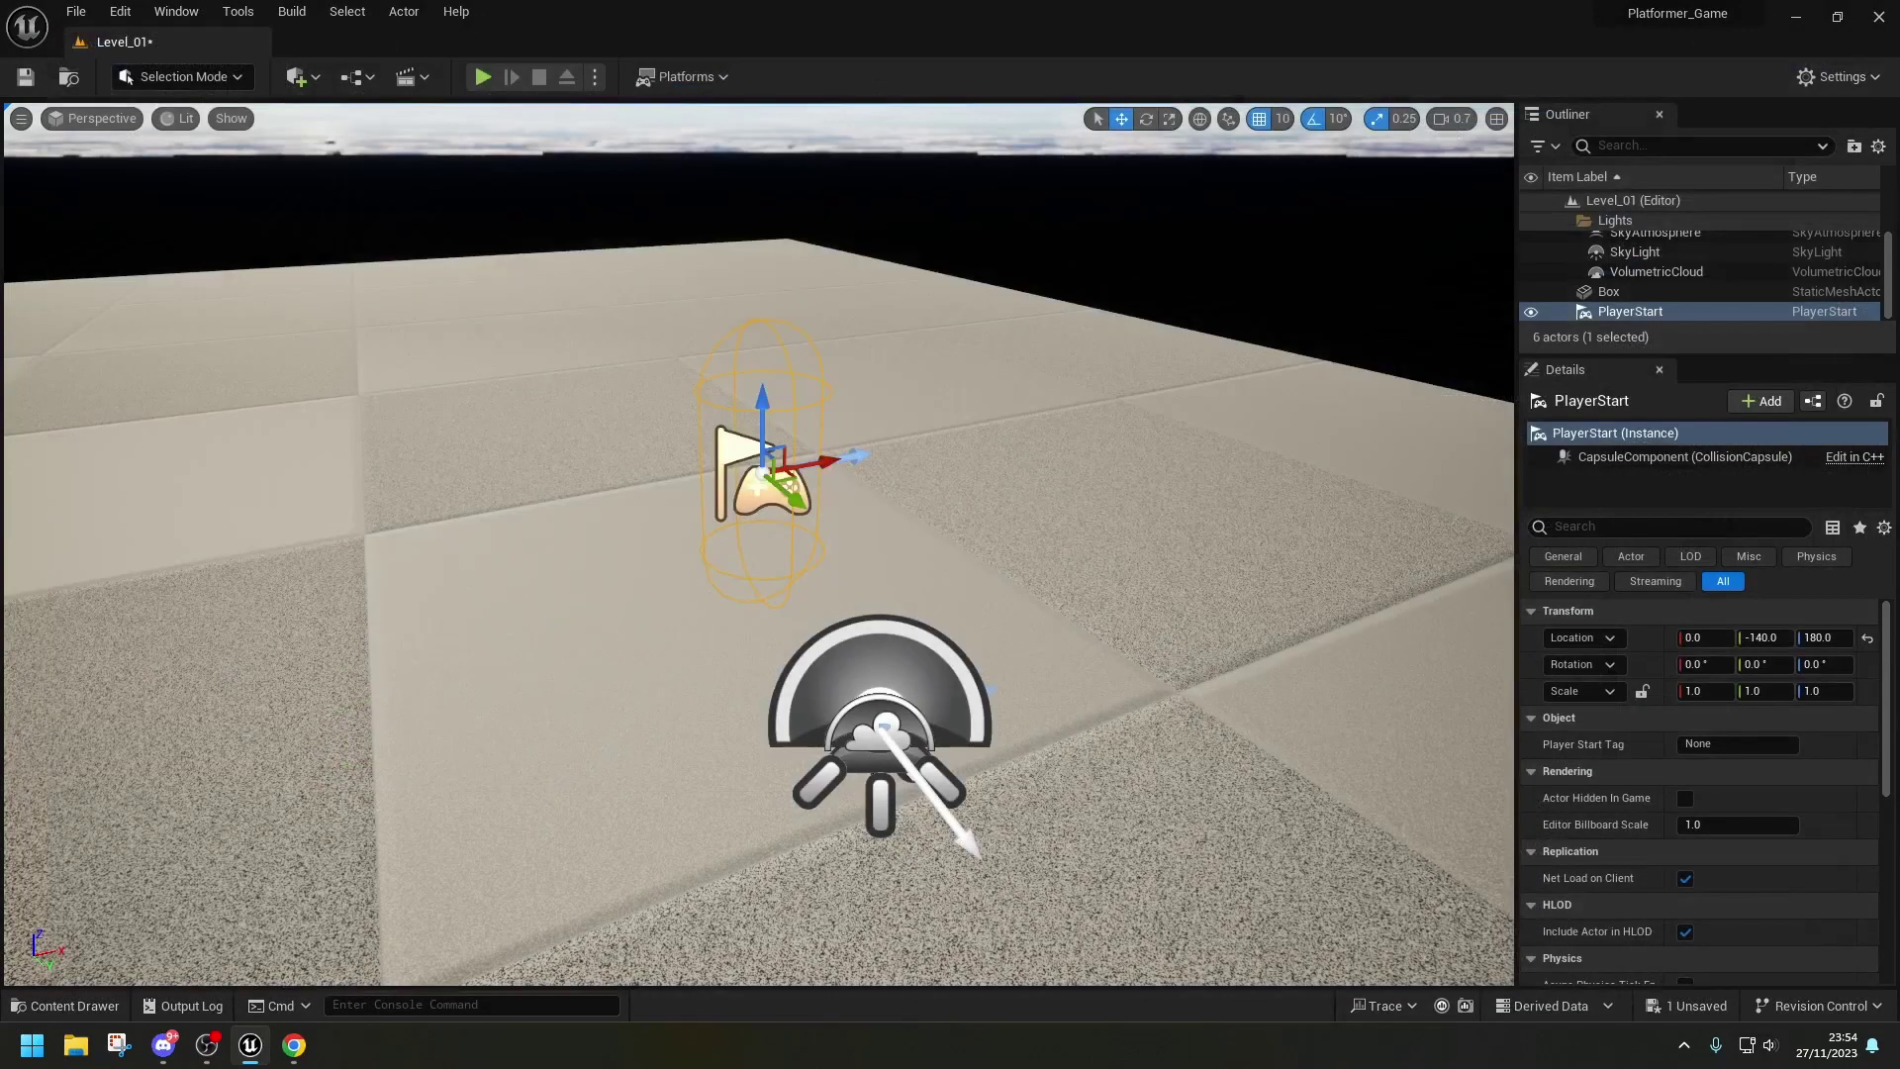
right_drag(674, 604, 674, 605)
right_drag(556, 606, 542, 675)
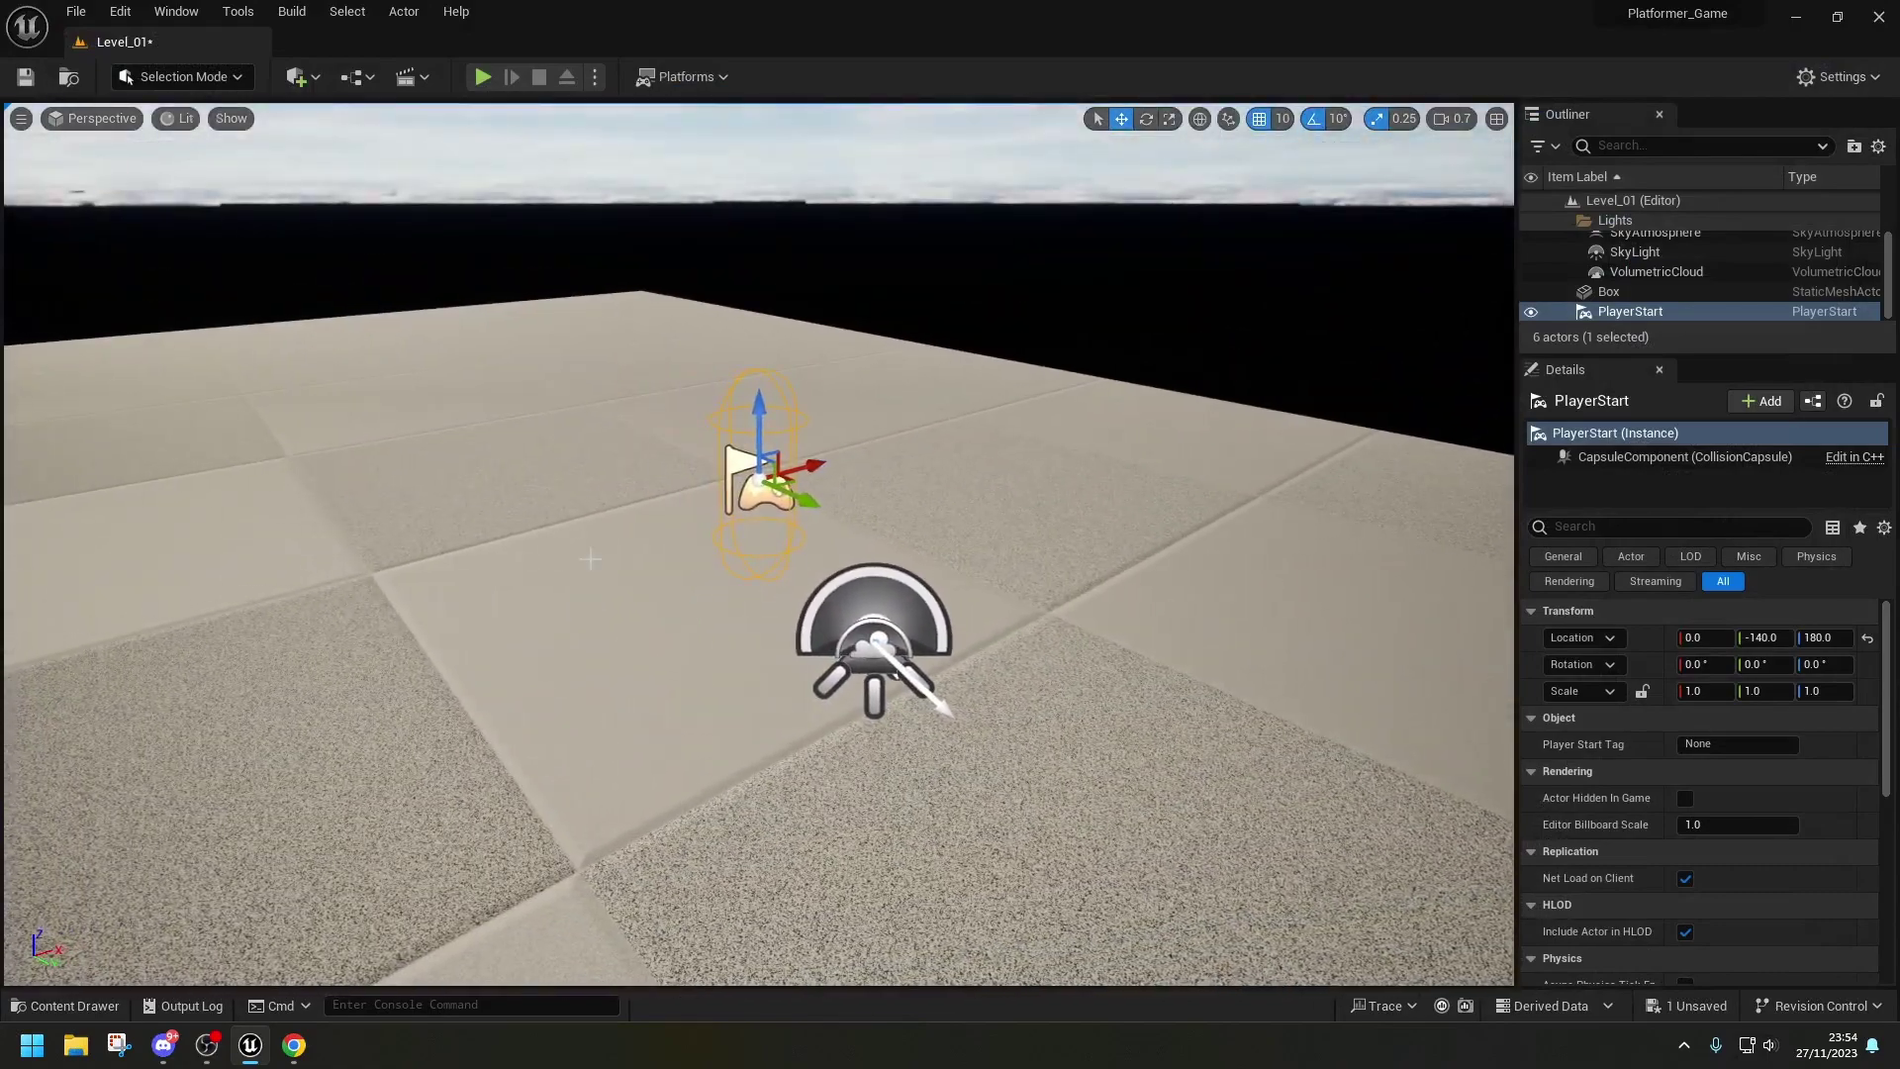
- In Project Settings Maps & Modes, set Default GameMode GMD_Platformer_Game and both startup maps to Level_01
click(120, 11)
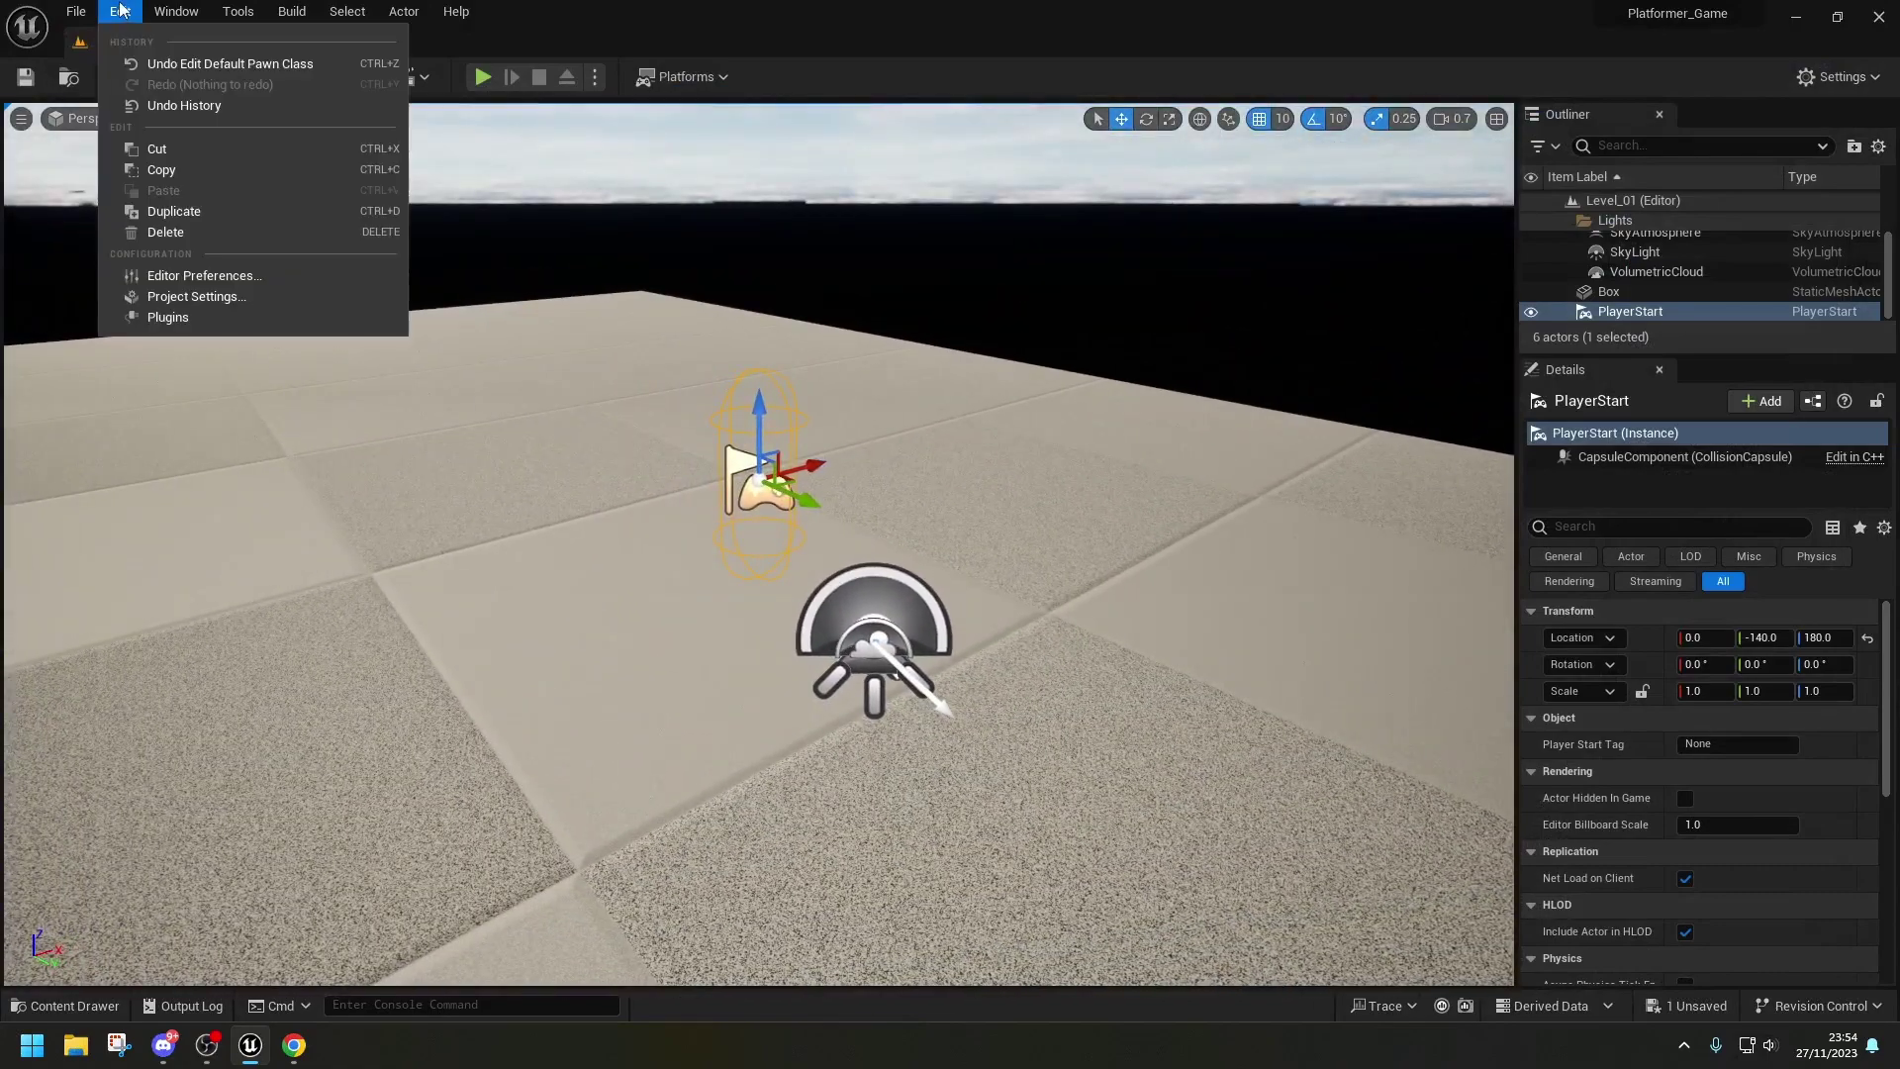
click(218, 305)
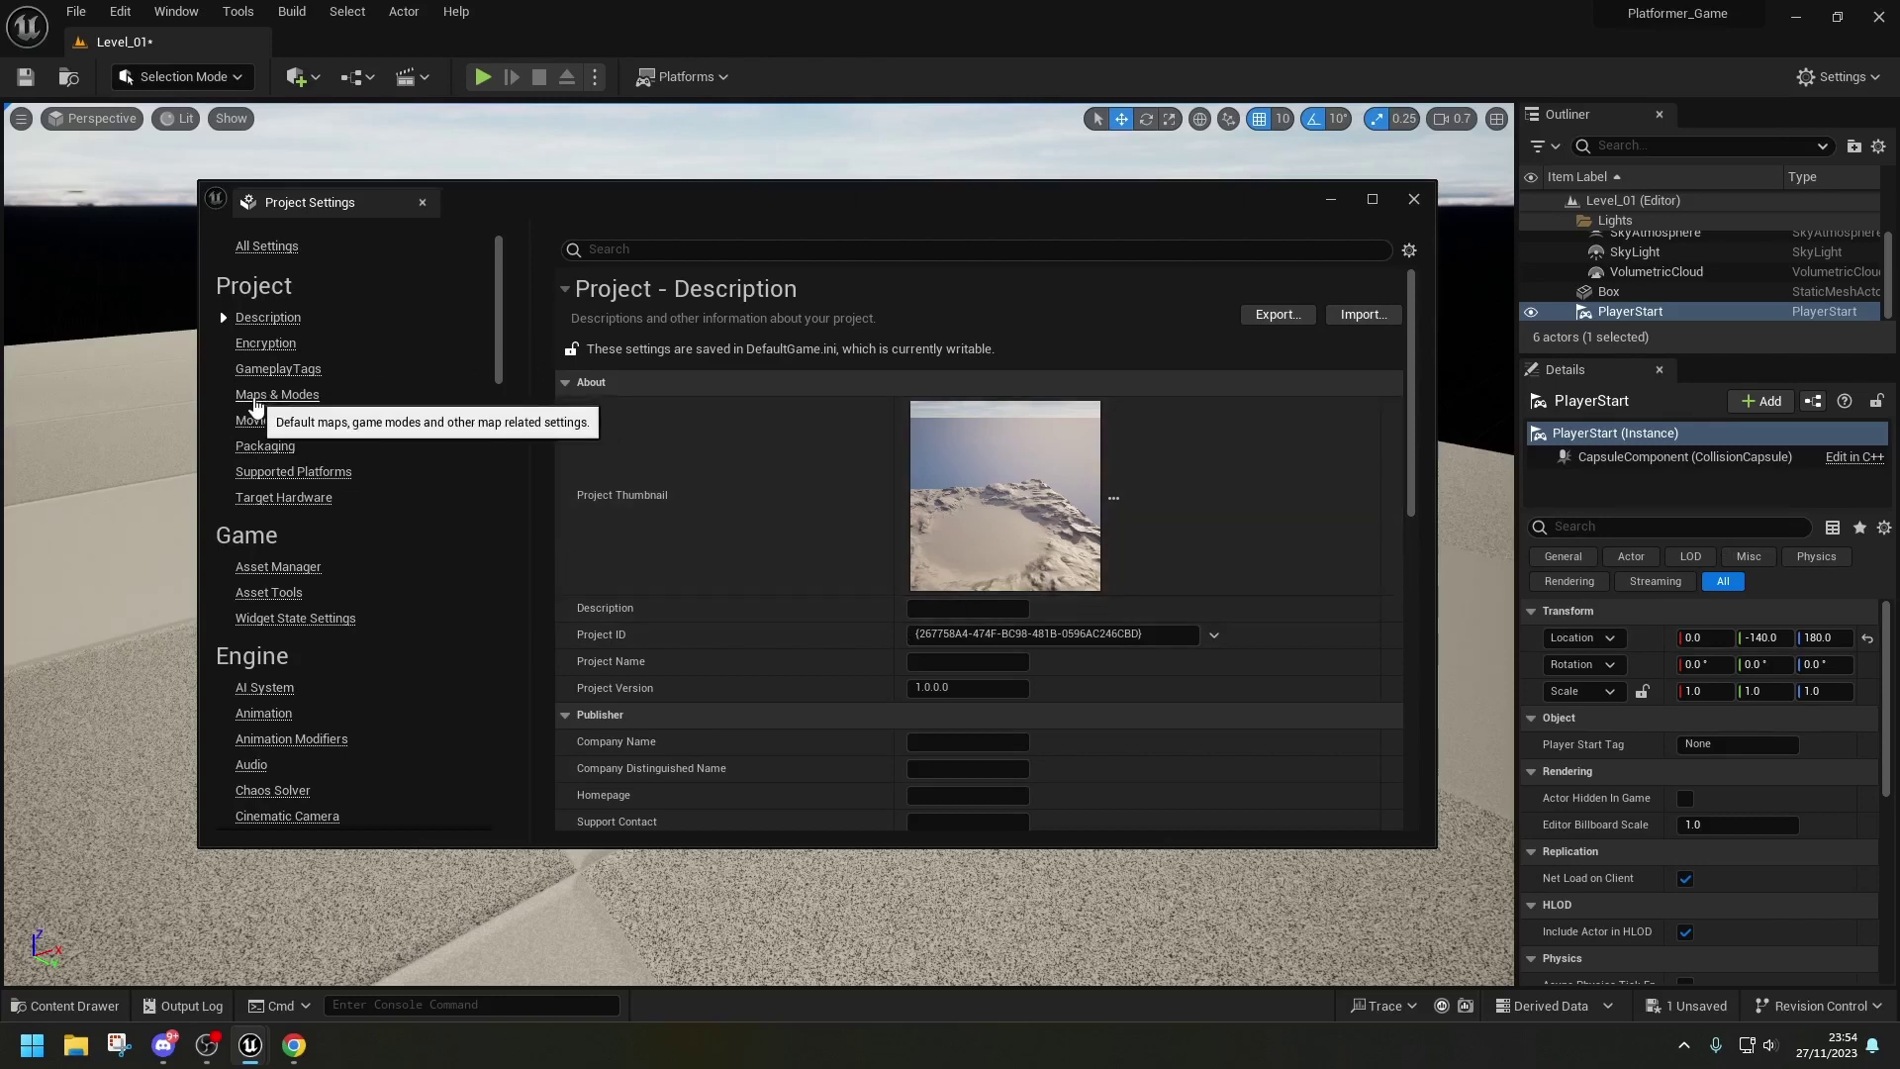
click(256, 397)
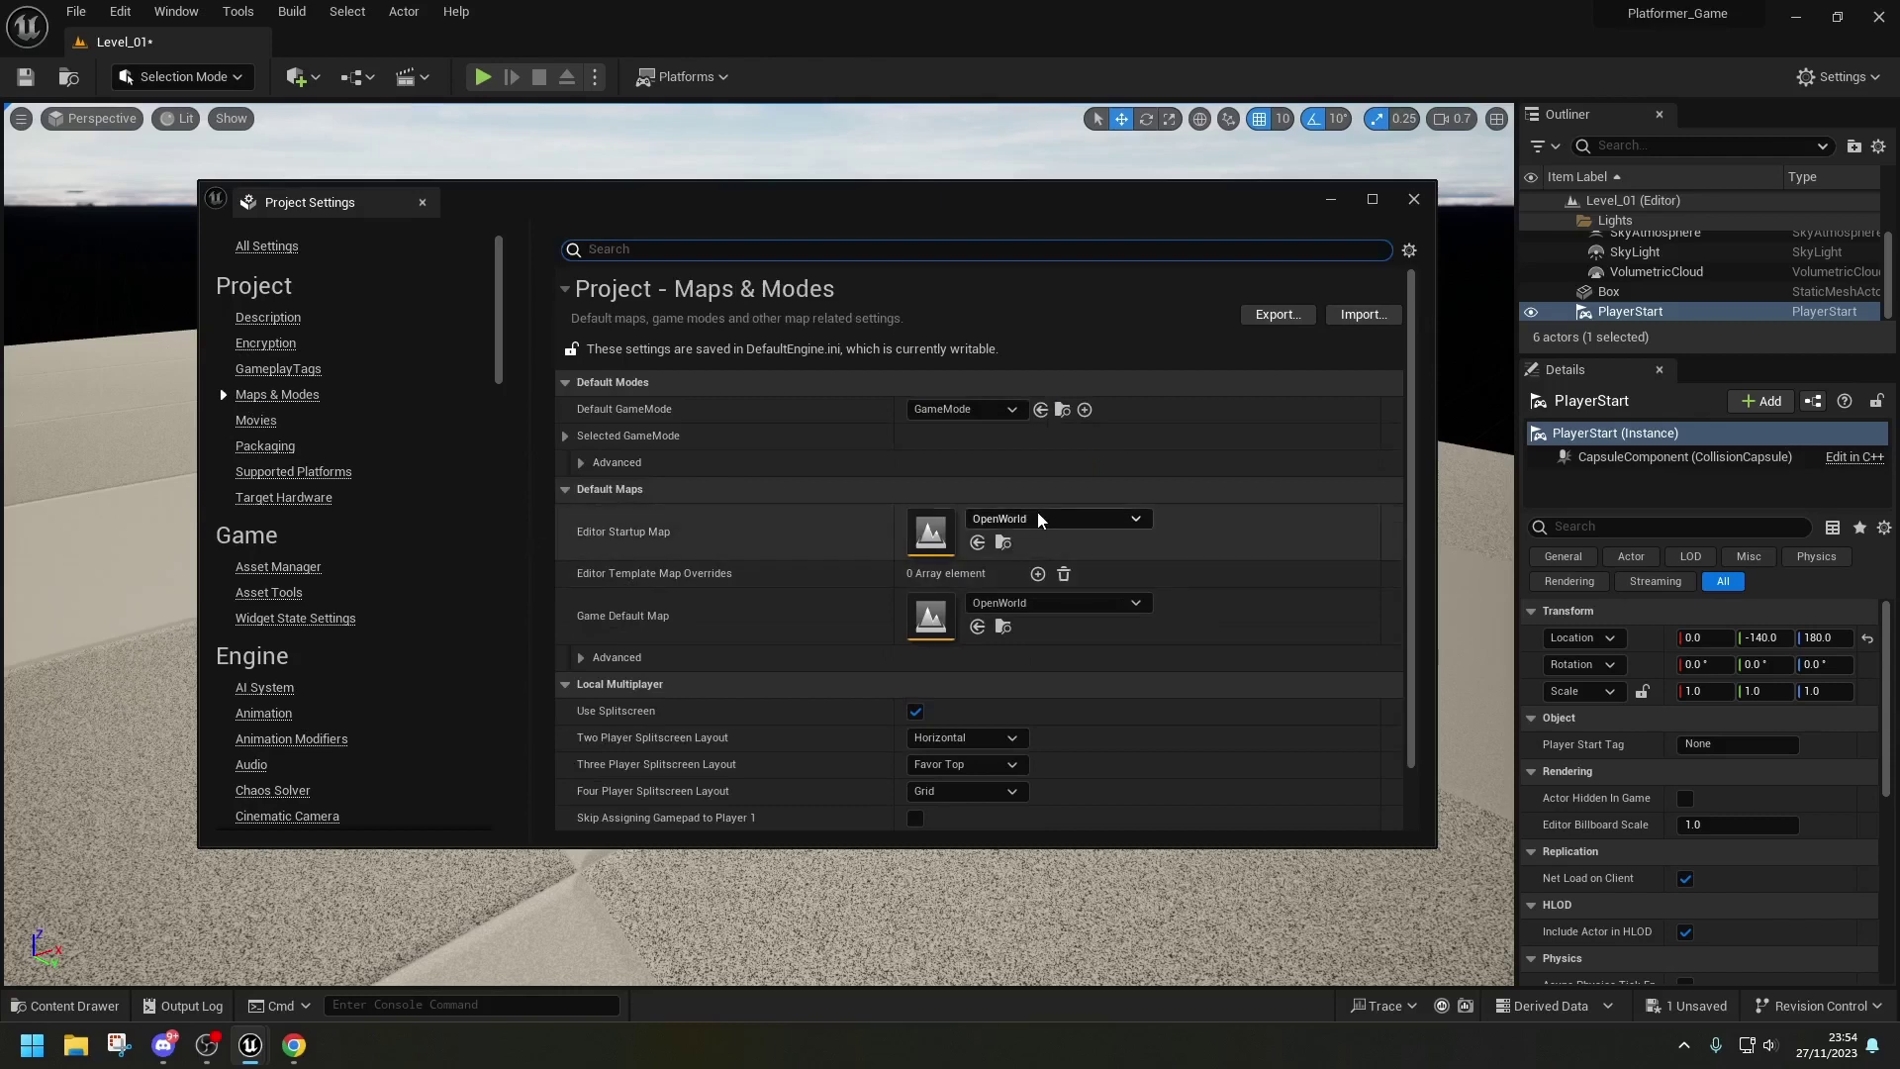
click(911, 410)
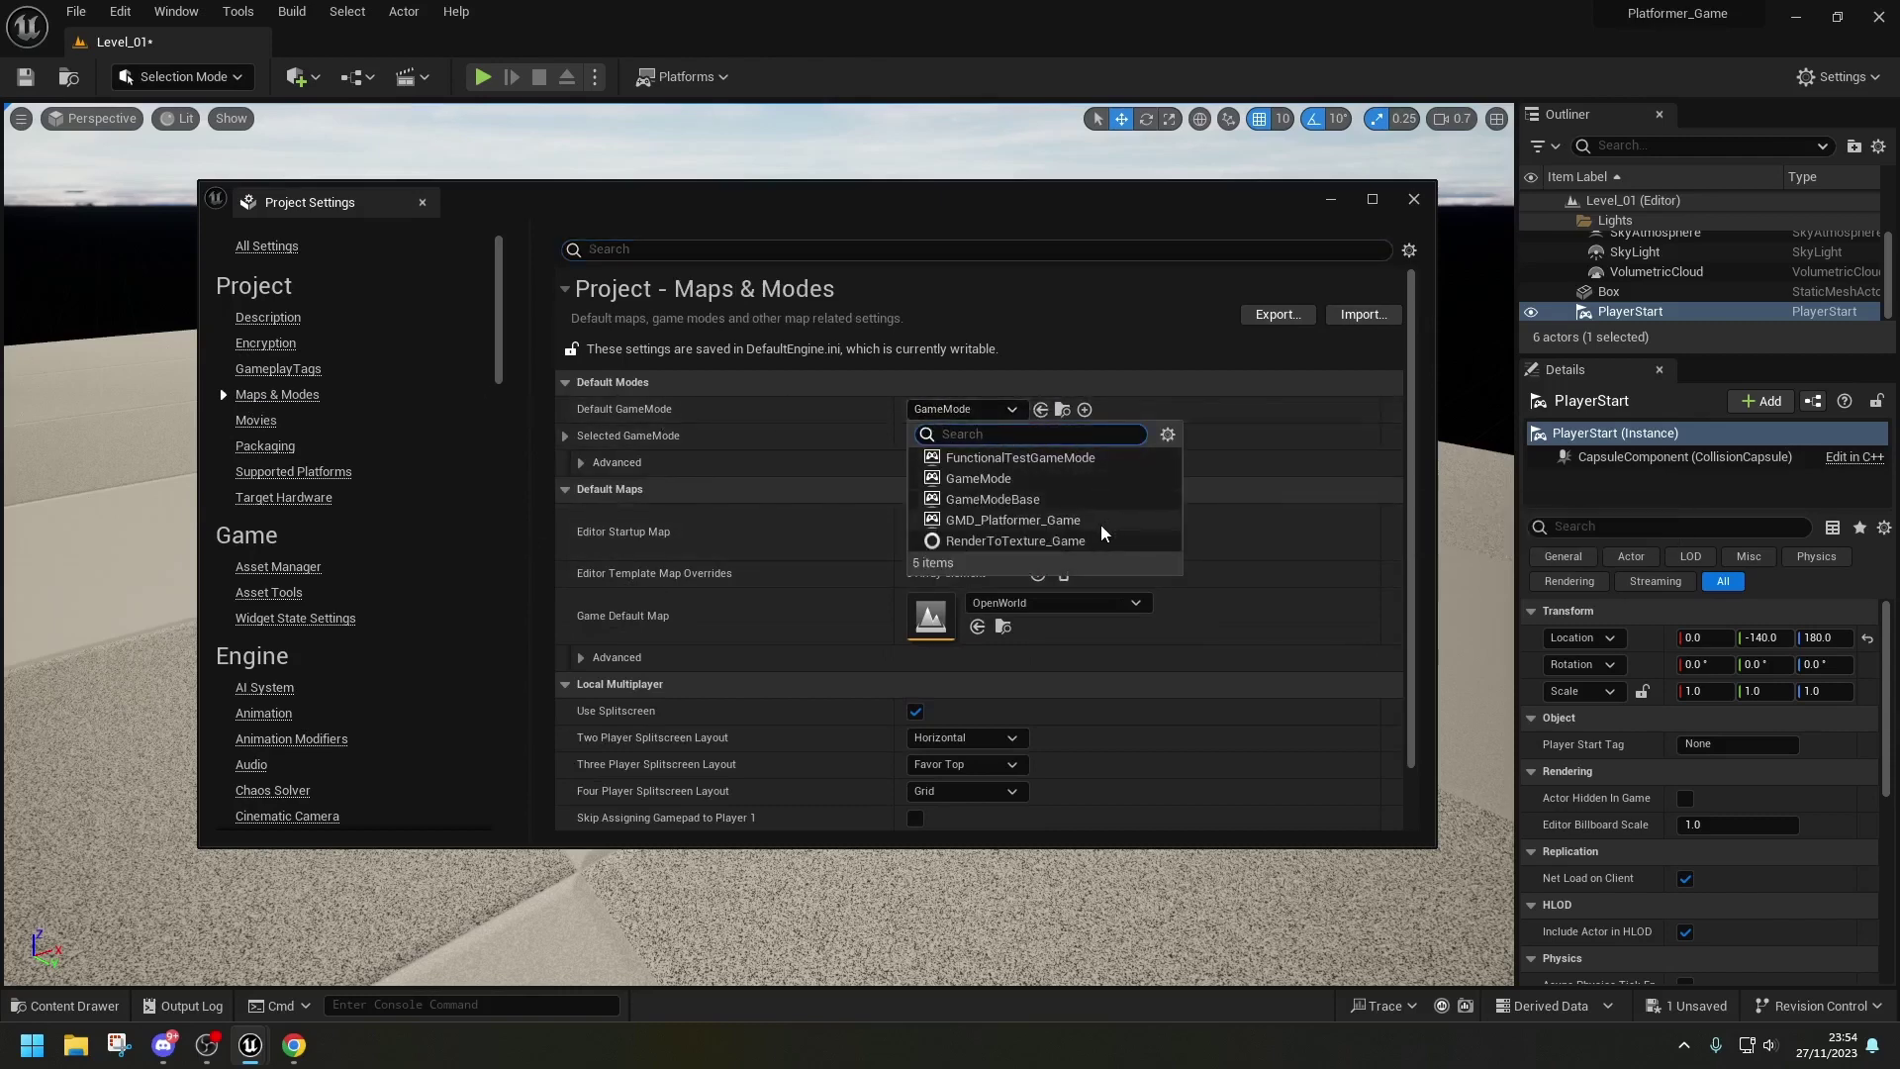
click(1013, 525)
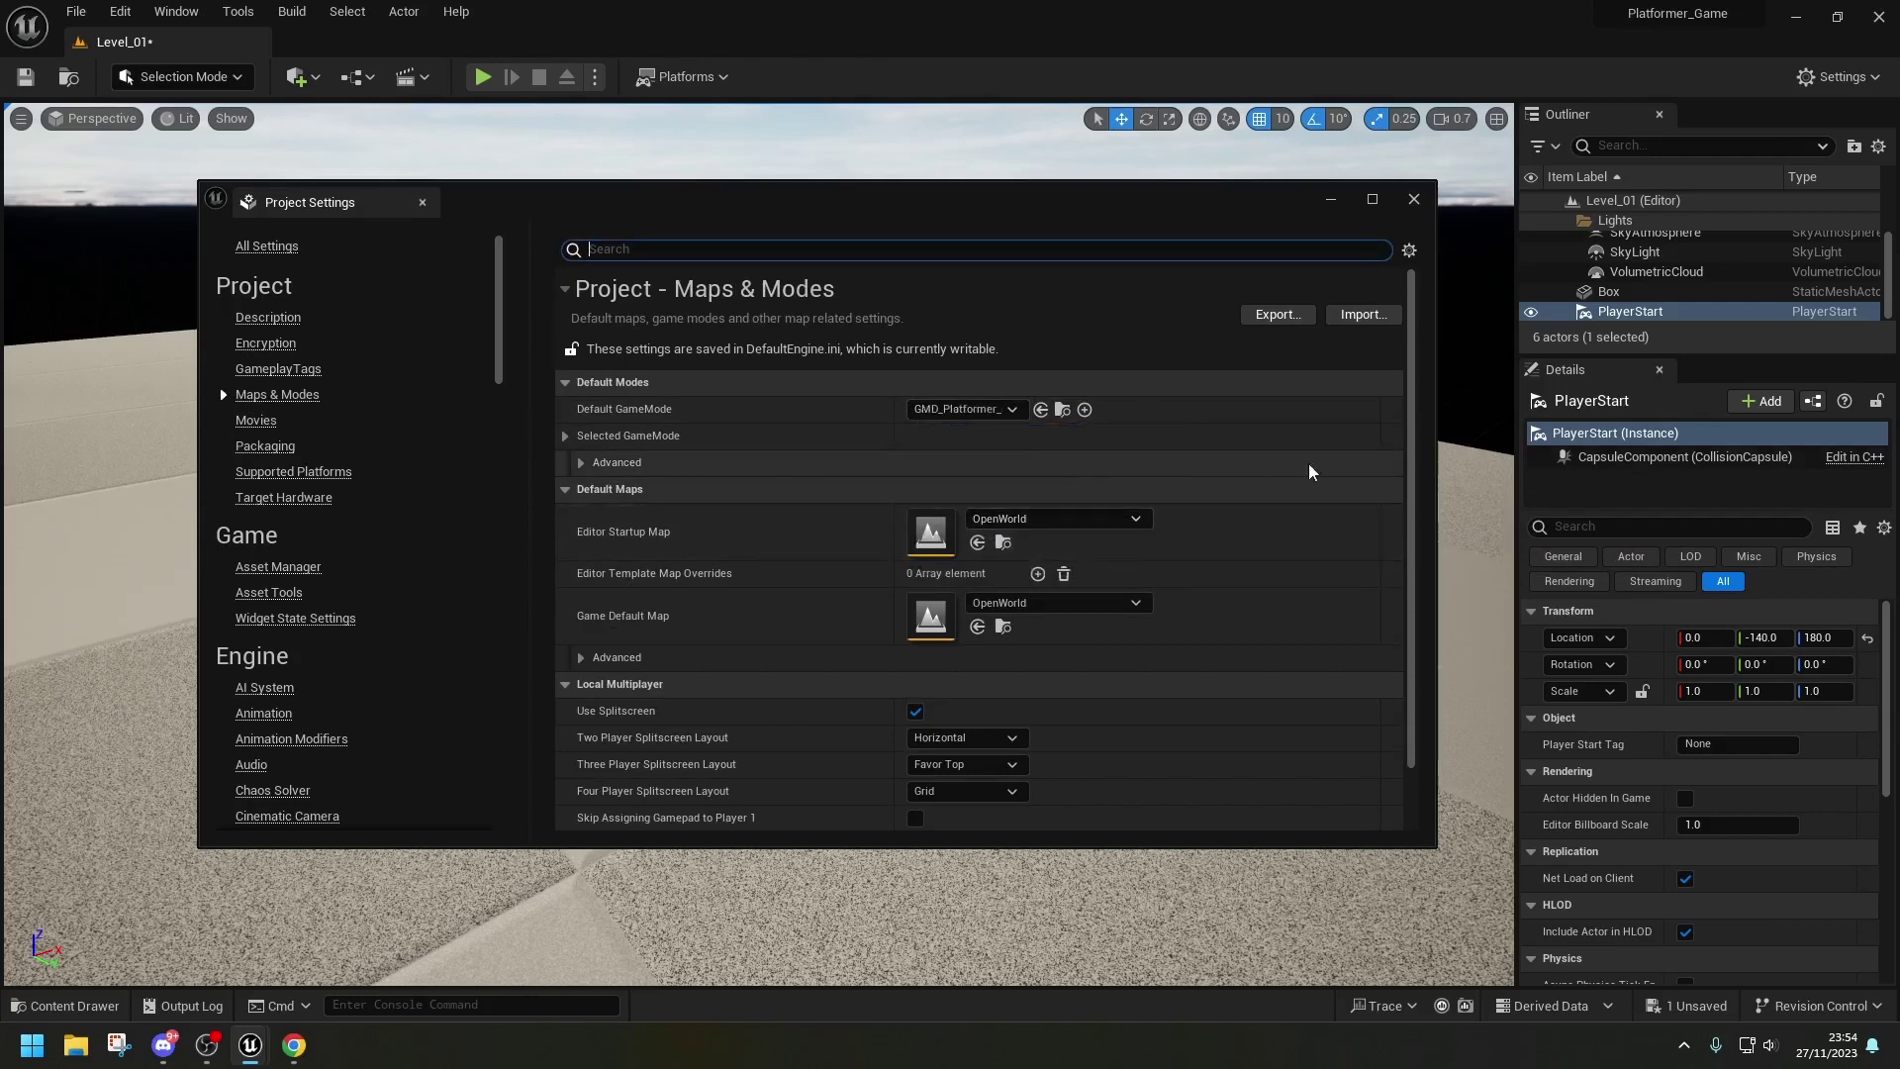
click(1084, 519)
click(1065, 819)
click(1053, 602)
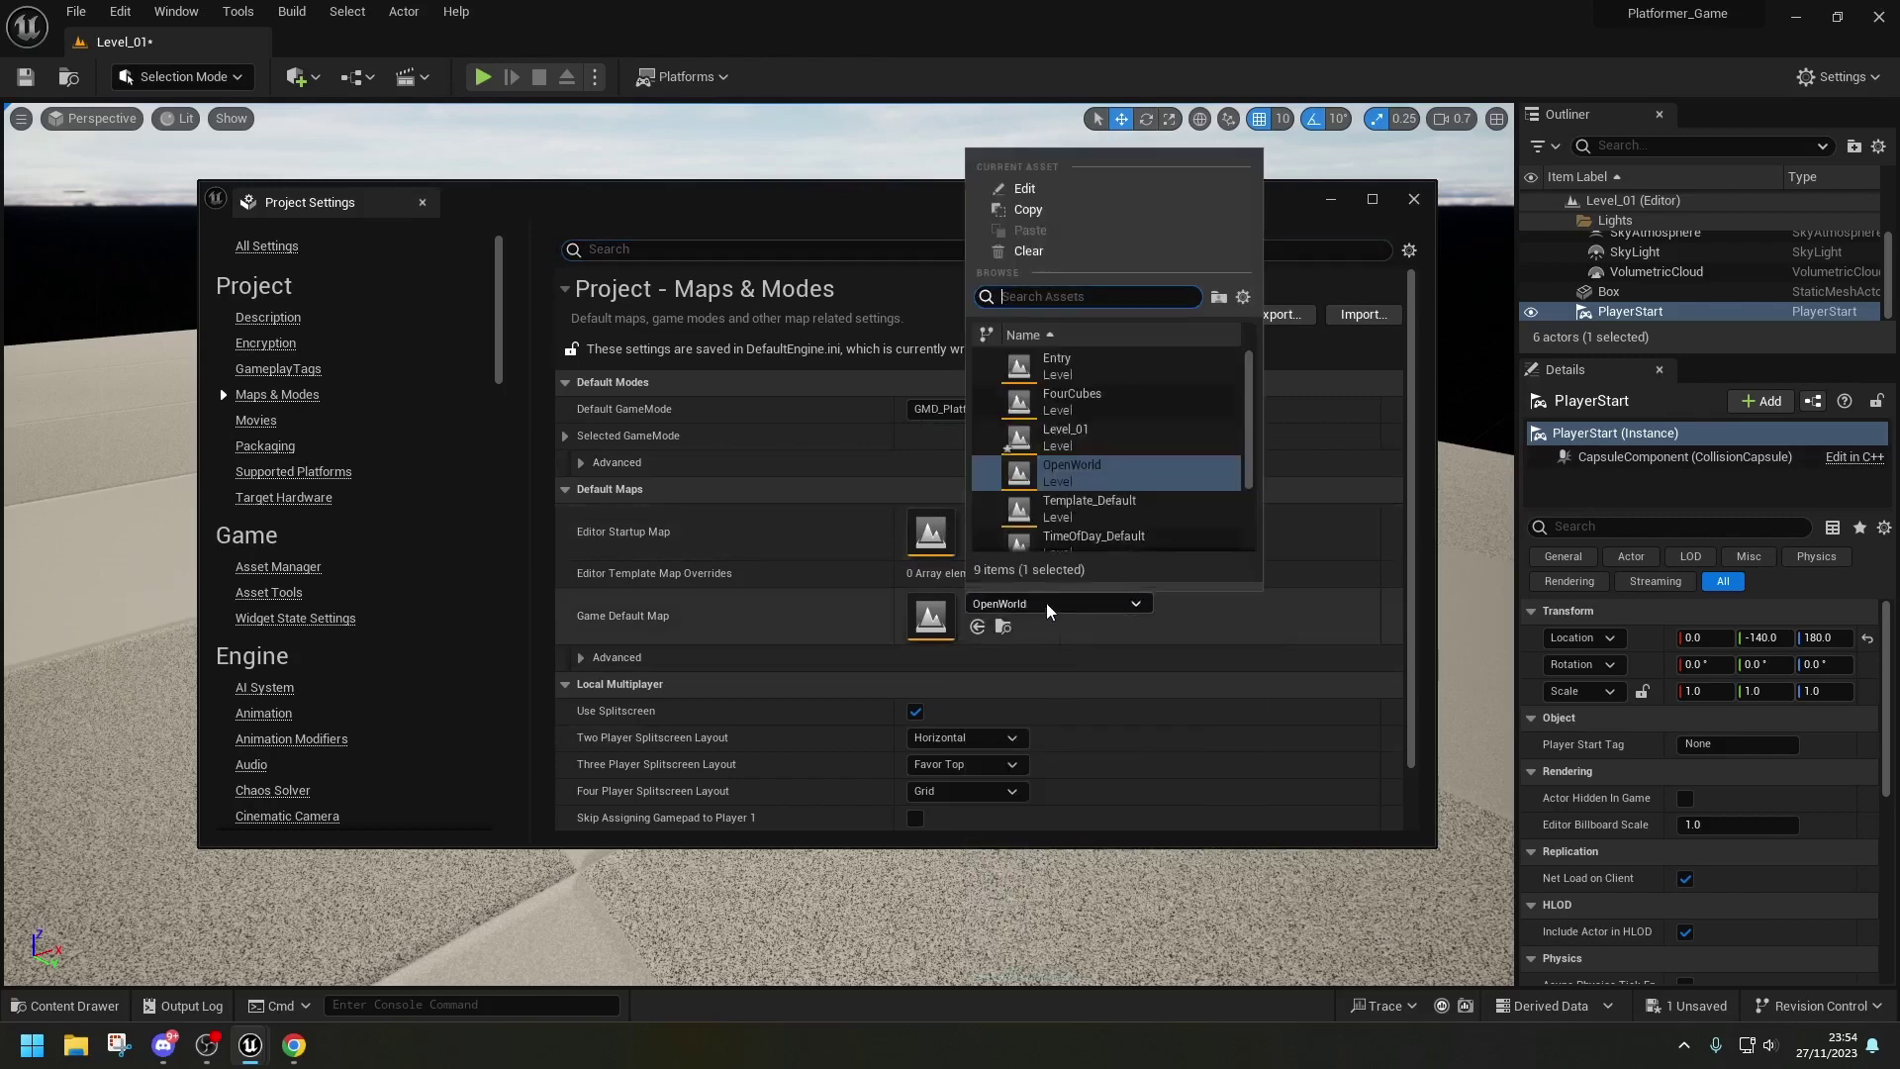
click(1065, 447)
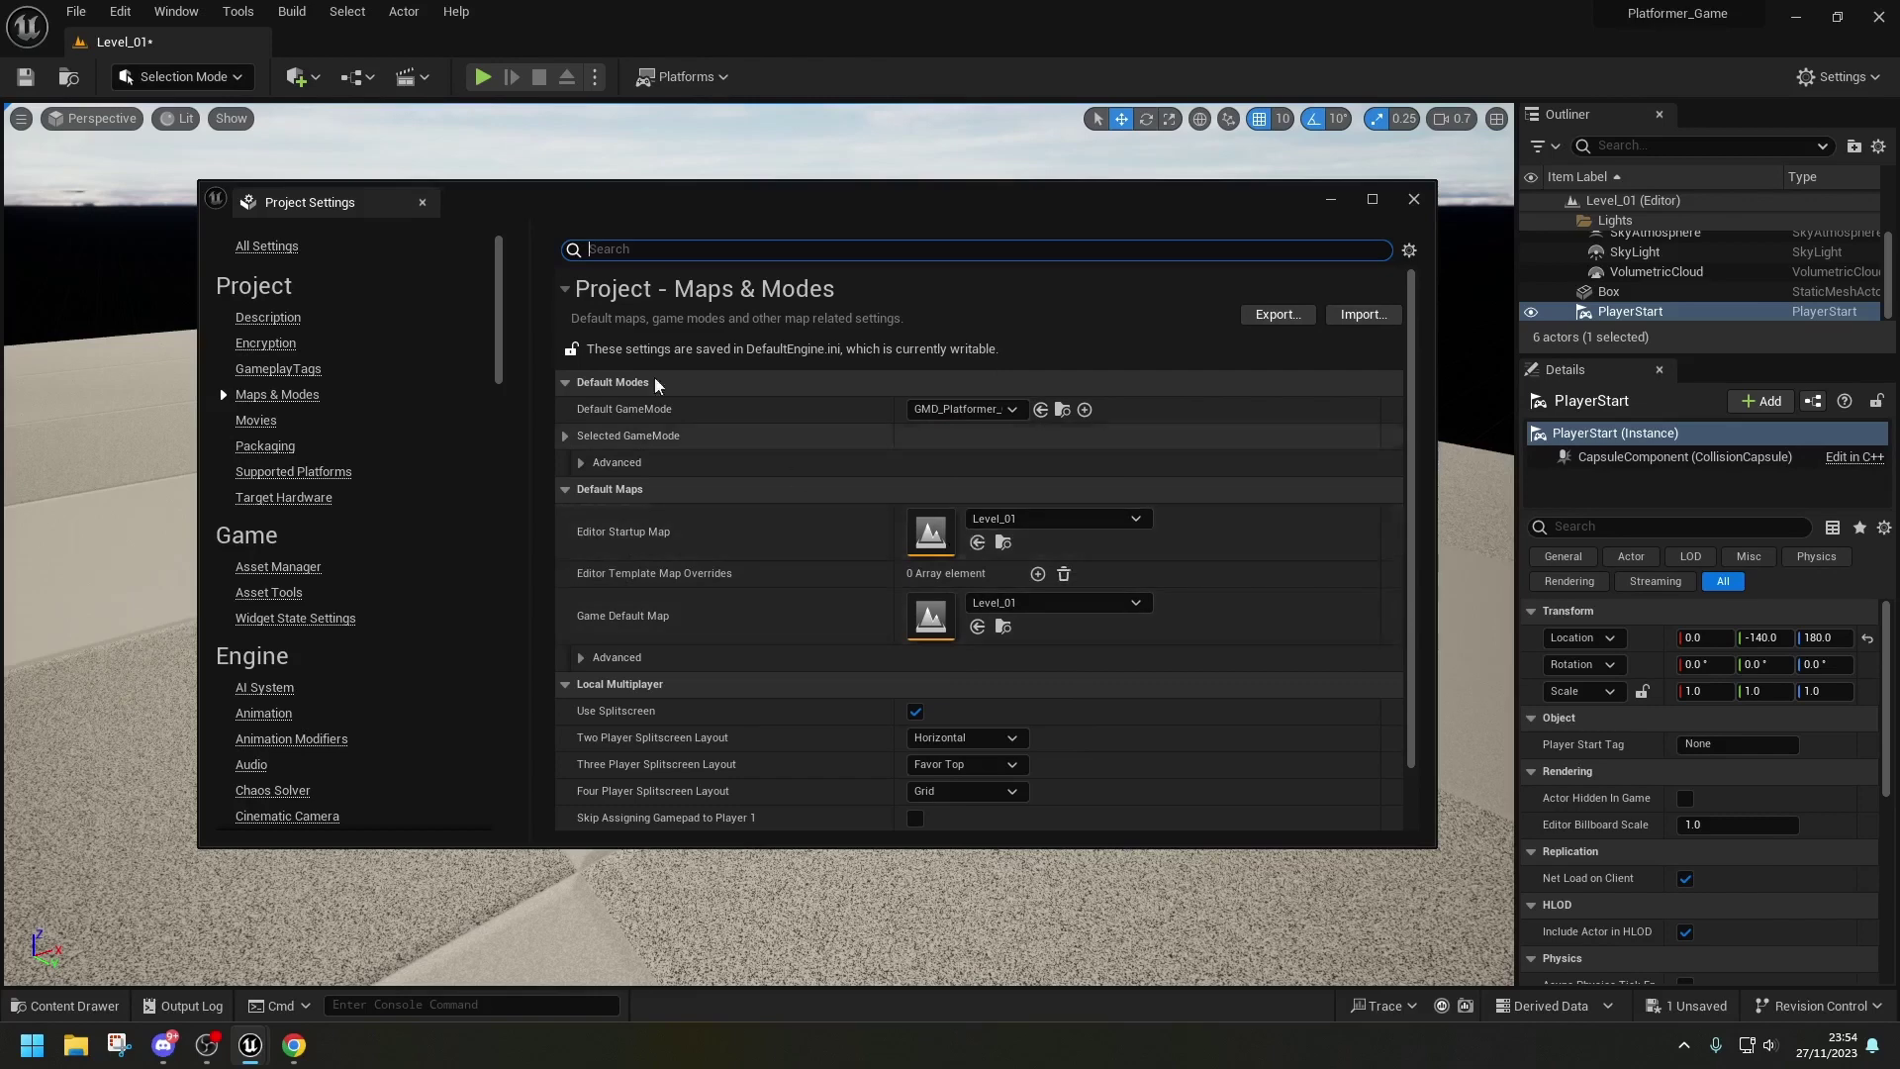
- Close Project Settings and save all unsaved levels and assets
click(1421, 202)
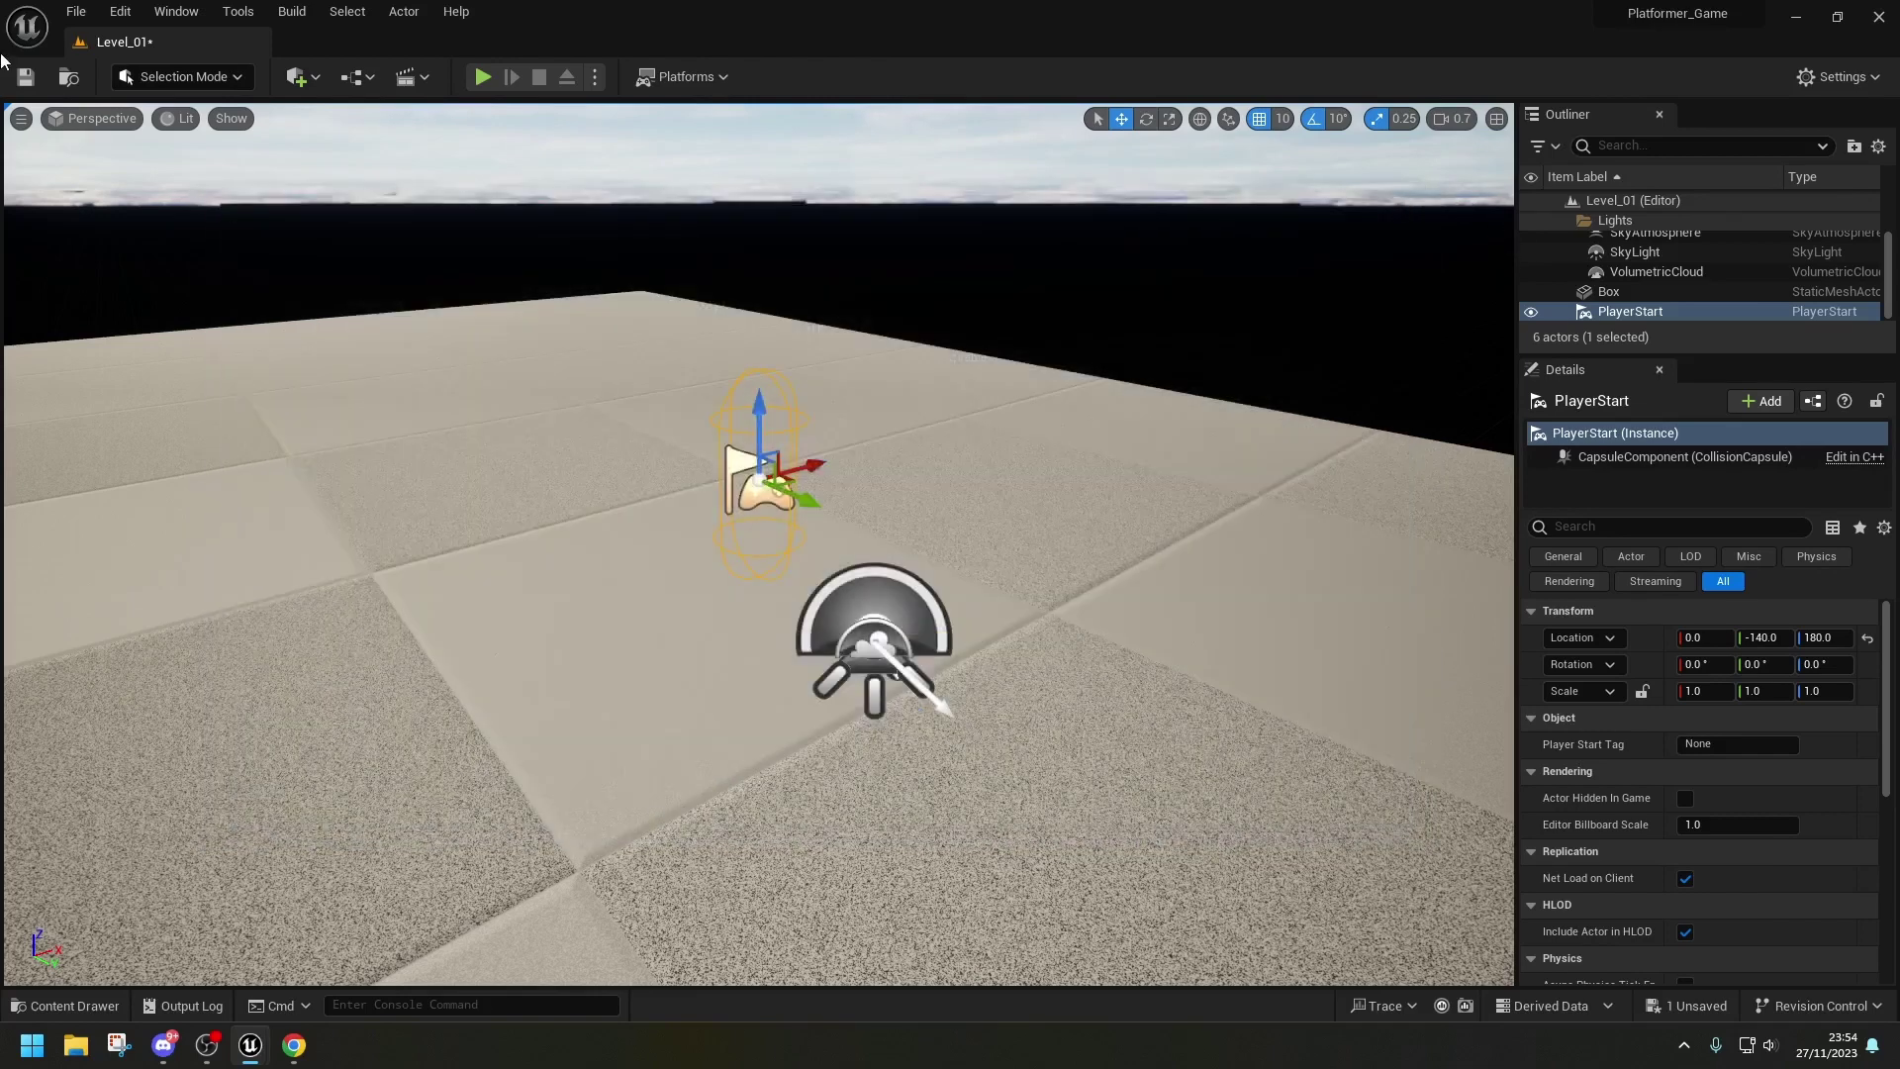
click(76, 12)
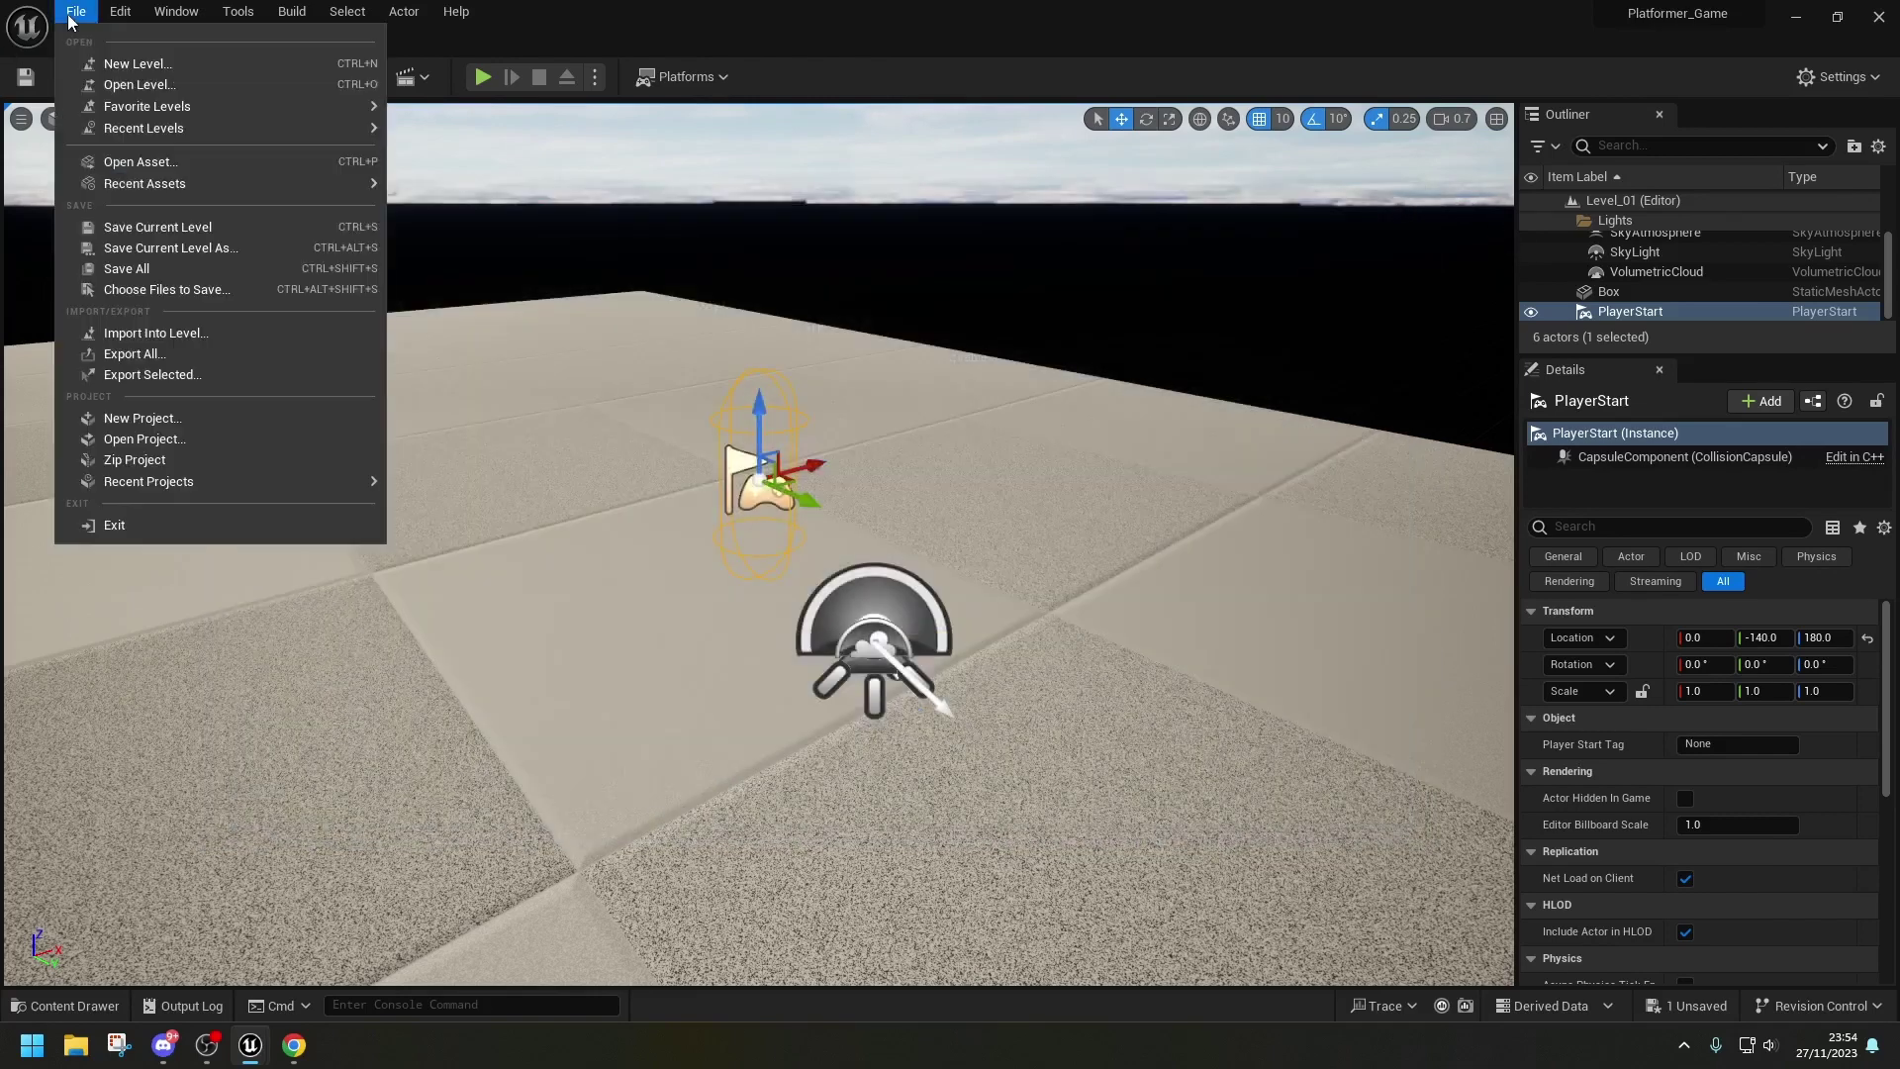
click(199, 270)
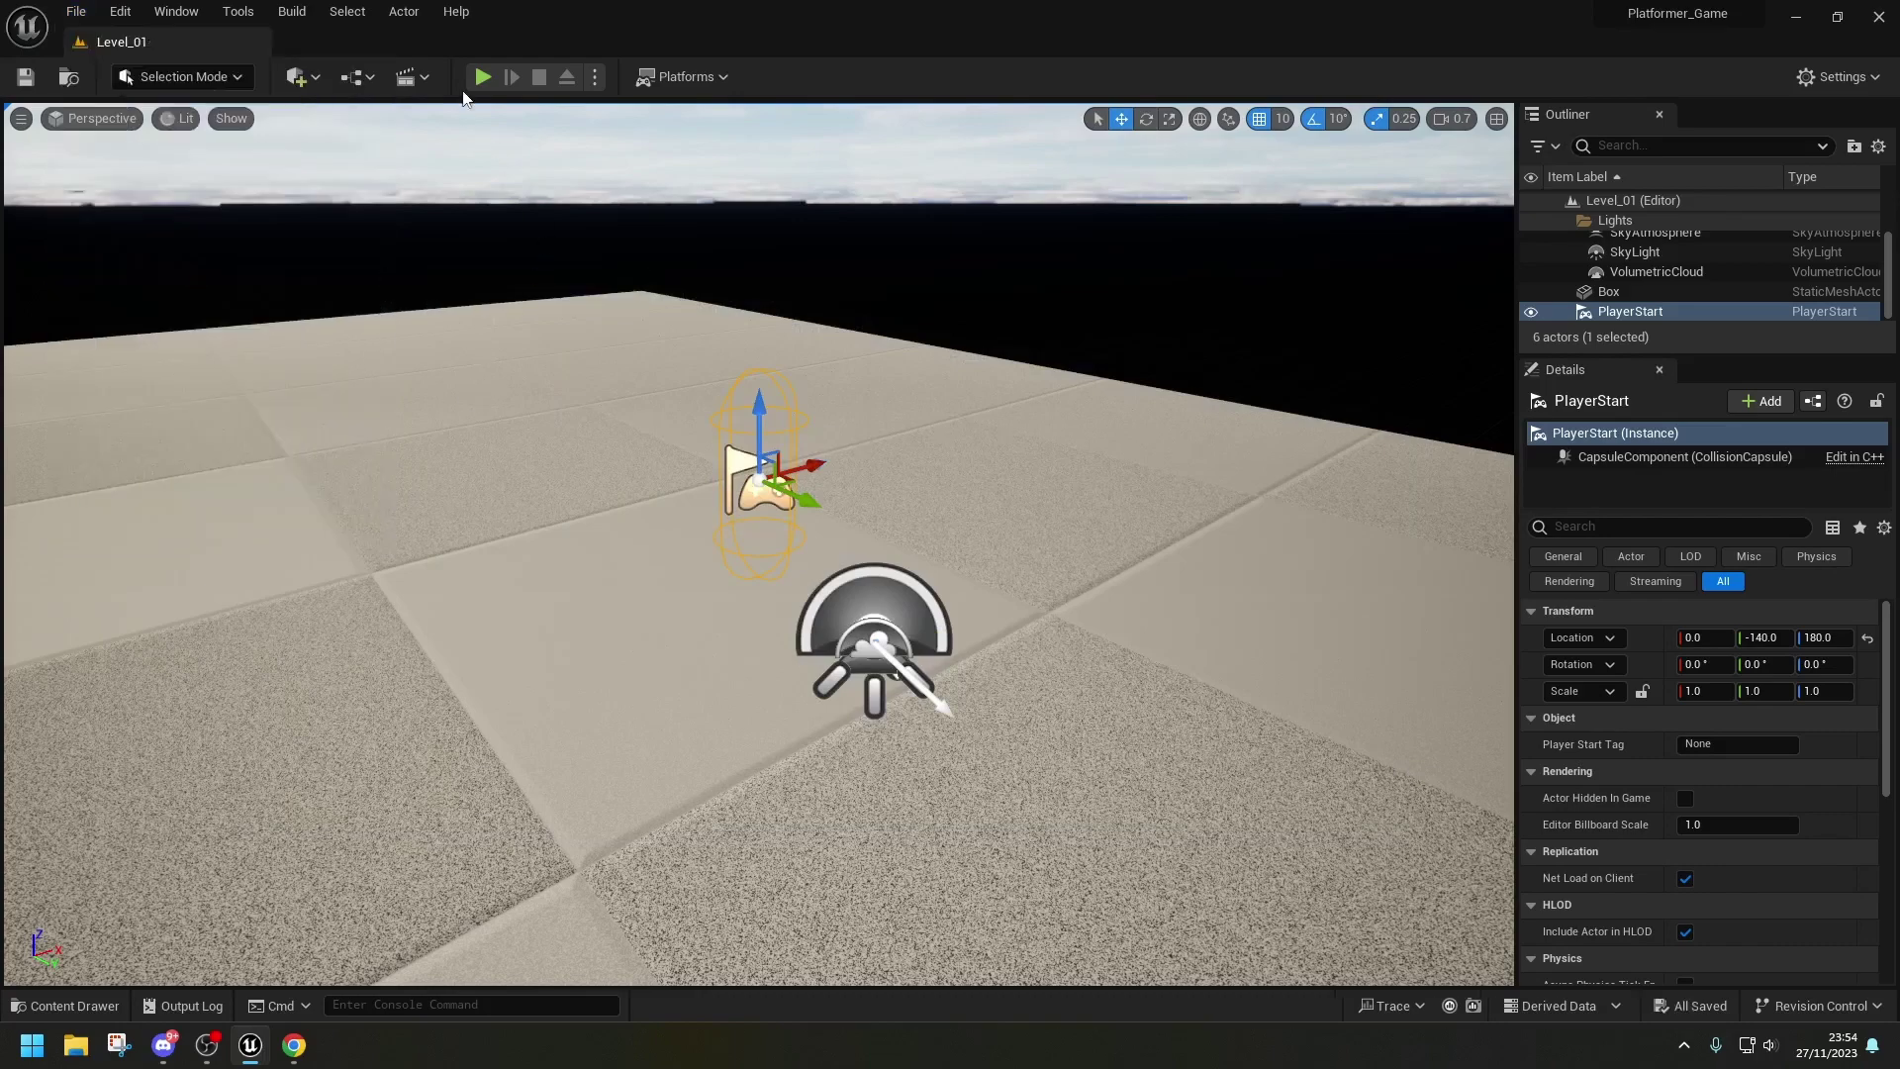
- Test-play Level_01 to confirm the hero spawns, then stop the session
click(483, 76)
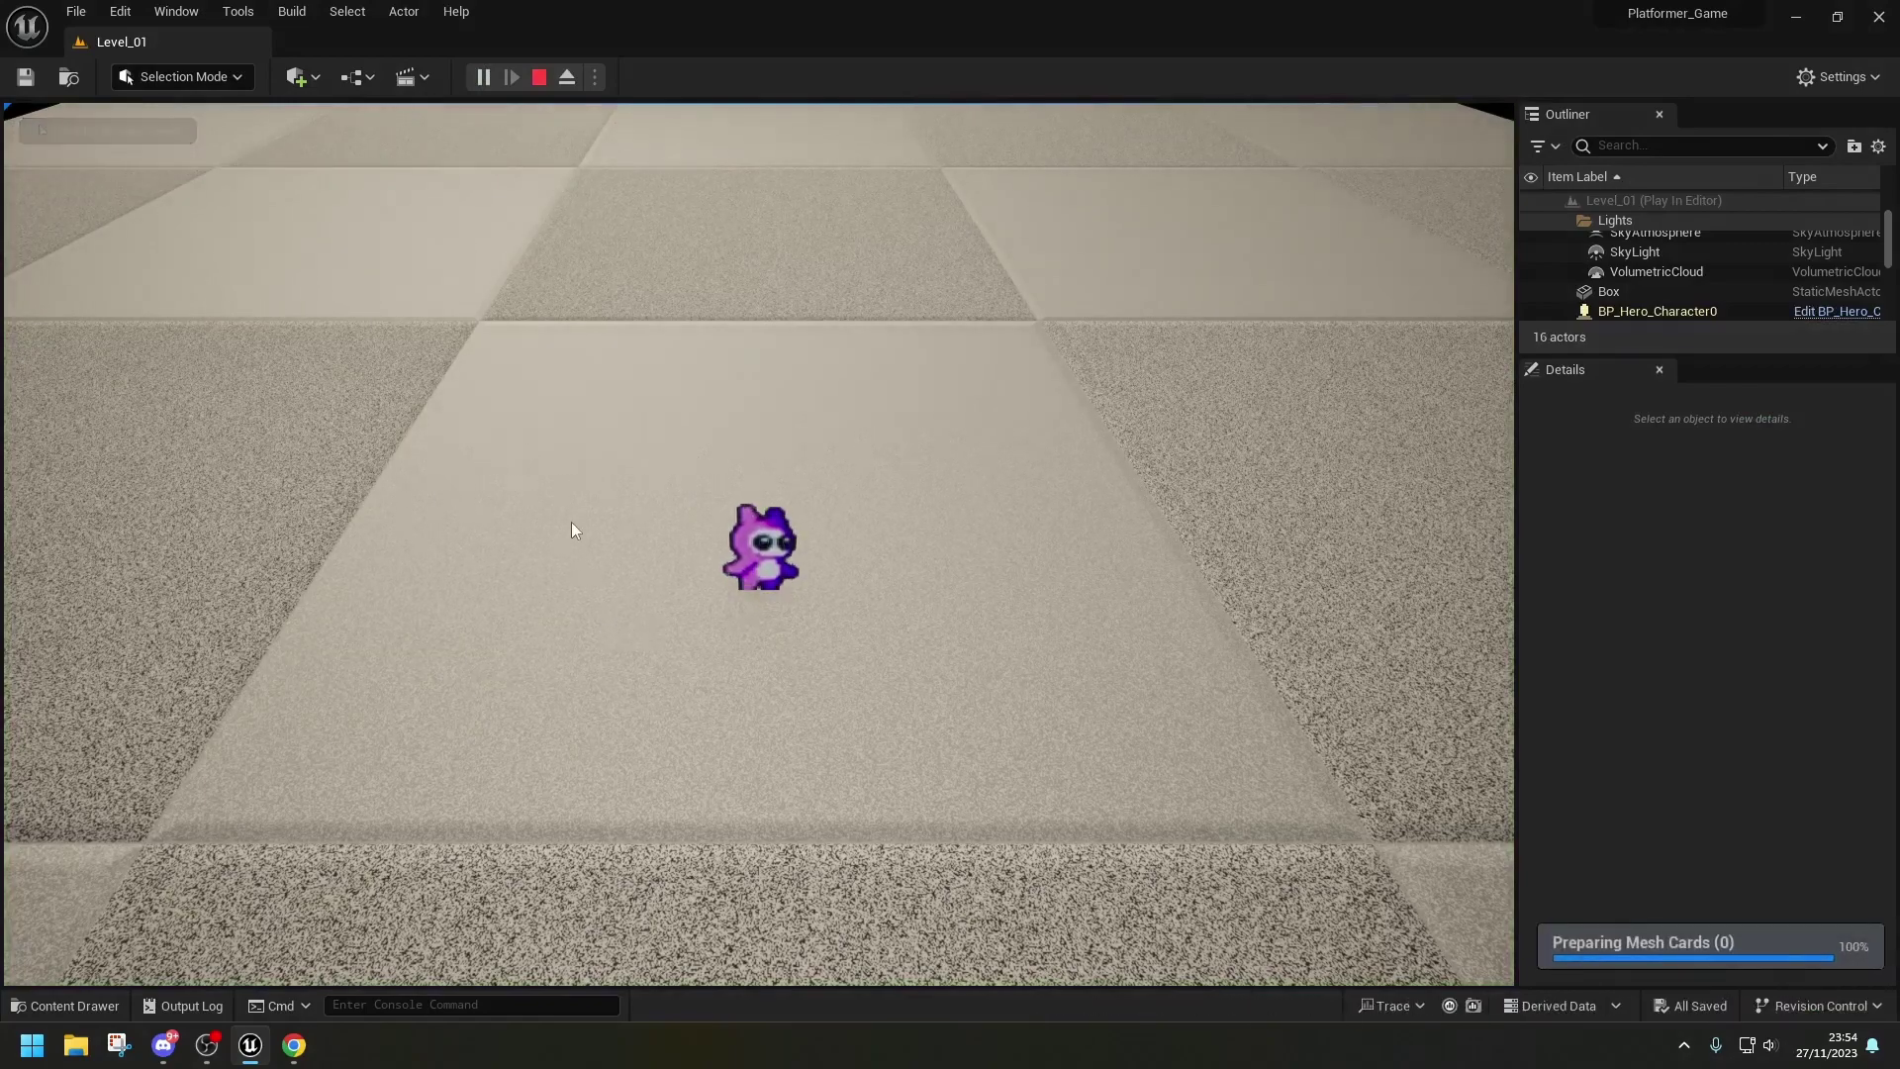
click(539, 76)
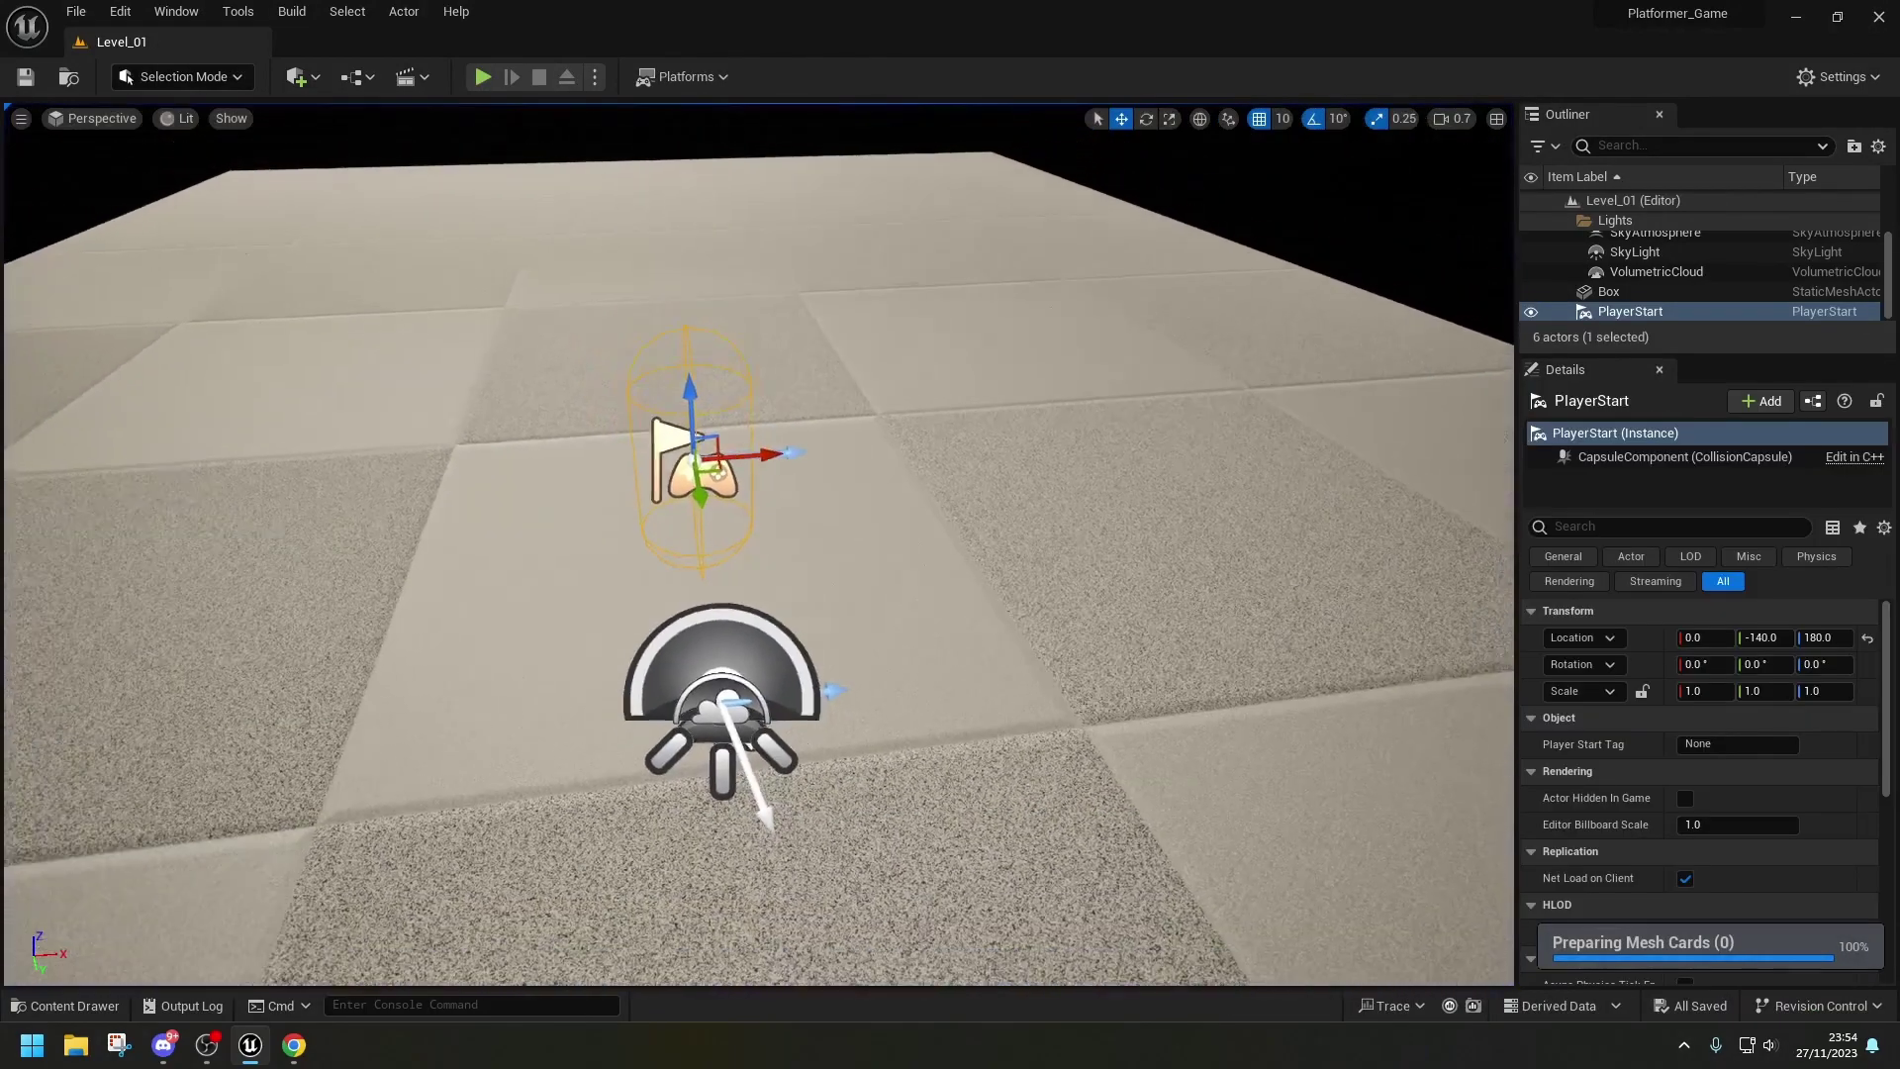
middle_drag(554, 618, 751, 618)
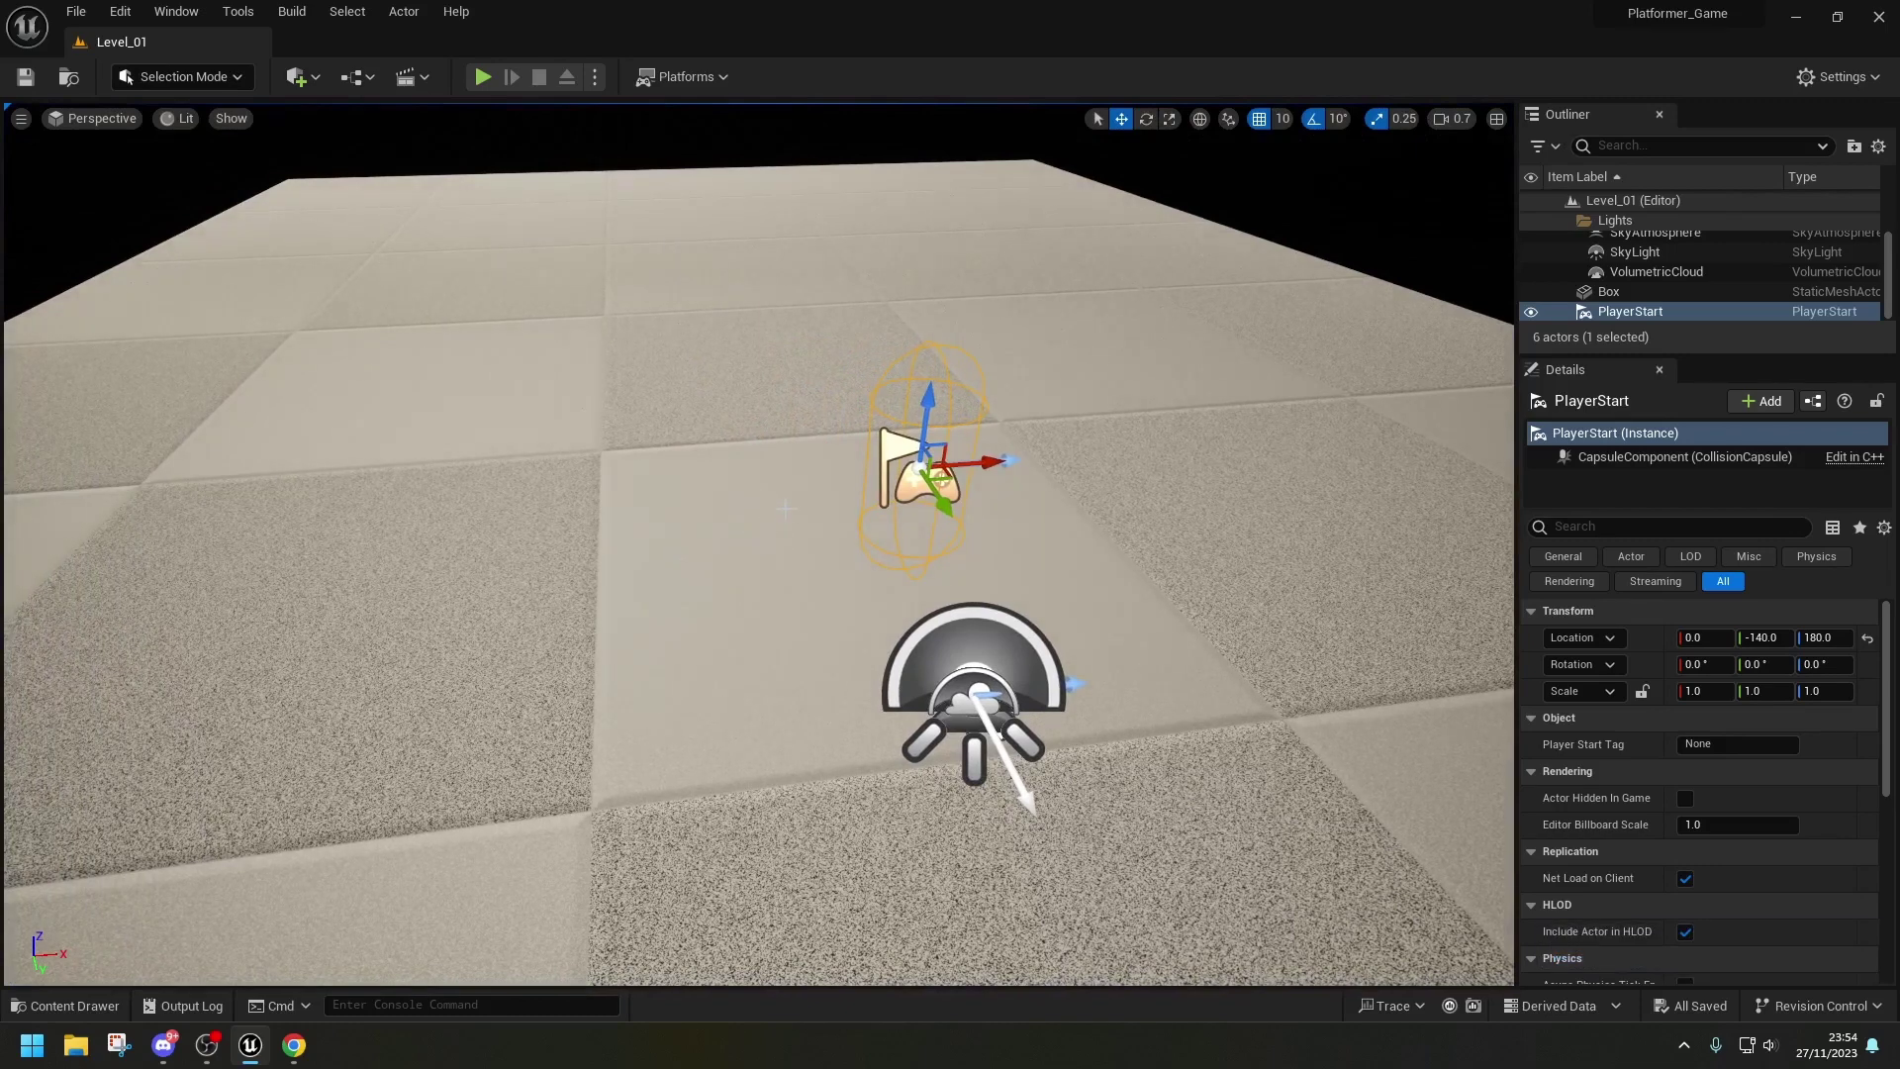
right_drag(875, 610, 781, 621)
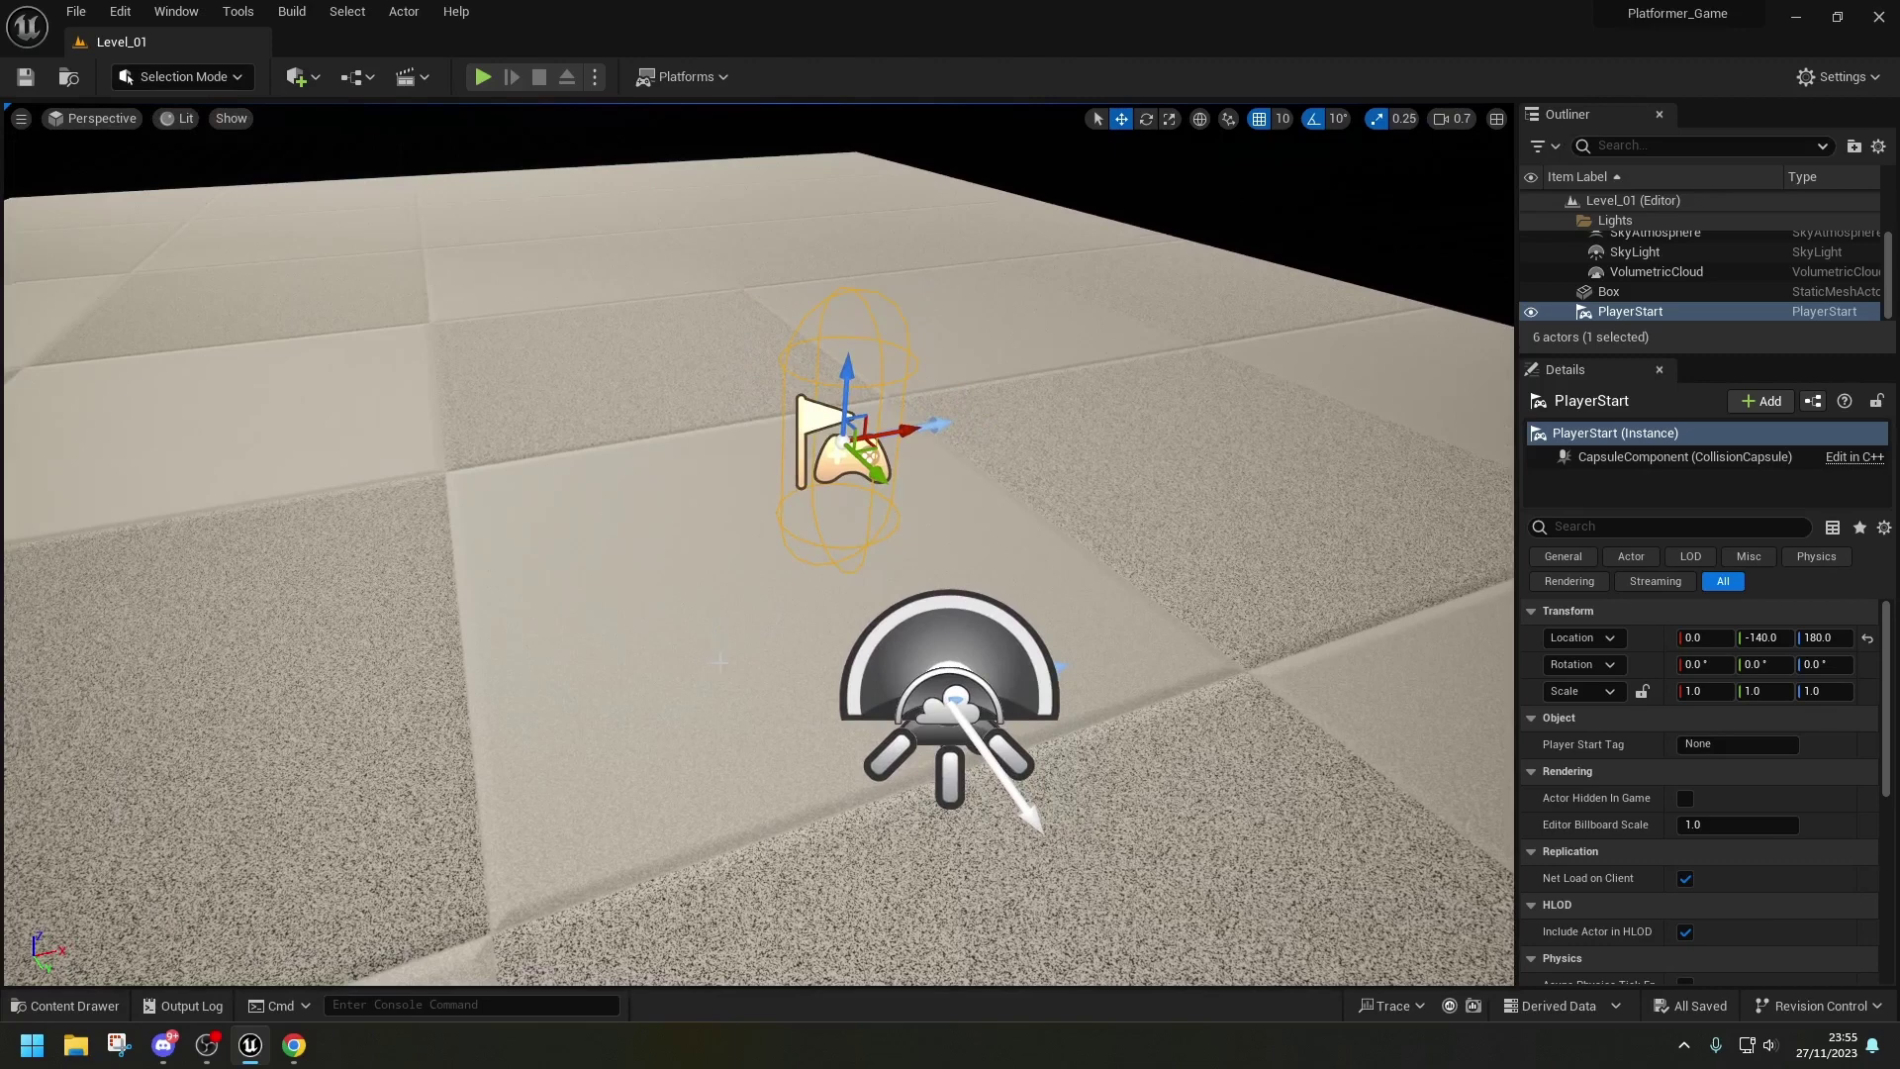
- Create an Input folder in Content with an Actions subfolder inside it
click(64, 1006)
click(99, 770)
right_click(99, 769)
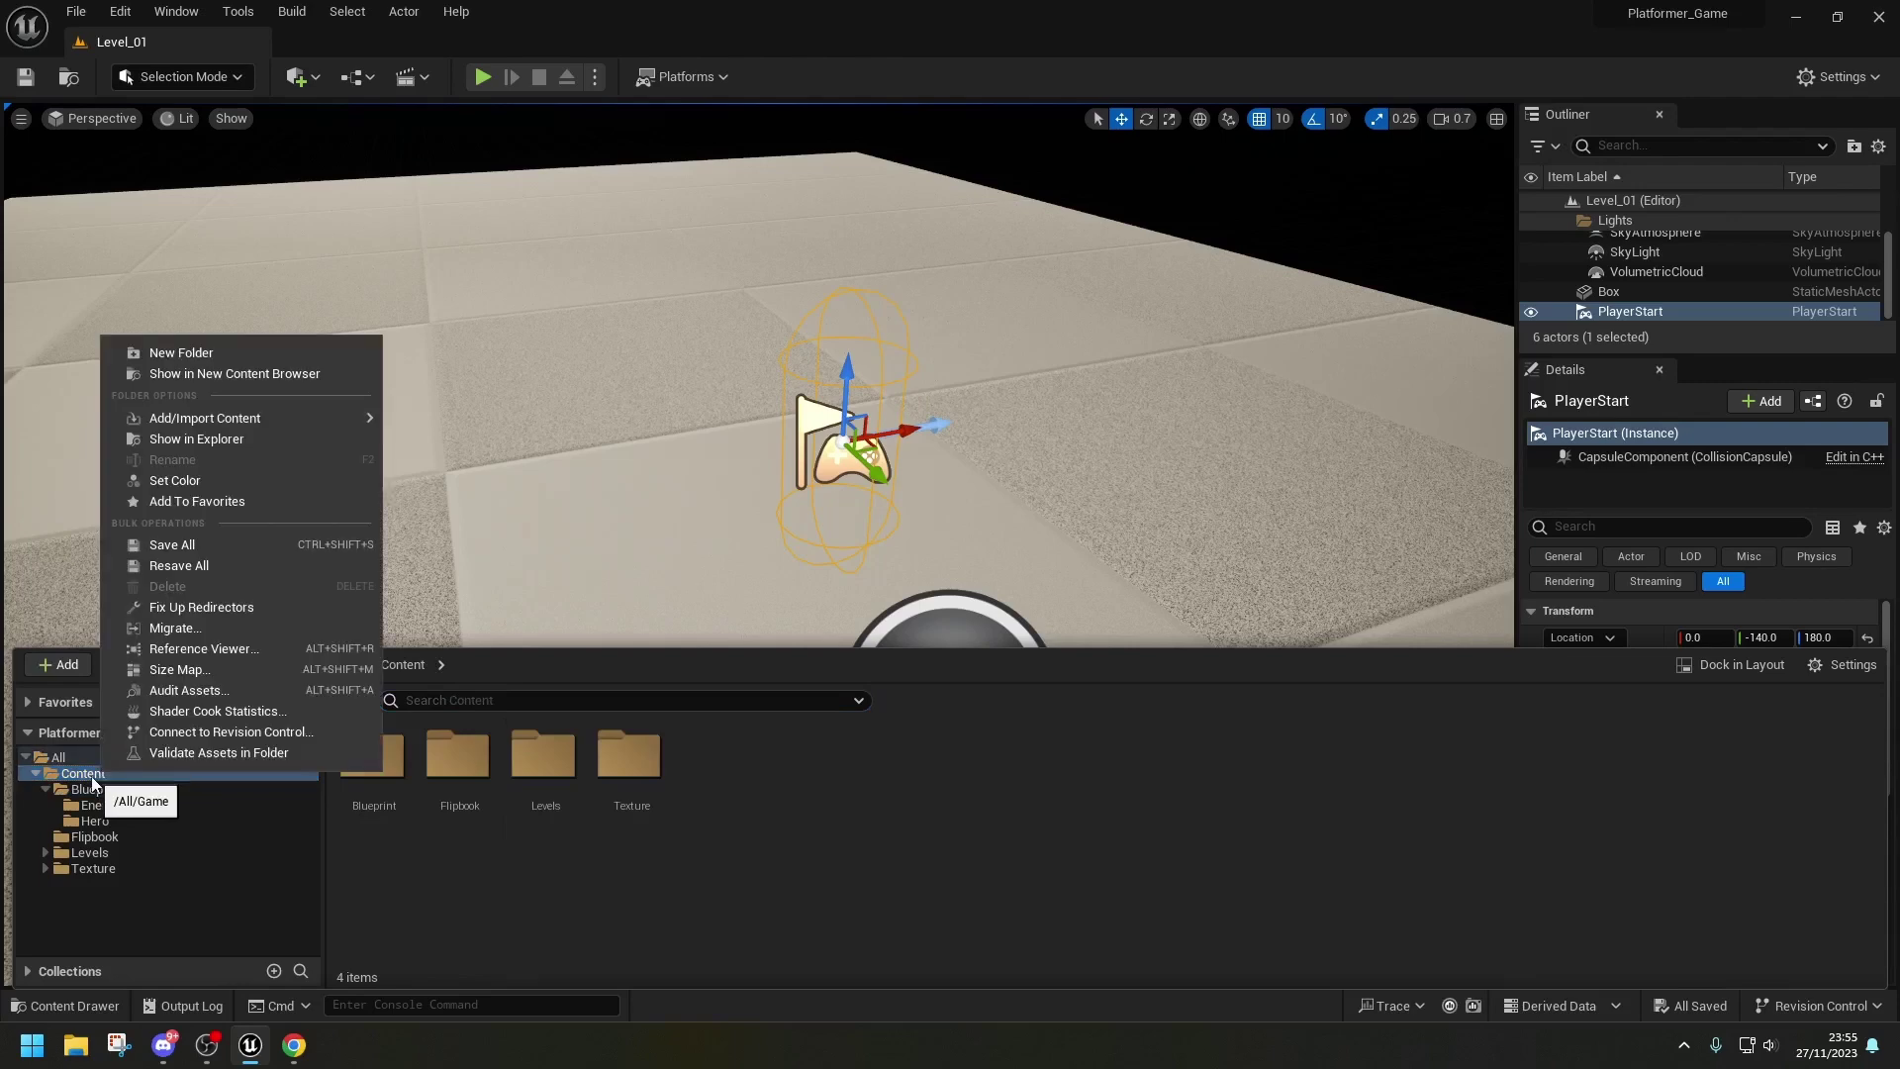
click(204, 361)
text(Input)
key(Return)
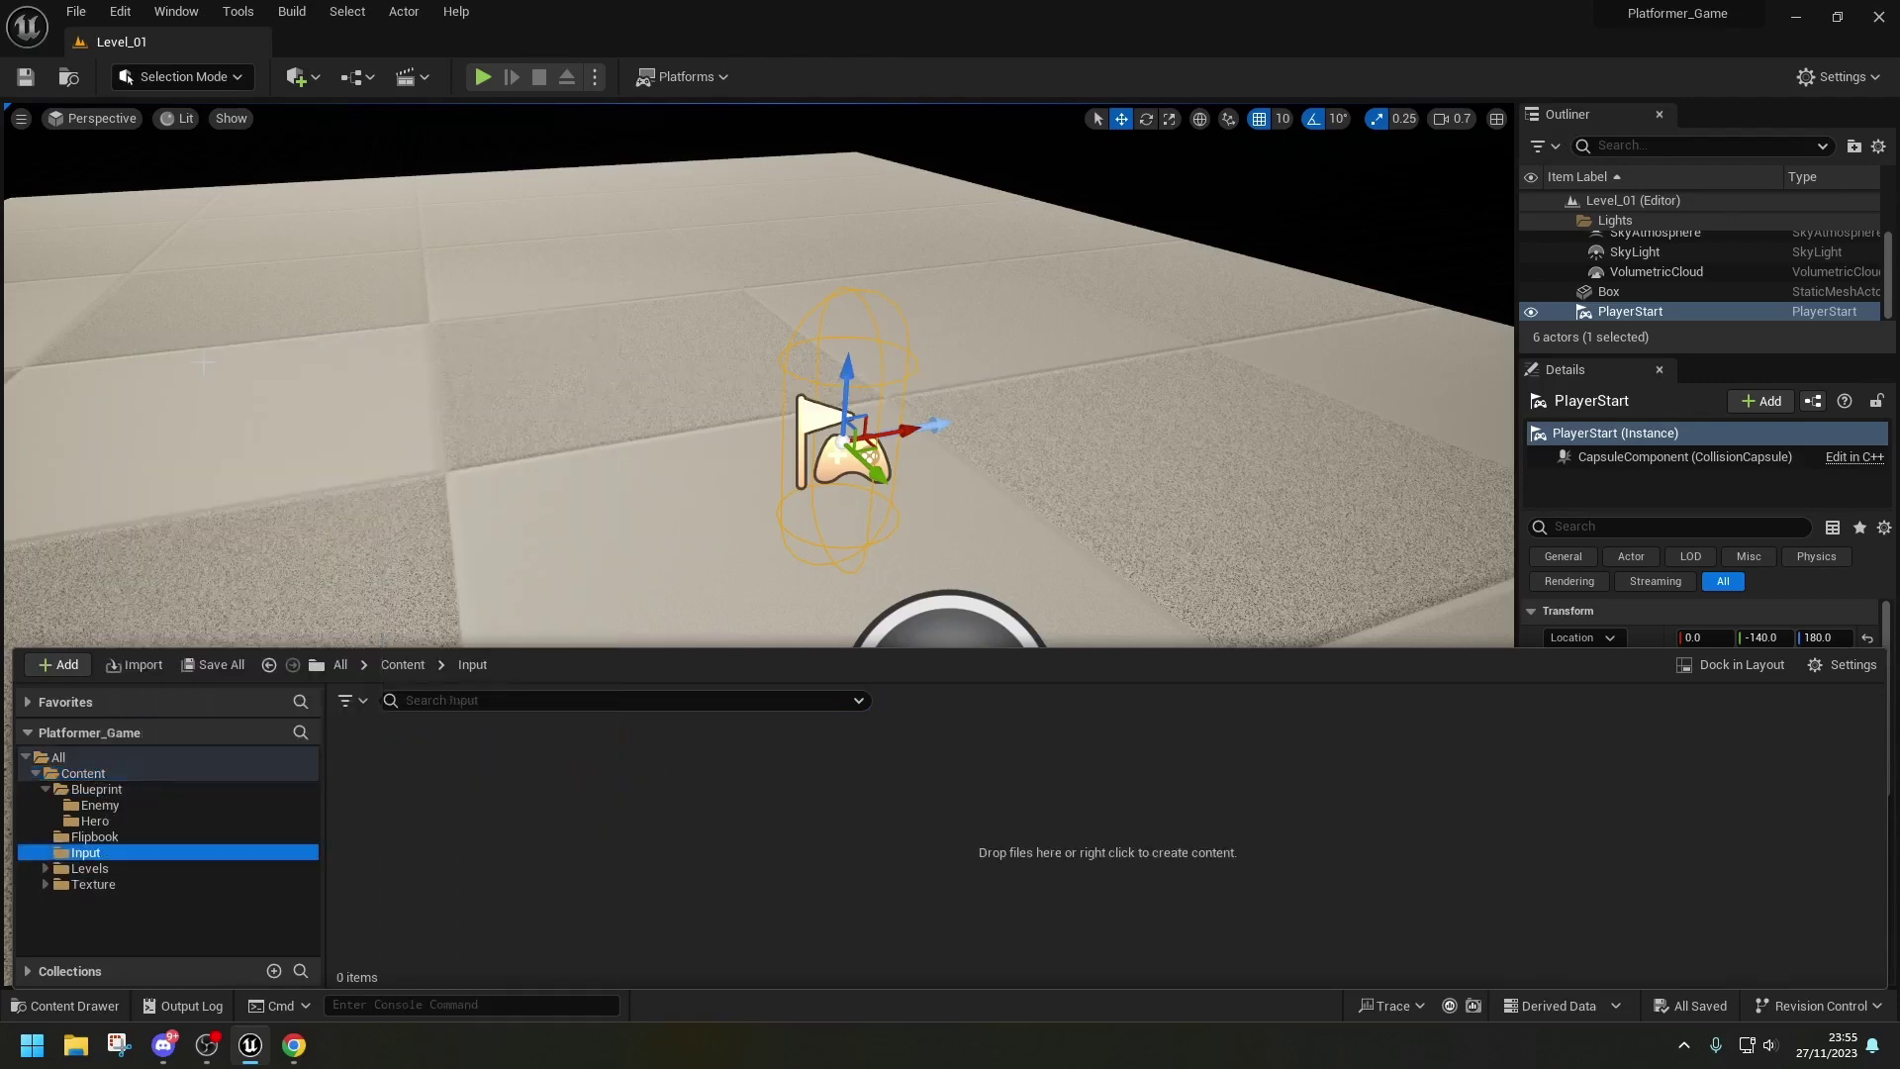
right_click(591, 763)
click(698, 382)
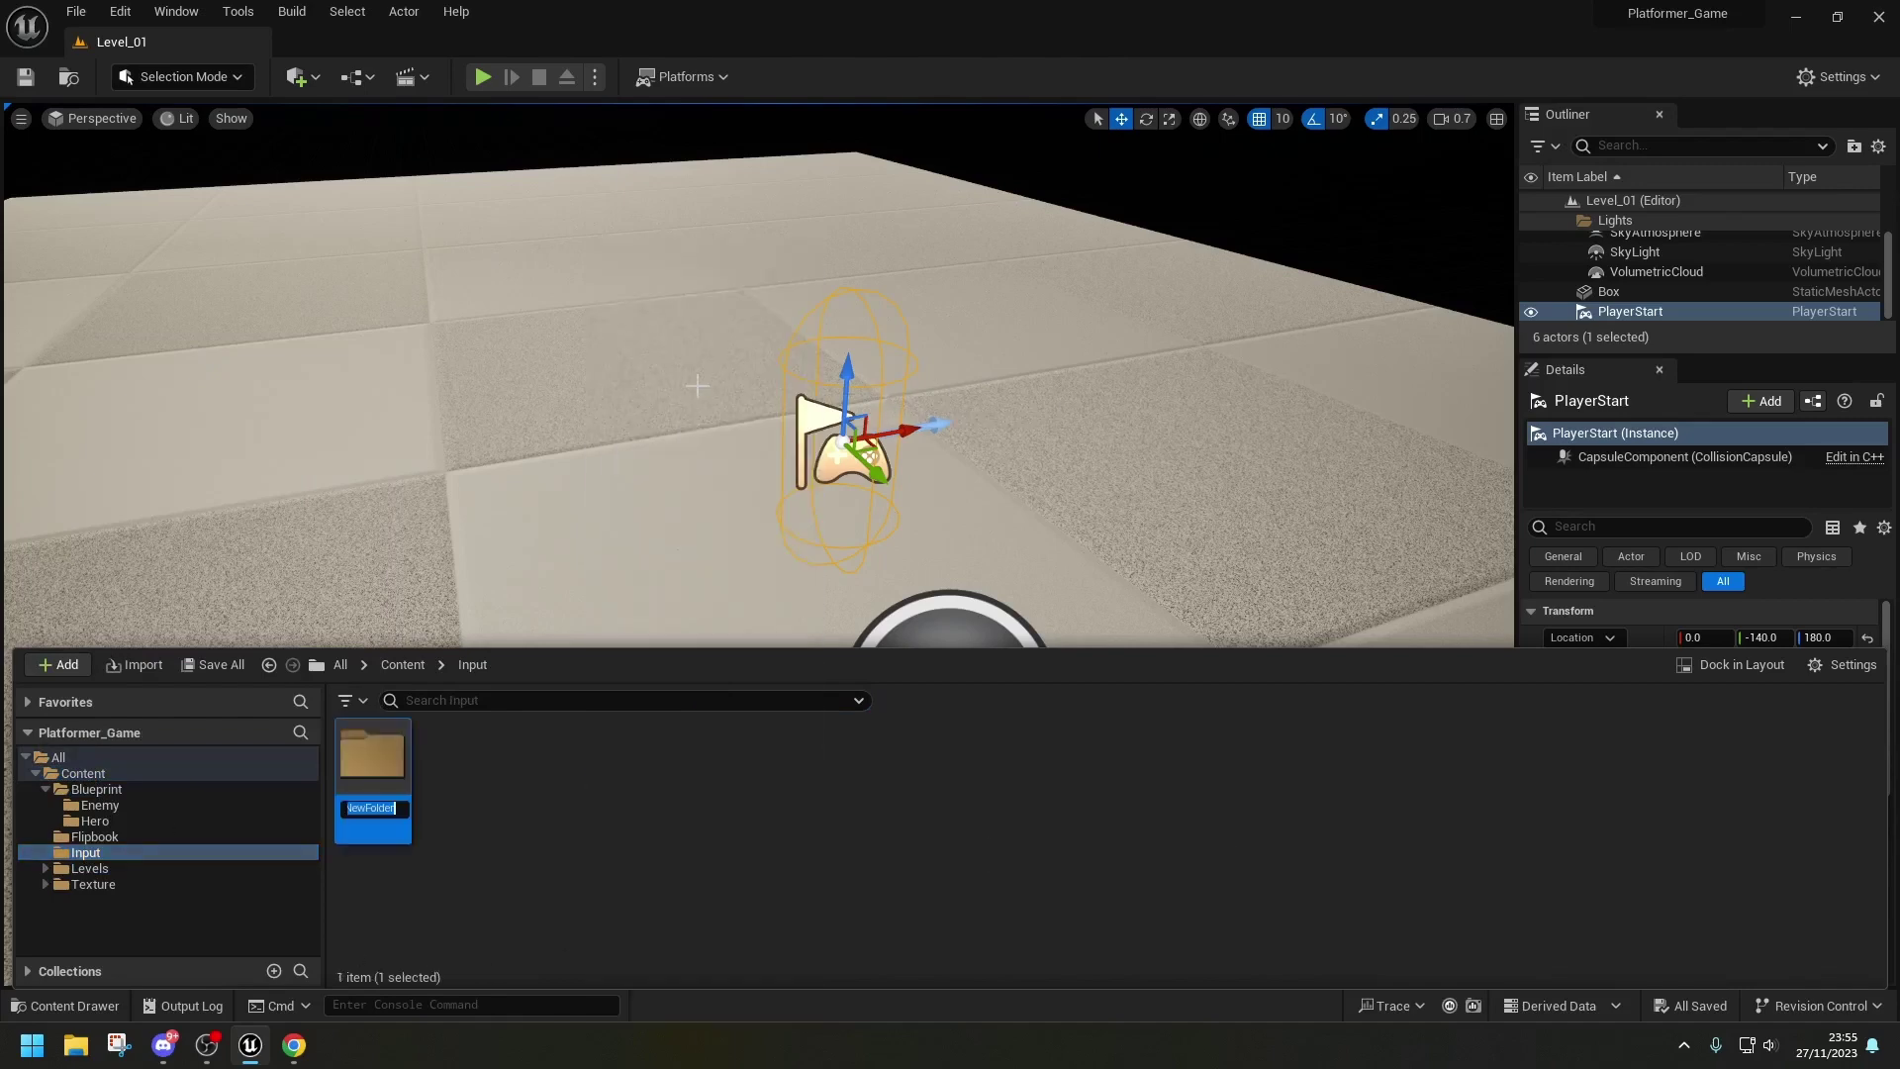
text(Actions)
key(Return)
double_click(372, 760)
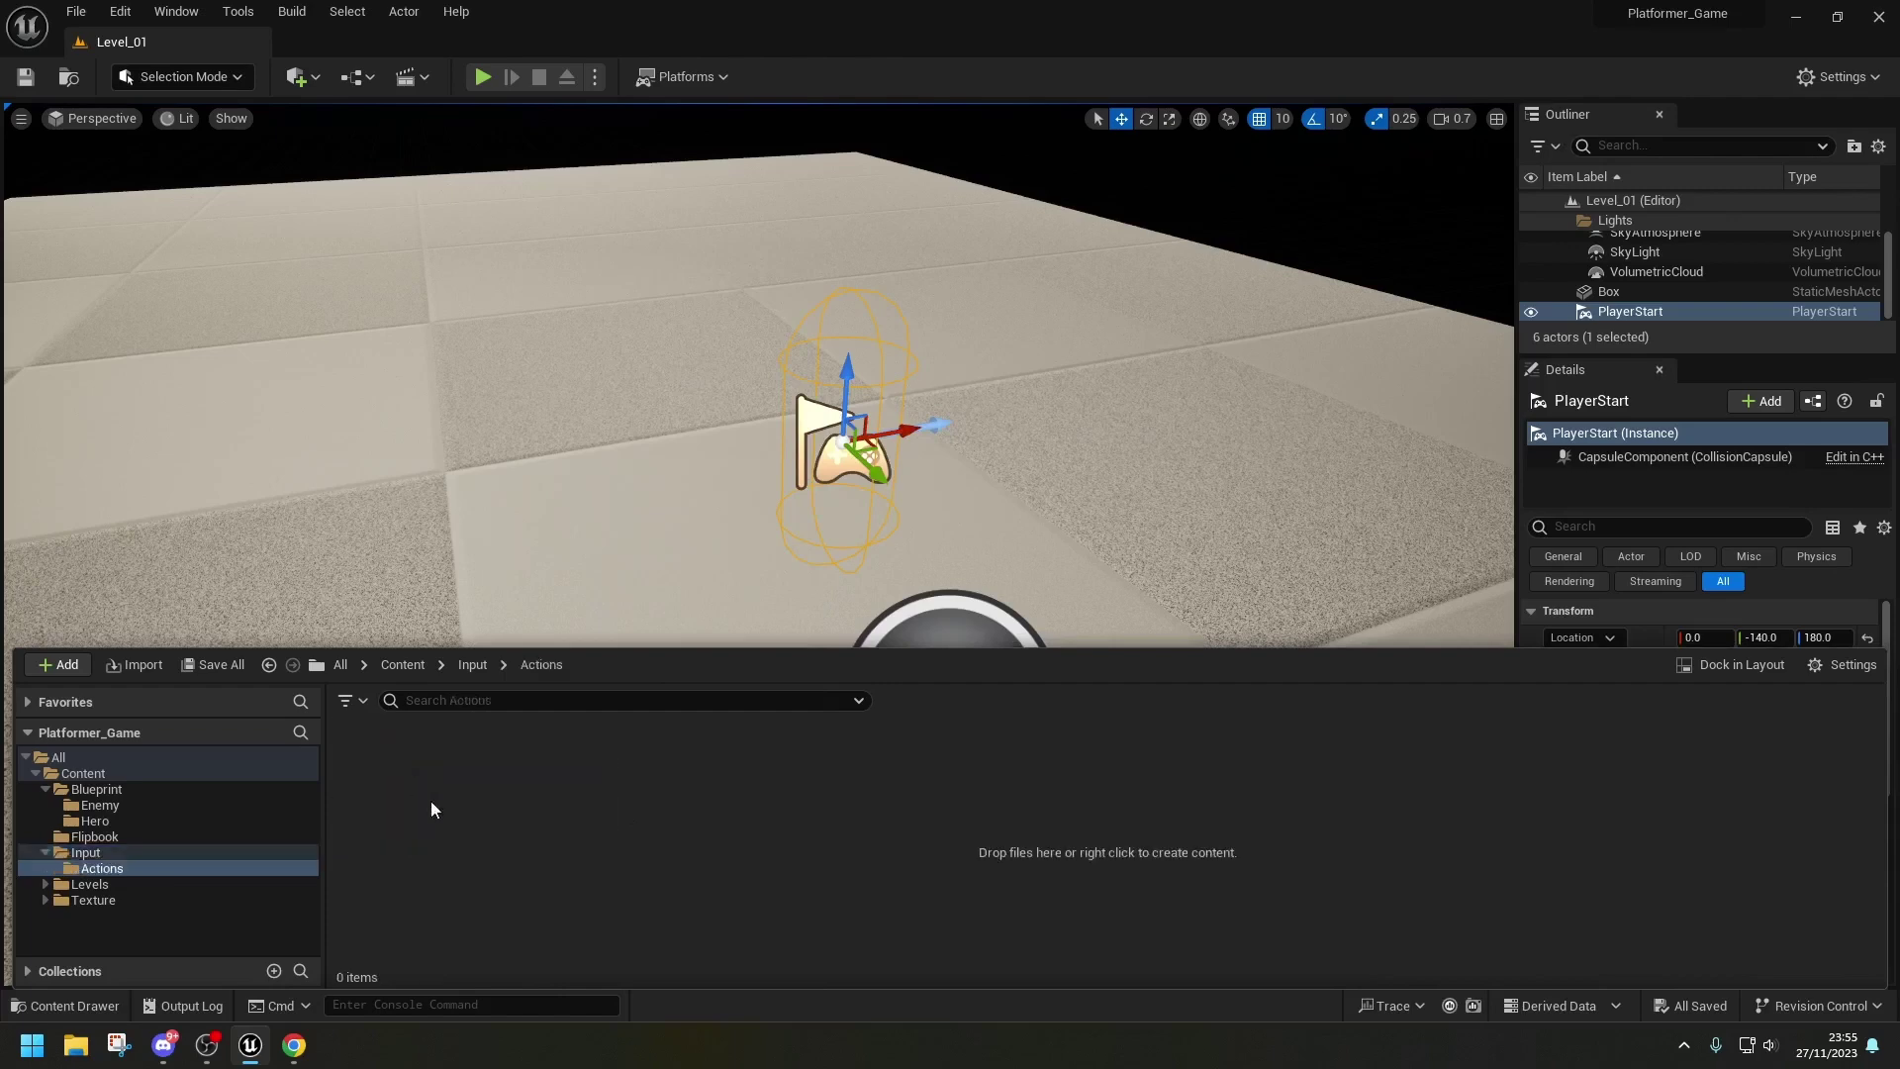
- Create the IA_Attack input action in the Actions folder
right_click(419, 771)
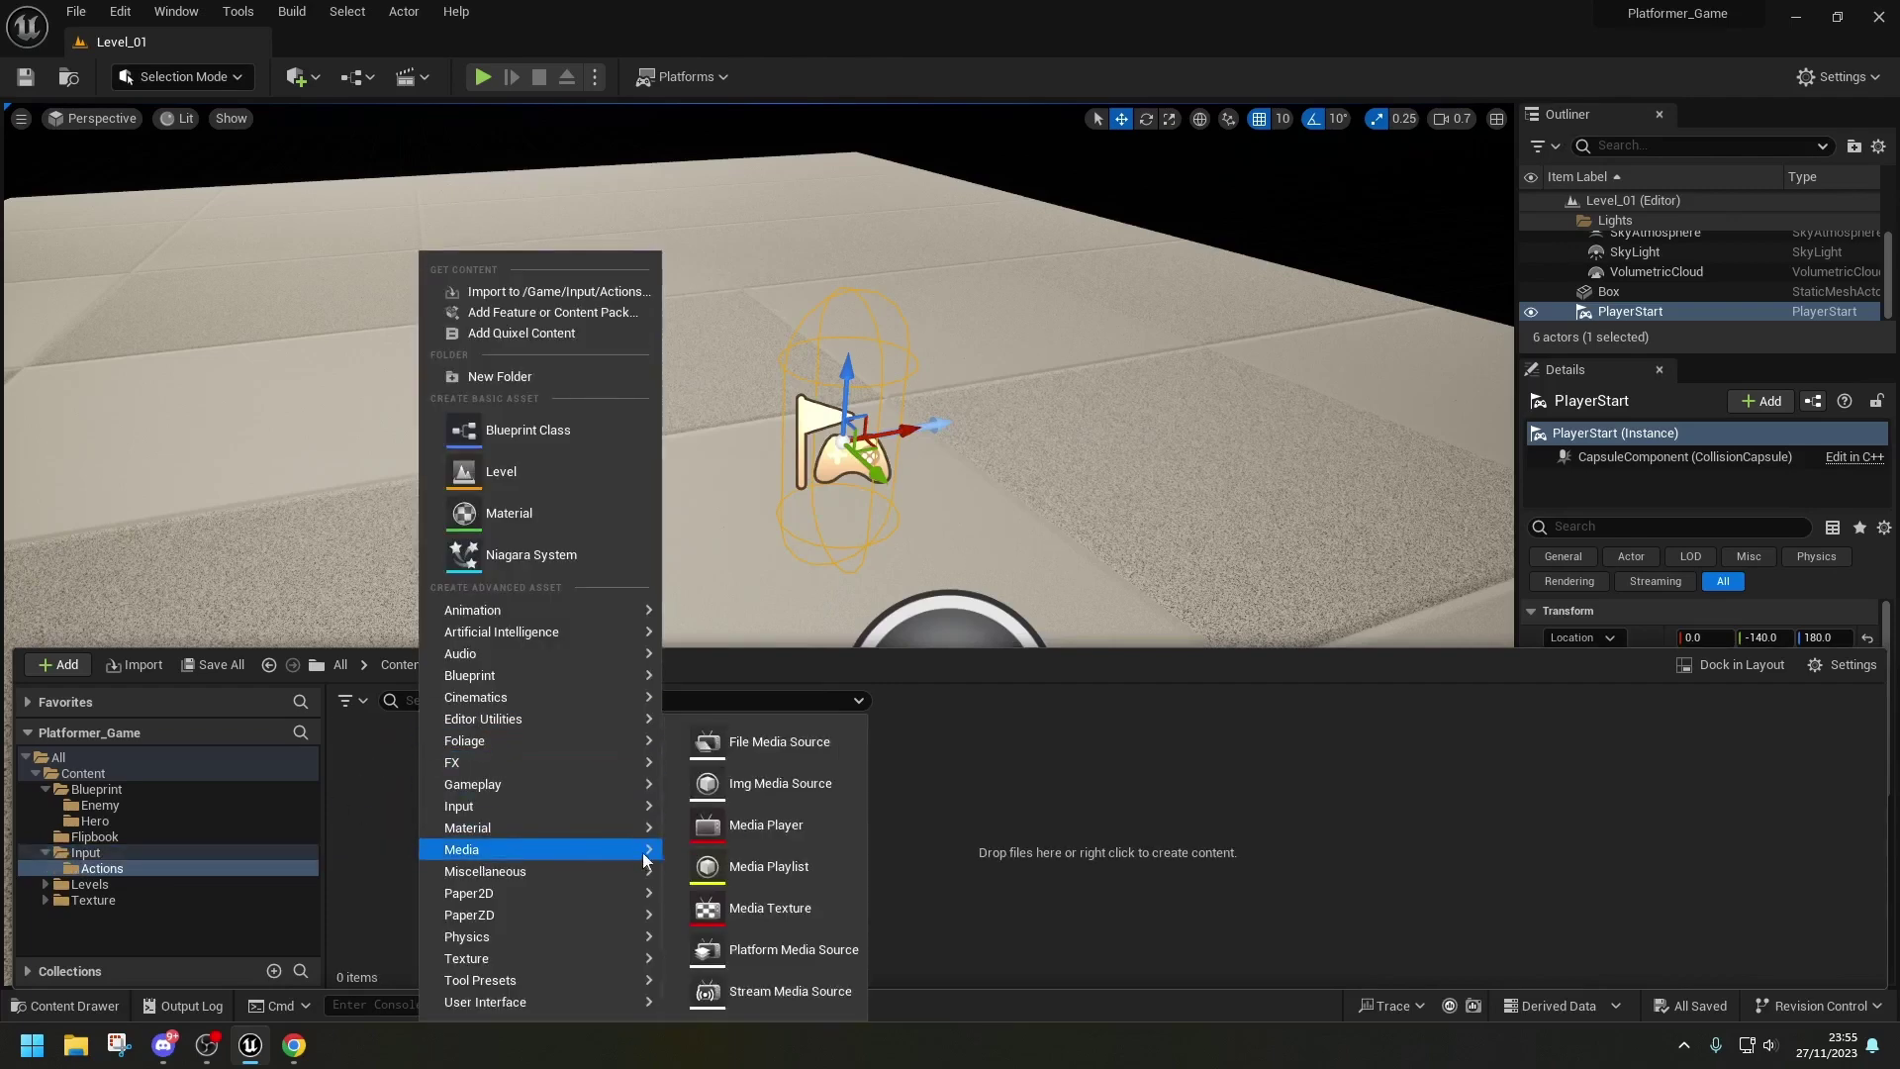
mouse_move(506, 798)
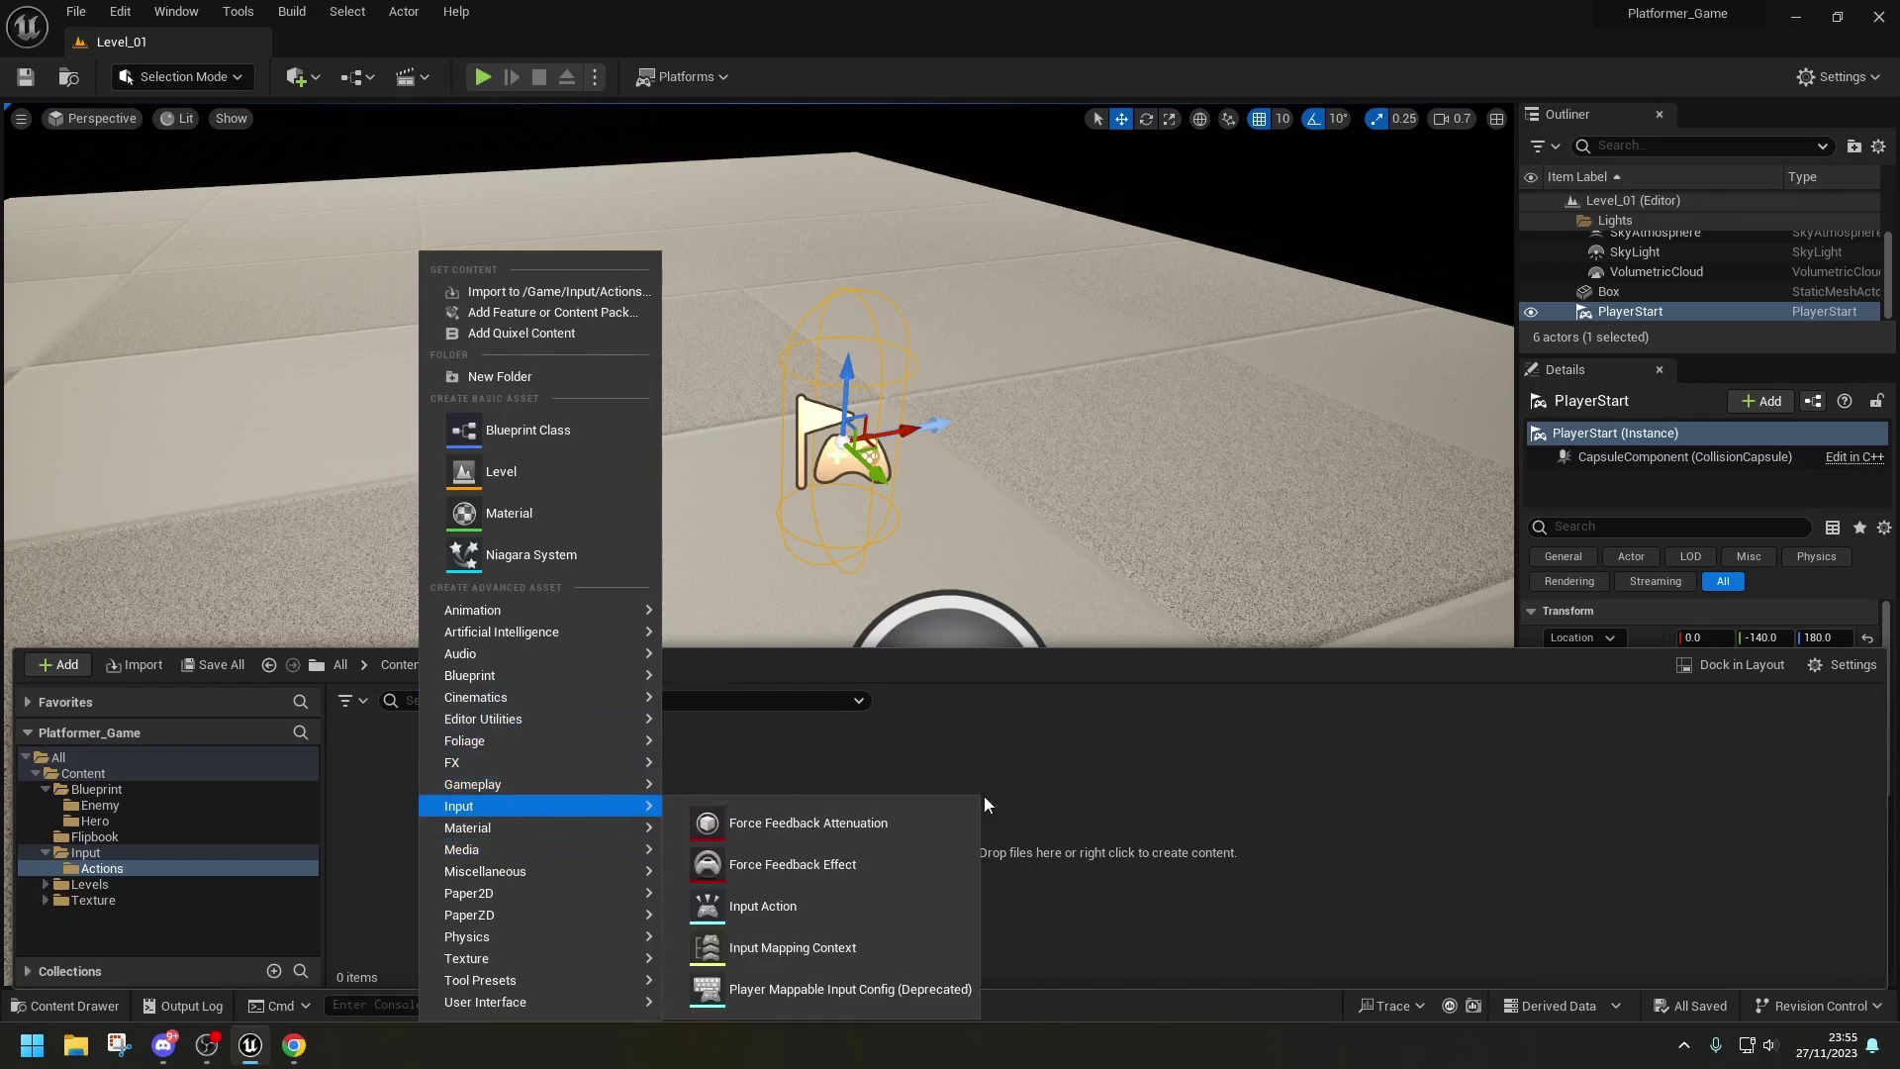
click(821, 908)
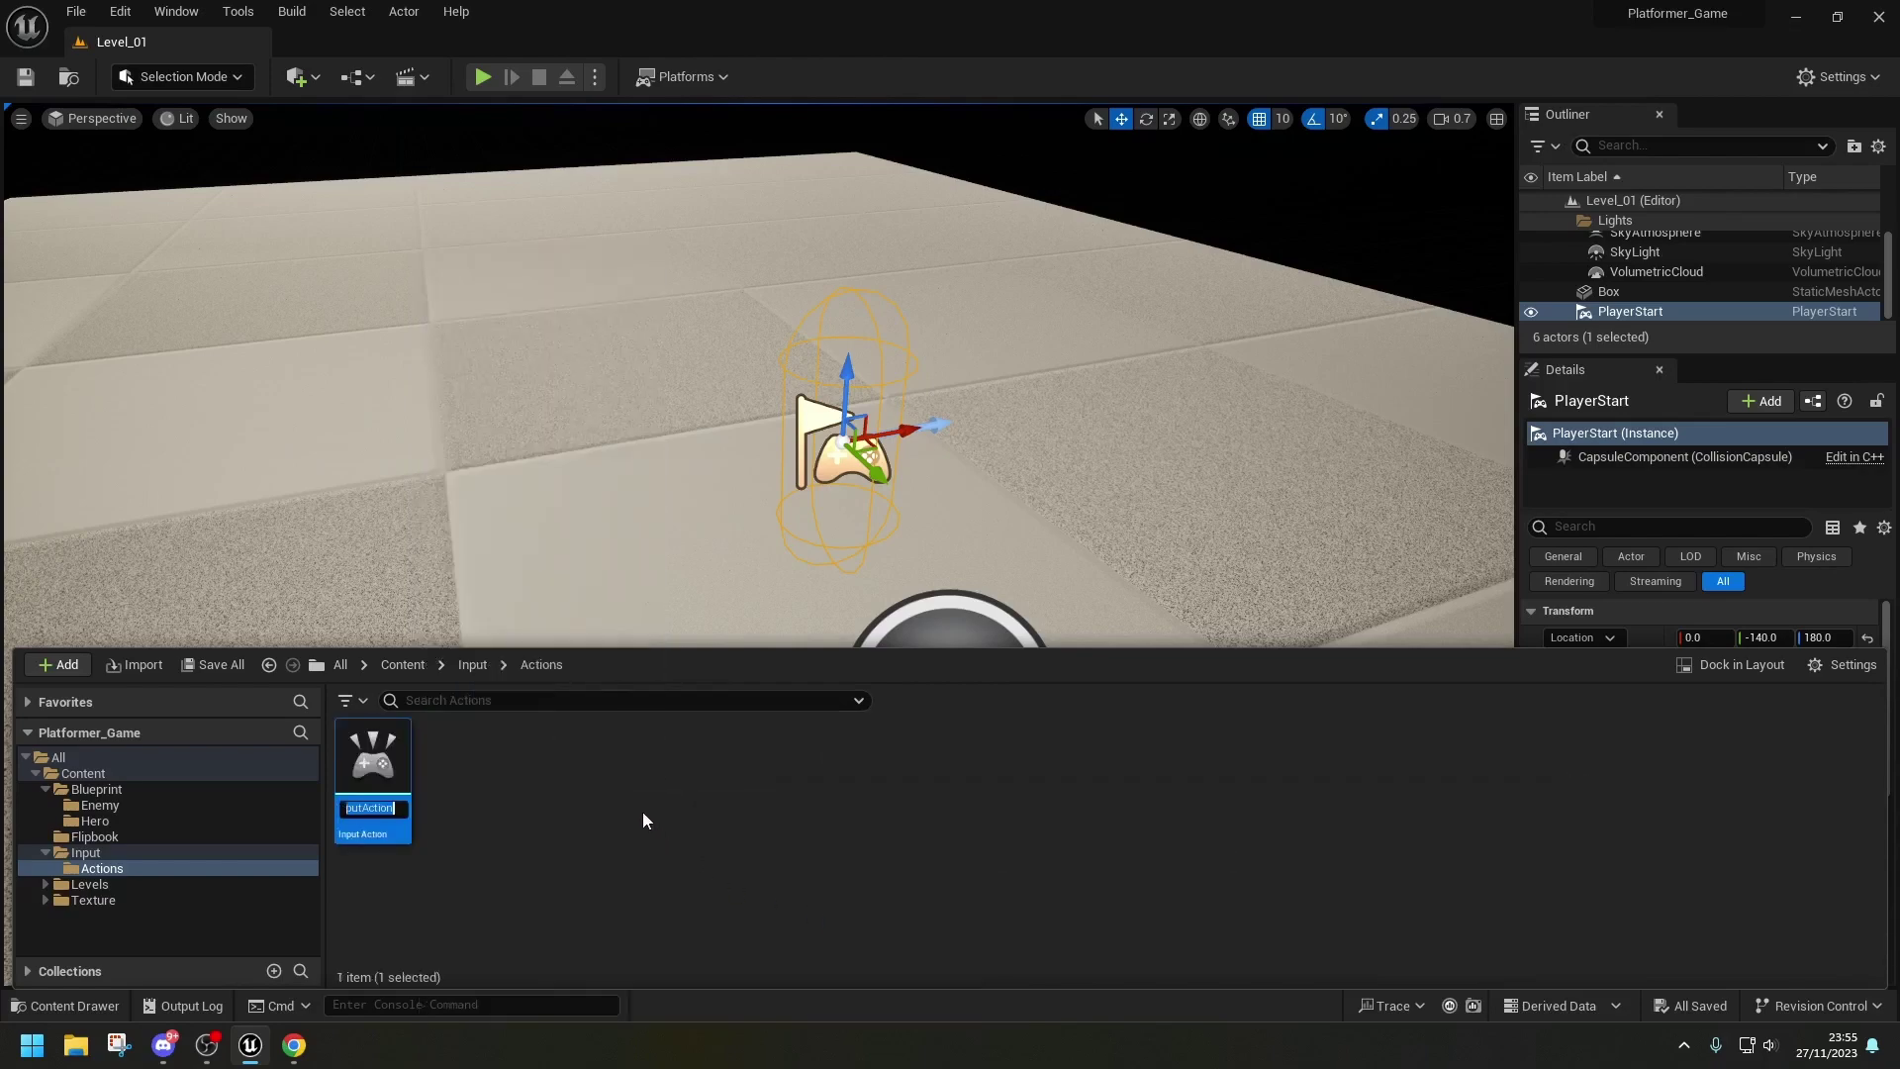
text(IA_Attack)
key(Return)
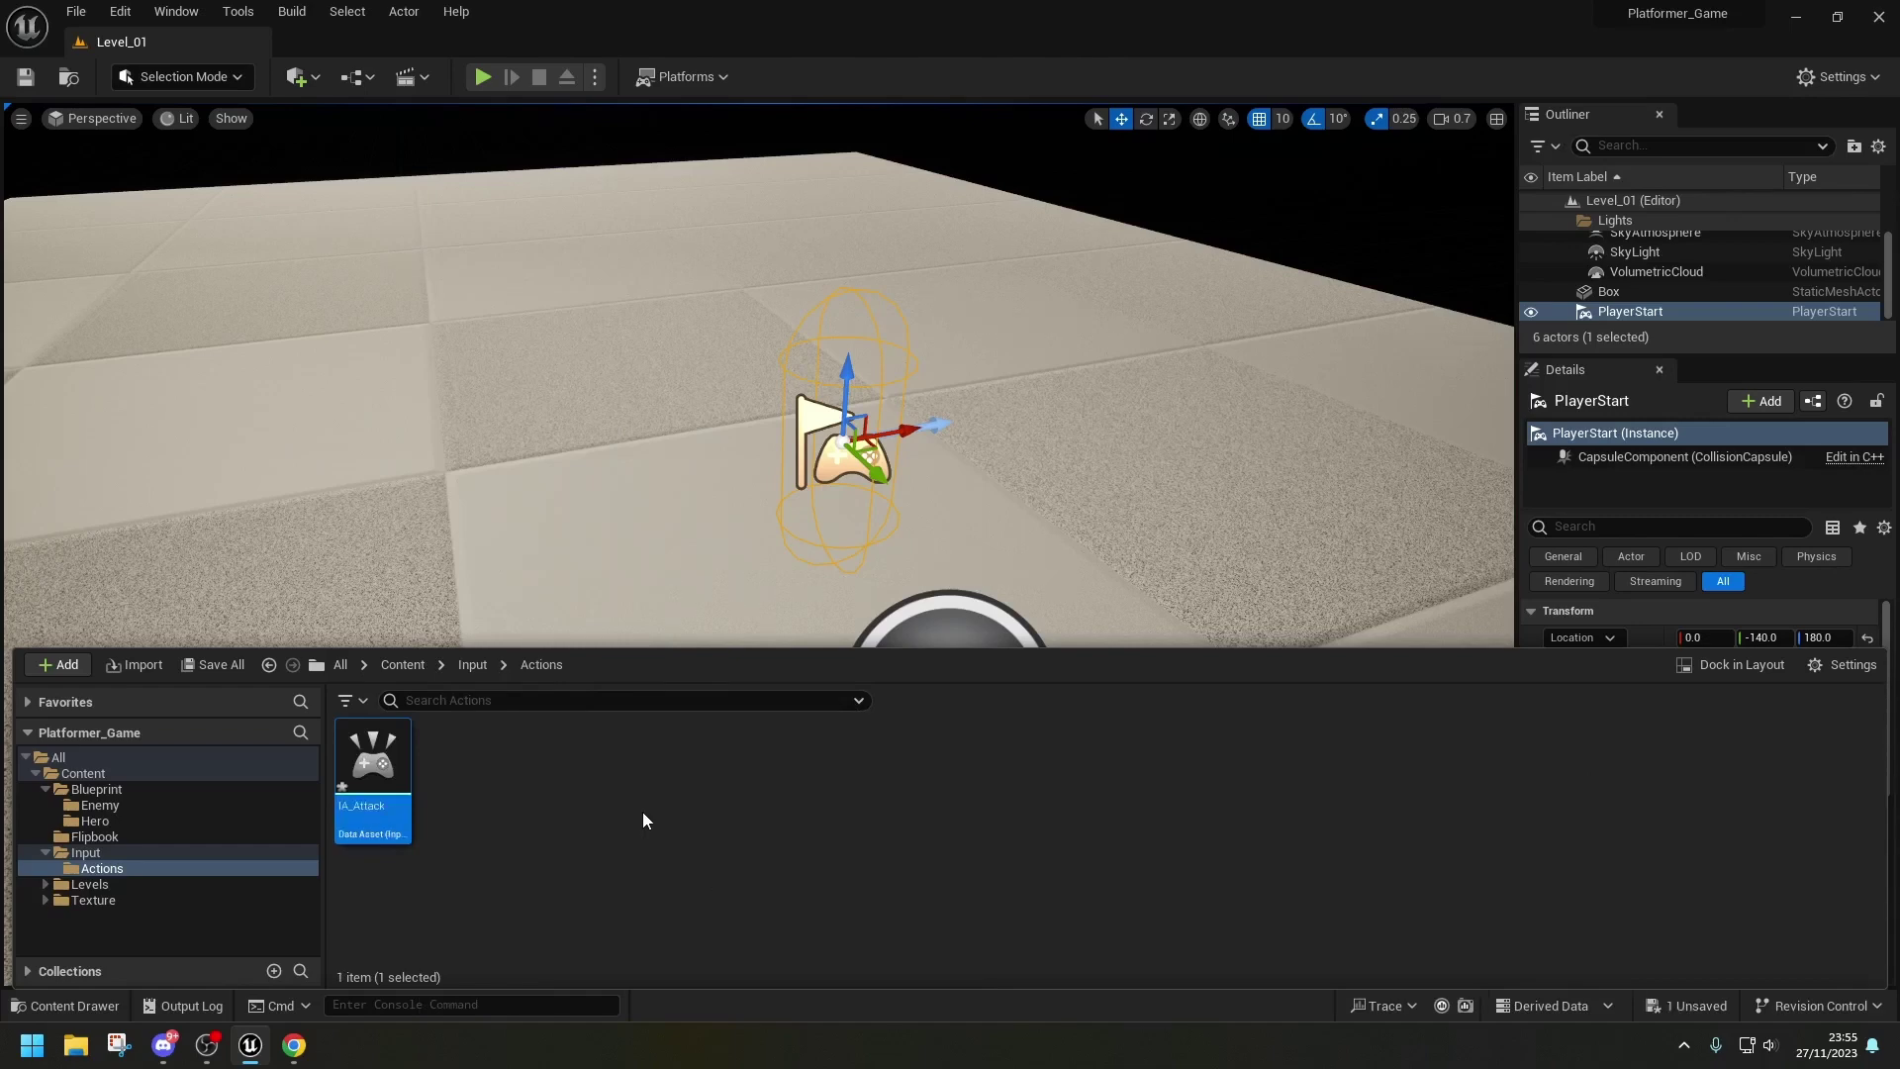
- Add two more input actions named IA_Jump and IA_Move
right_click(645, 810)
mouse_move(744, 594)
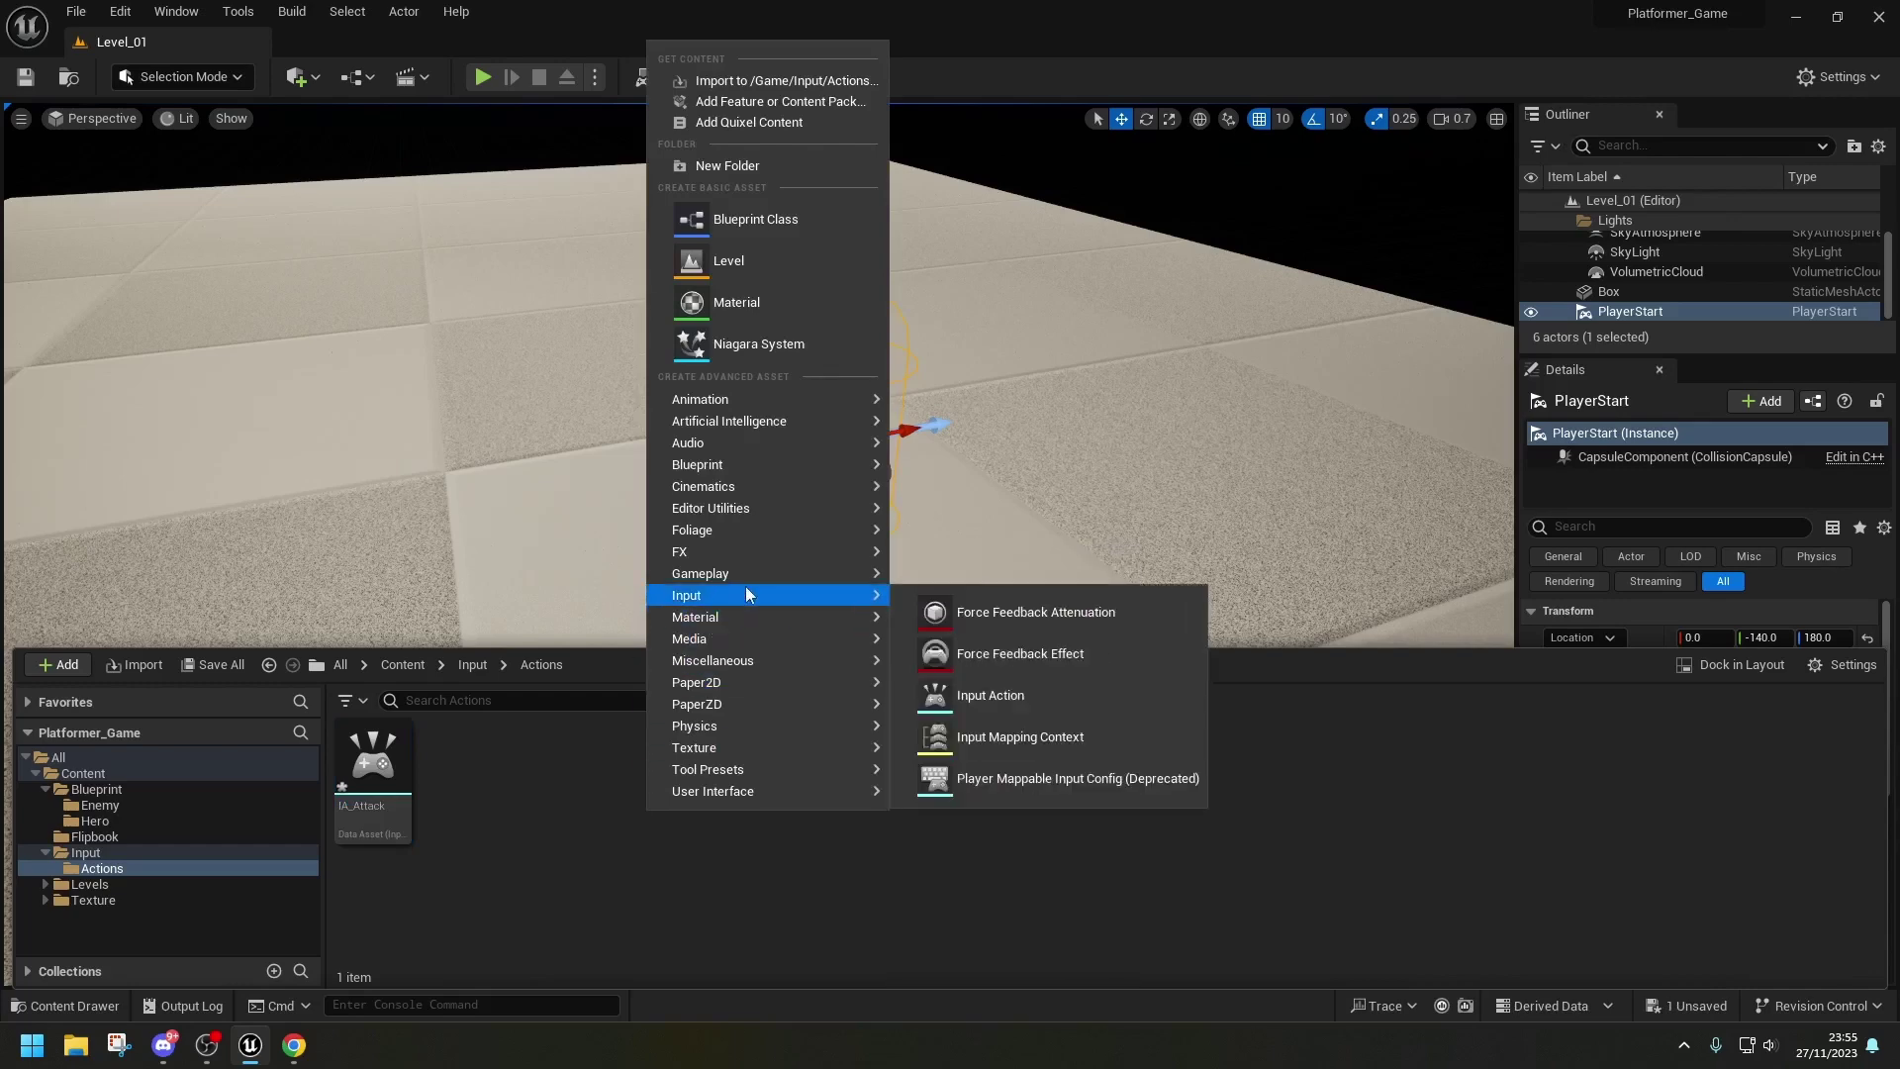
click(979, 695)
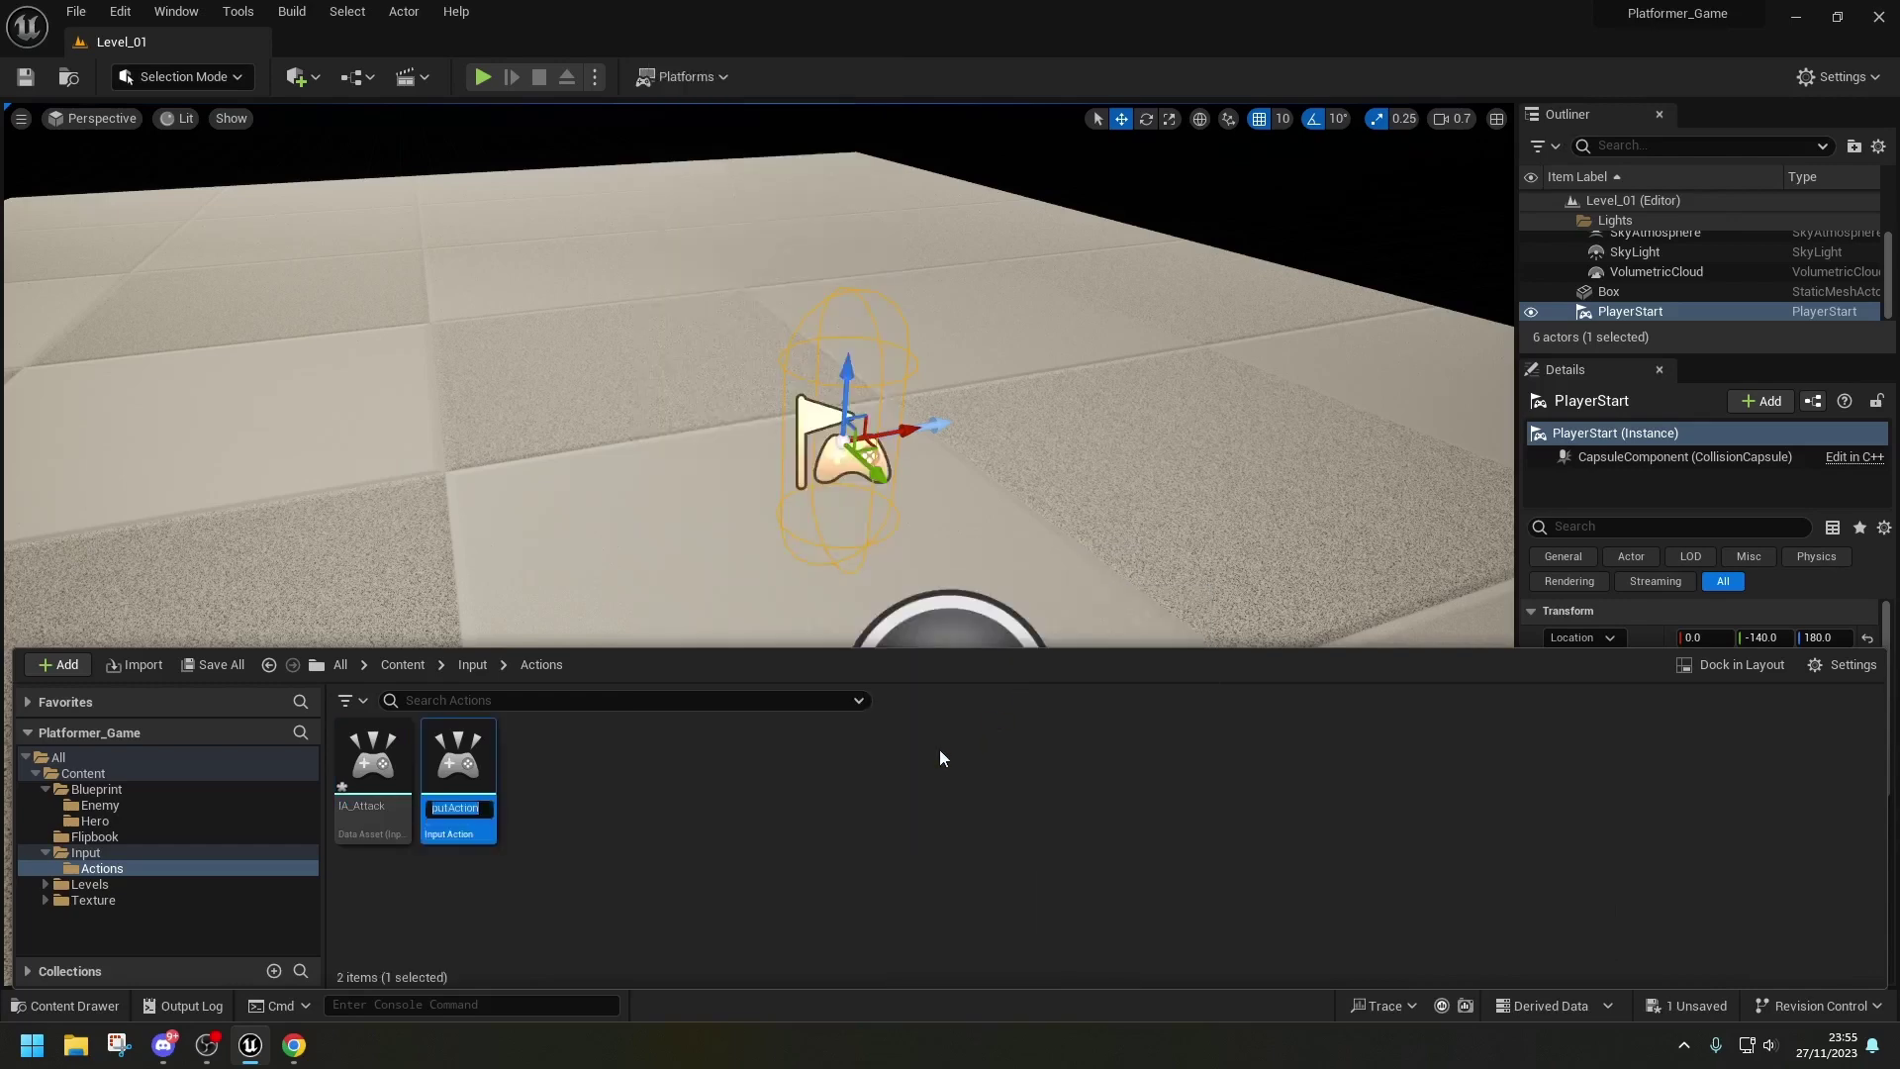
text(IA_Jump)
key(Return)
right_click(645, 807)
mouse_move(803, 545)
mouse_move(802, 589)
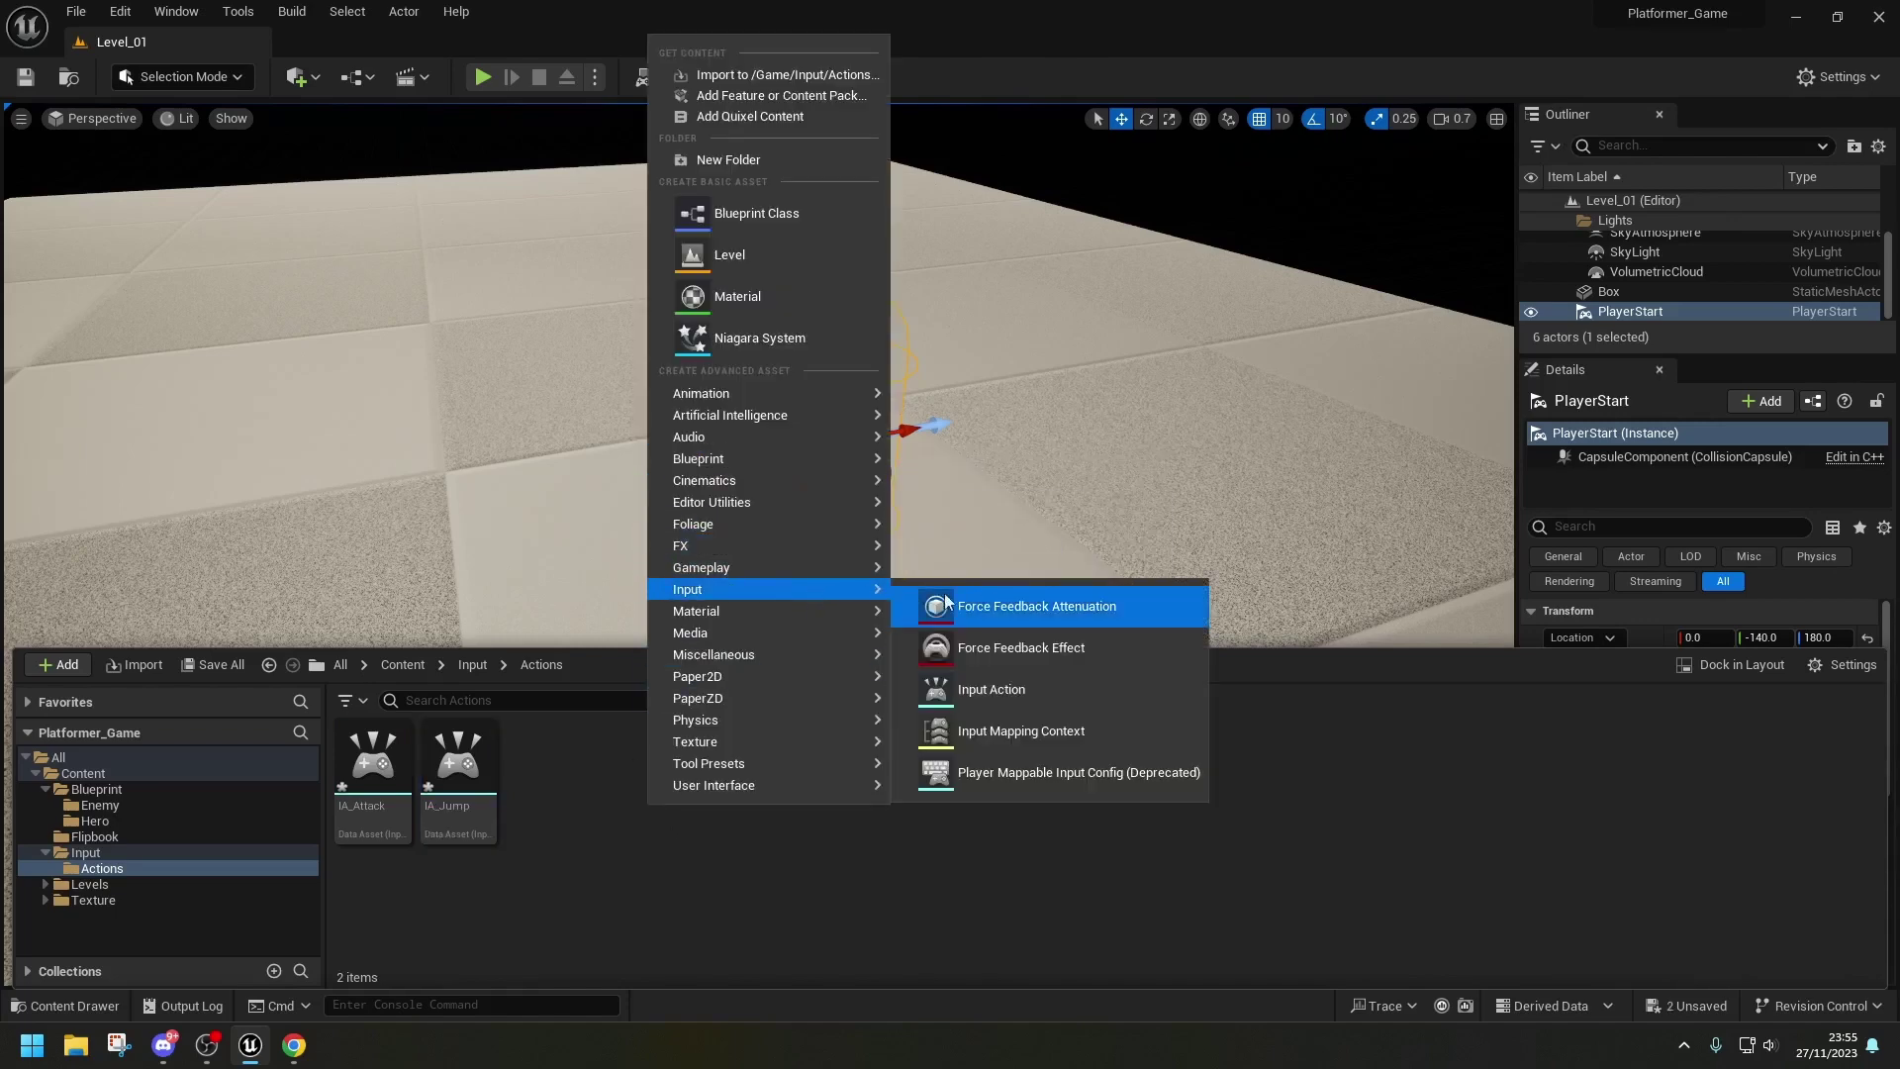
click(1022, 692)
text(IA_Move)
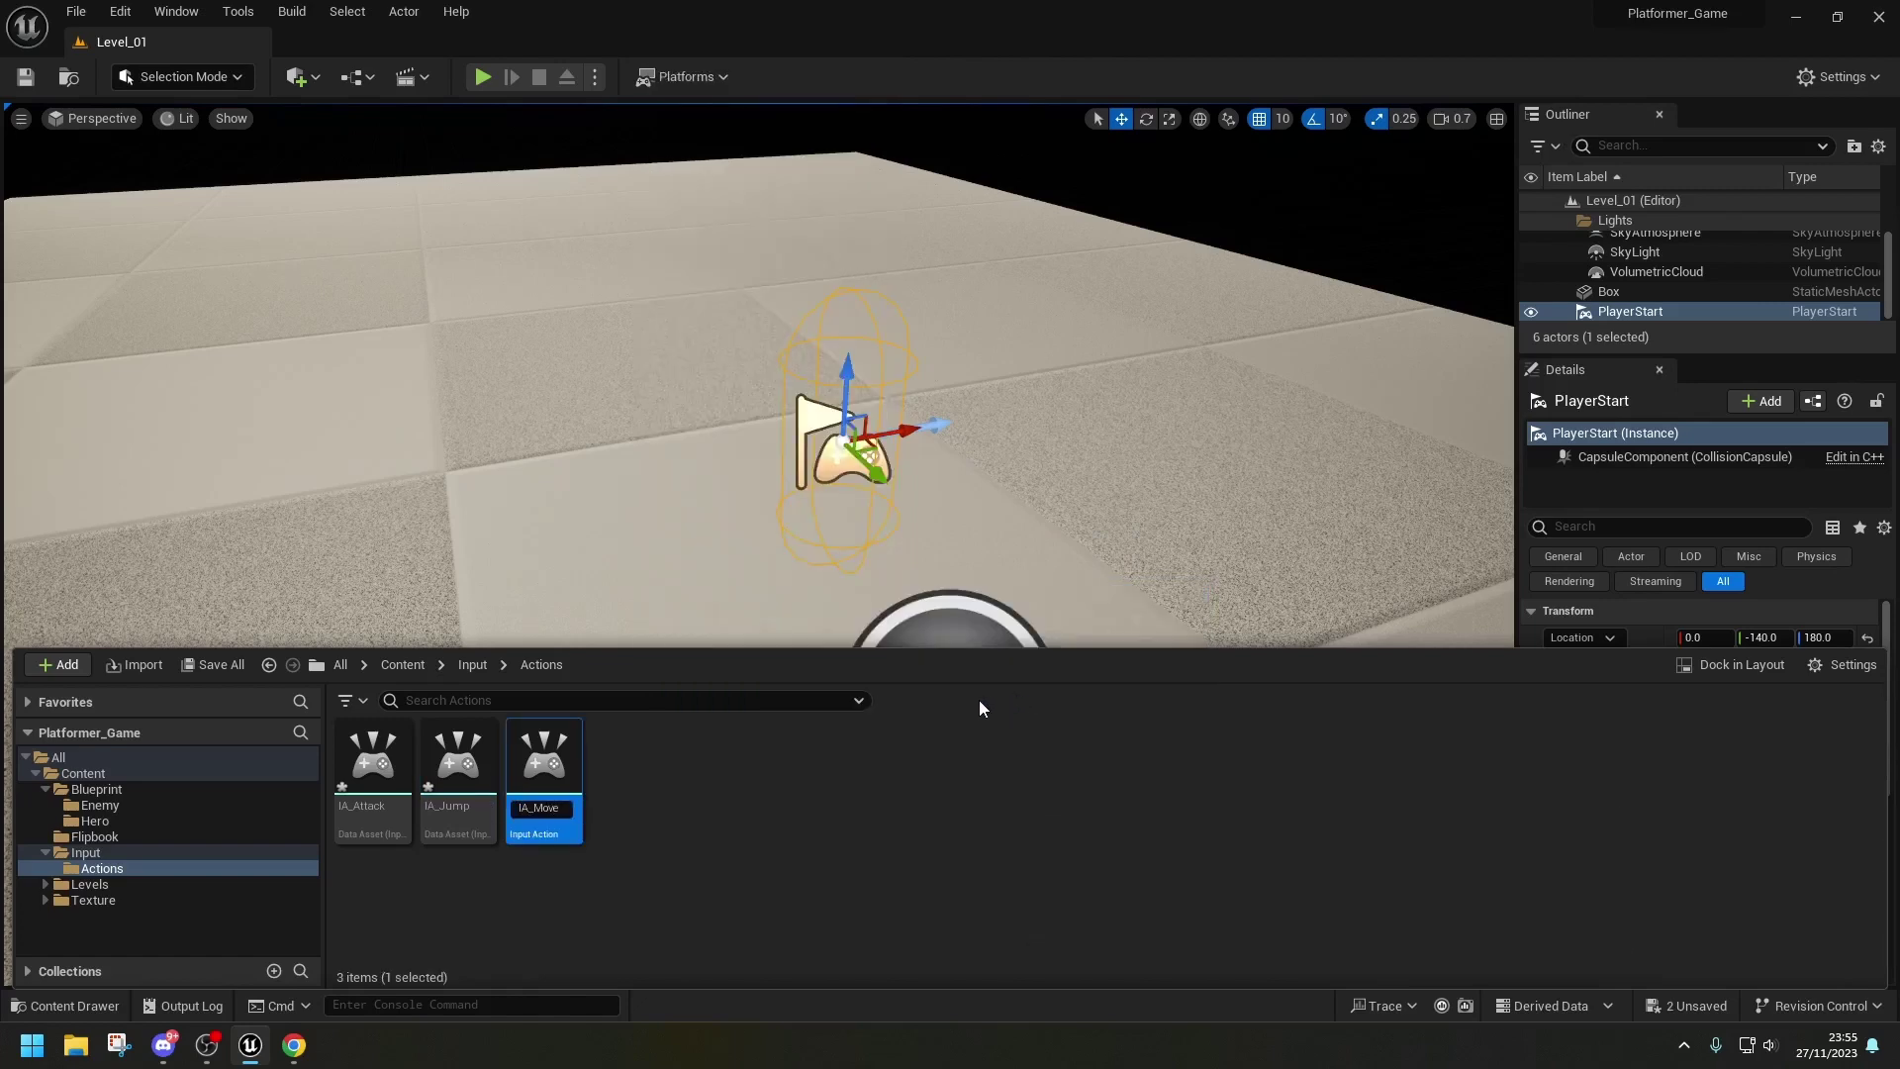
key(Return)
- Save all new input assets and briefly open IA_Attack before closing it
click(394, 785)
key(ctrl+shift+s)
click(788, 775)
click(391, 770)
double_click(391, 770)
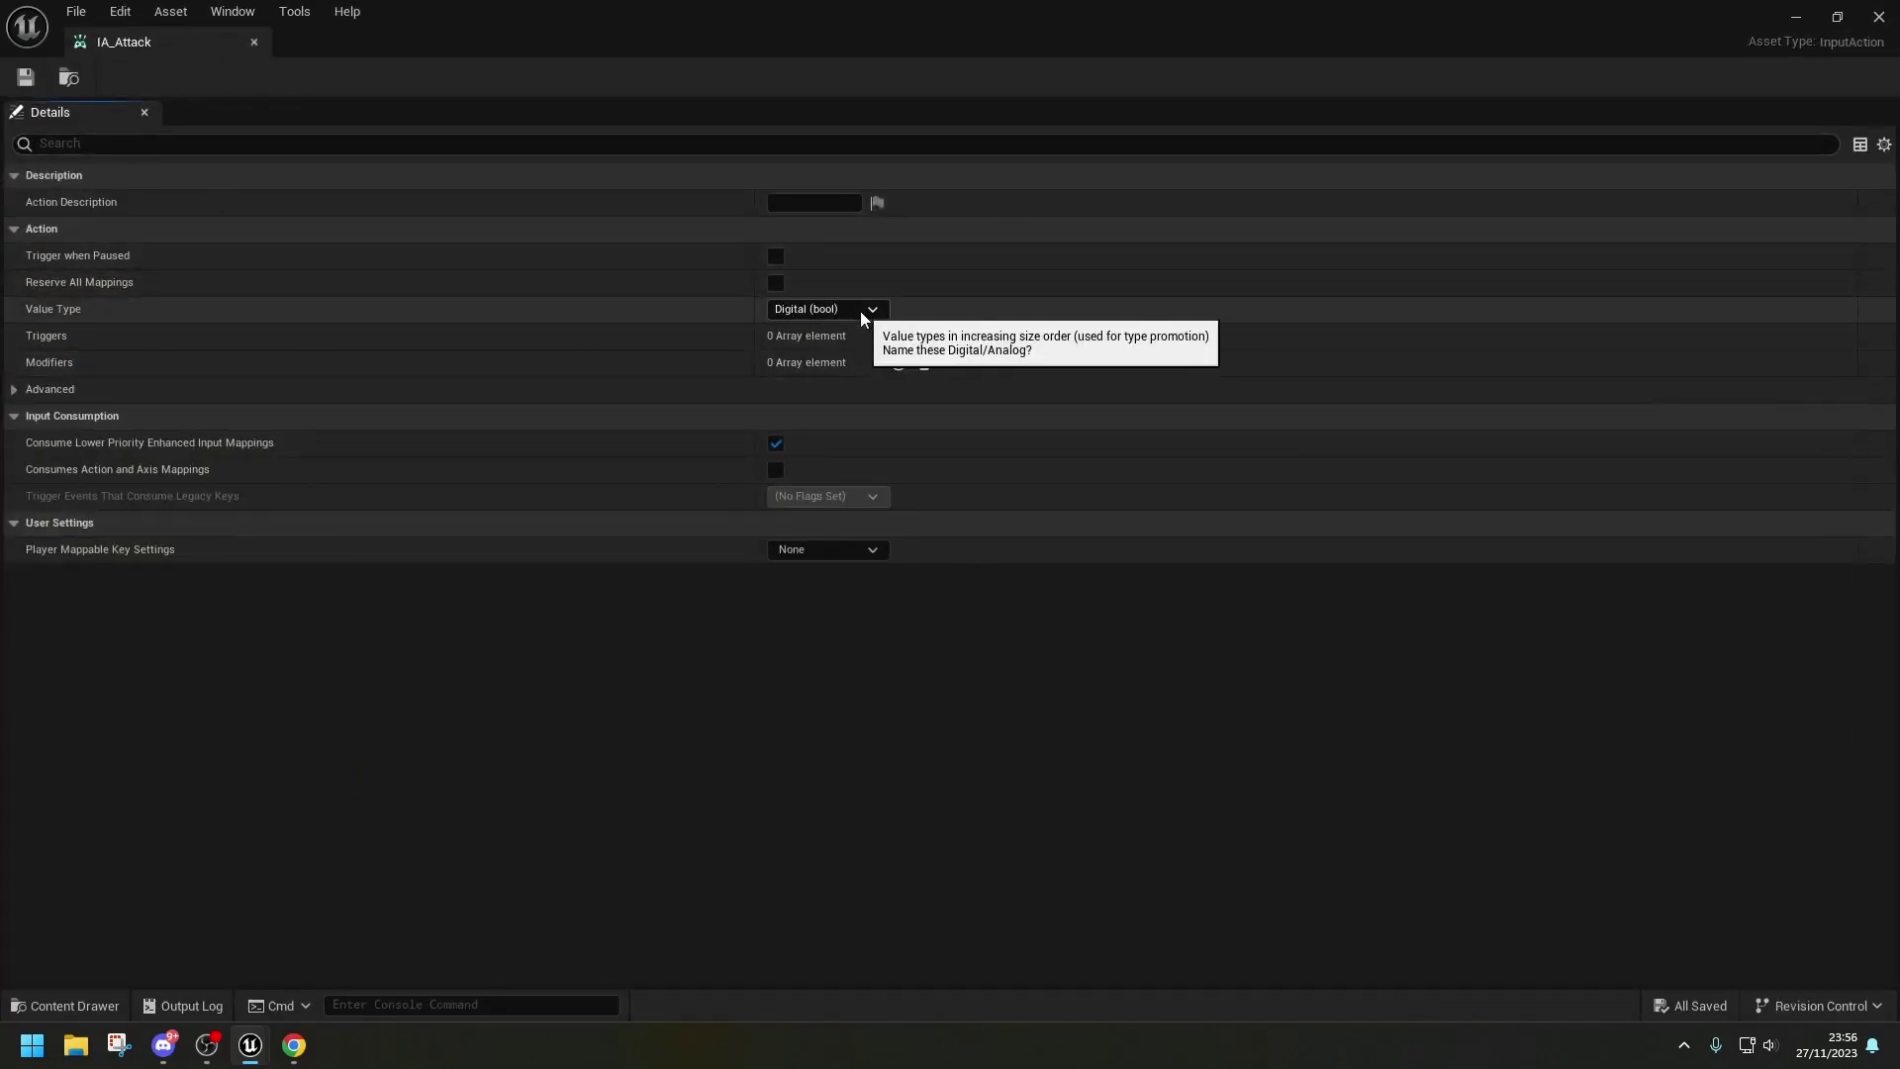
click(145, 112)
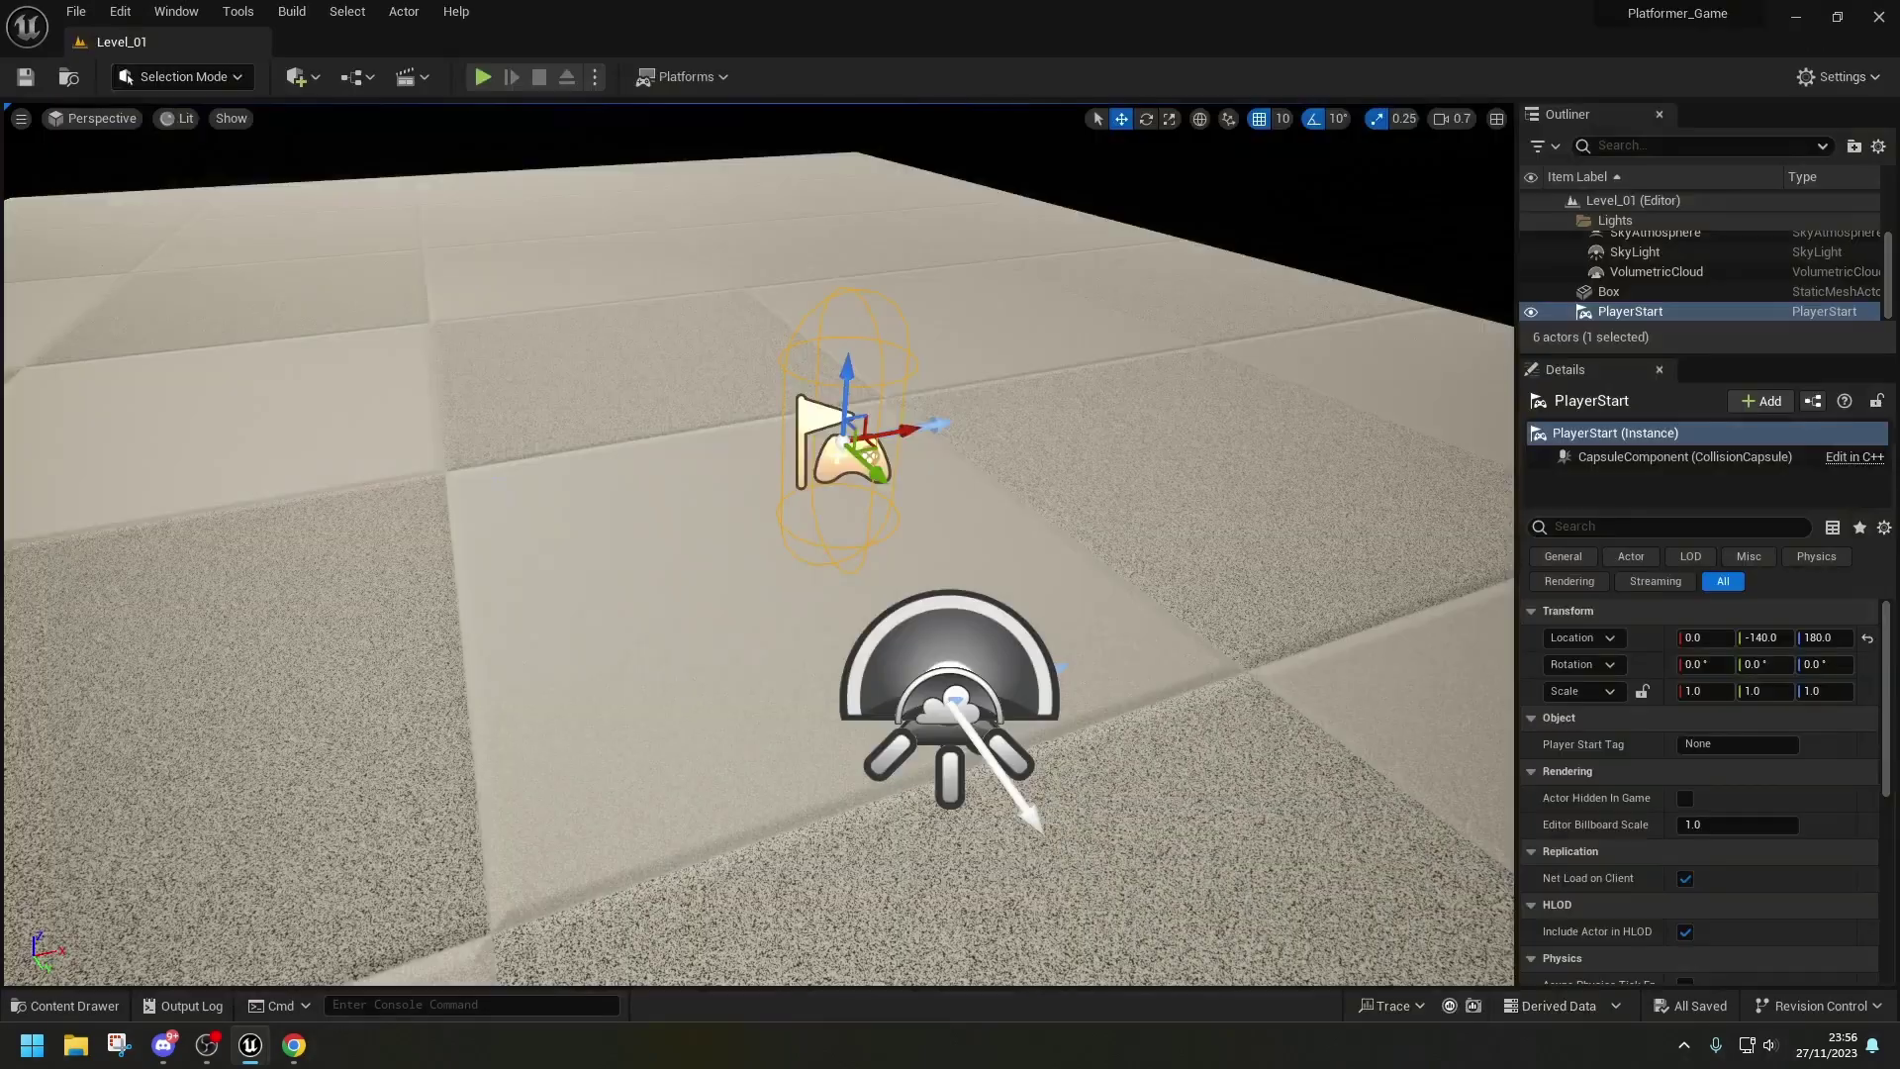
key(ctrl+space)
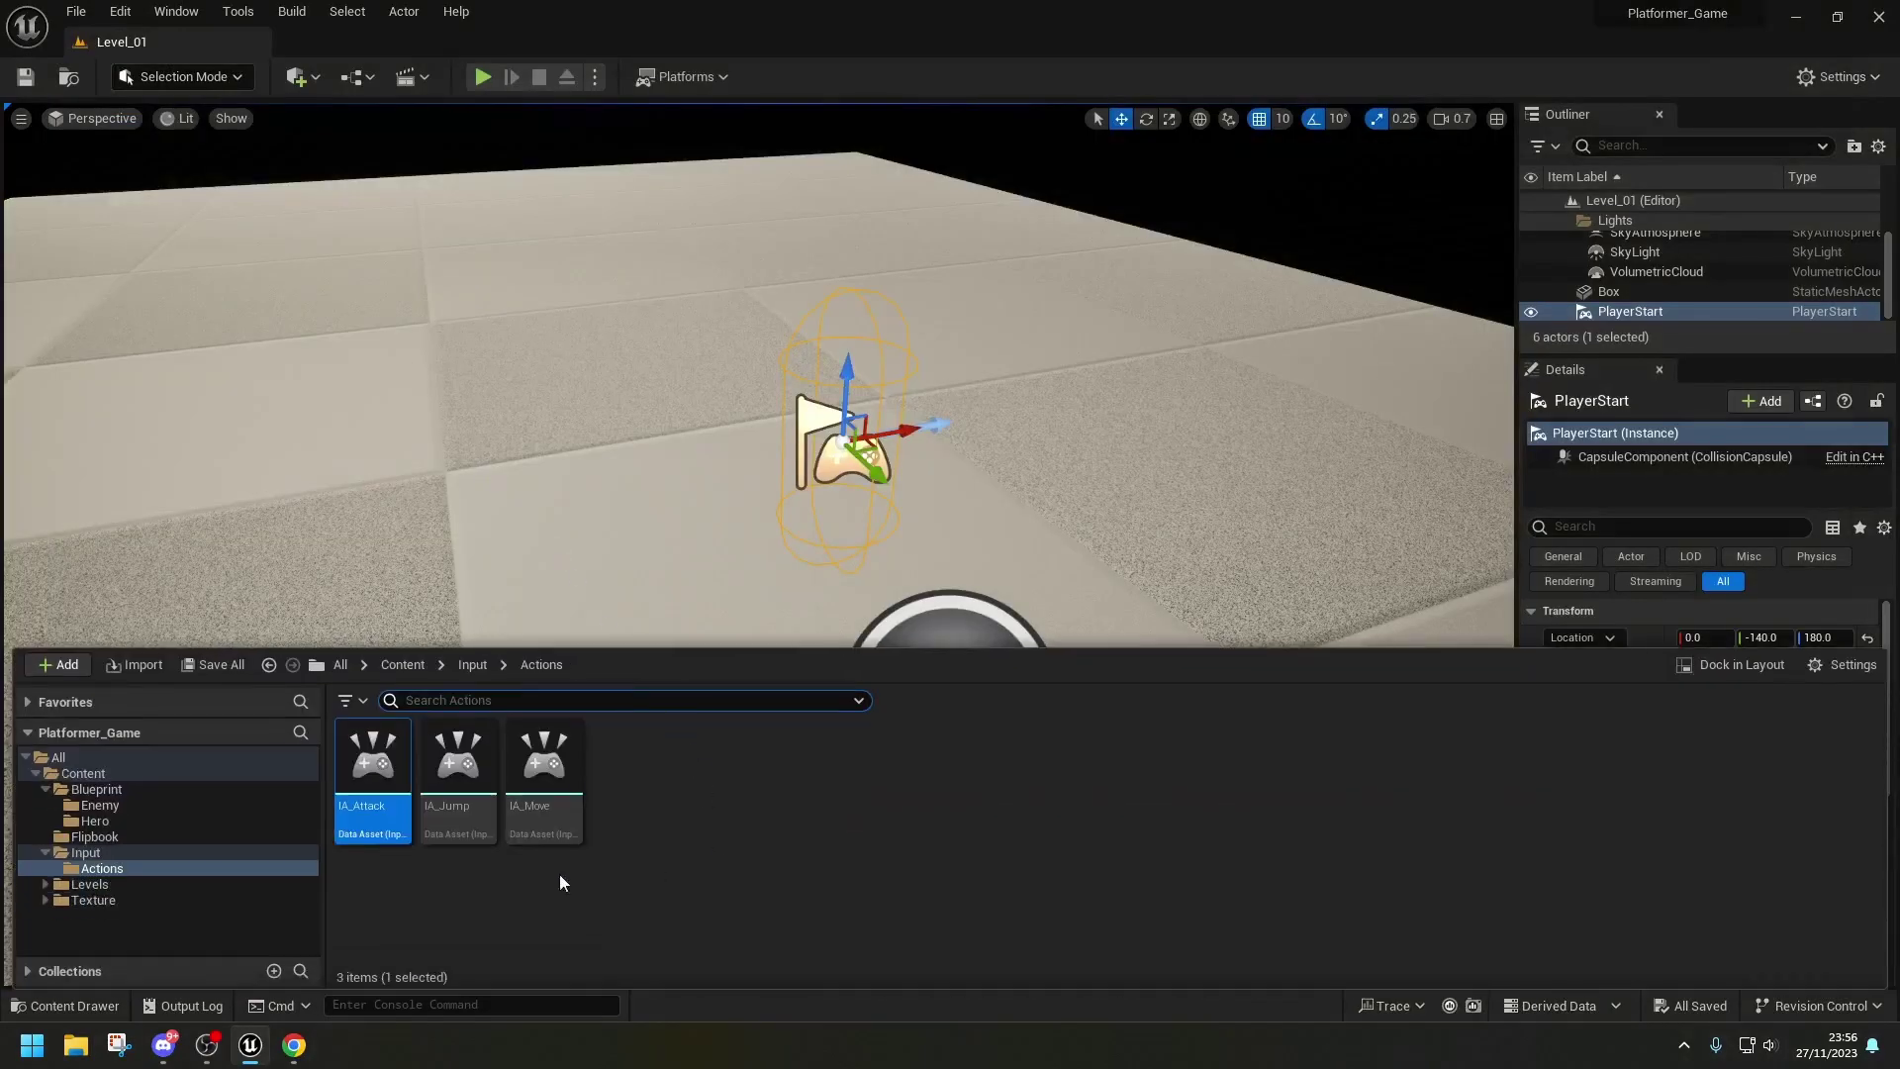
- Set IA_Move's Value Type to Axis2D (Vector2D) and save it
double_click(559, 807)
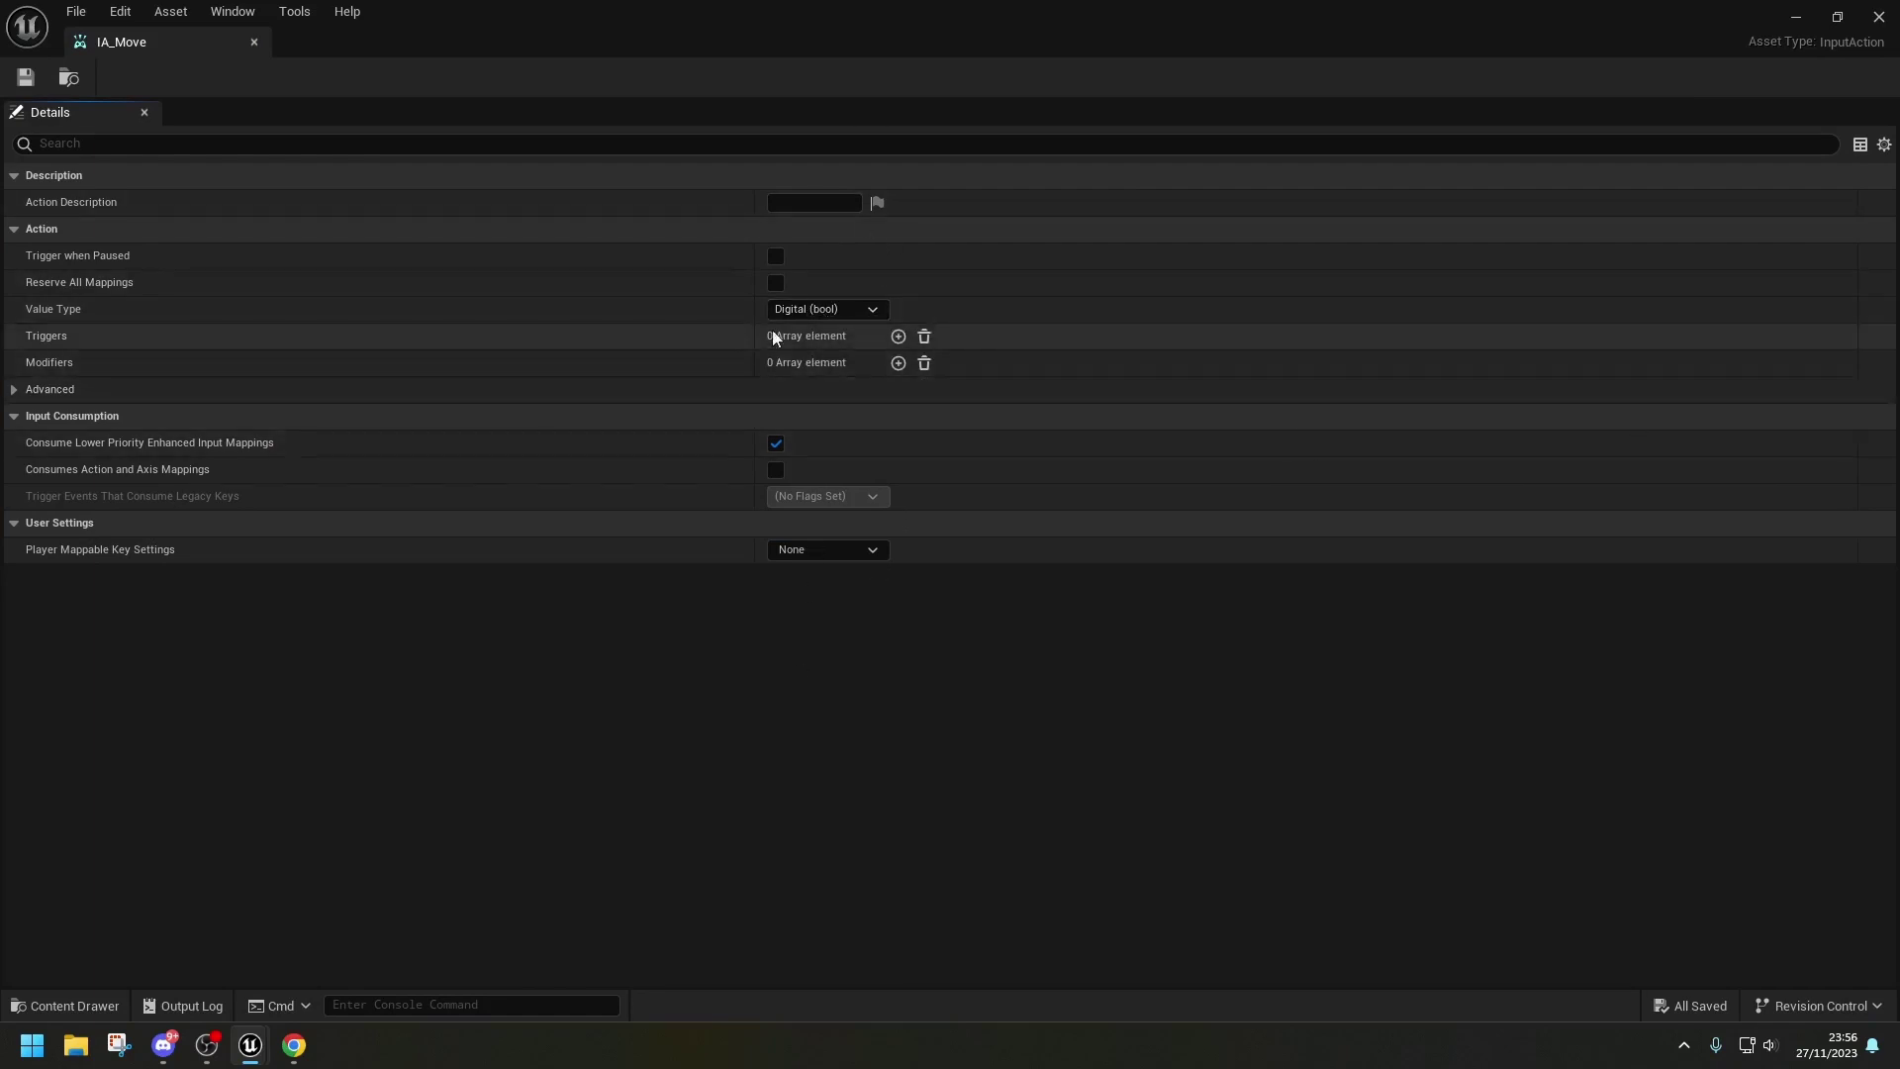
click(817, 310)
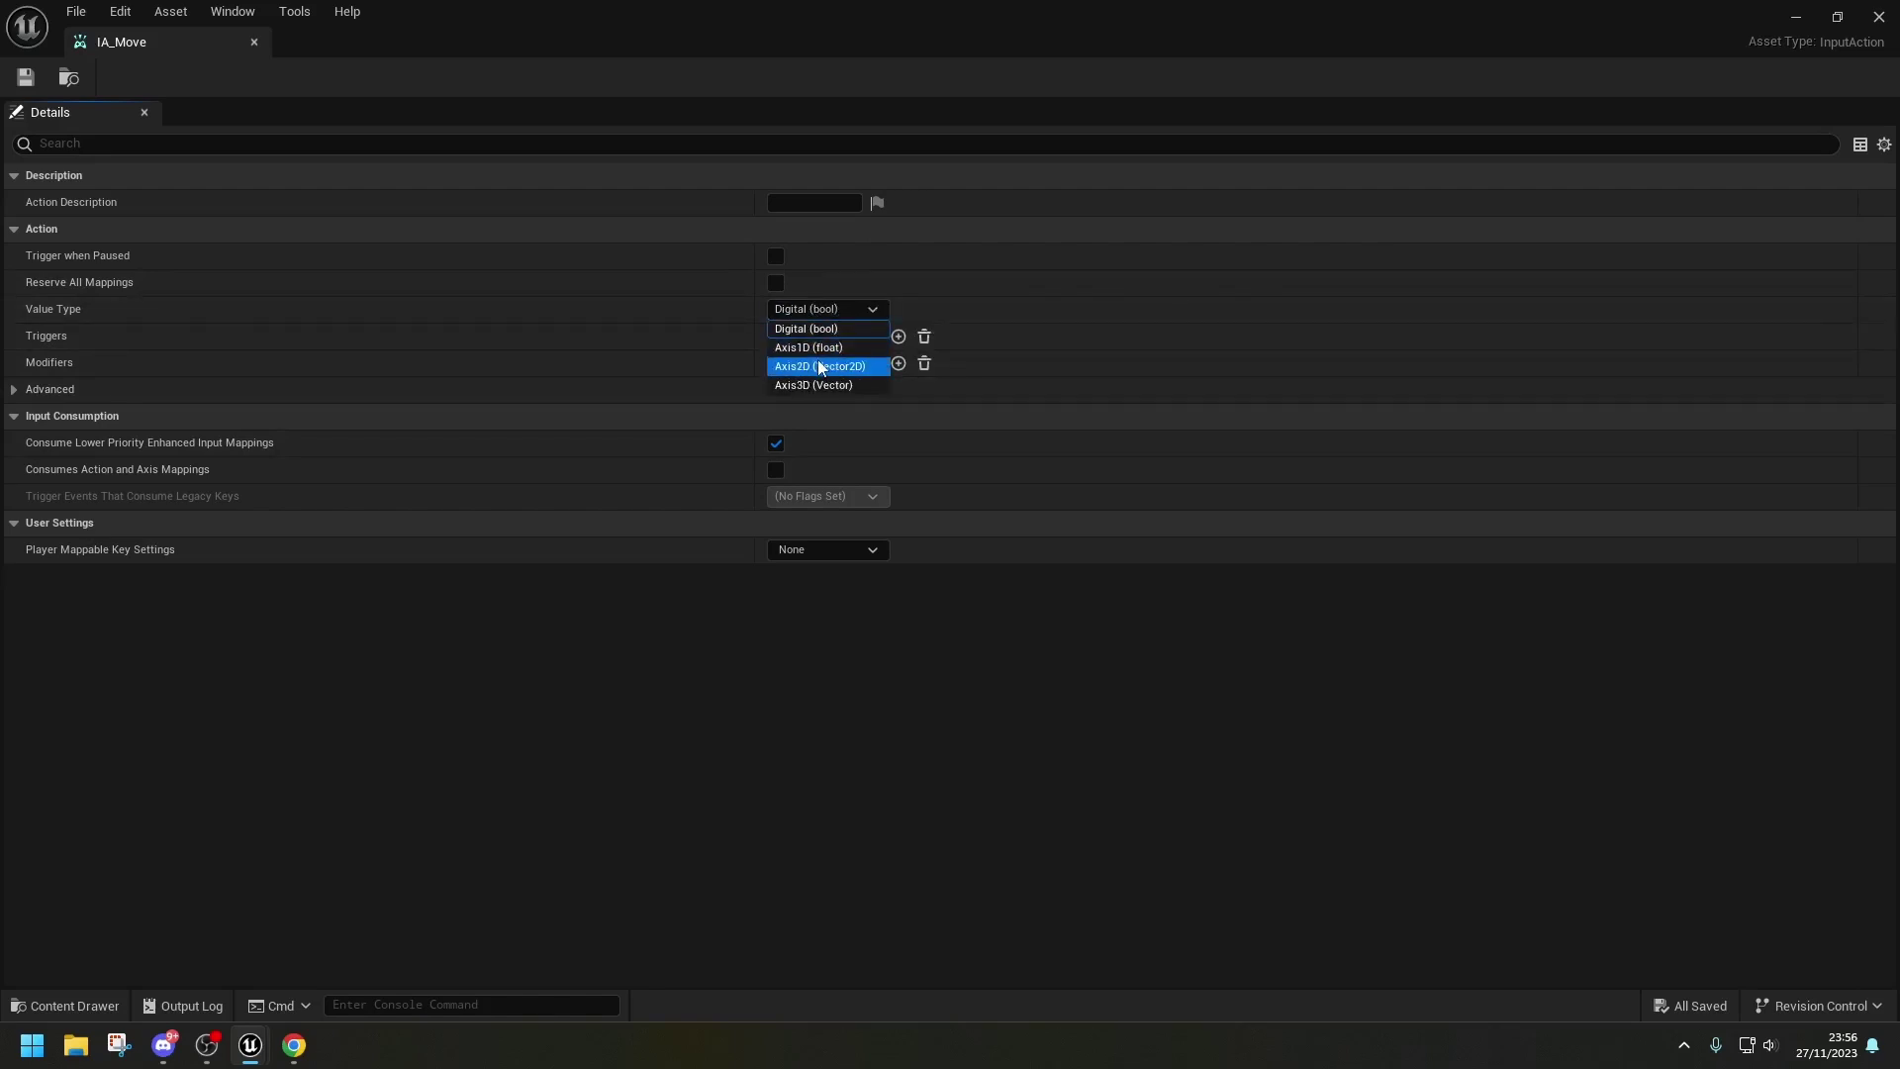
click(860, 368)
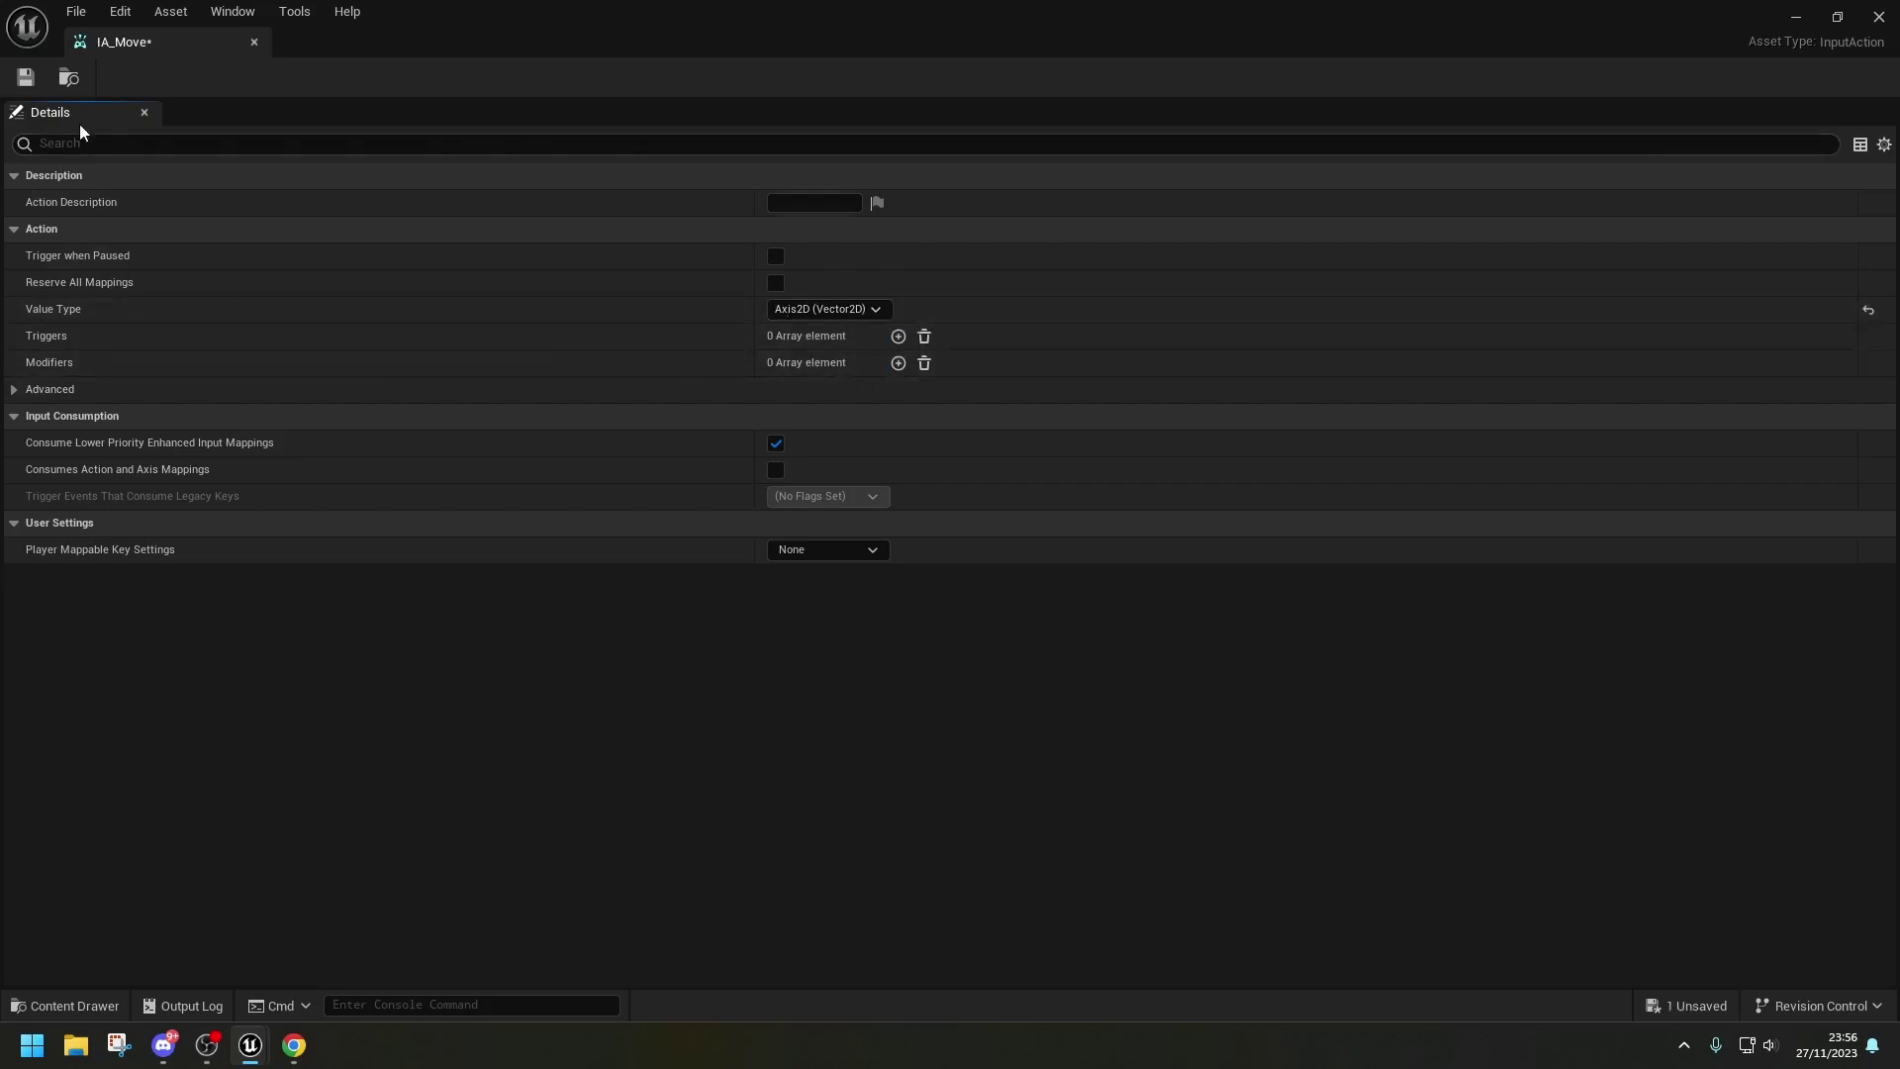
click(26, 77)
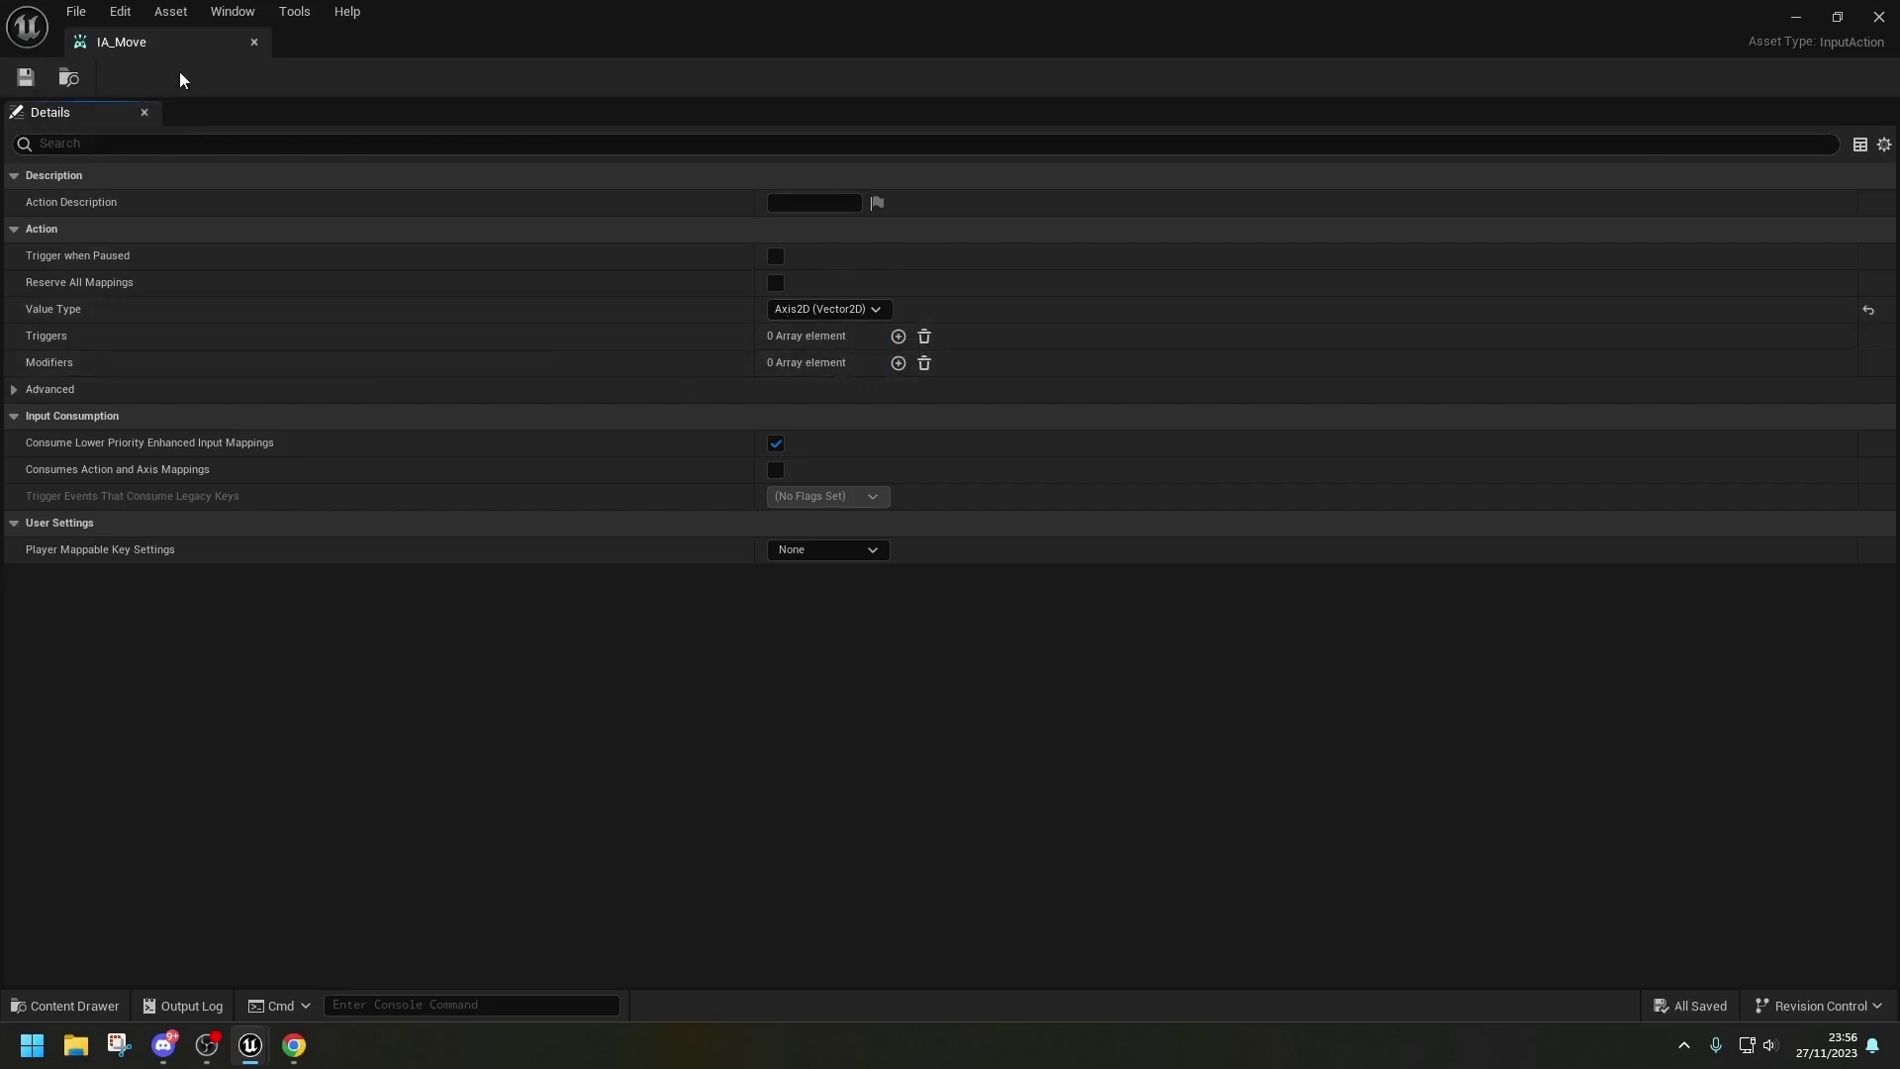
click(254, 42)
key(ctrl+space)
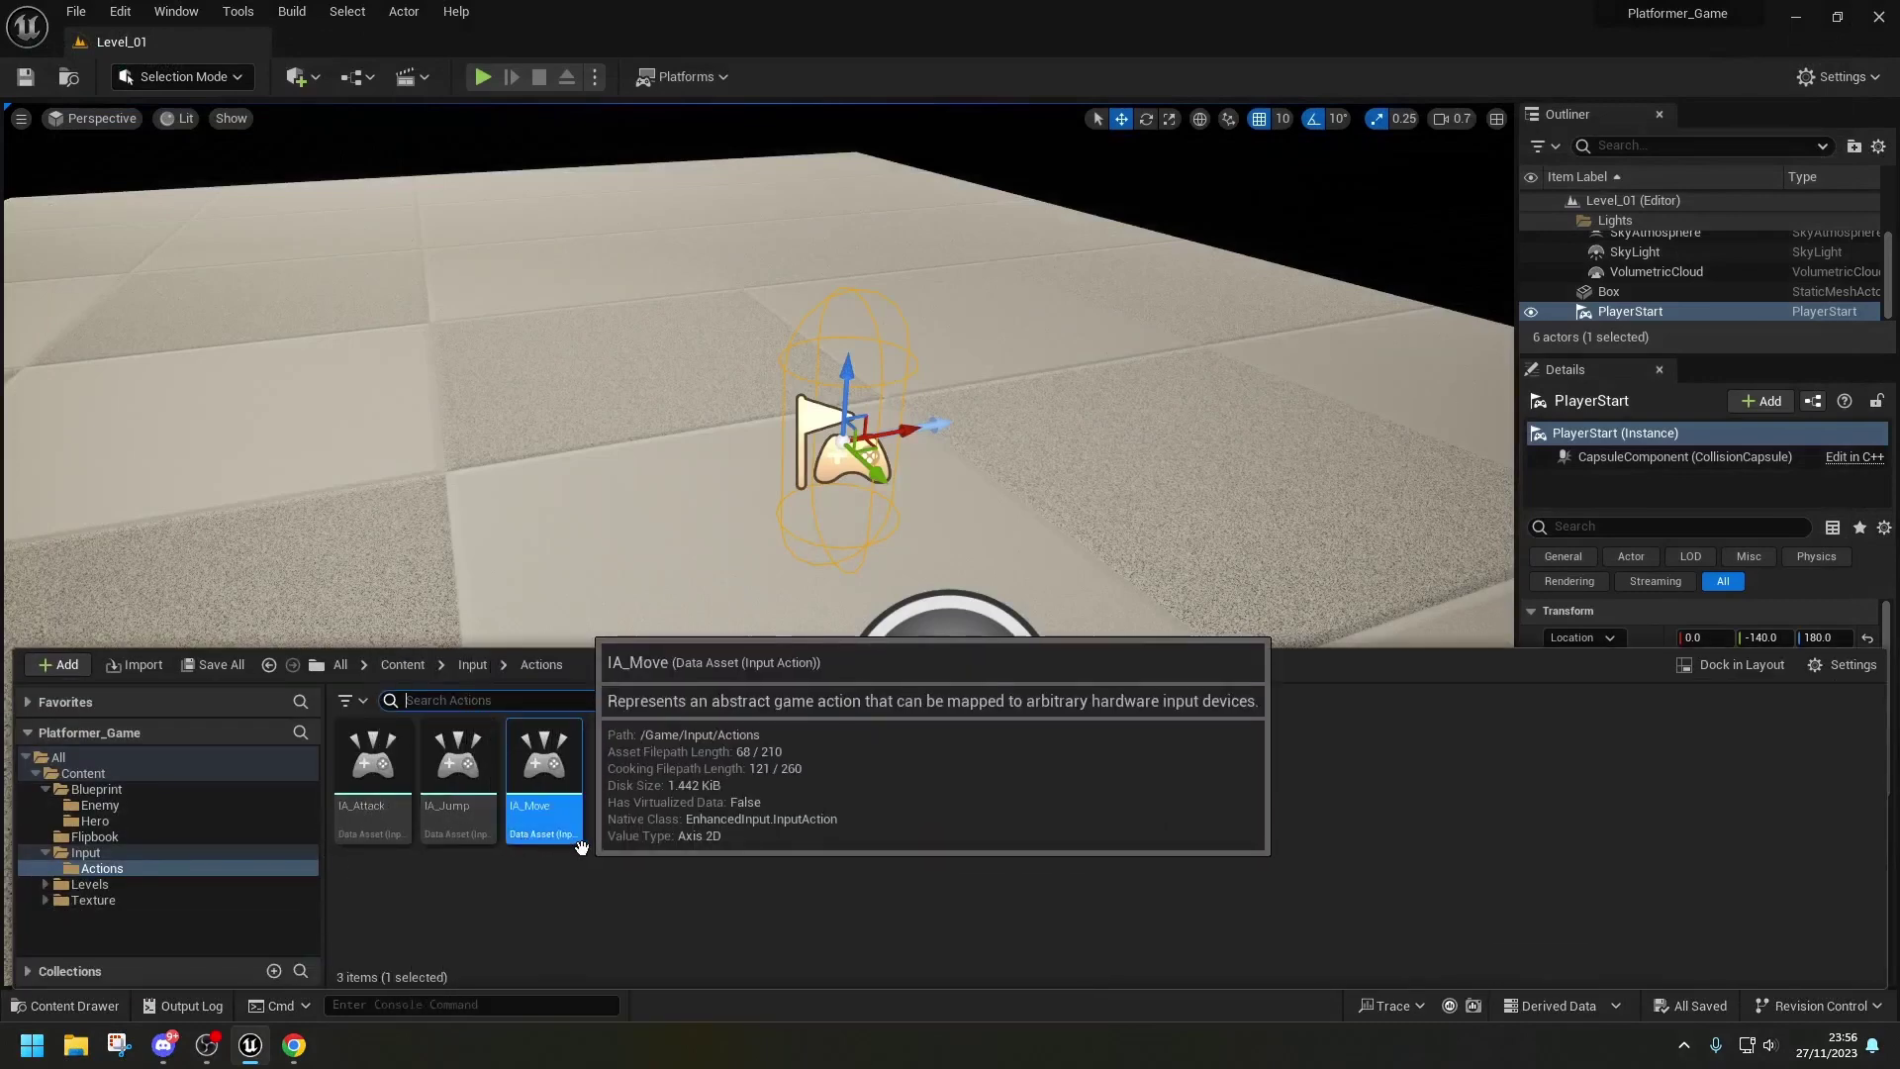
- Add an Input Mapping Context named IMC_Action inside the Input folder
click(116, 851)
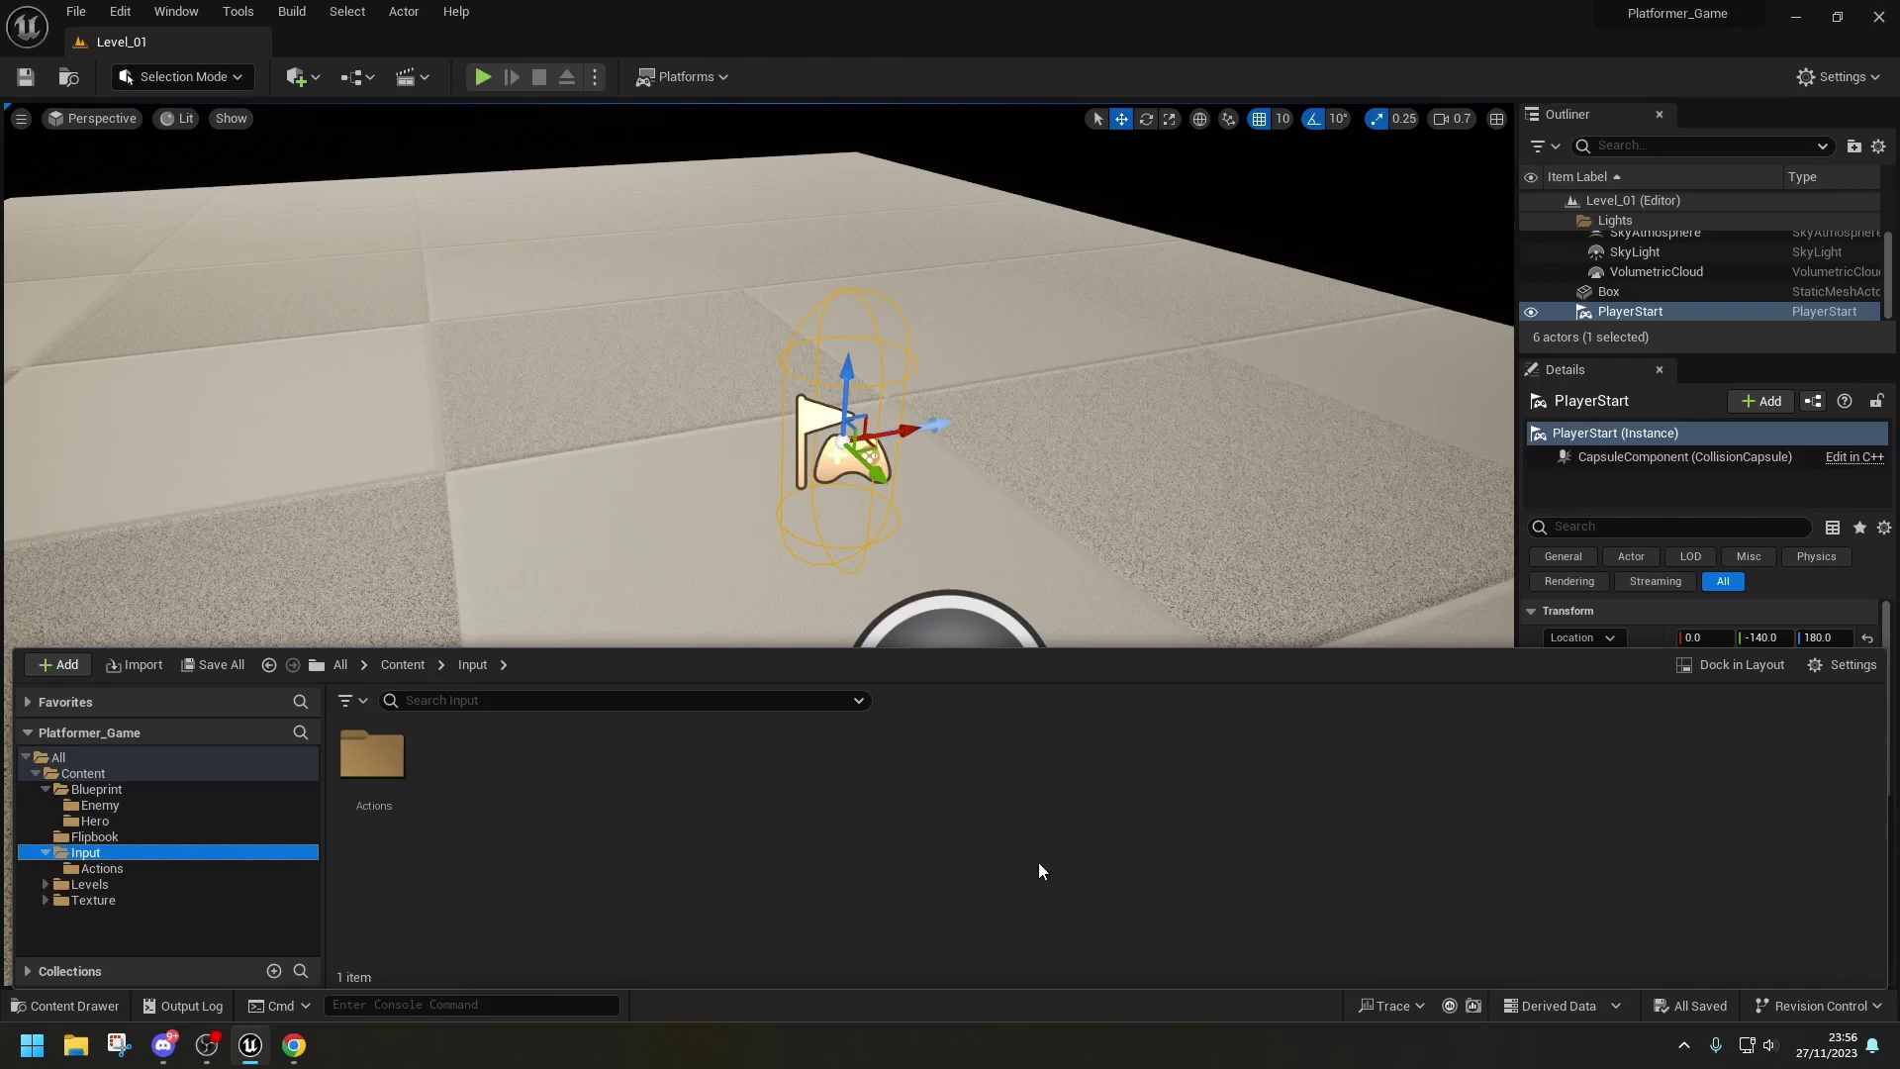
right_click(772, 817)
mouse_move(907, 602)
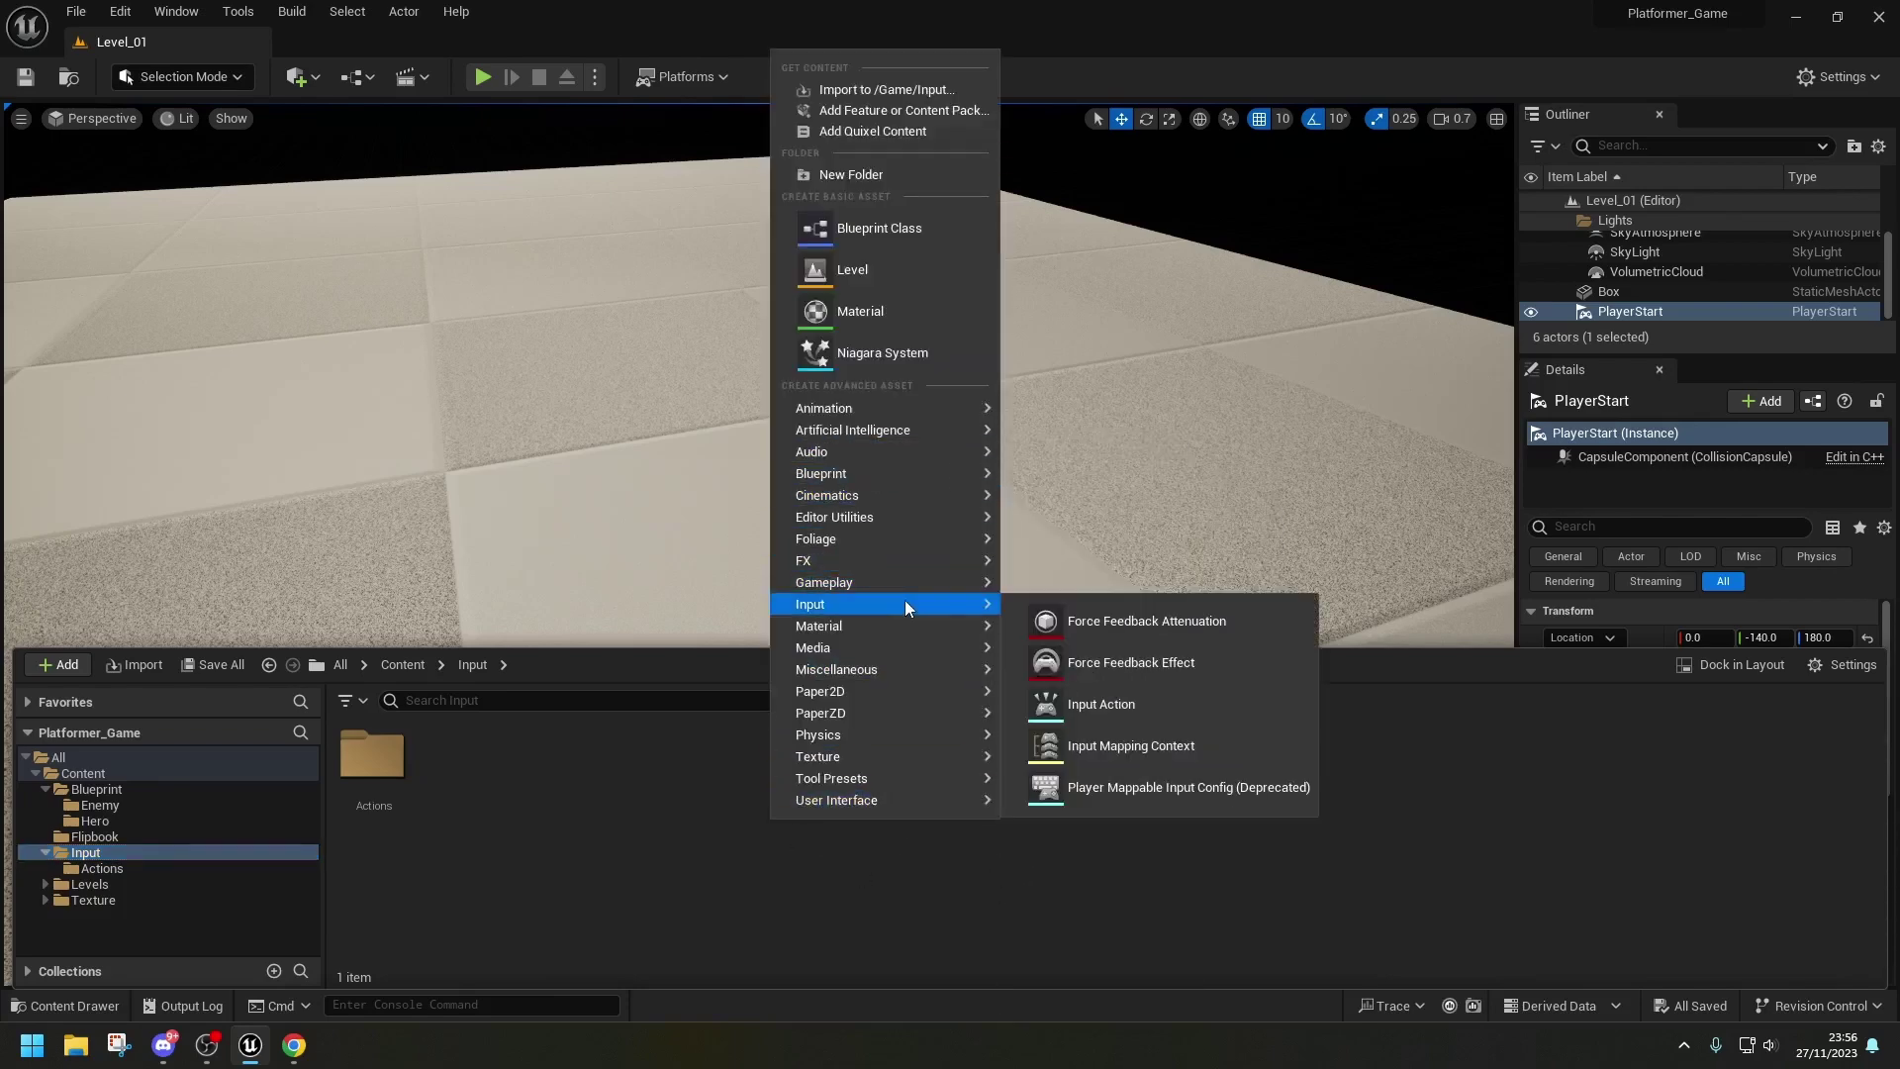
click(1162, 750)
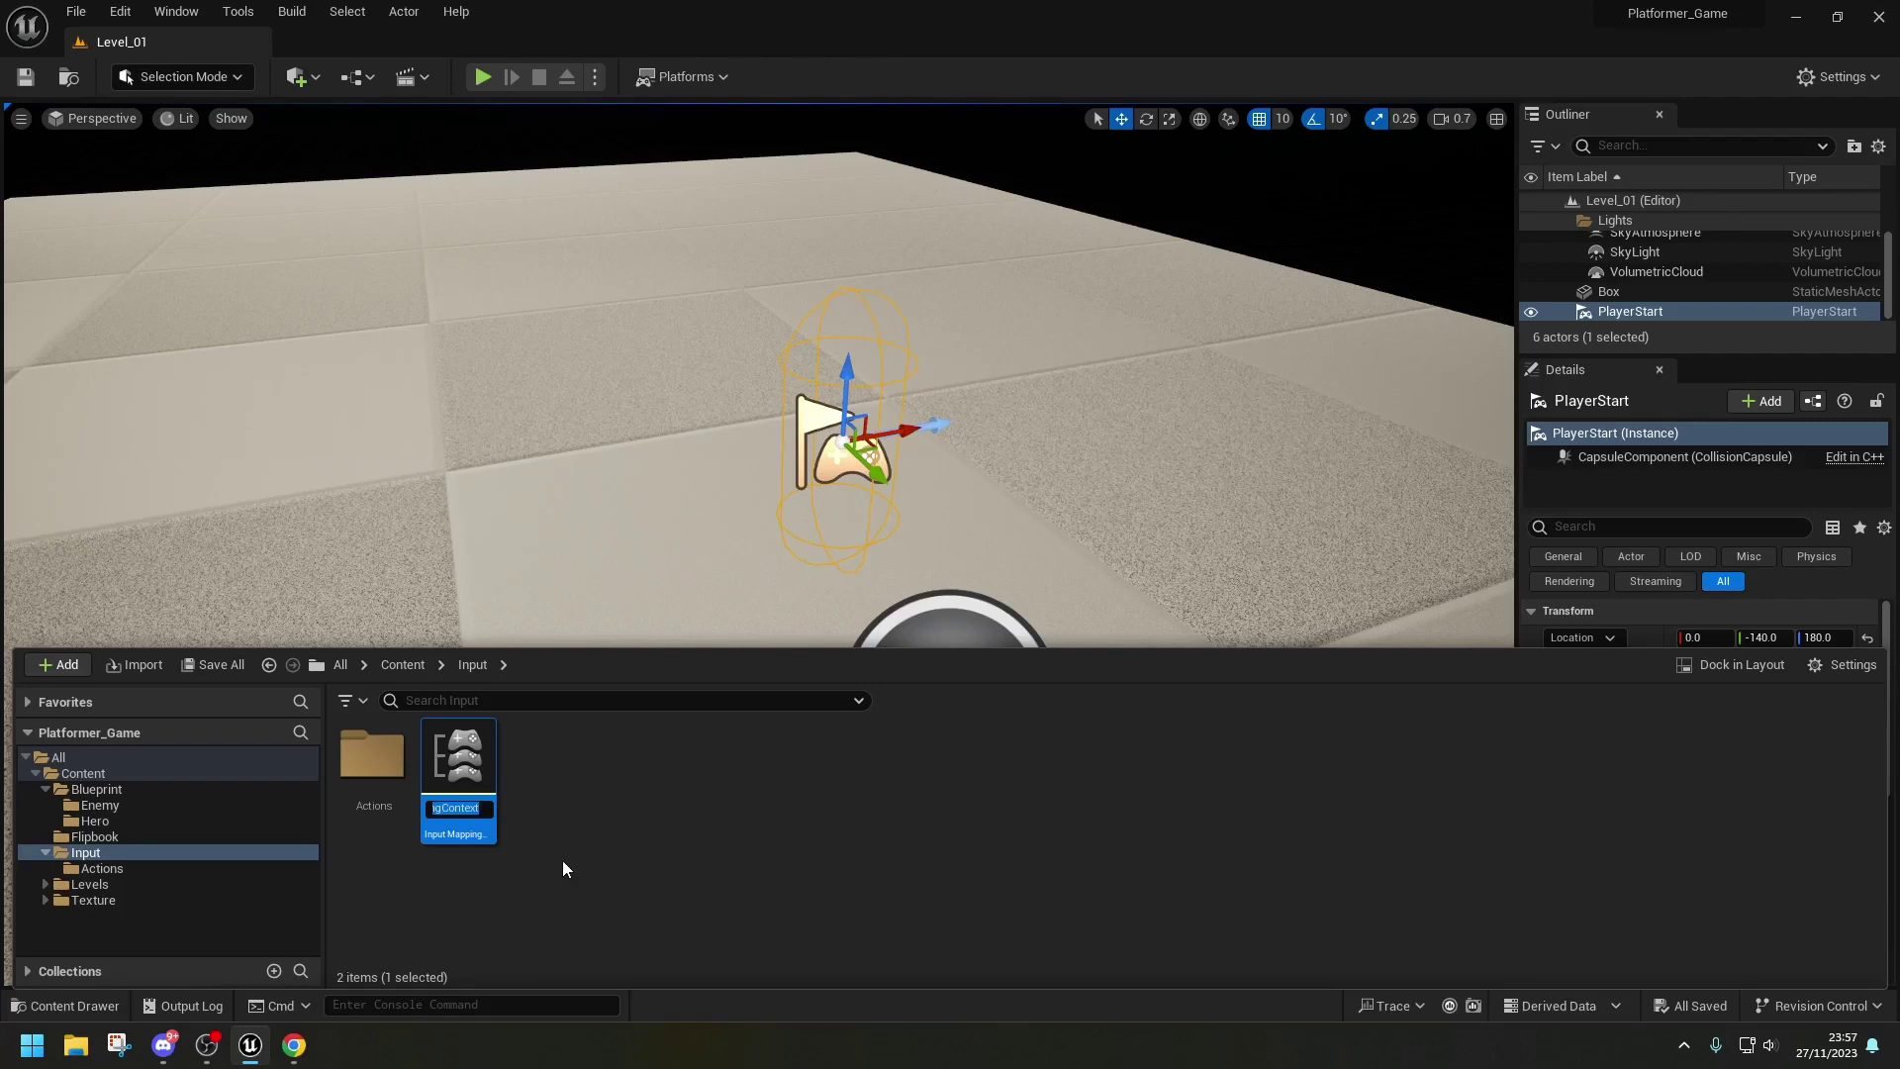
text(IMC)
text(_Acti)
text(on)
key(Return)
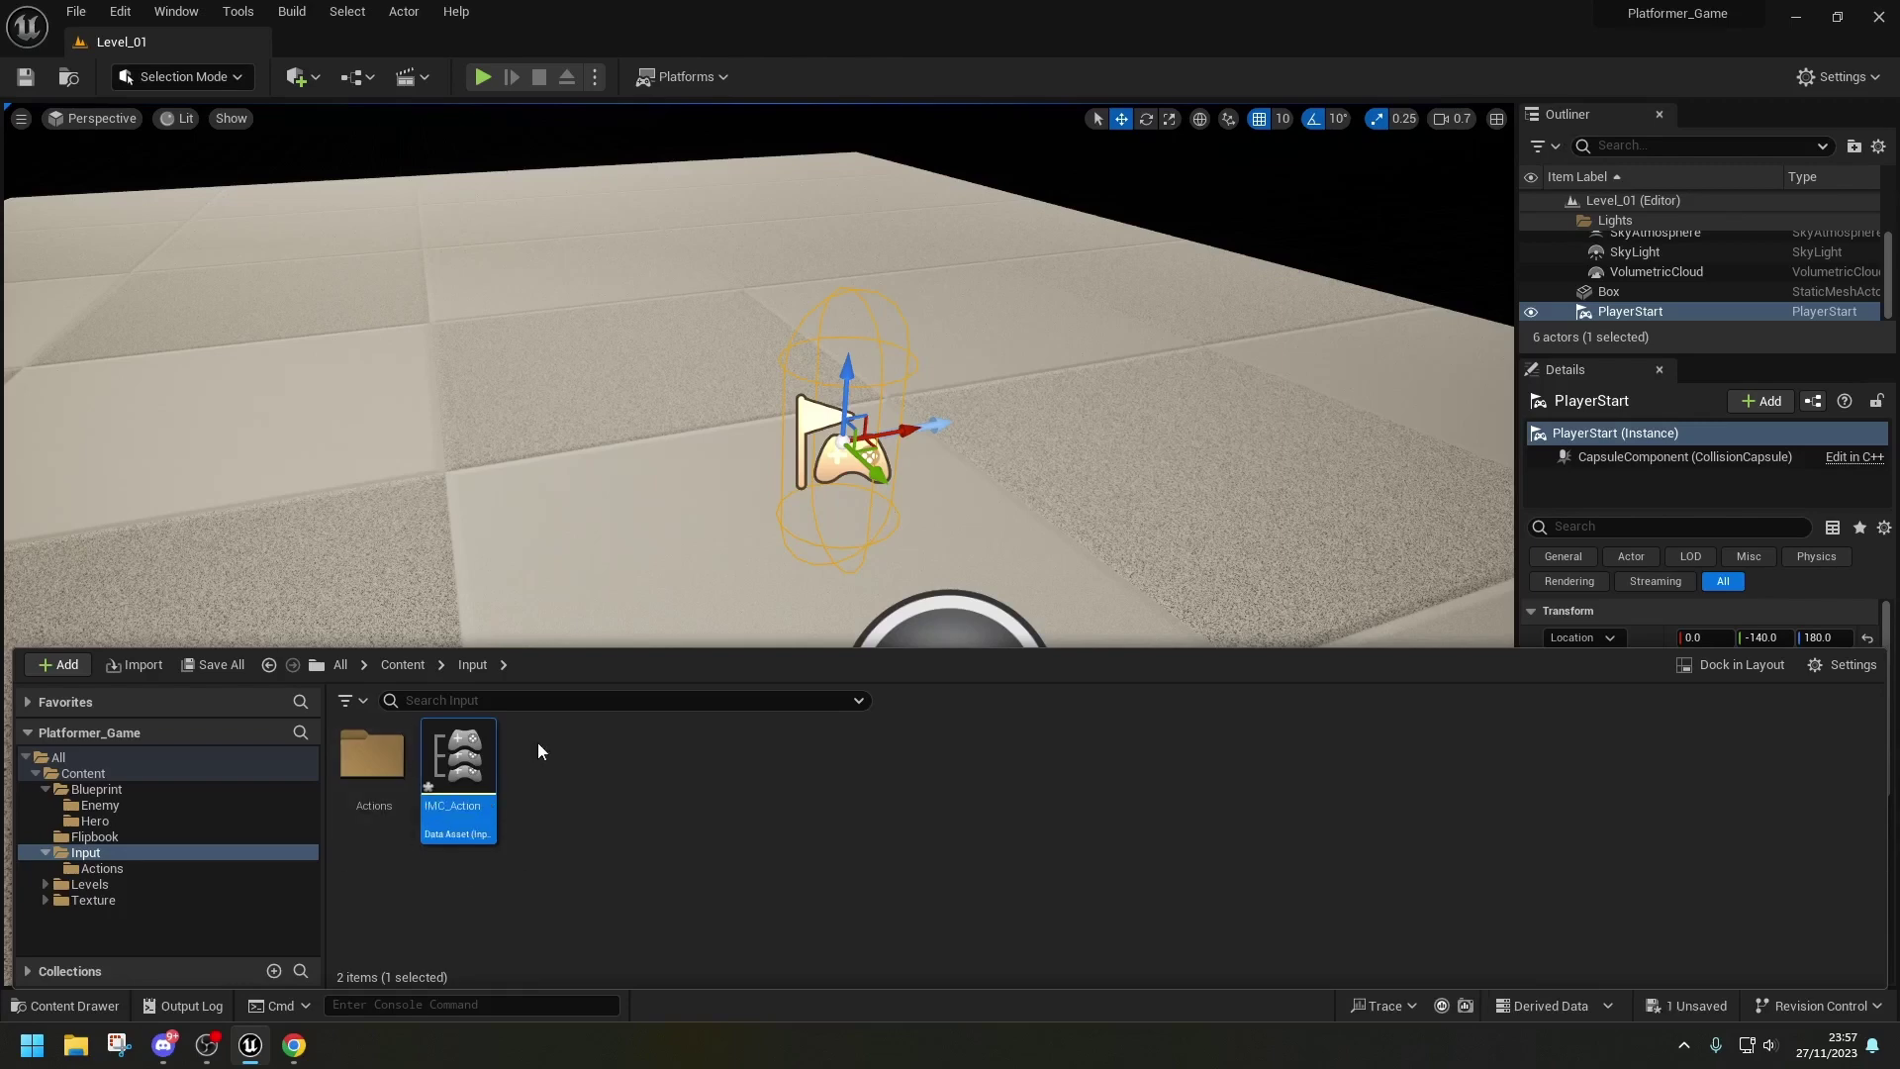
- In IMC_Action, add a mapping for IA_Attack bound to the E key
double_click(462, 789)
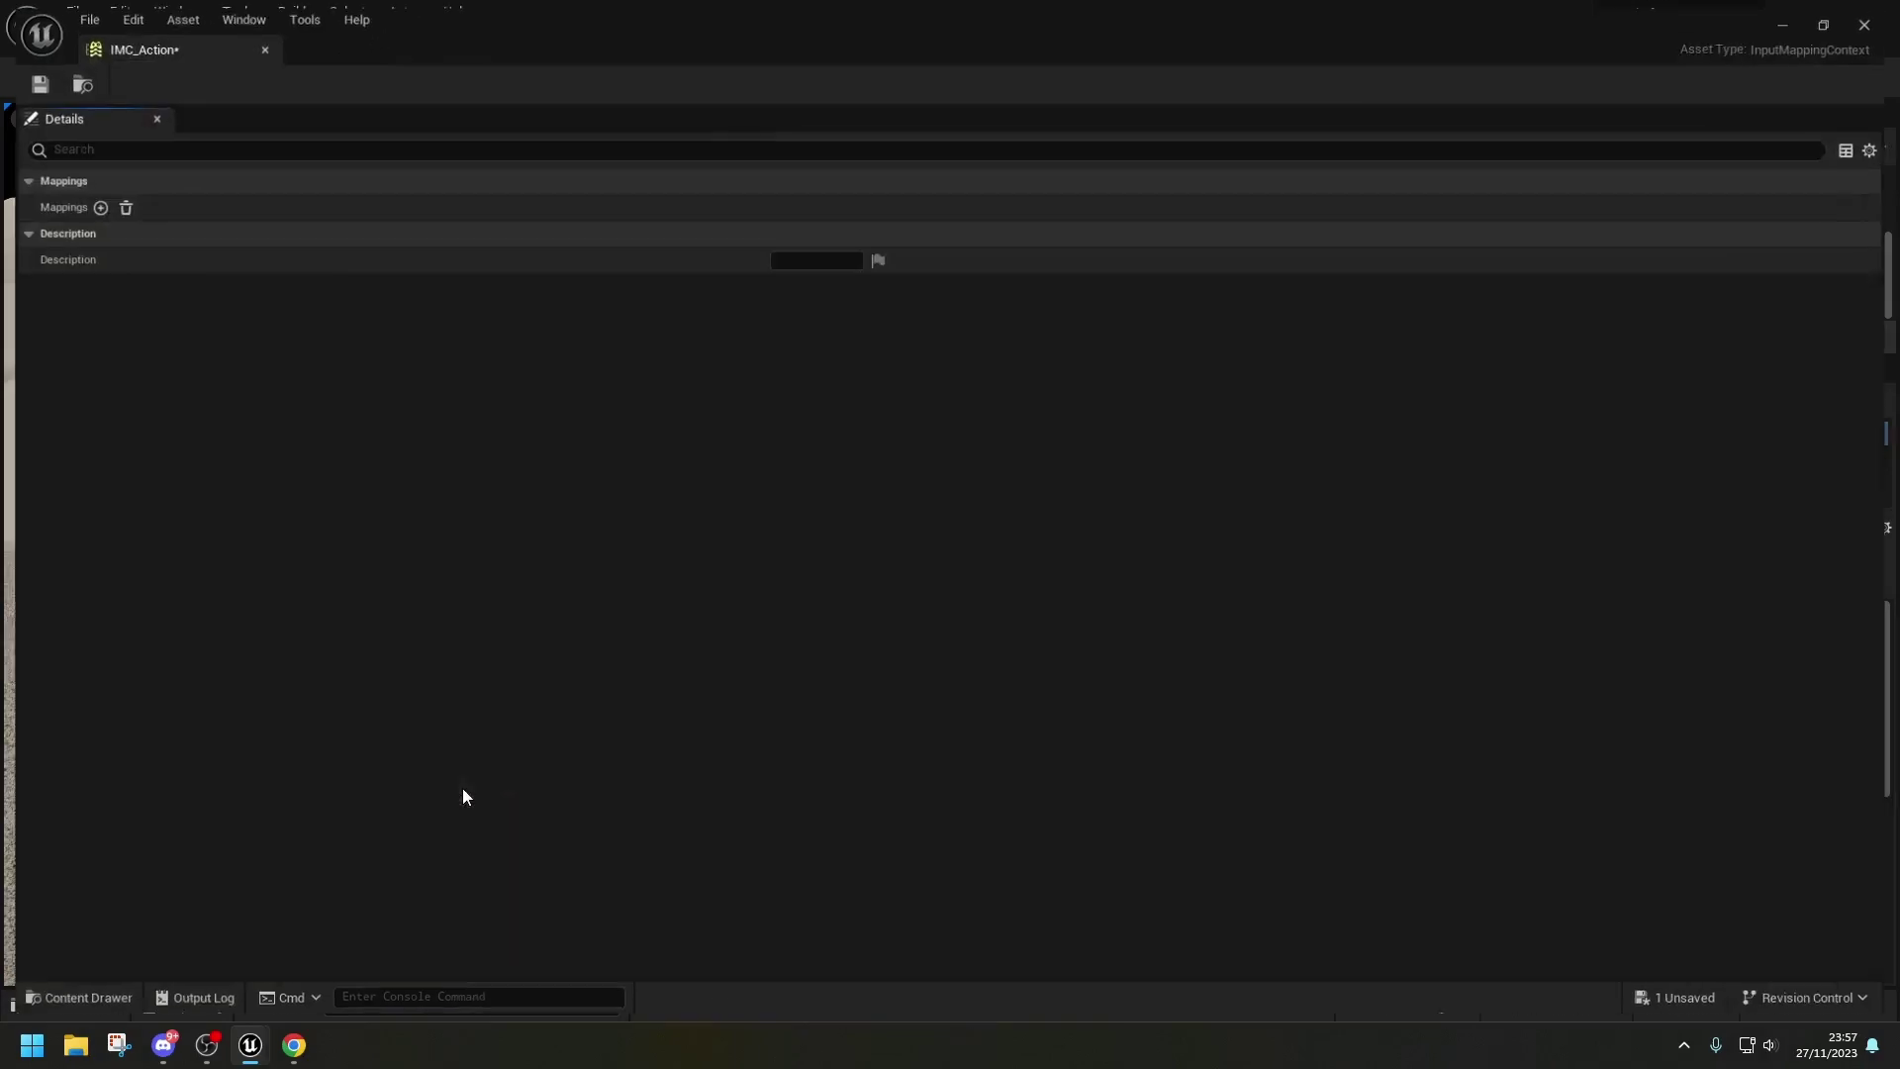
click(86, 202)
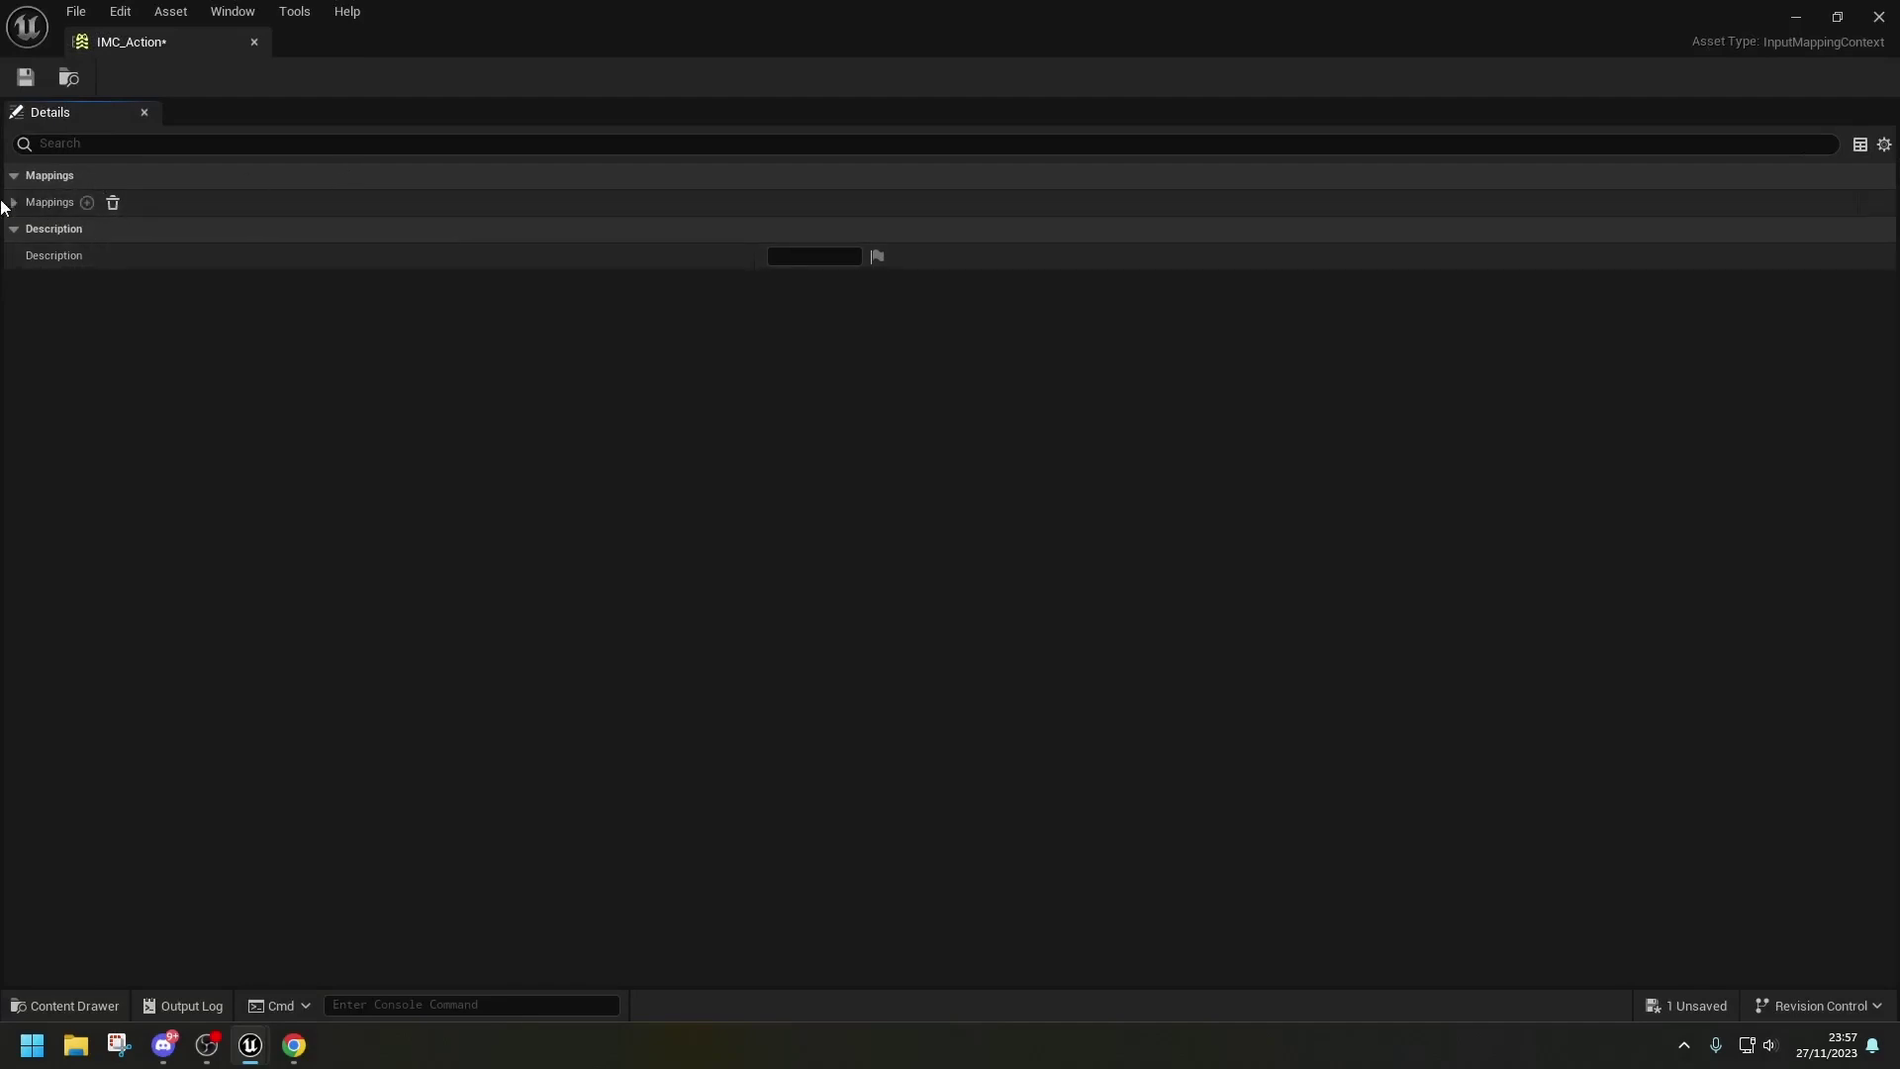
click(14, 202)
click(153, 229)
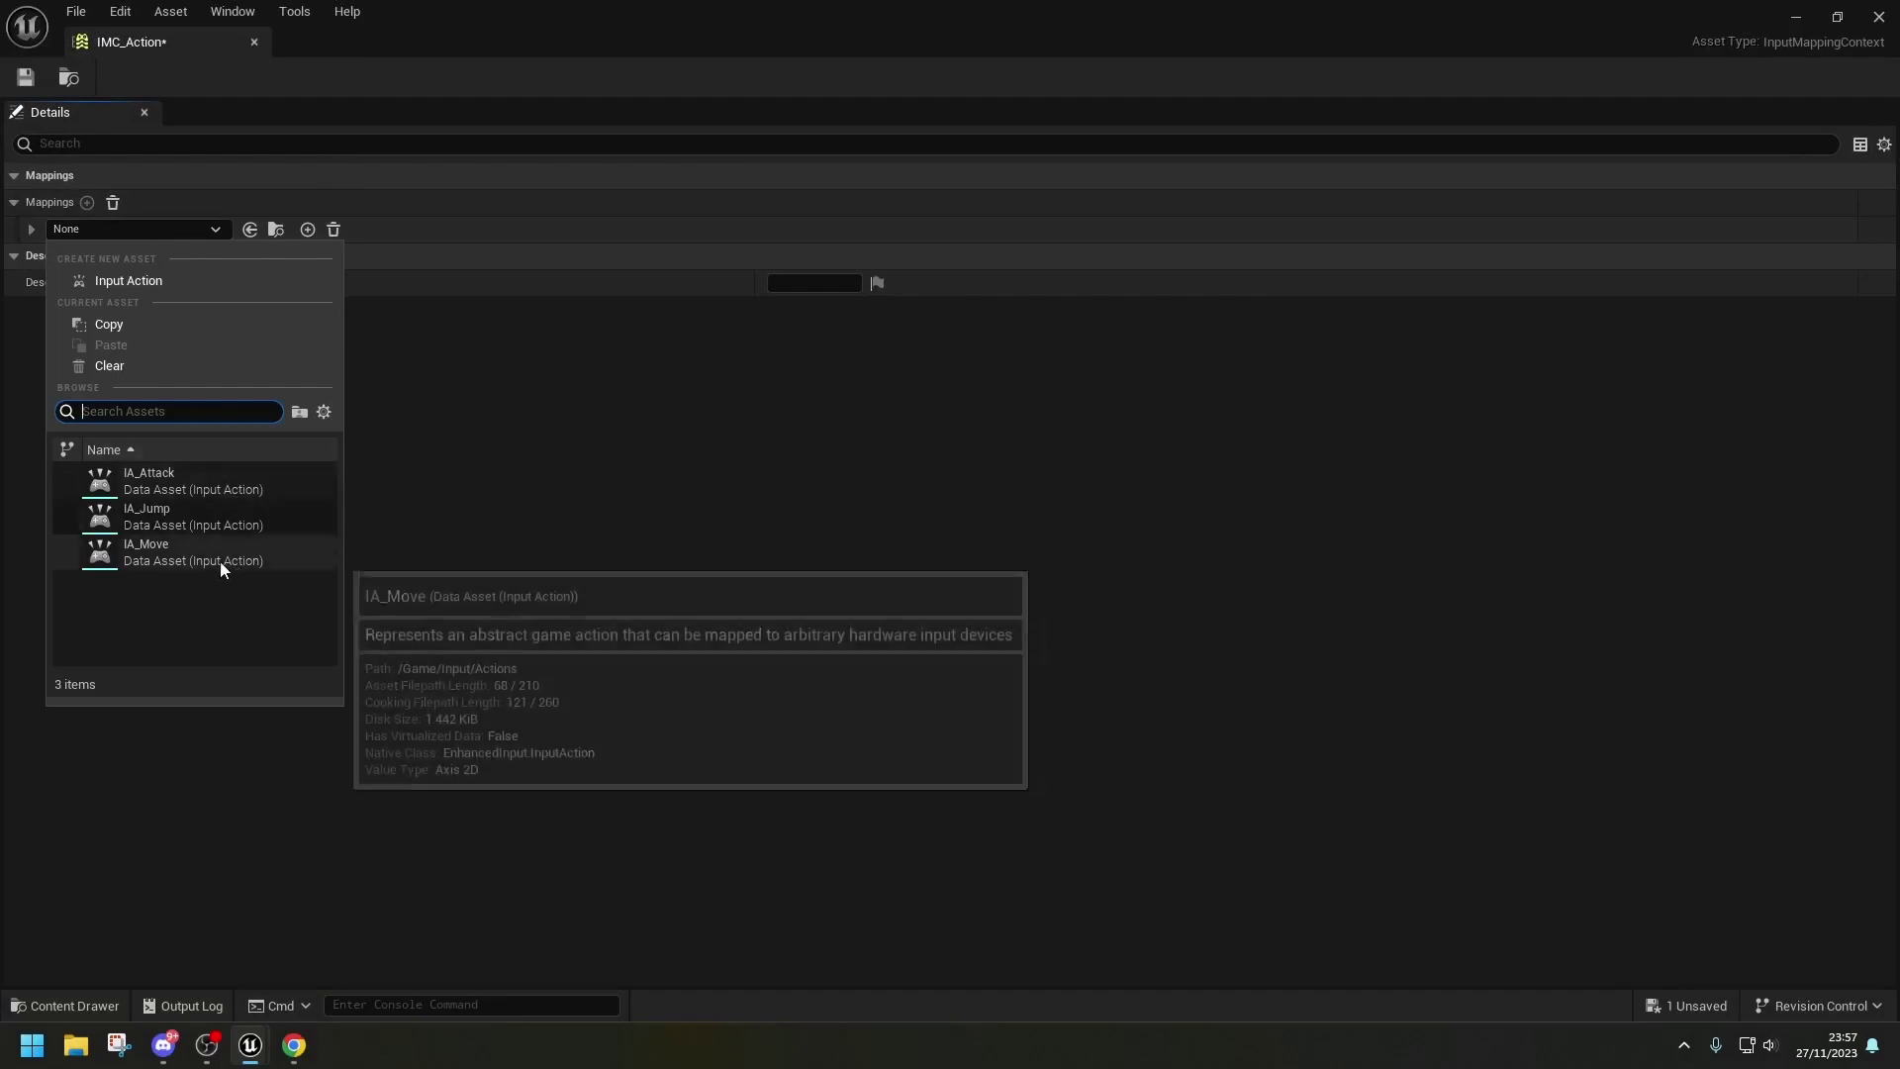
click(204, 485)
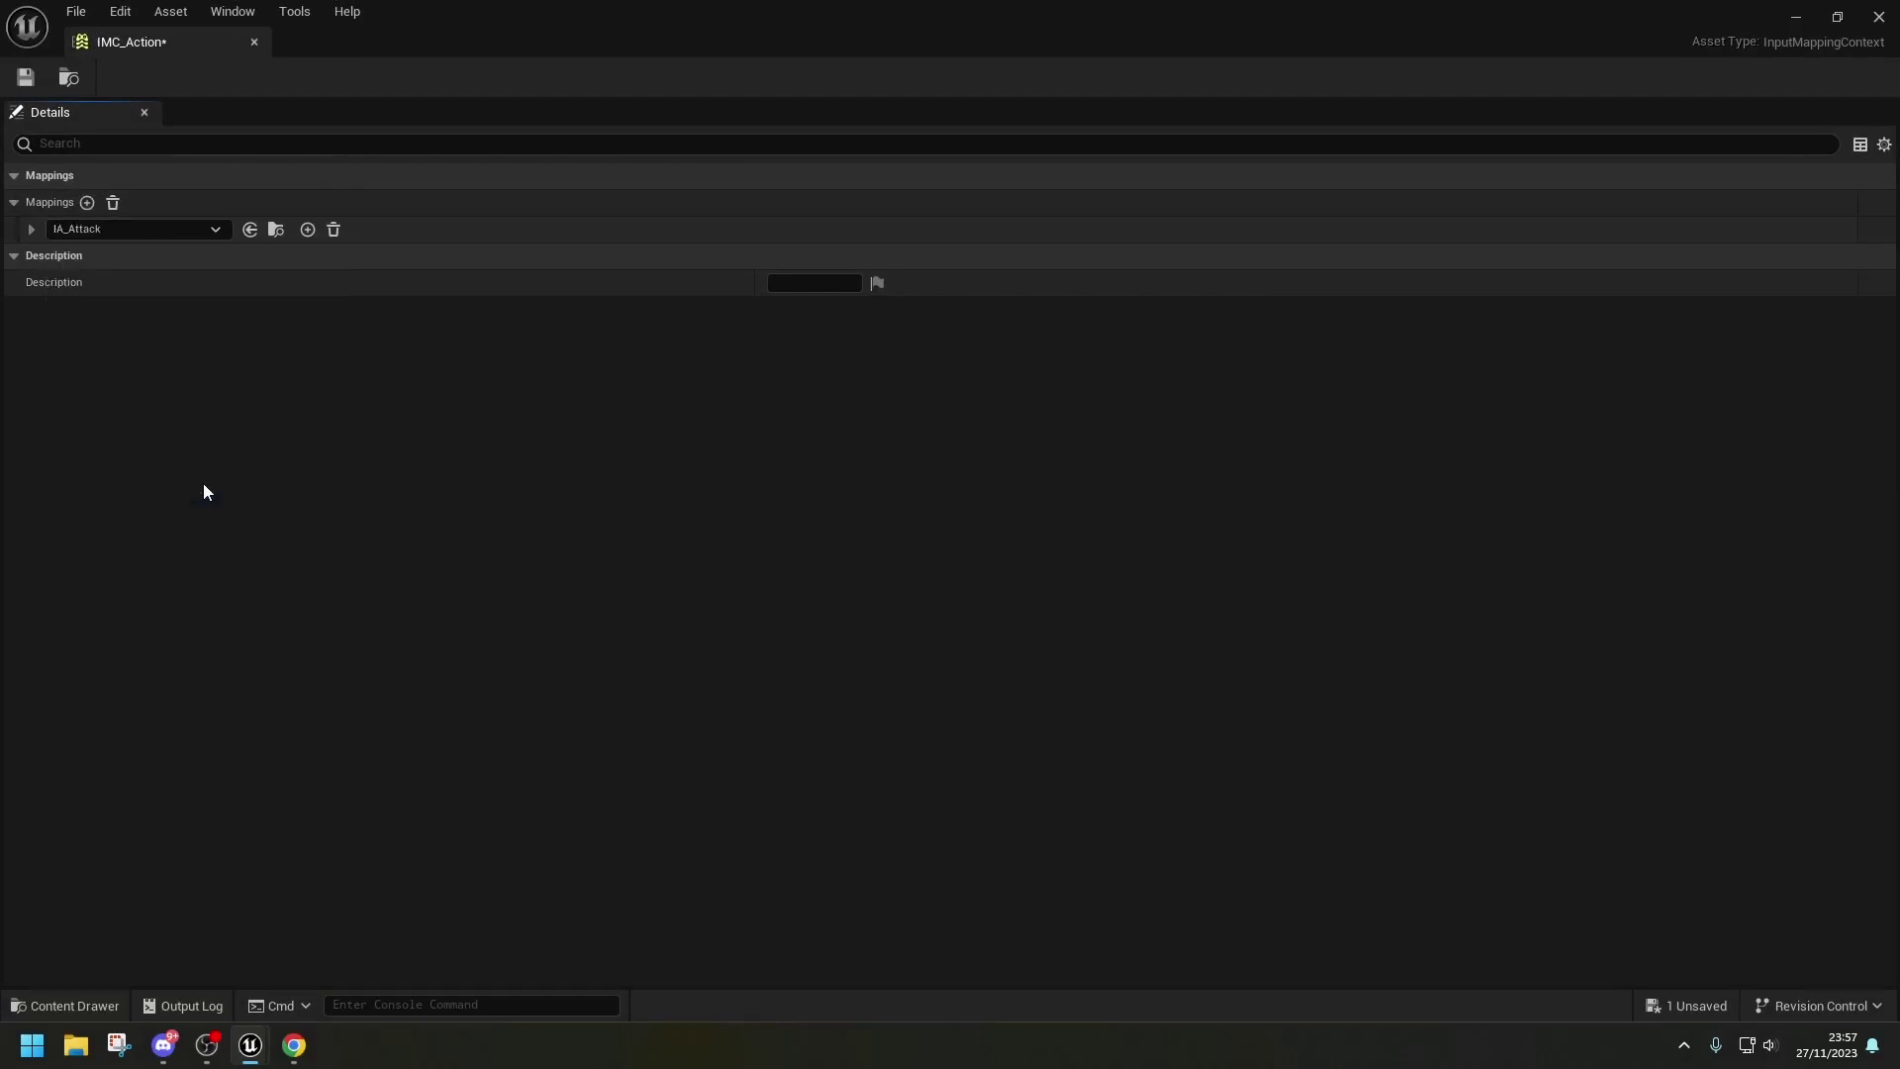
click(31, 229)
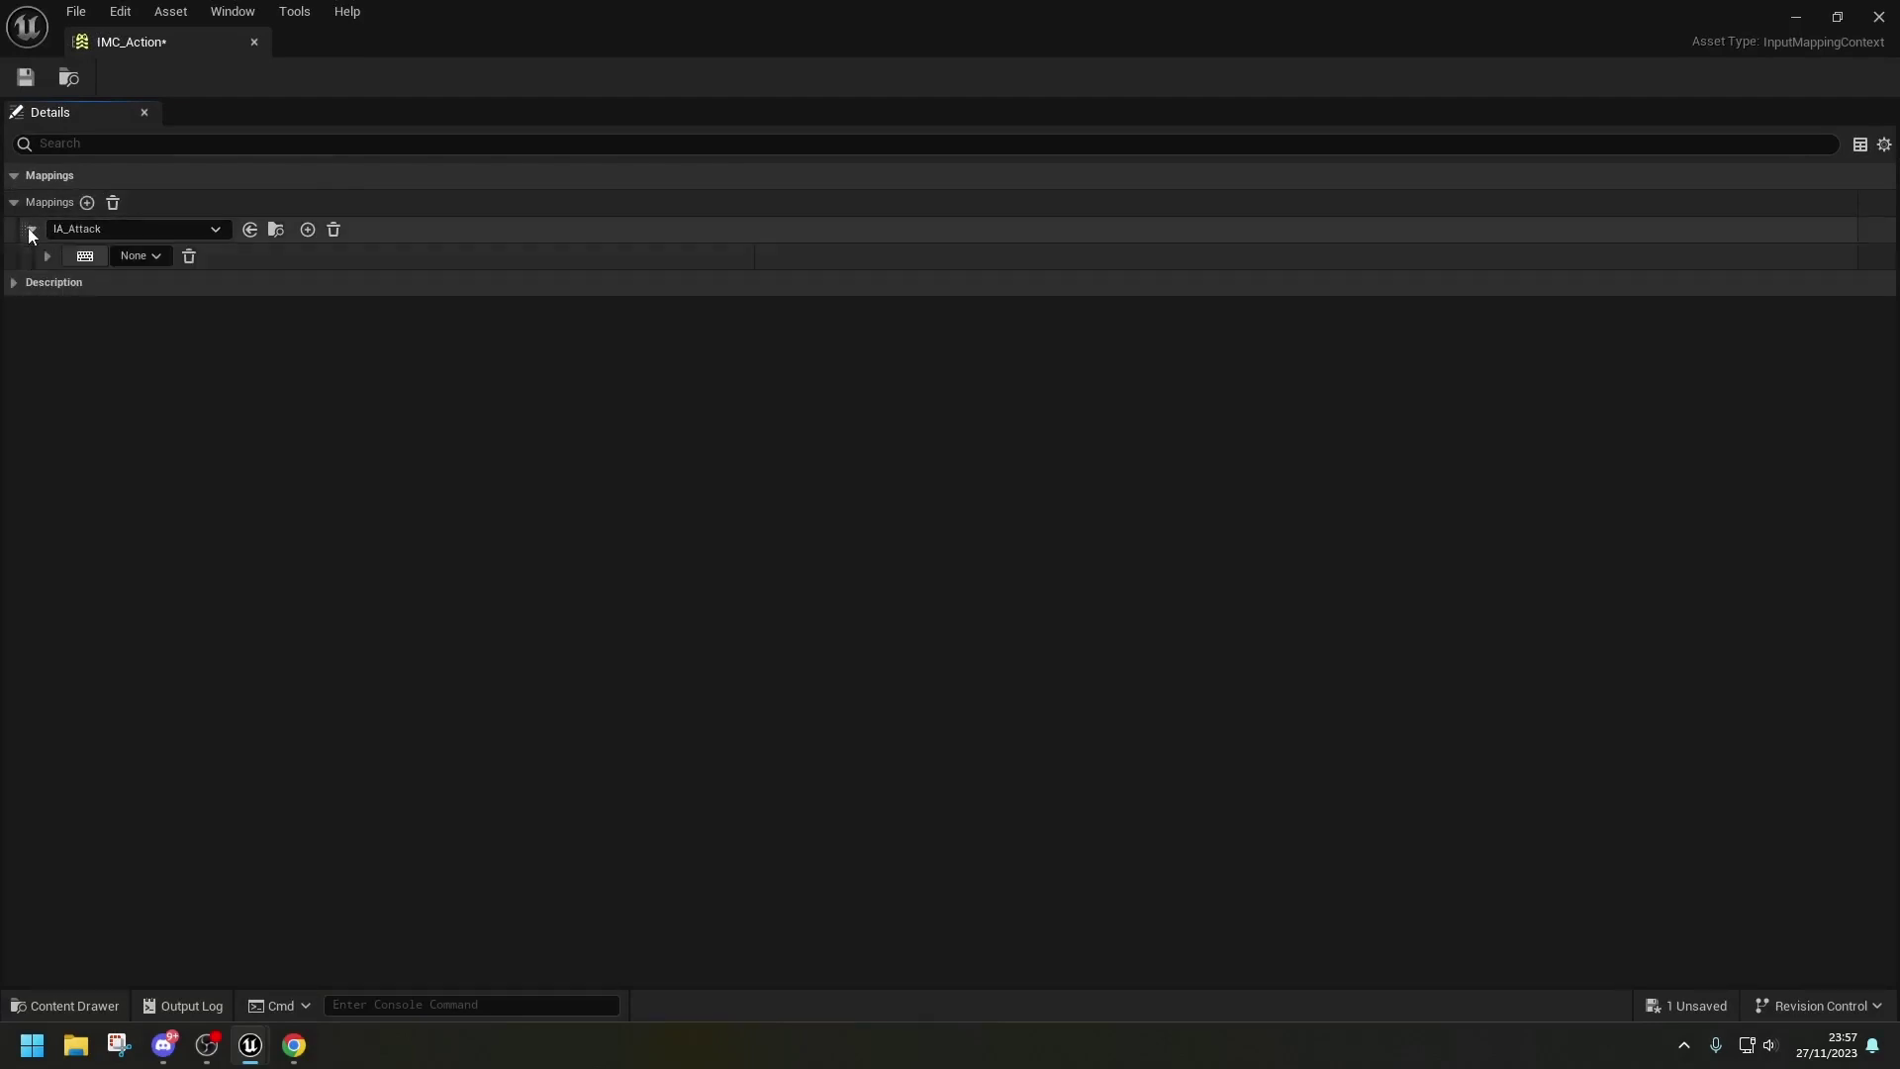
click(93, 255)
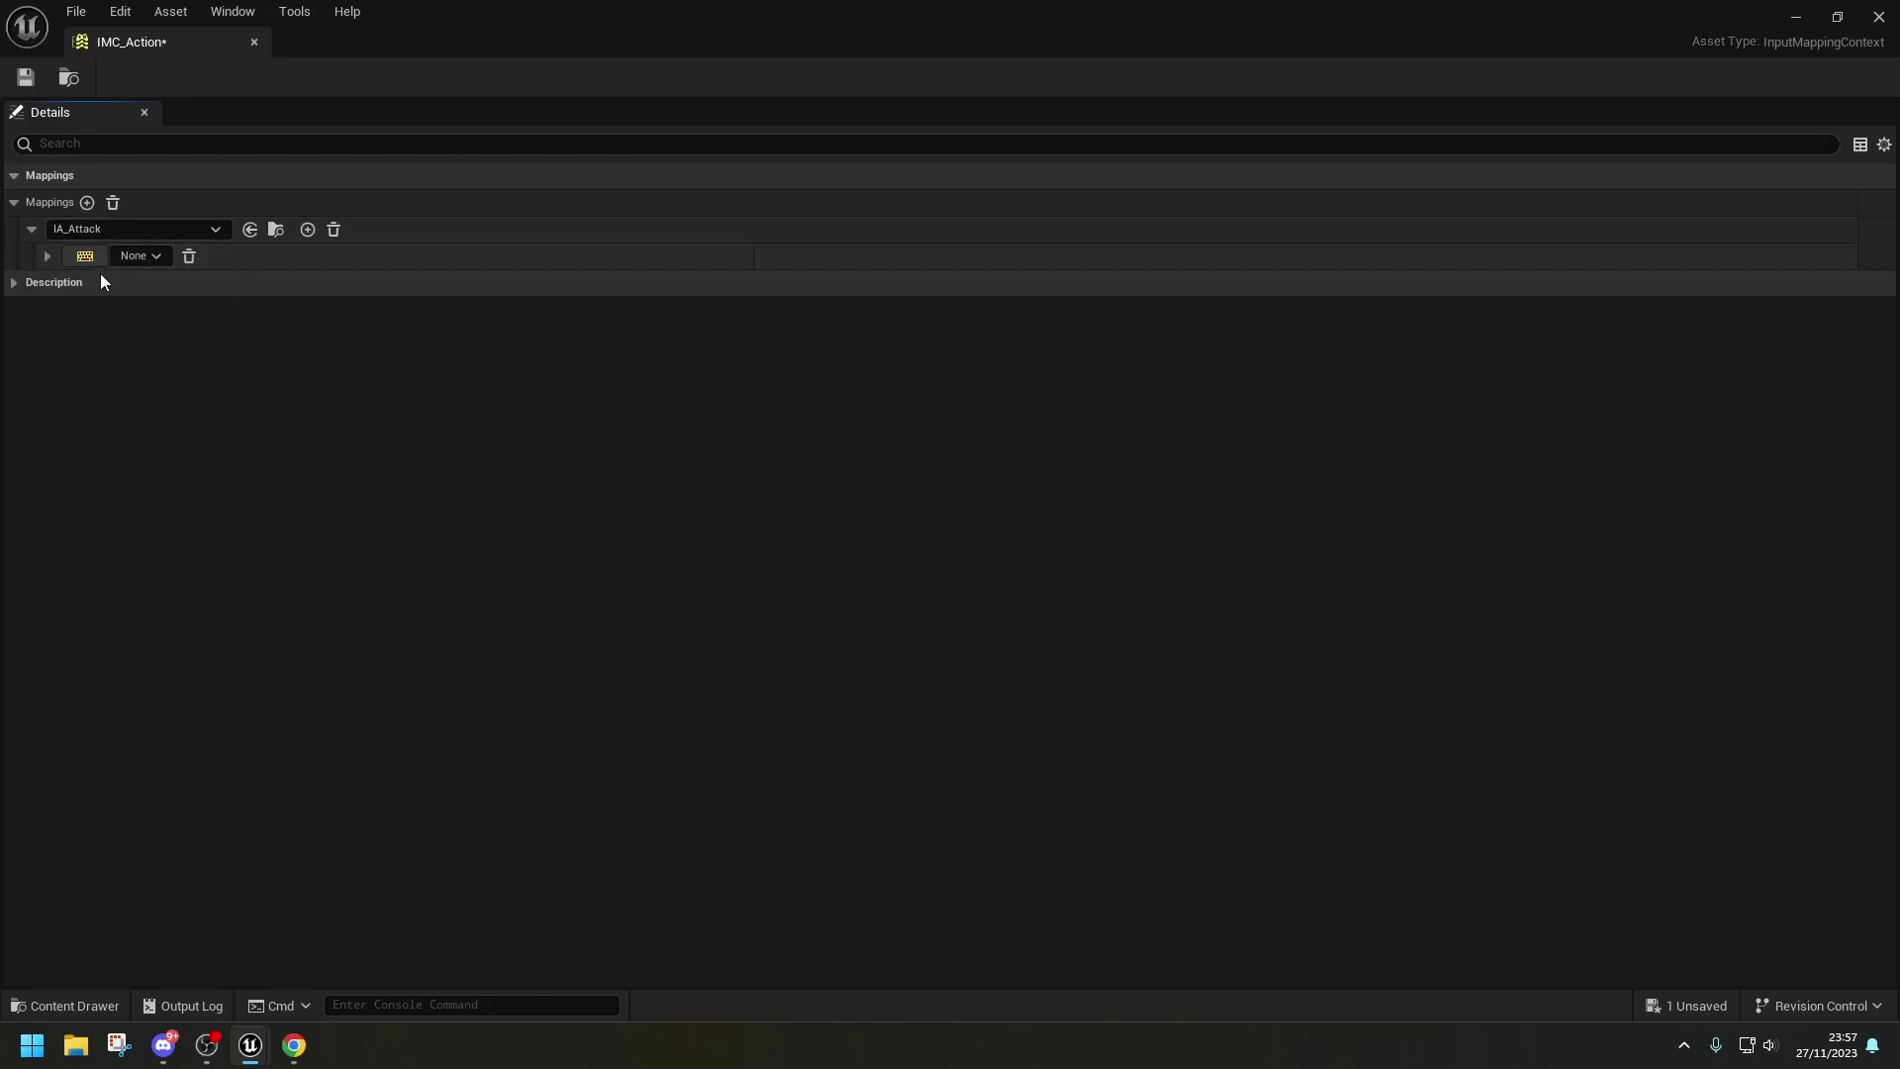
key(e)
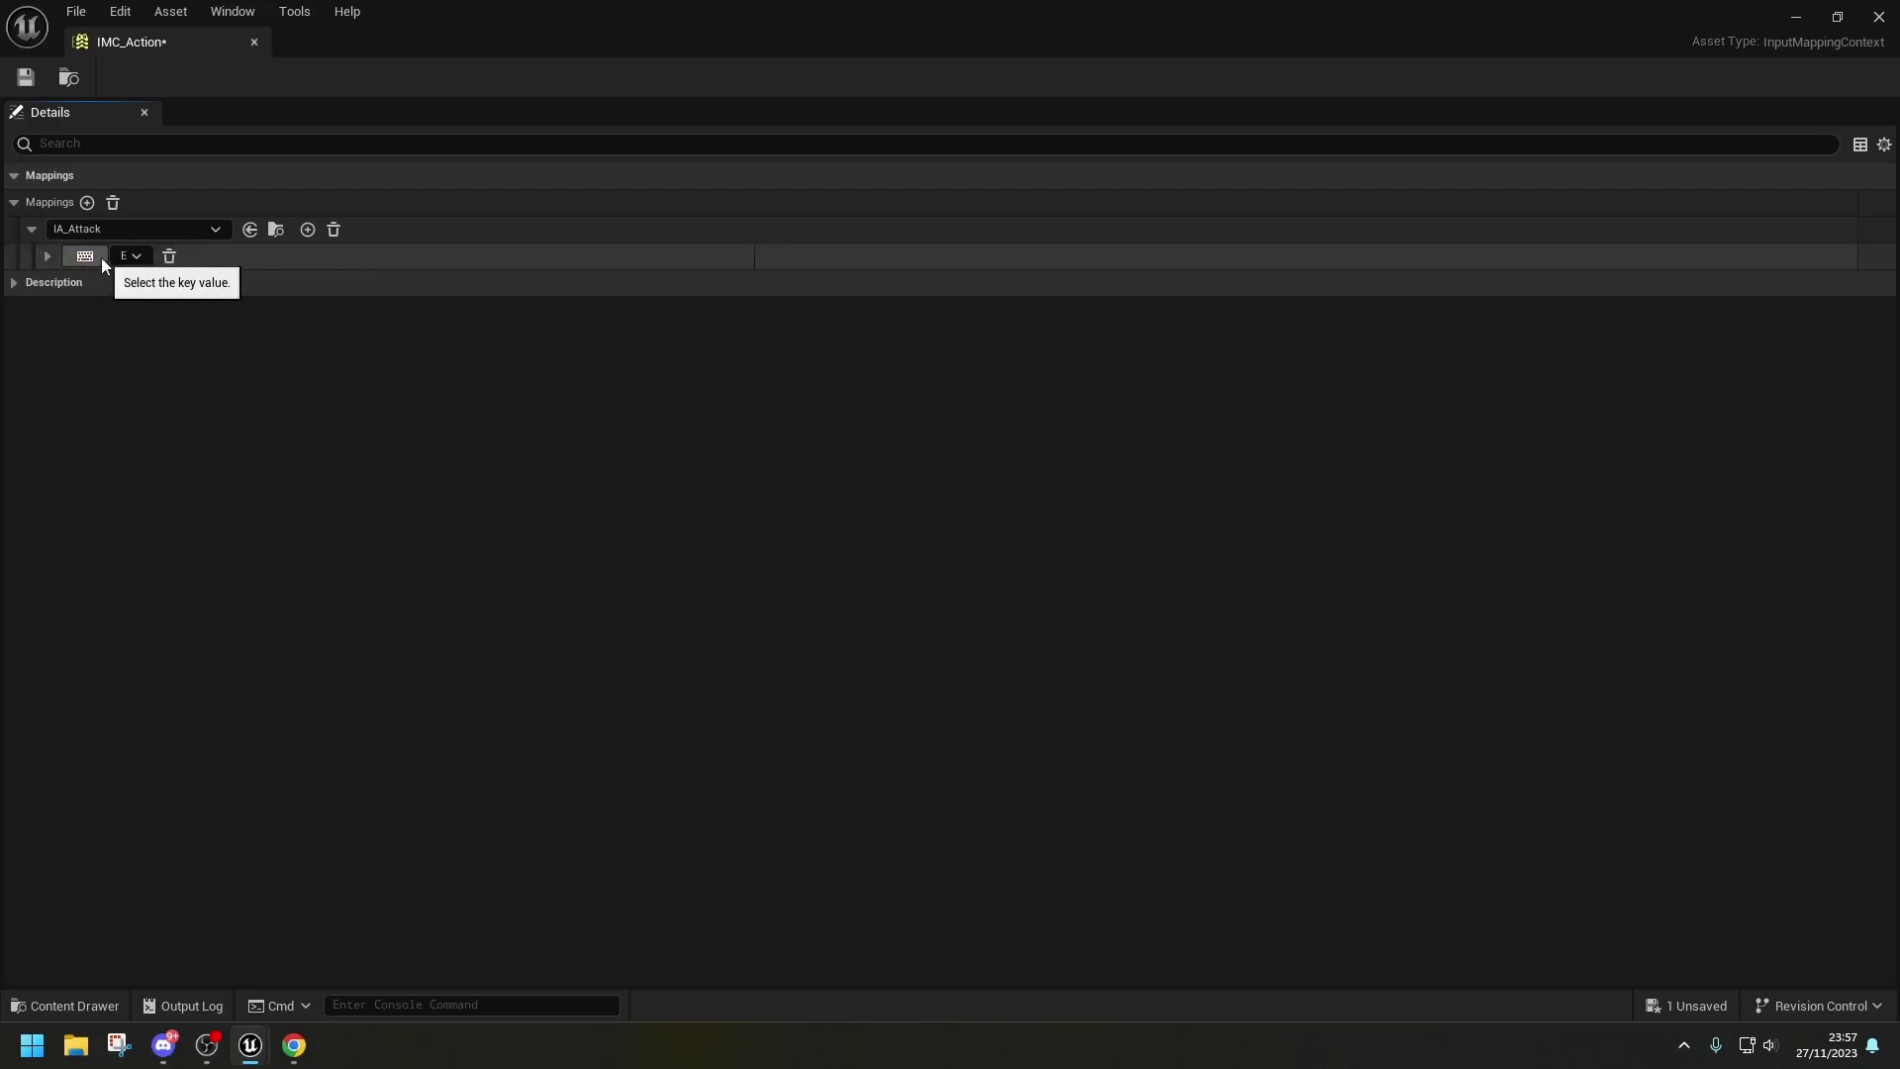
click(47, 256)
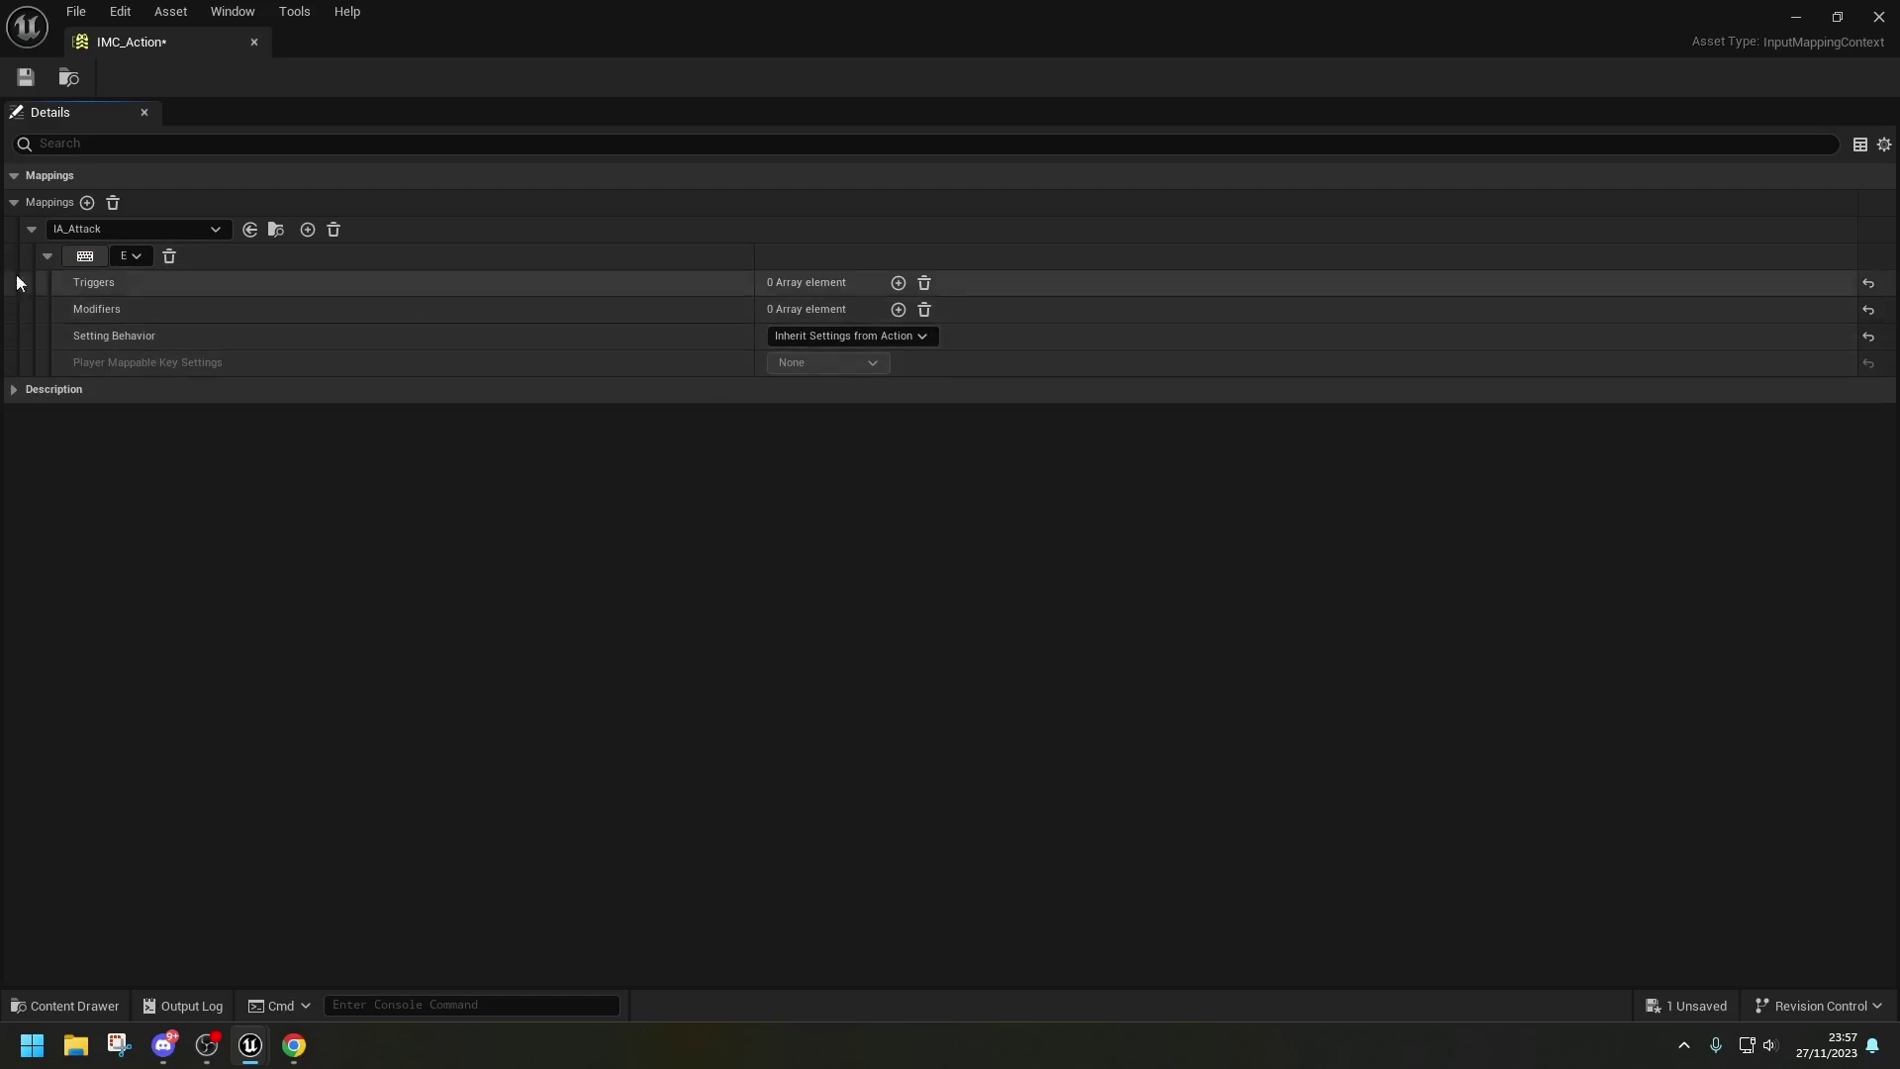
click(48, 256)
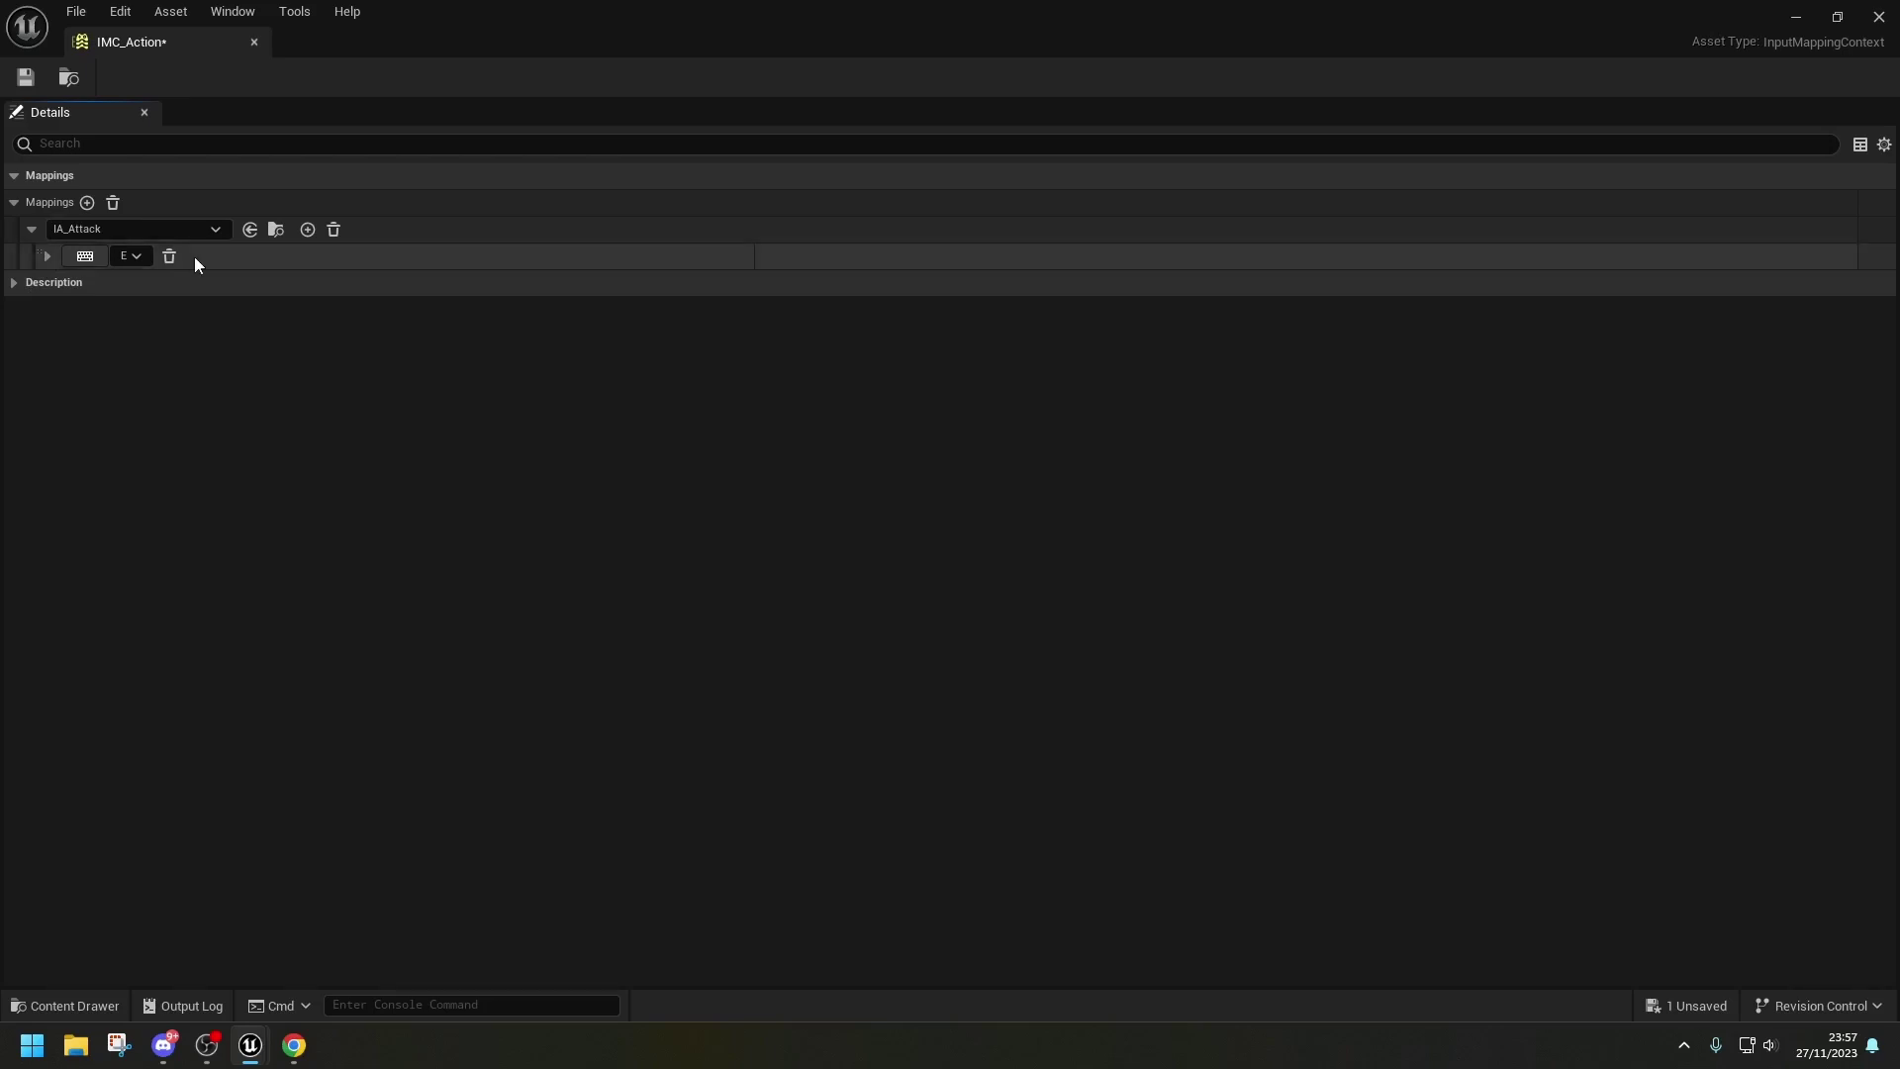
- Add a second mapping for IA_Jump bound to the Space Bar
click(87, 203)
click(200, 283)
click(179, 566)
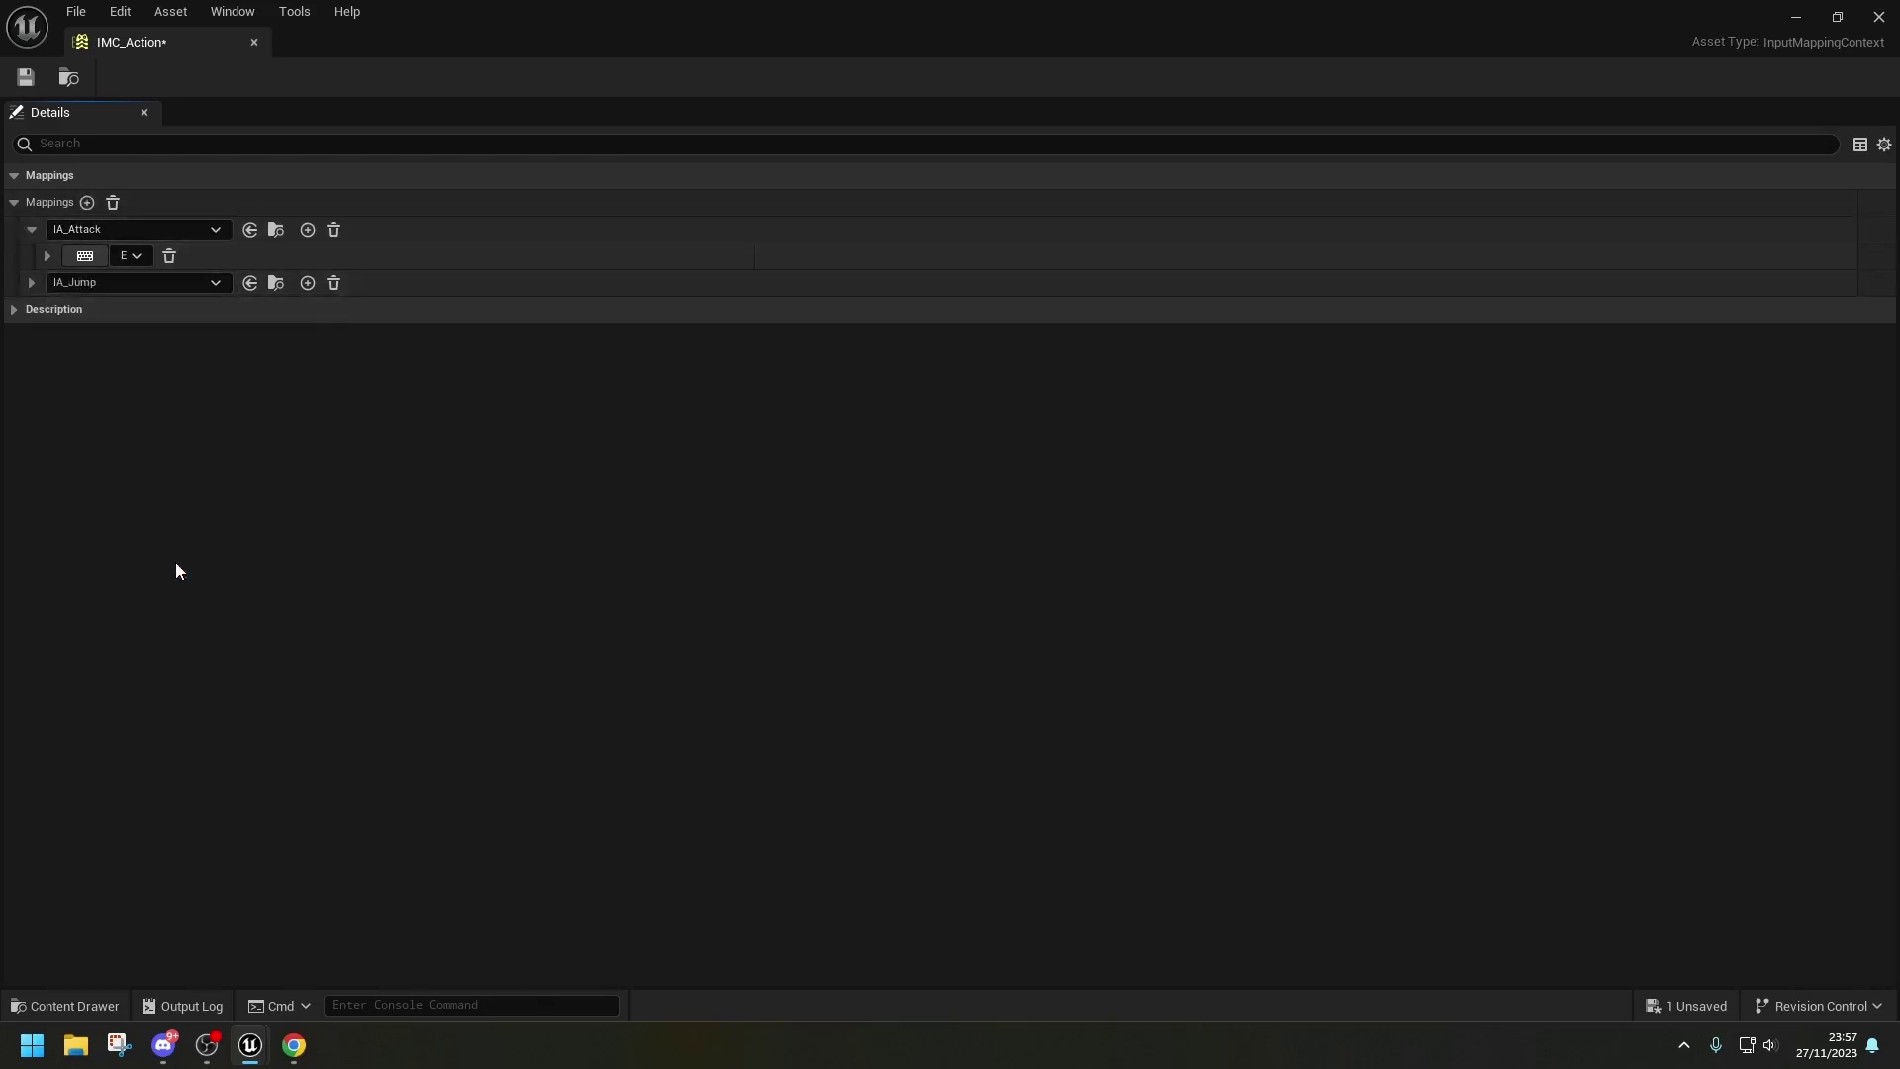
click(31, 283)
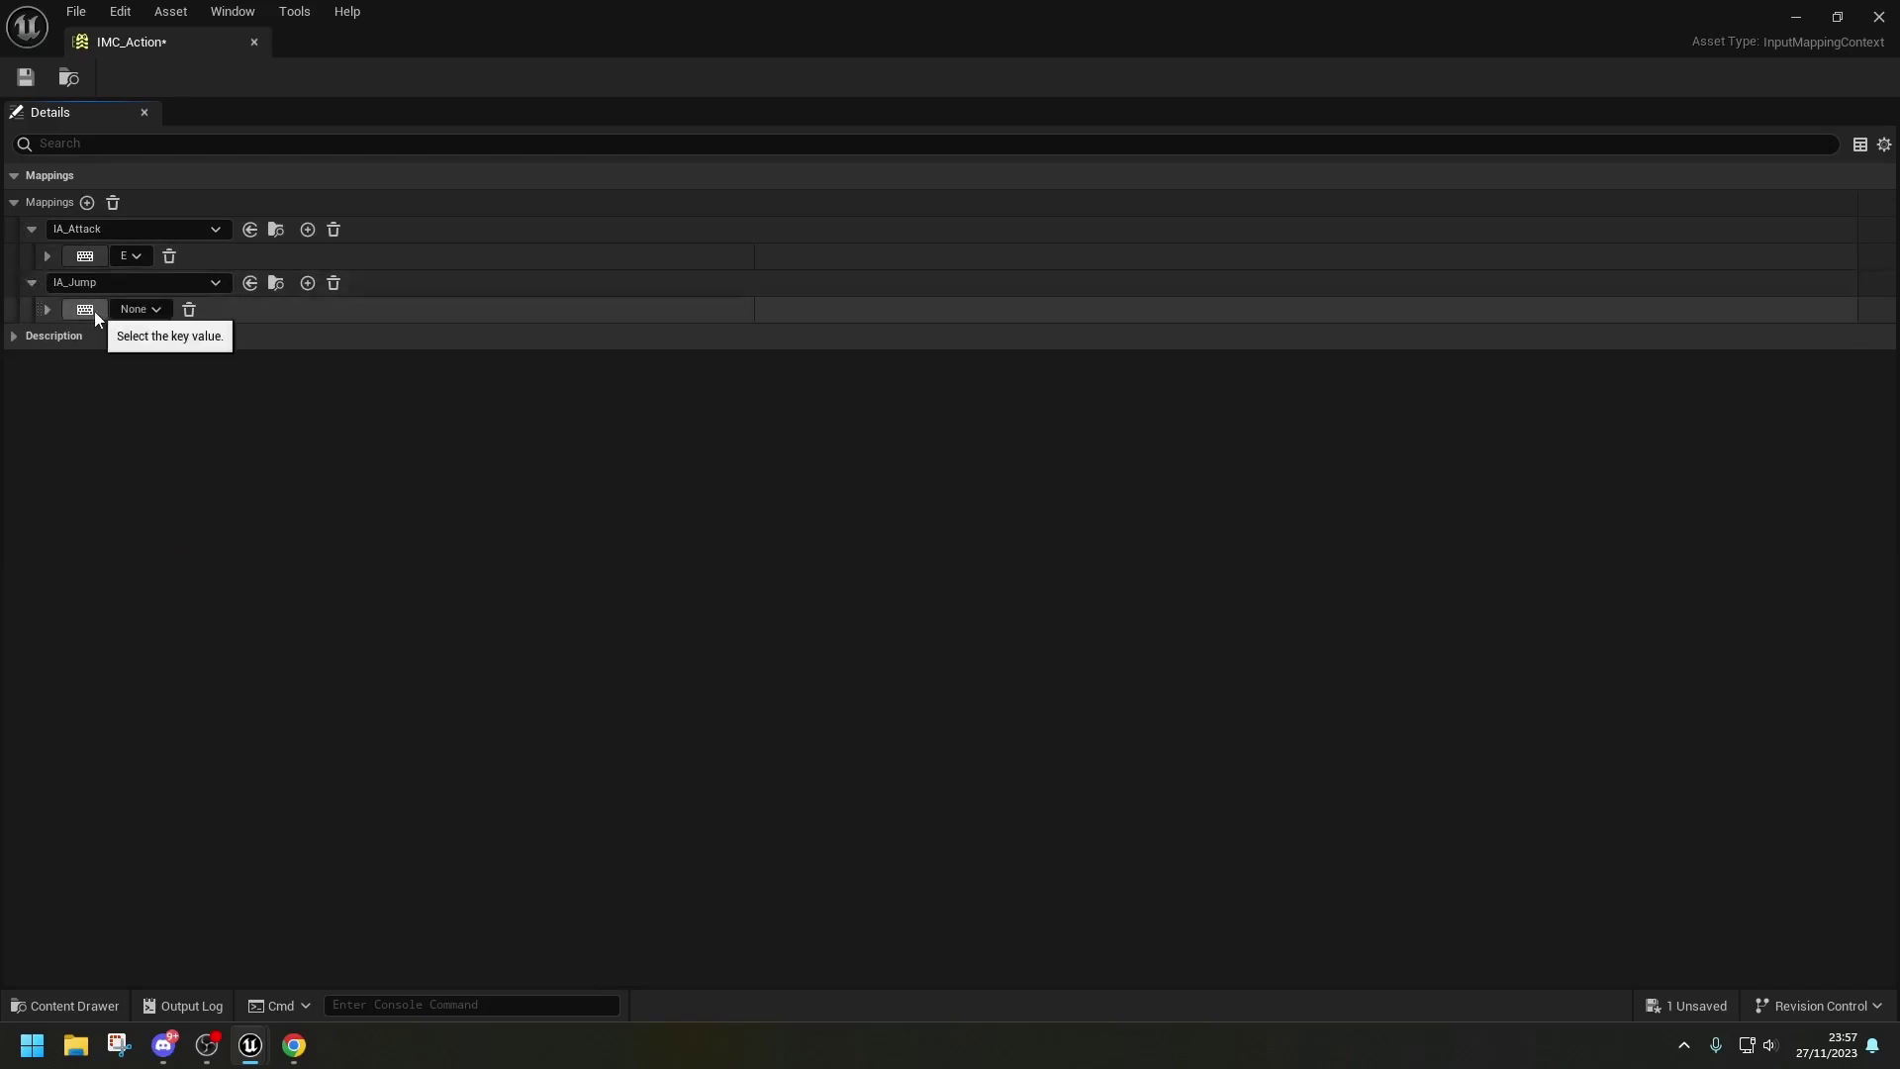
click(86, 310)
key(space)
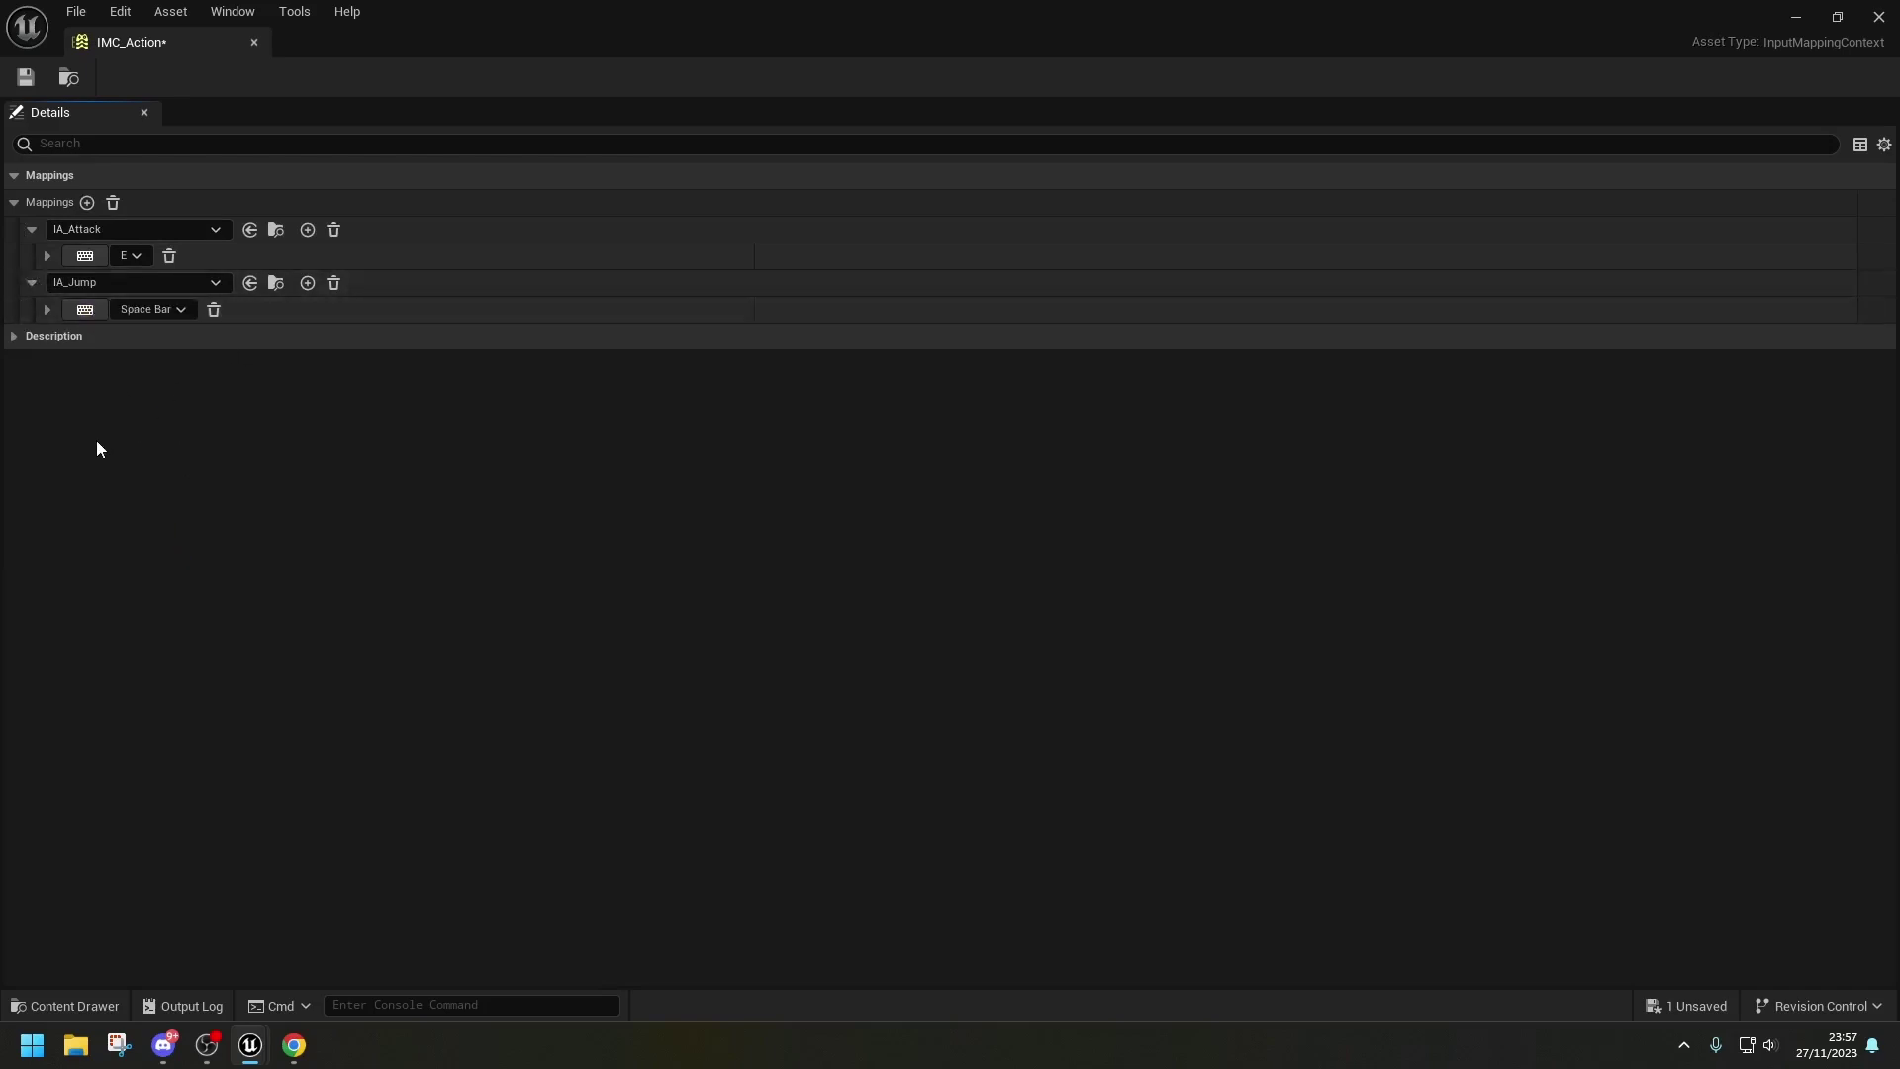
- Add a third mapping for IA_Move and bind it to the D key
click(89, 202)
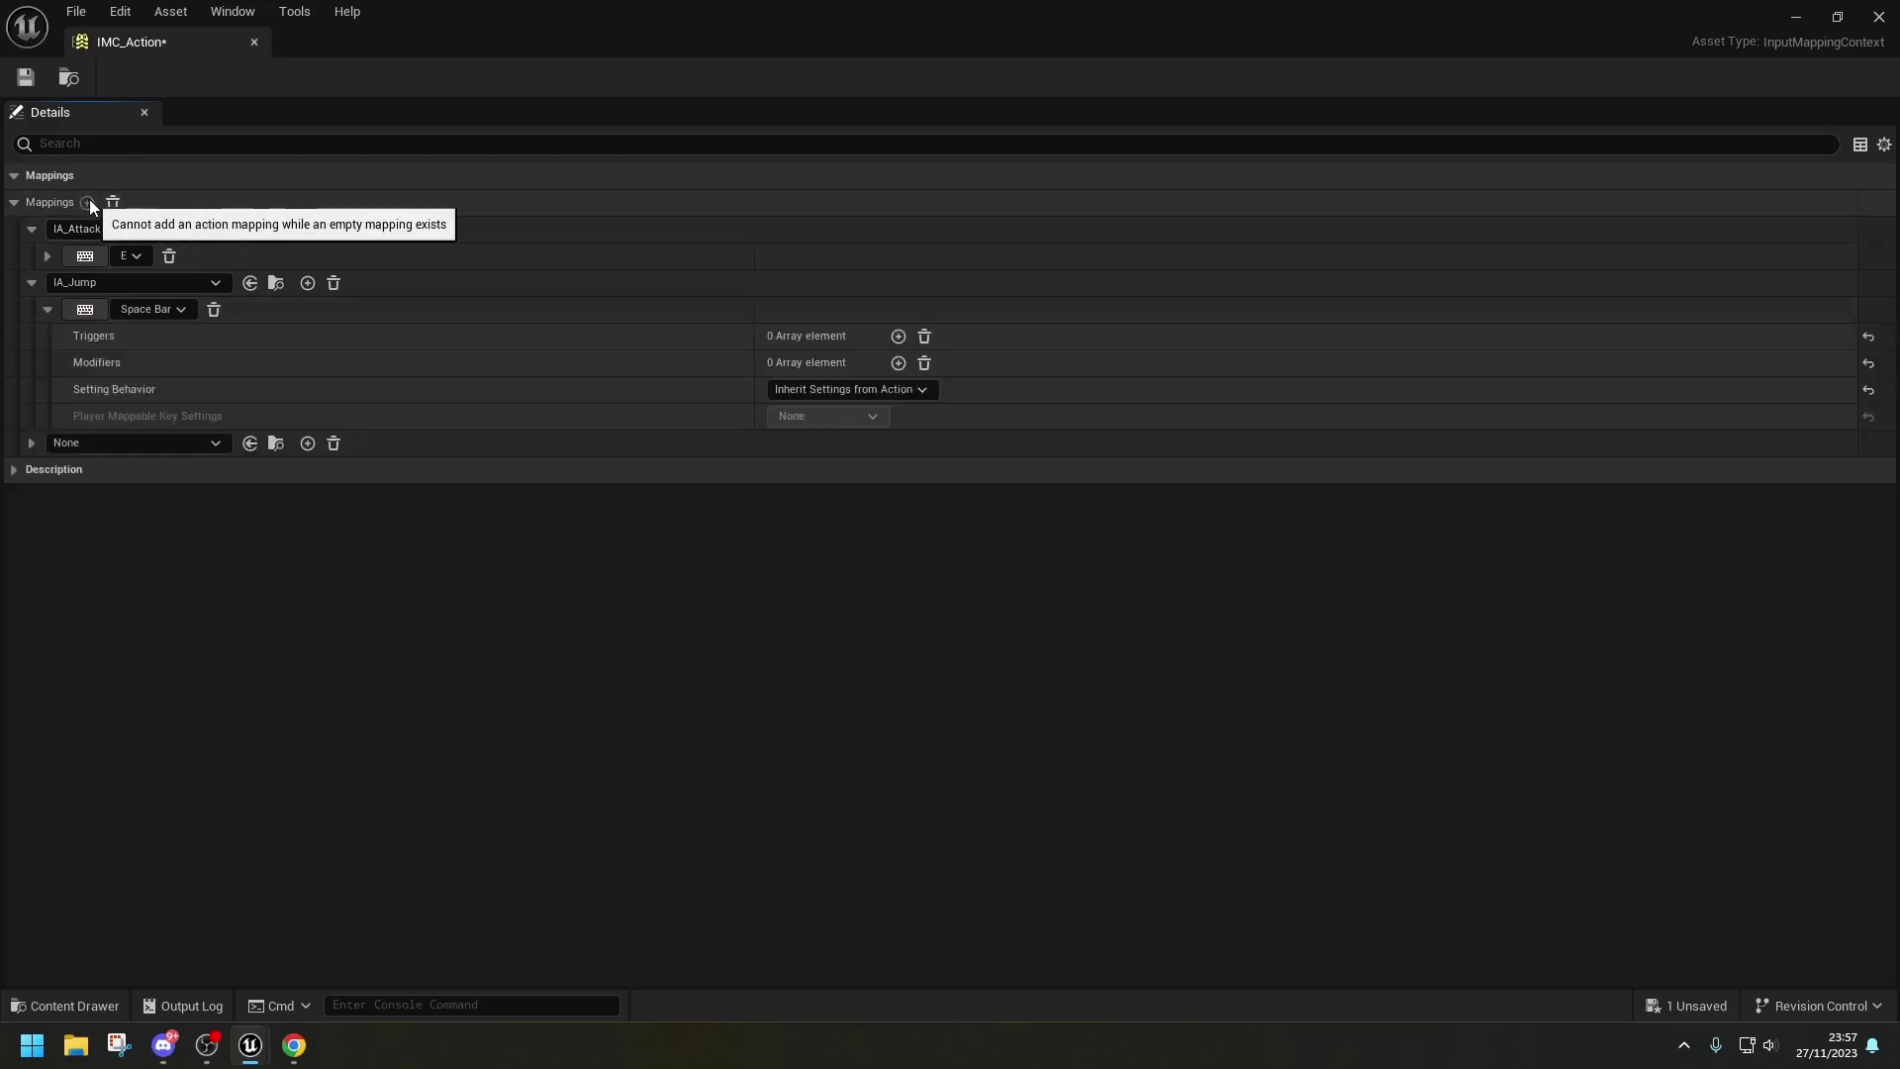
click(109, 447)
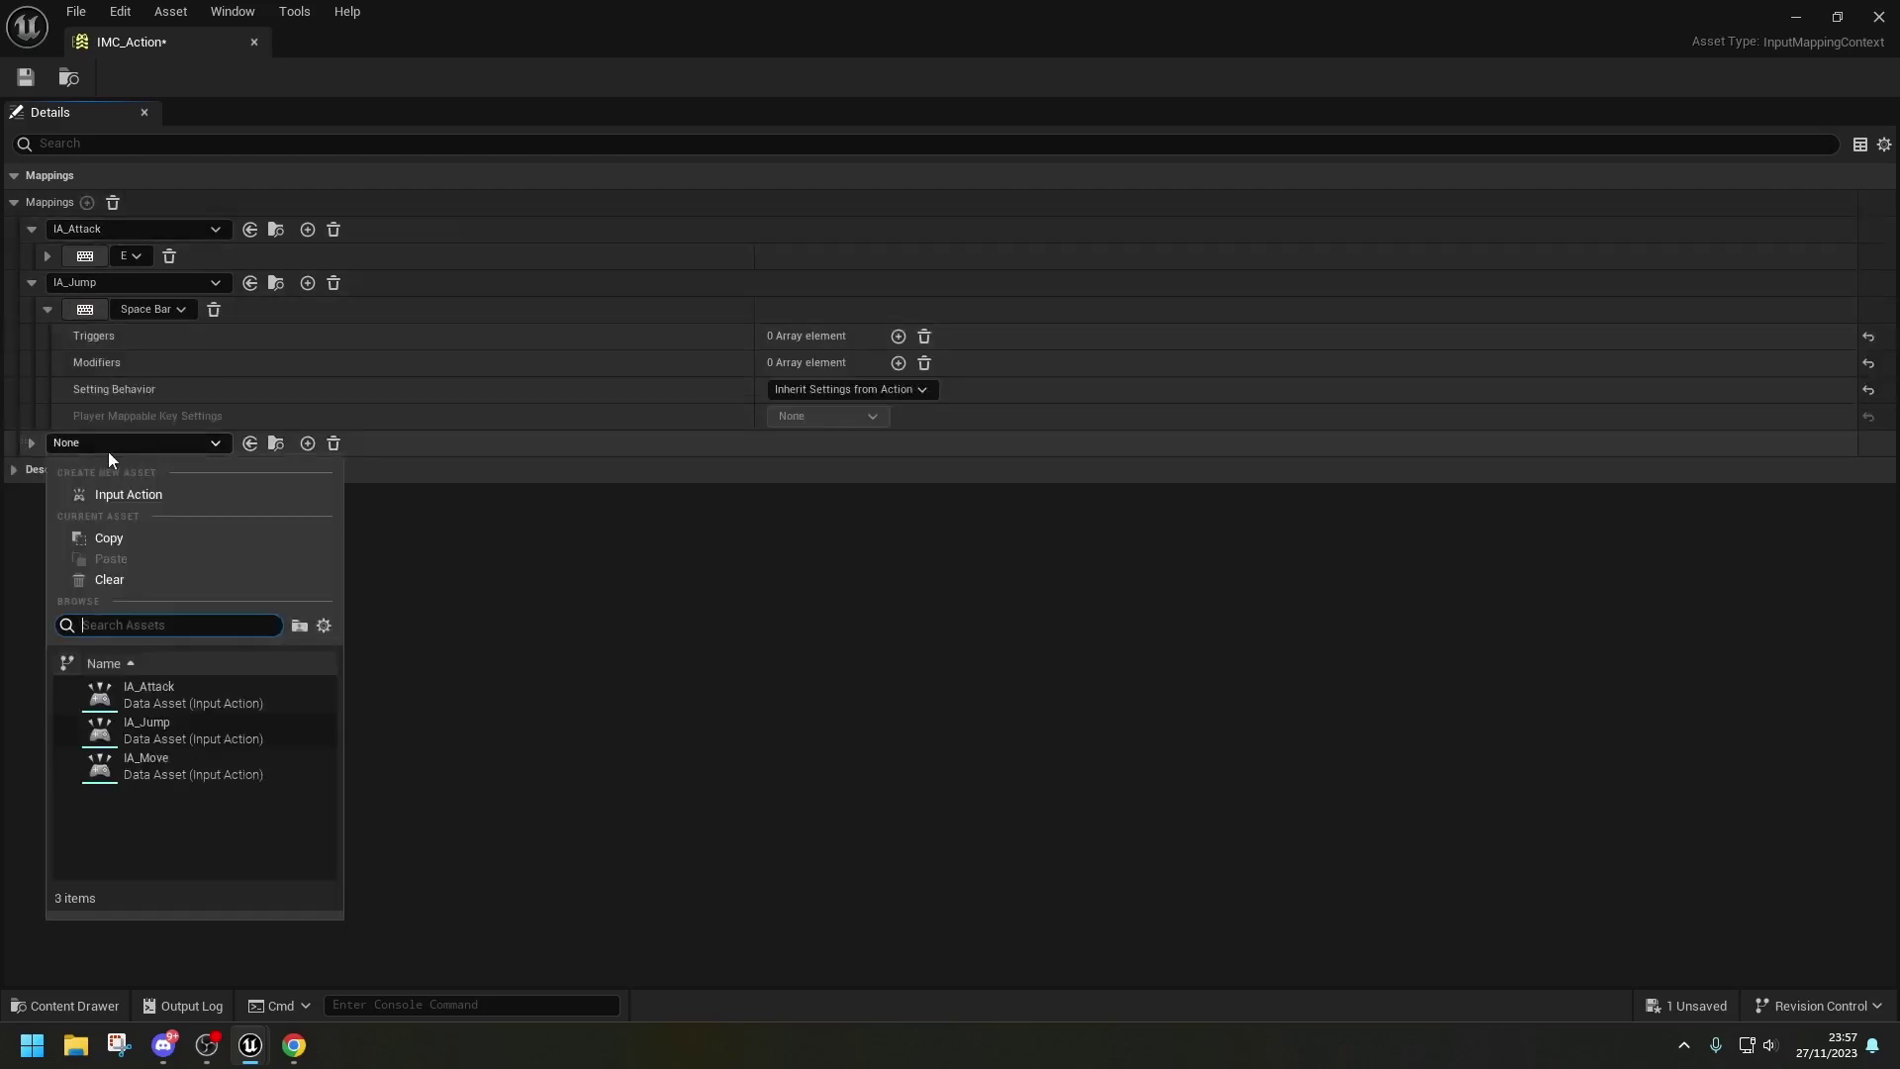
click(150, 772)
click(32, 445)
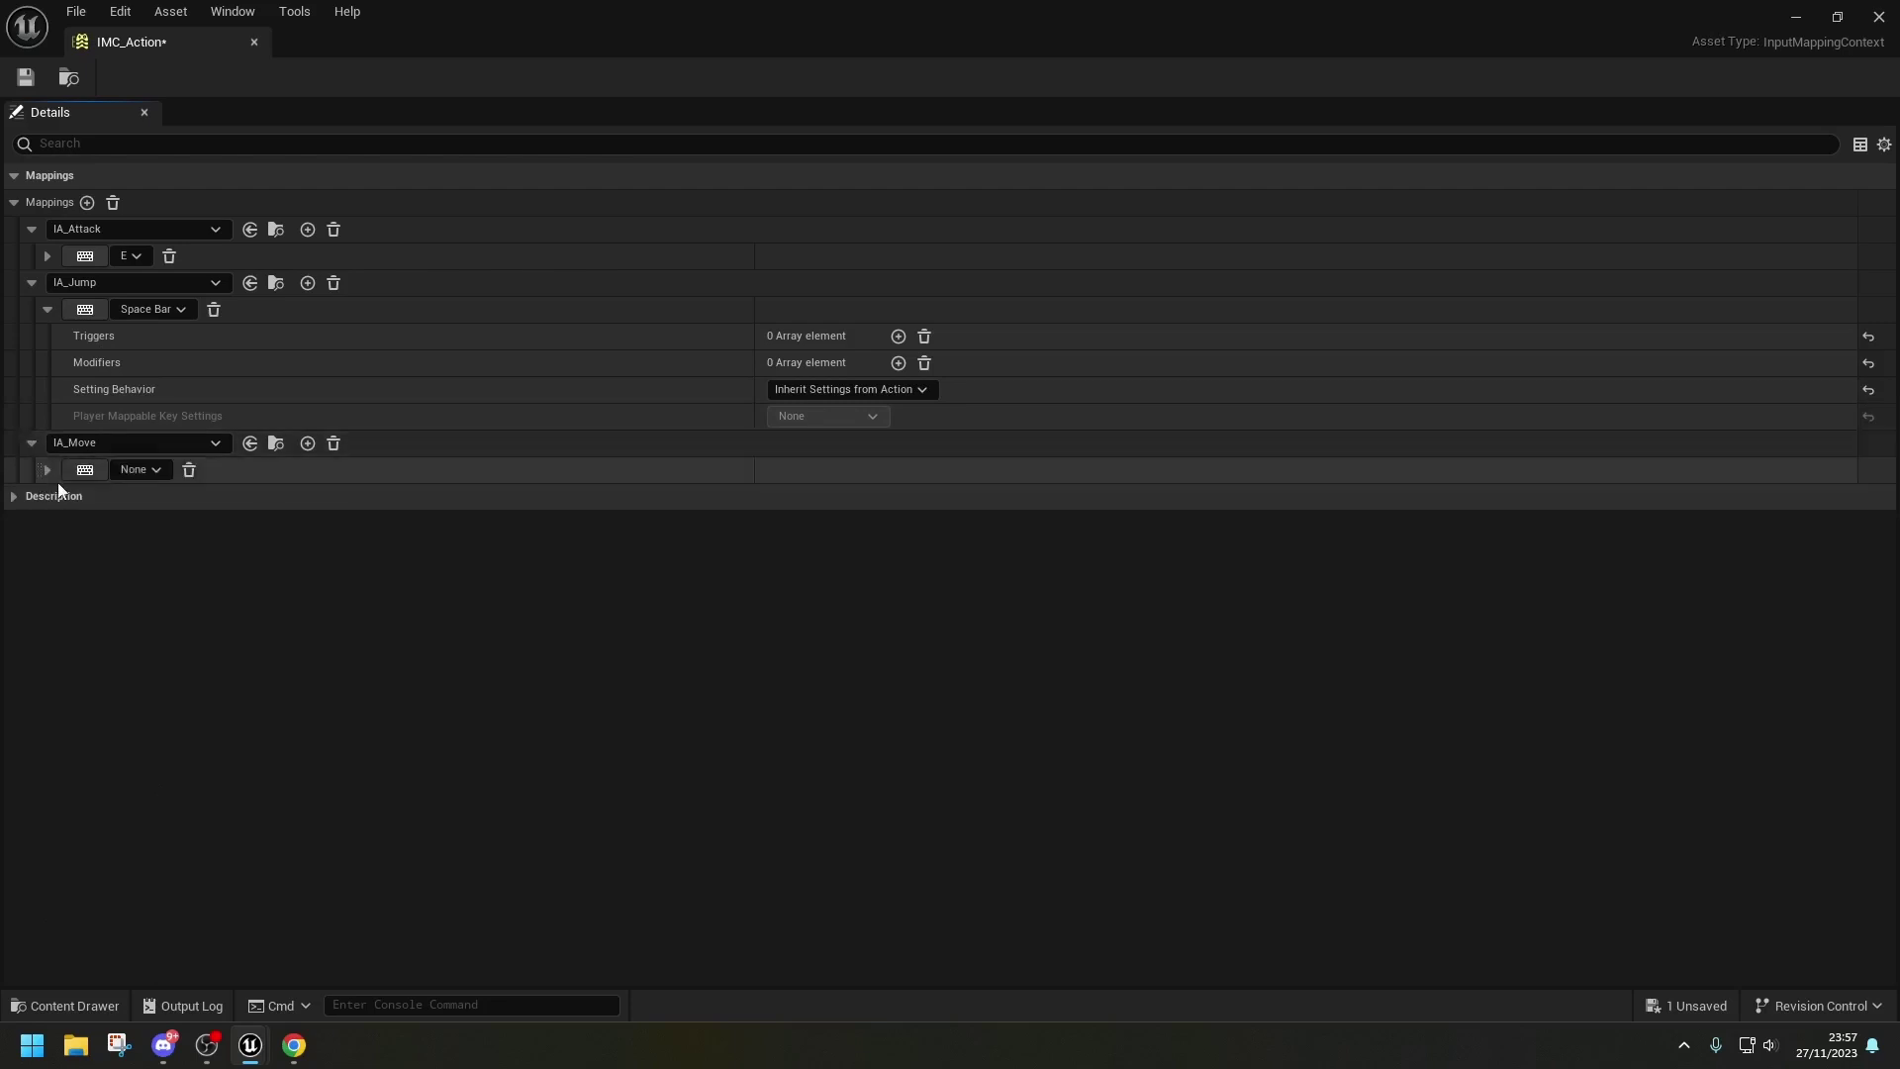
click(48, 470)
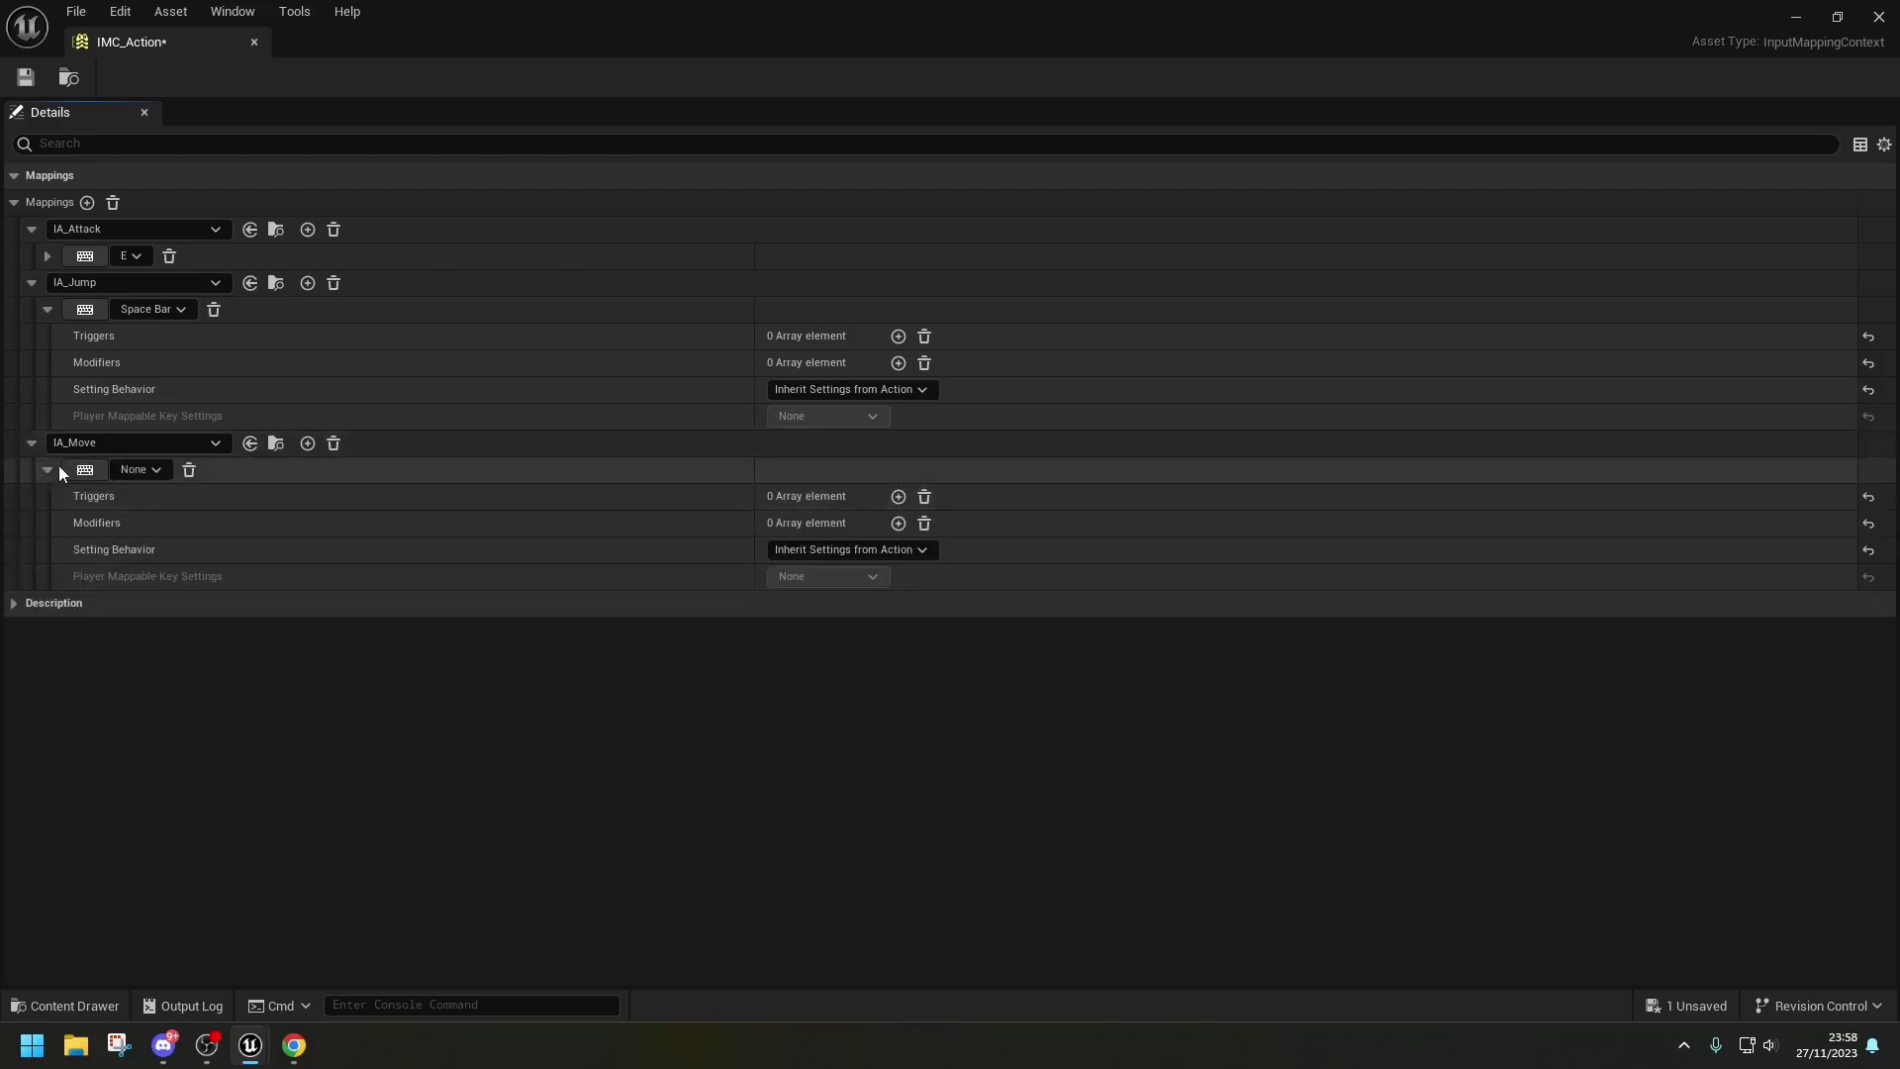
click(47, 470)
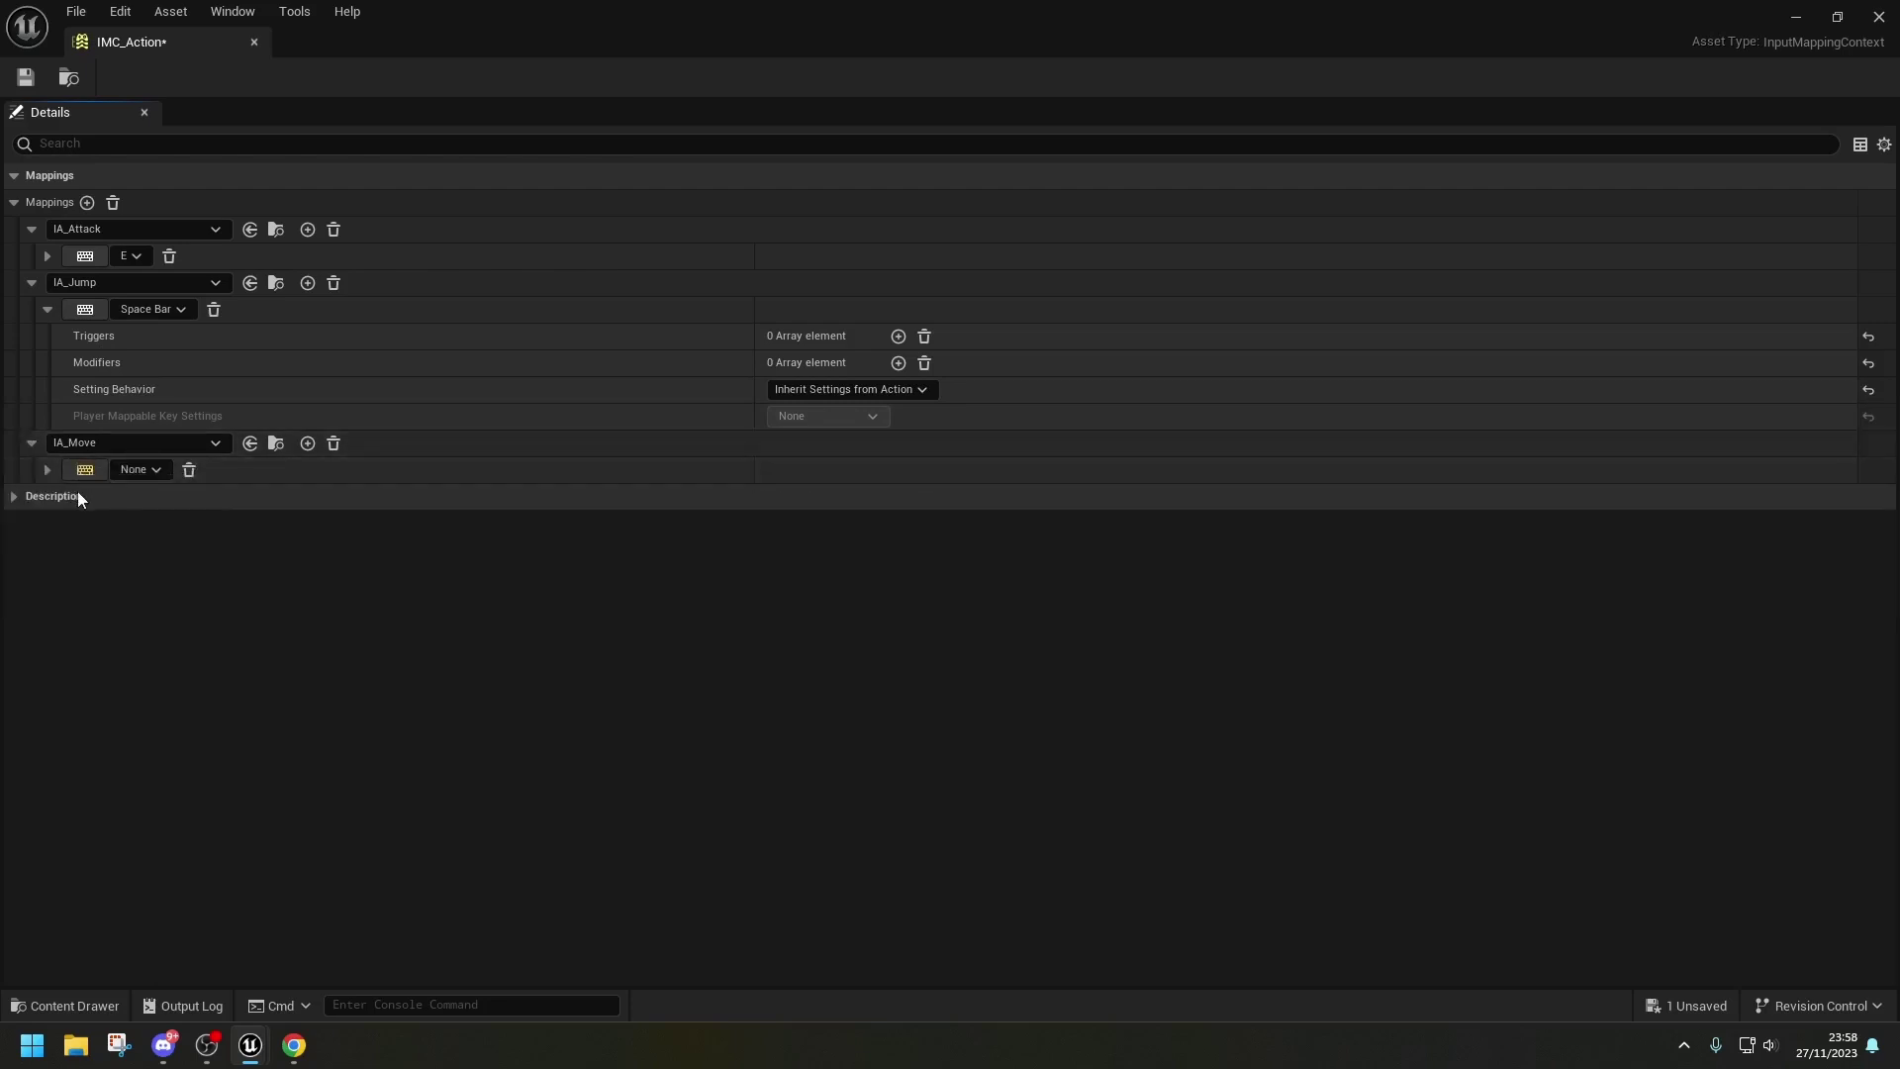
key(d)
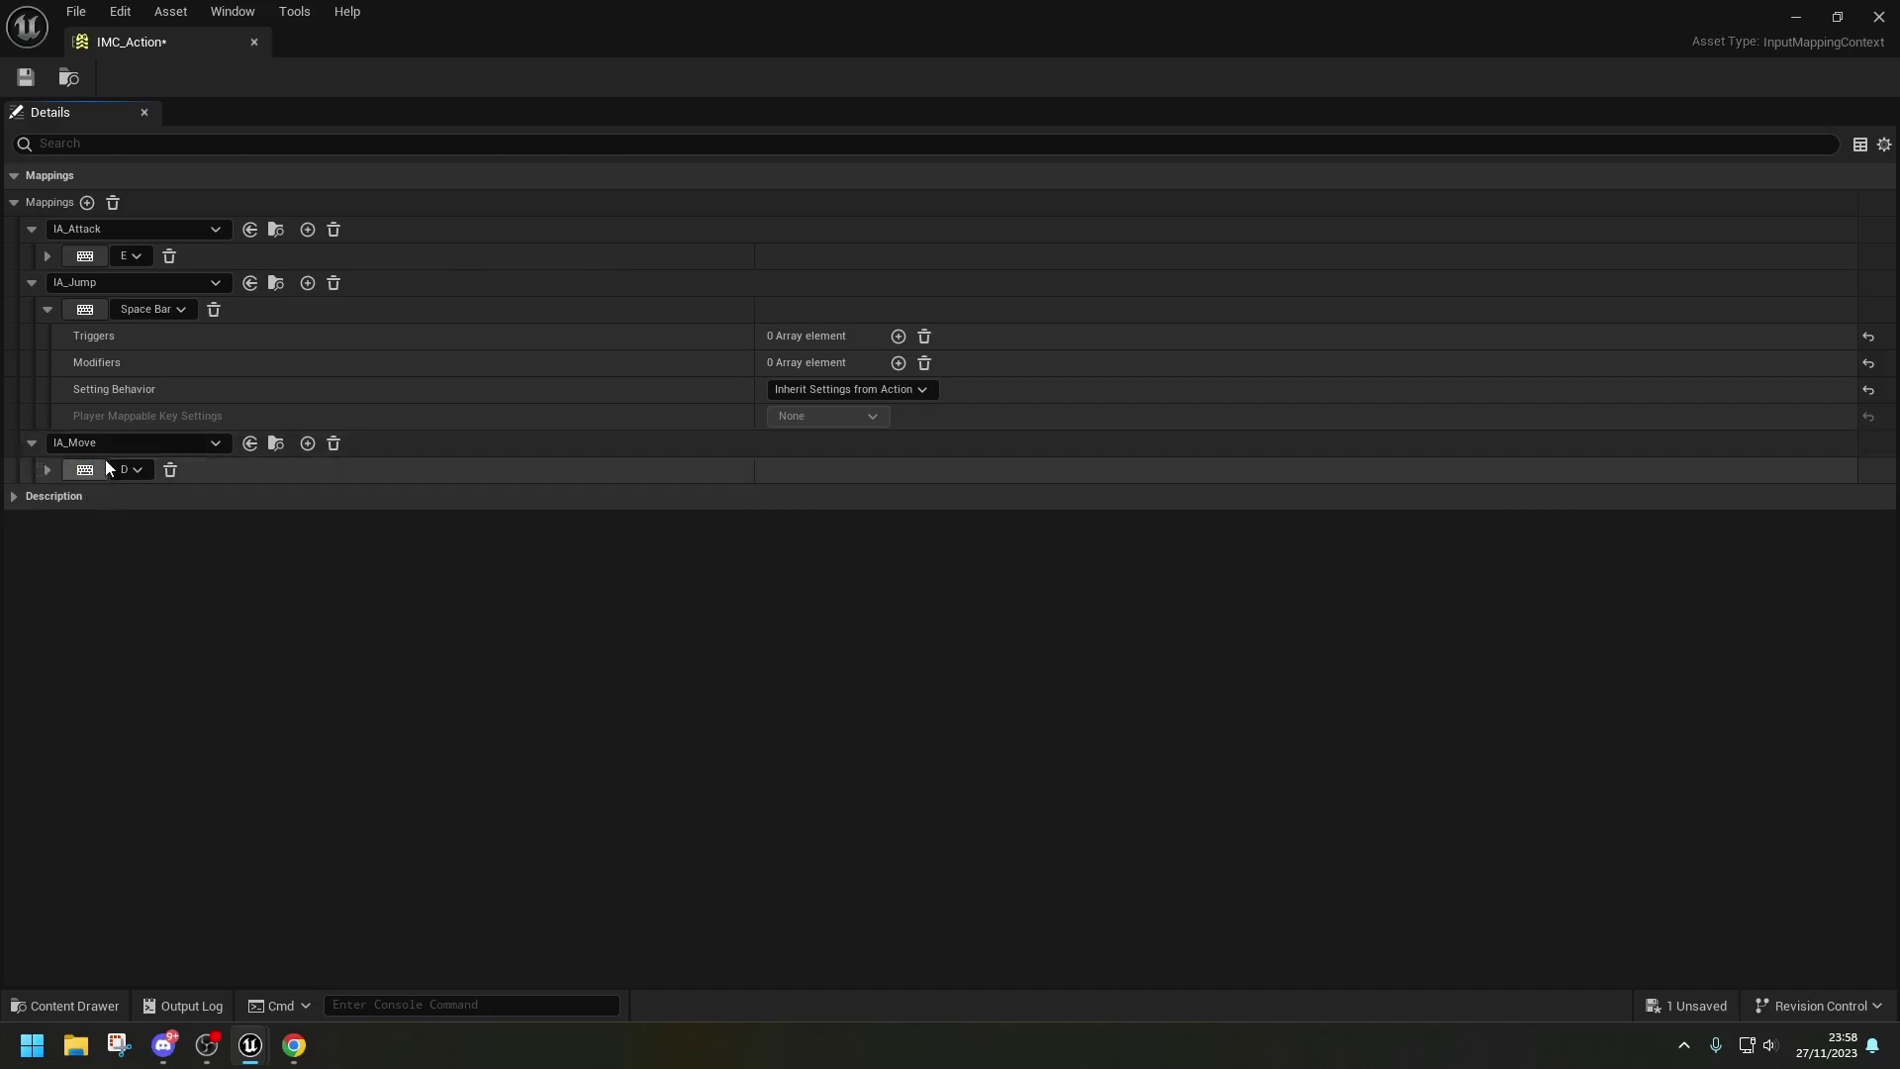
- Add an A key mapping to IA_Move with a Negate modifier
click(306, 443)
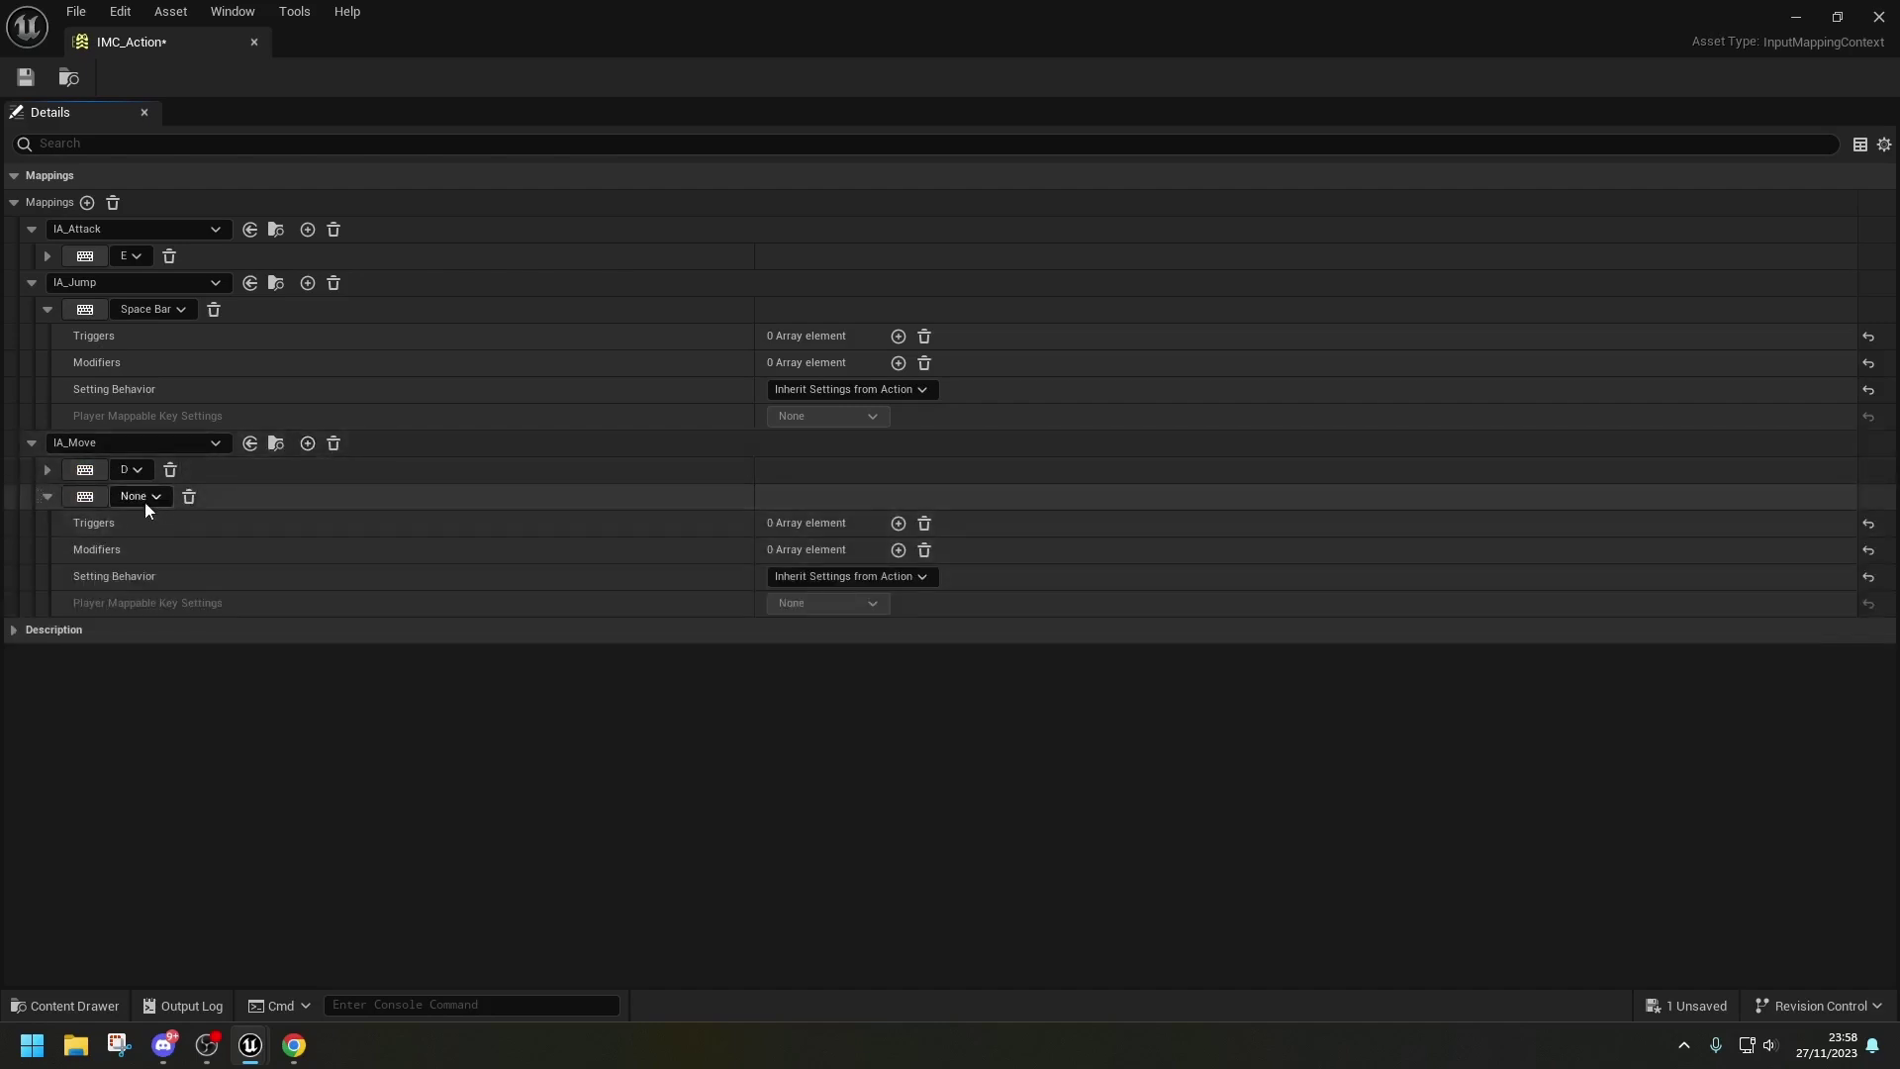
click(85, 496)
key(a)
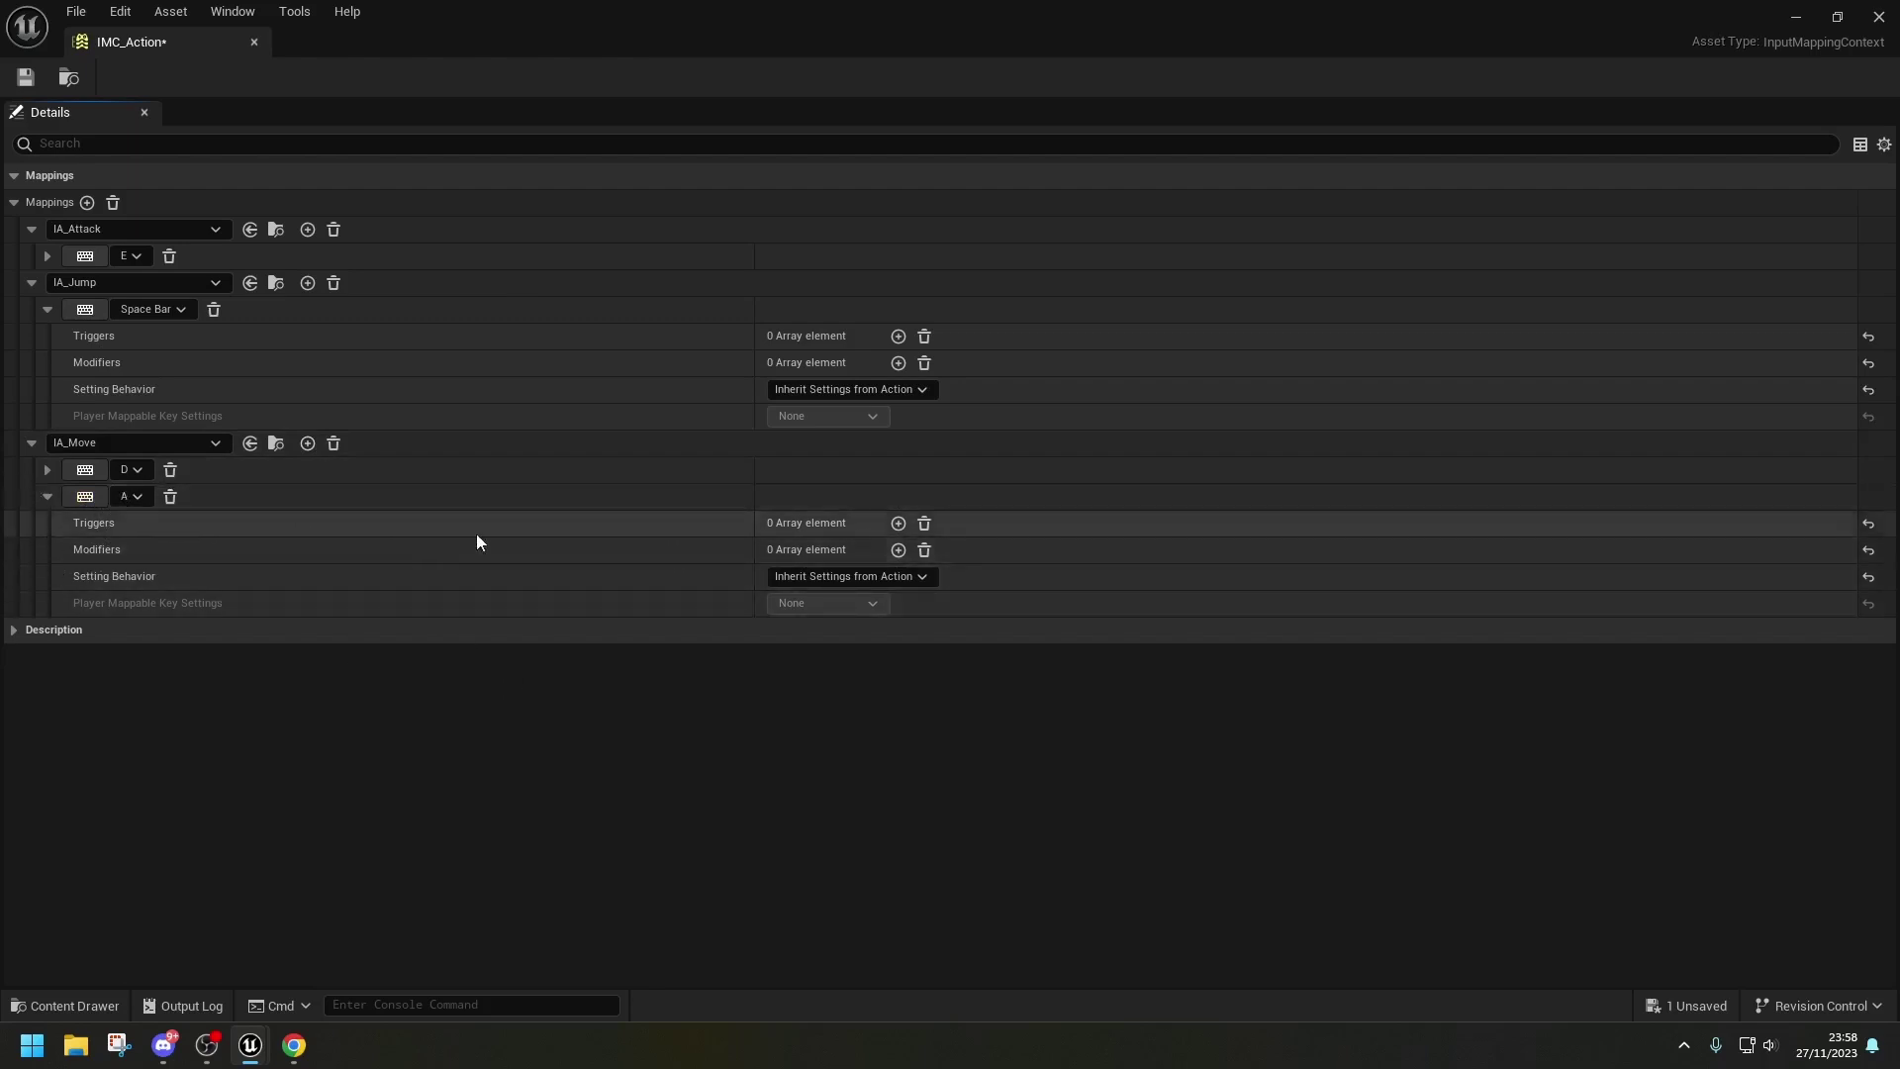
click(897, 550)
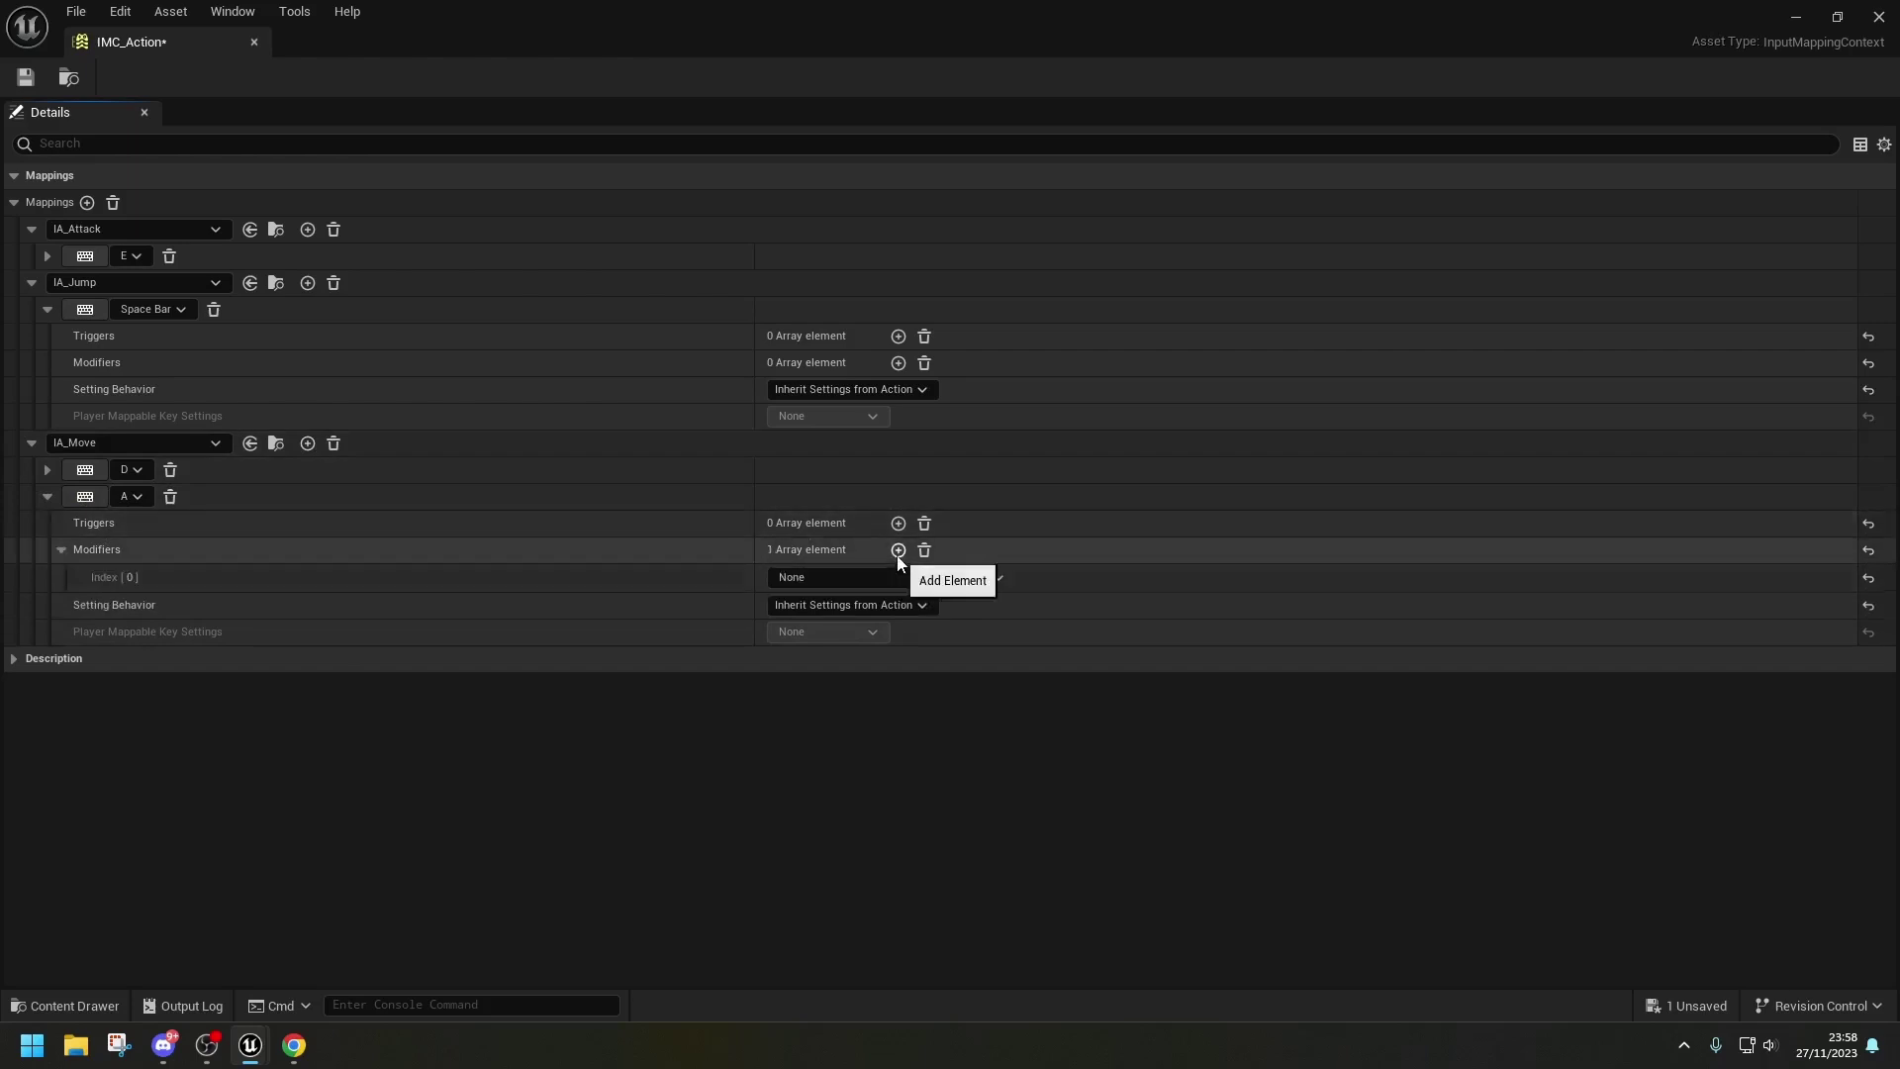
click(881, 575)
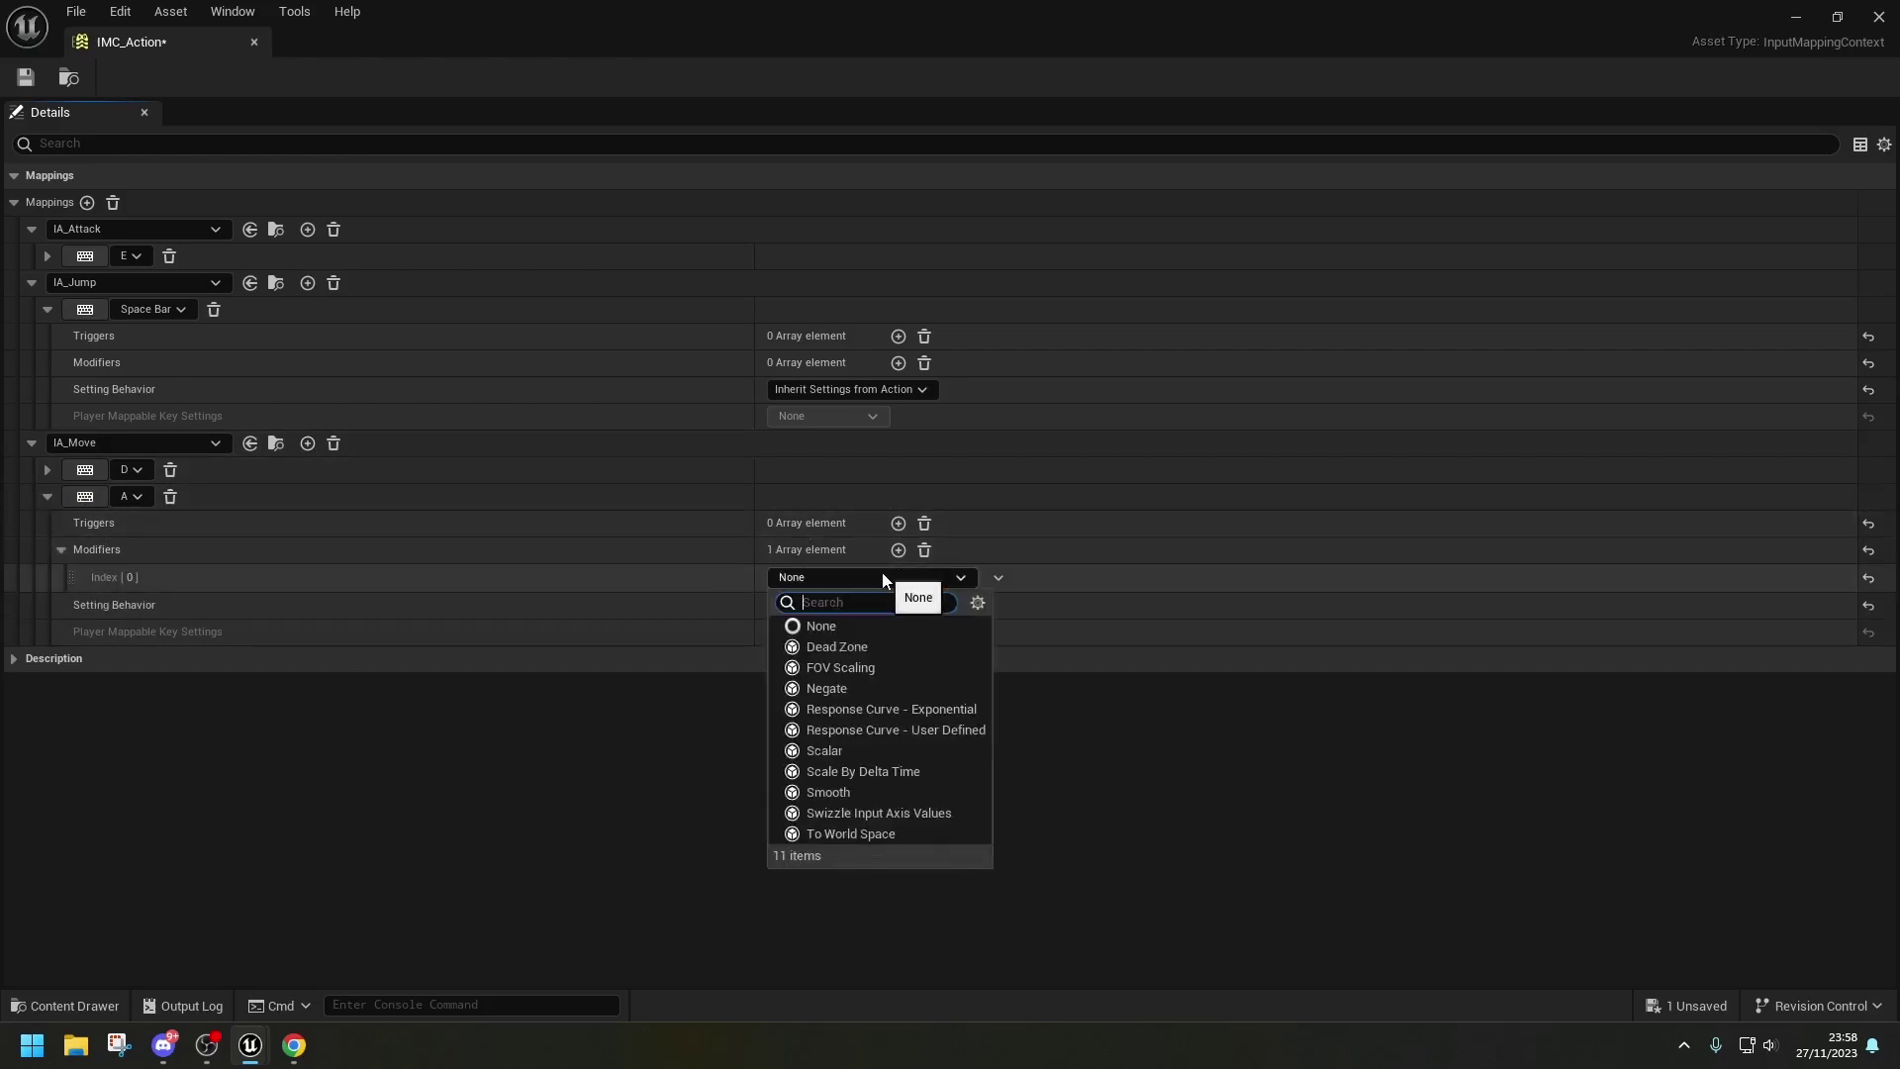
text(nega)
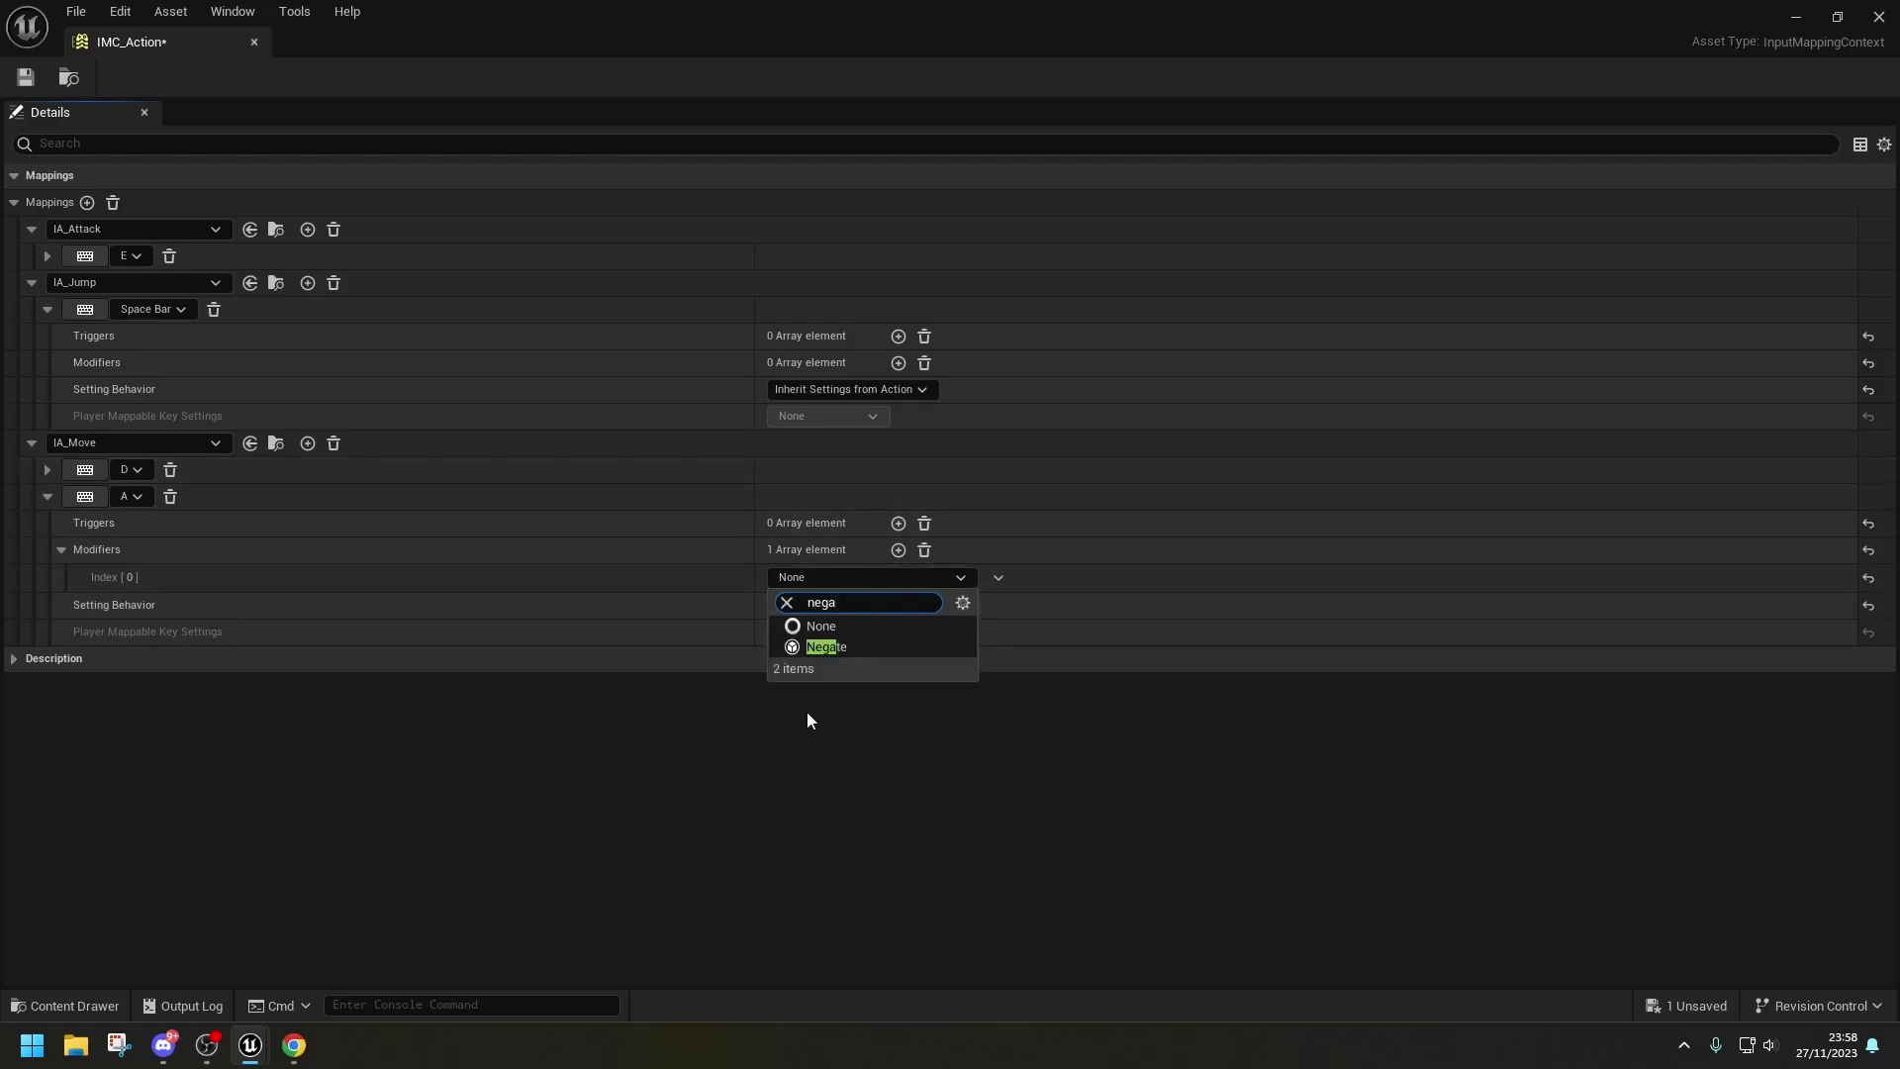
click(855, 650)
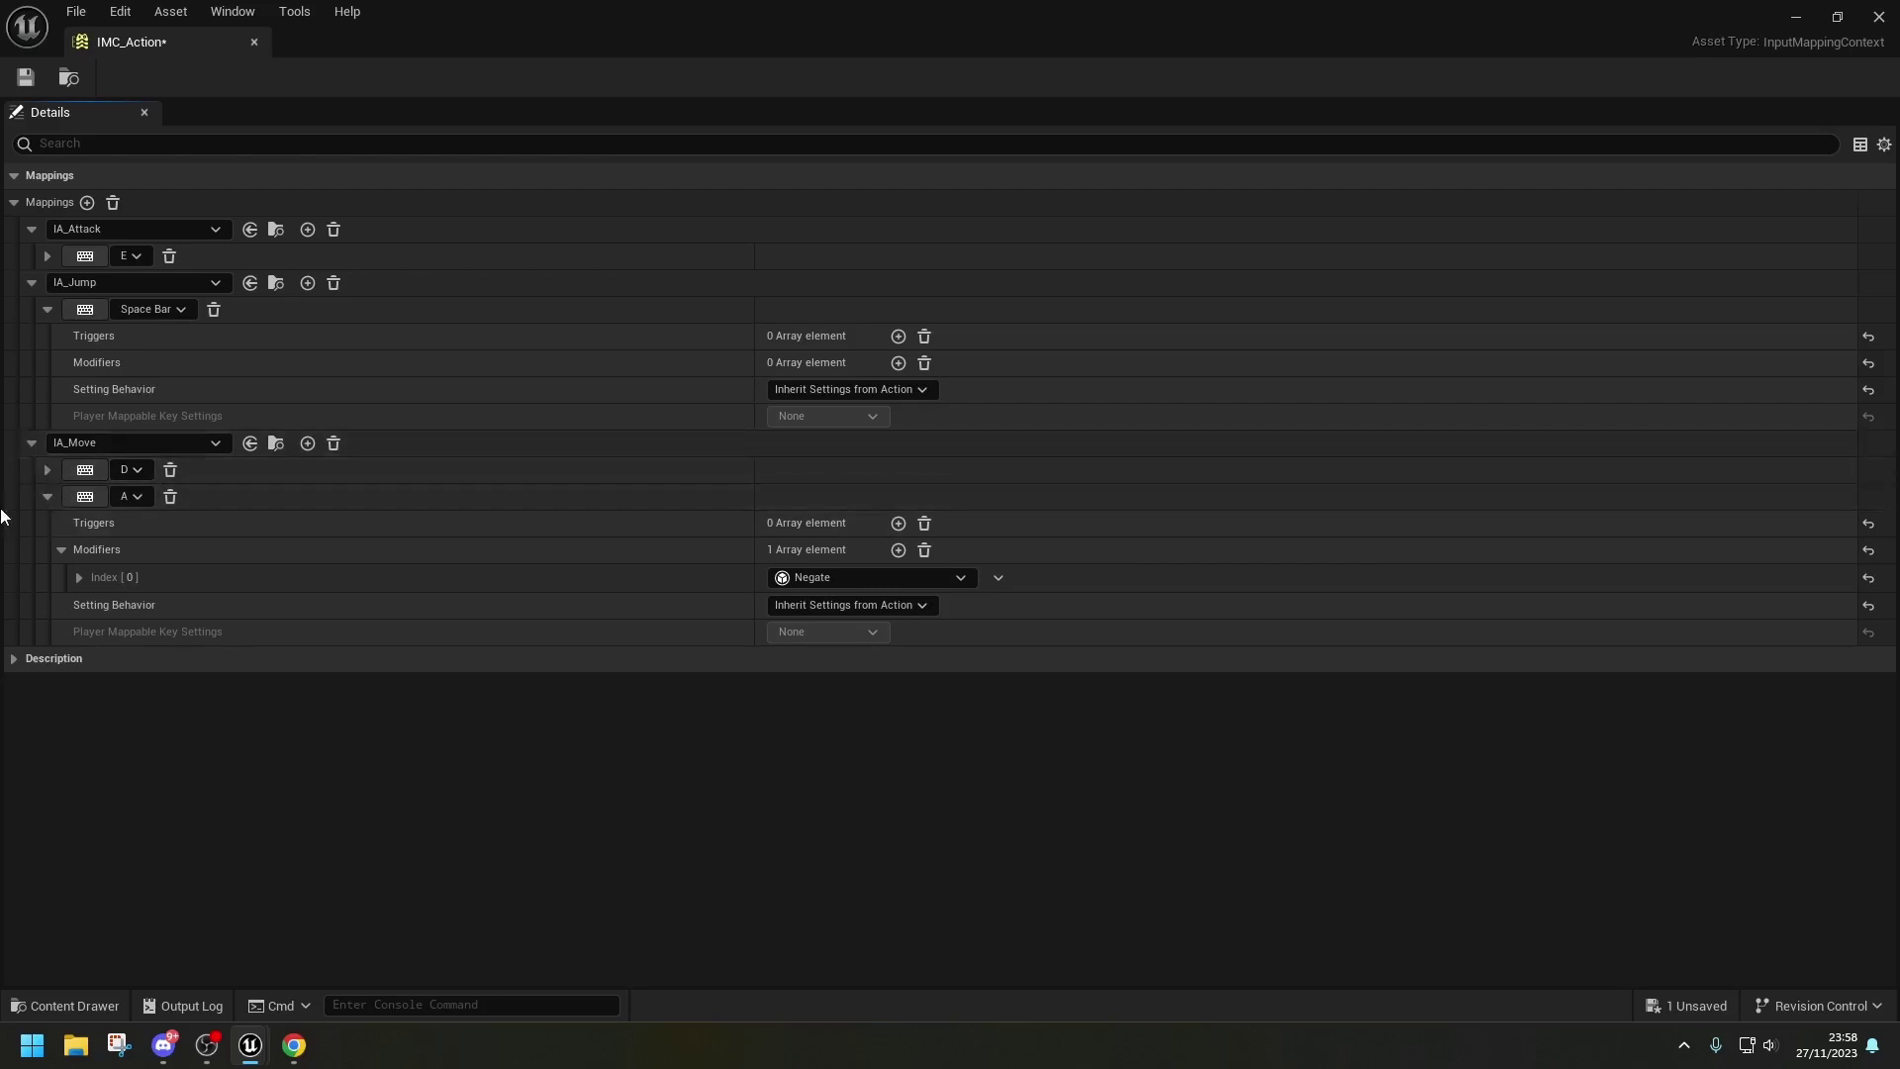
click(48, 497)
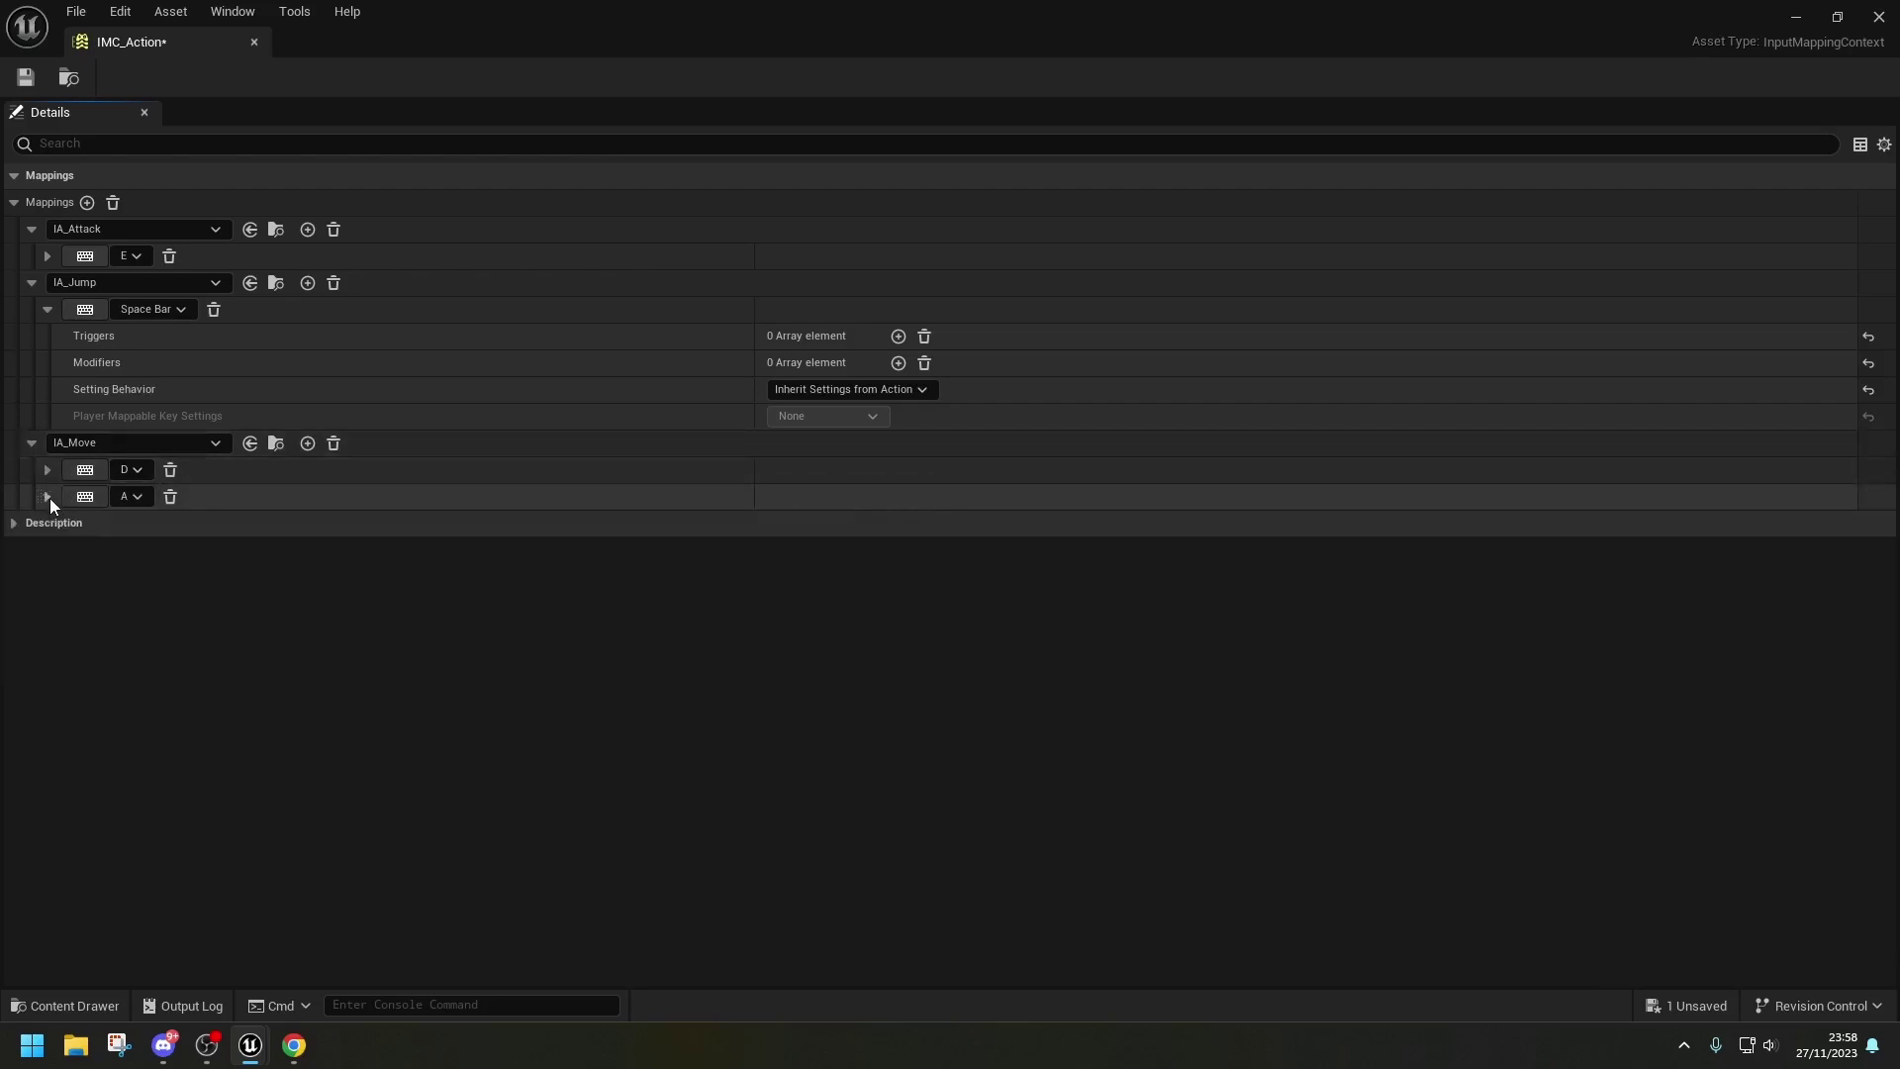
- Add a W key mapping to IA_Move with a Swizzle Input Axis Values modifier
click(308, 442)
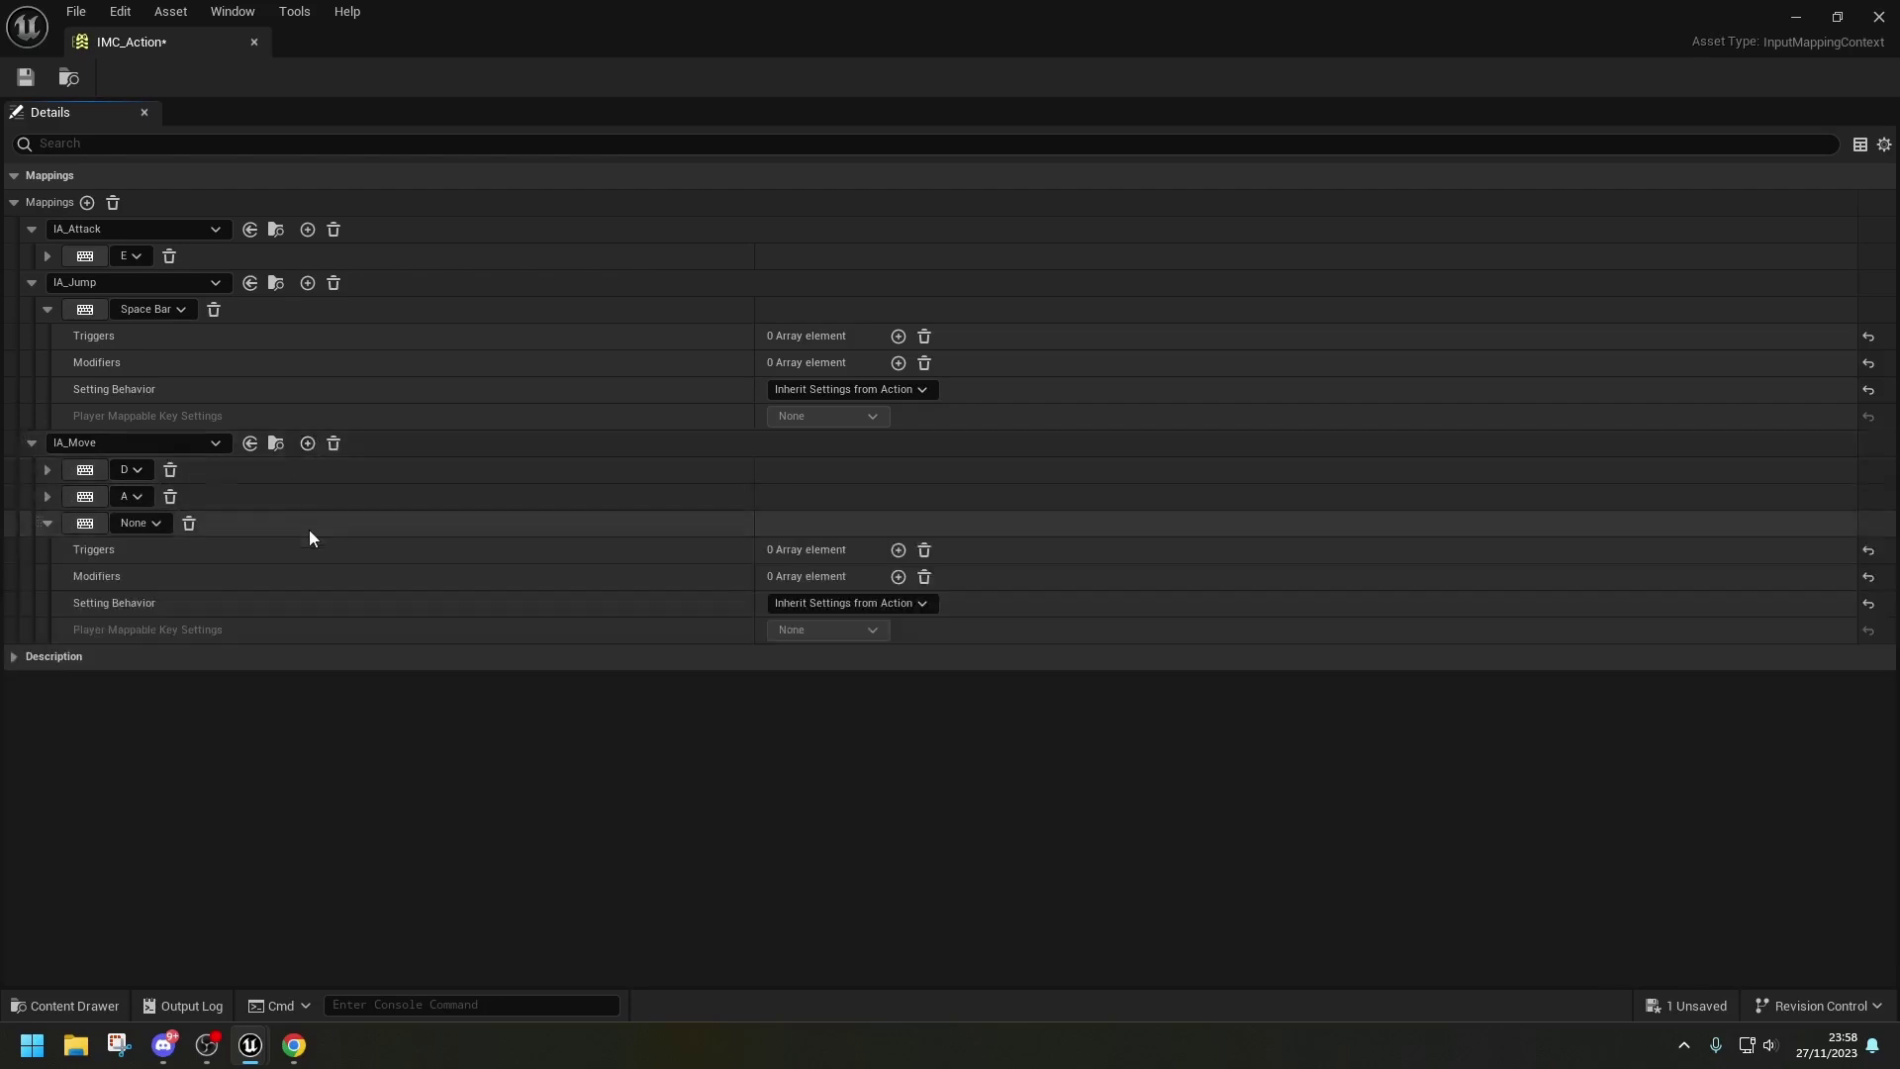
click(85, 524)
key(w)
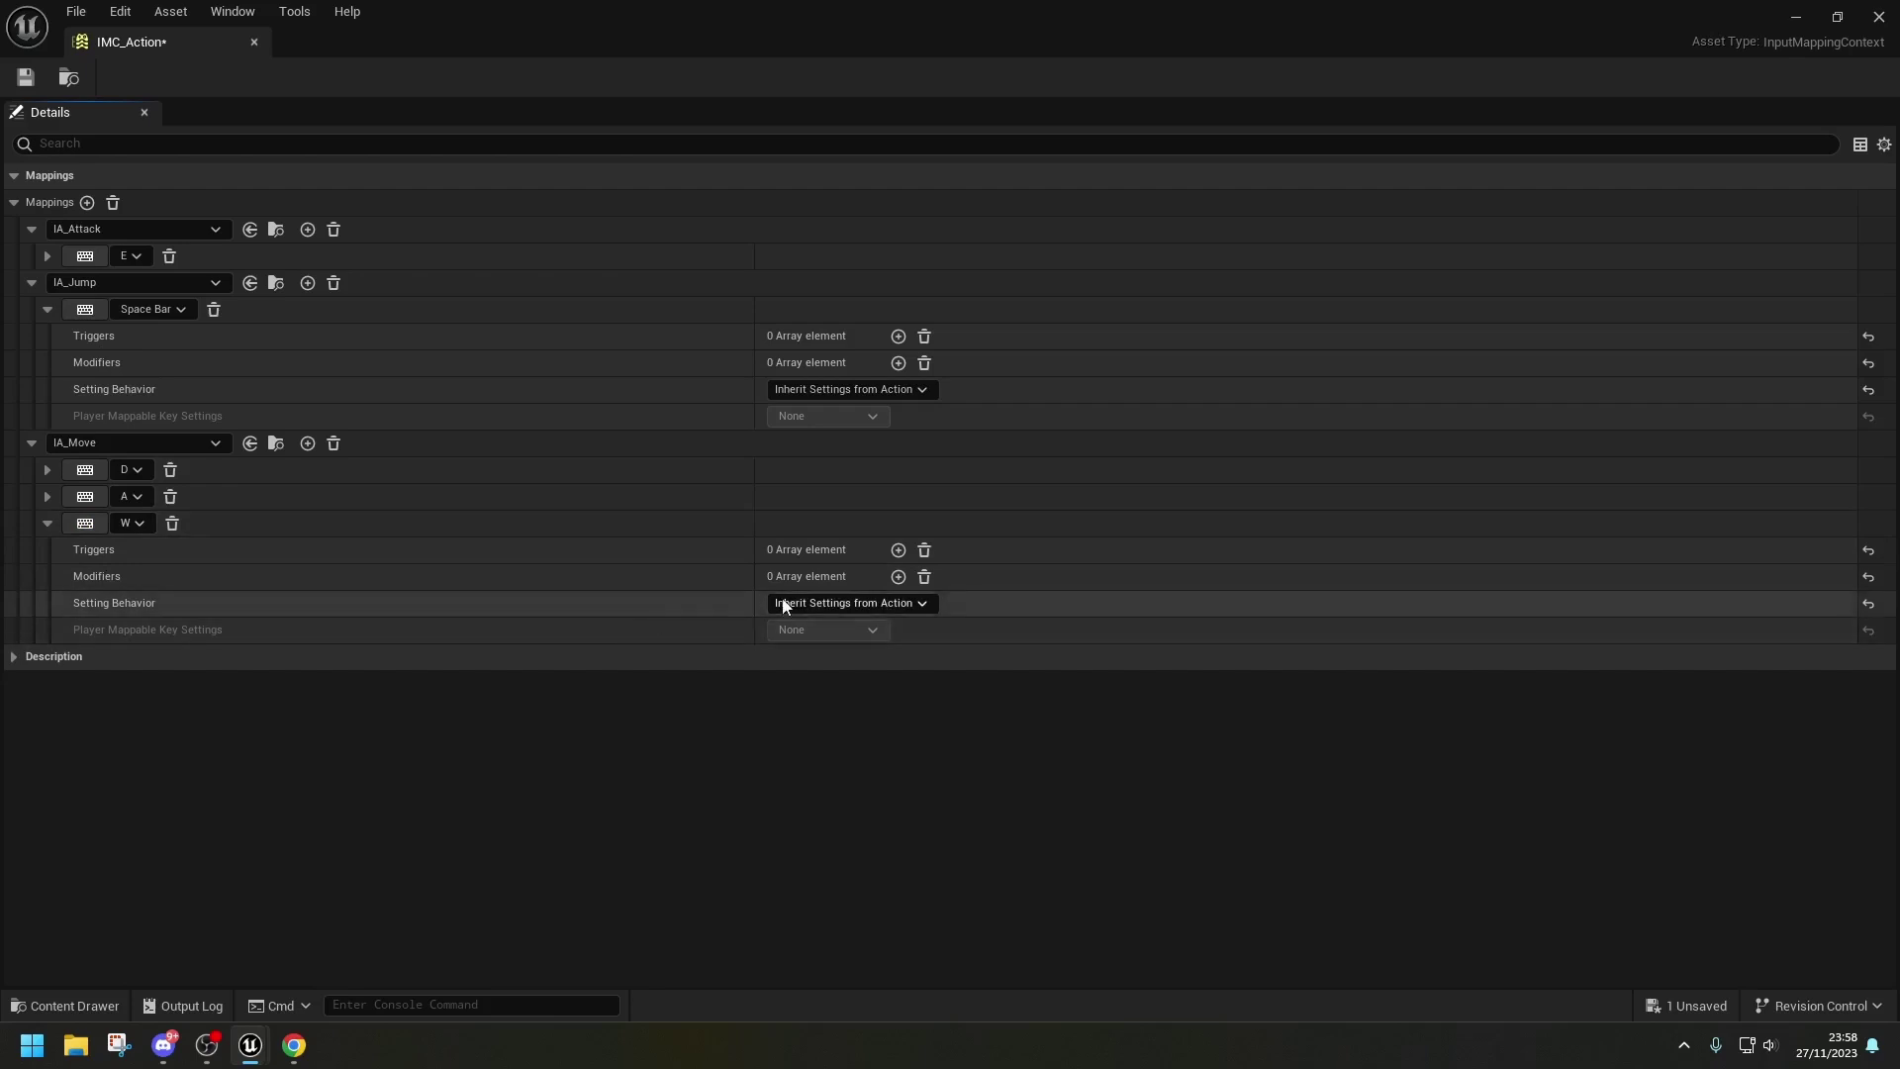
click(898, 577)
click(883, 599)
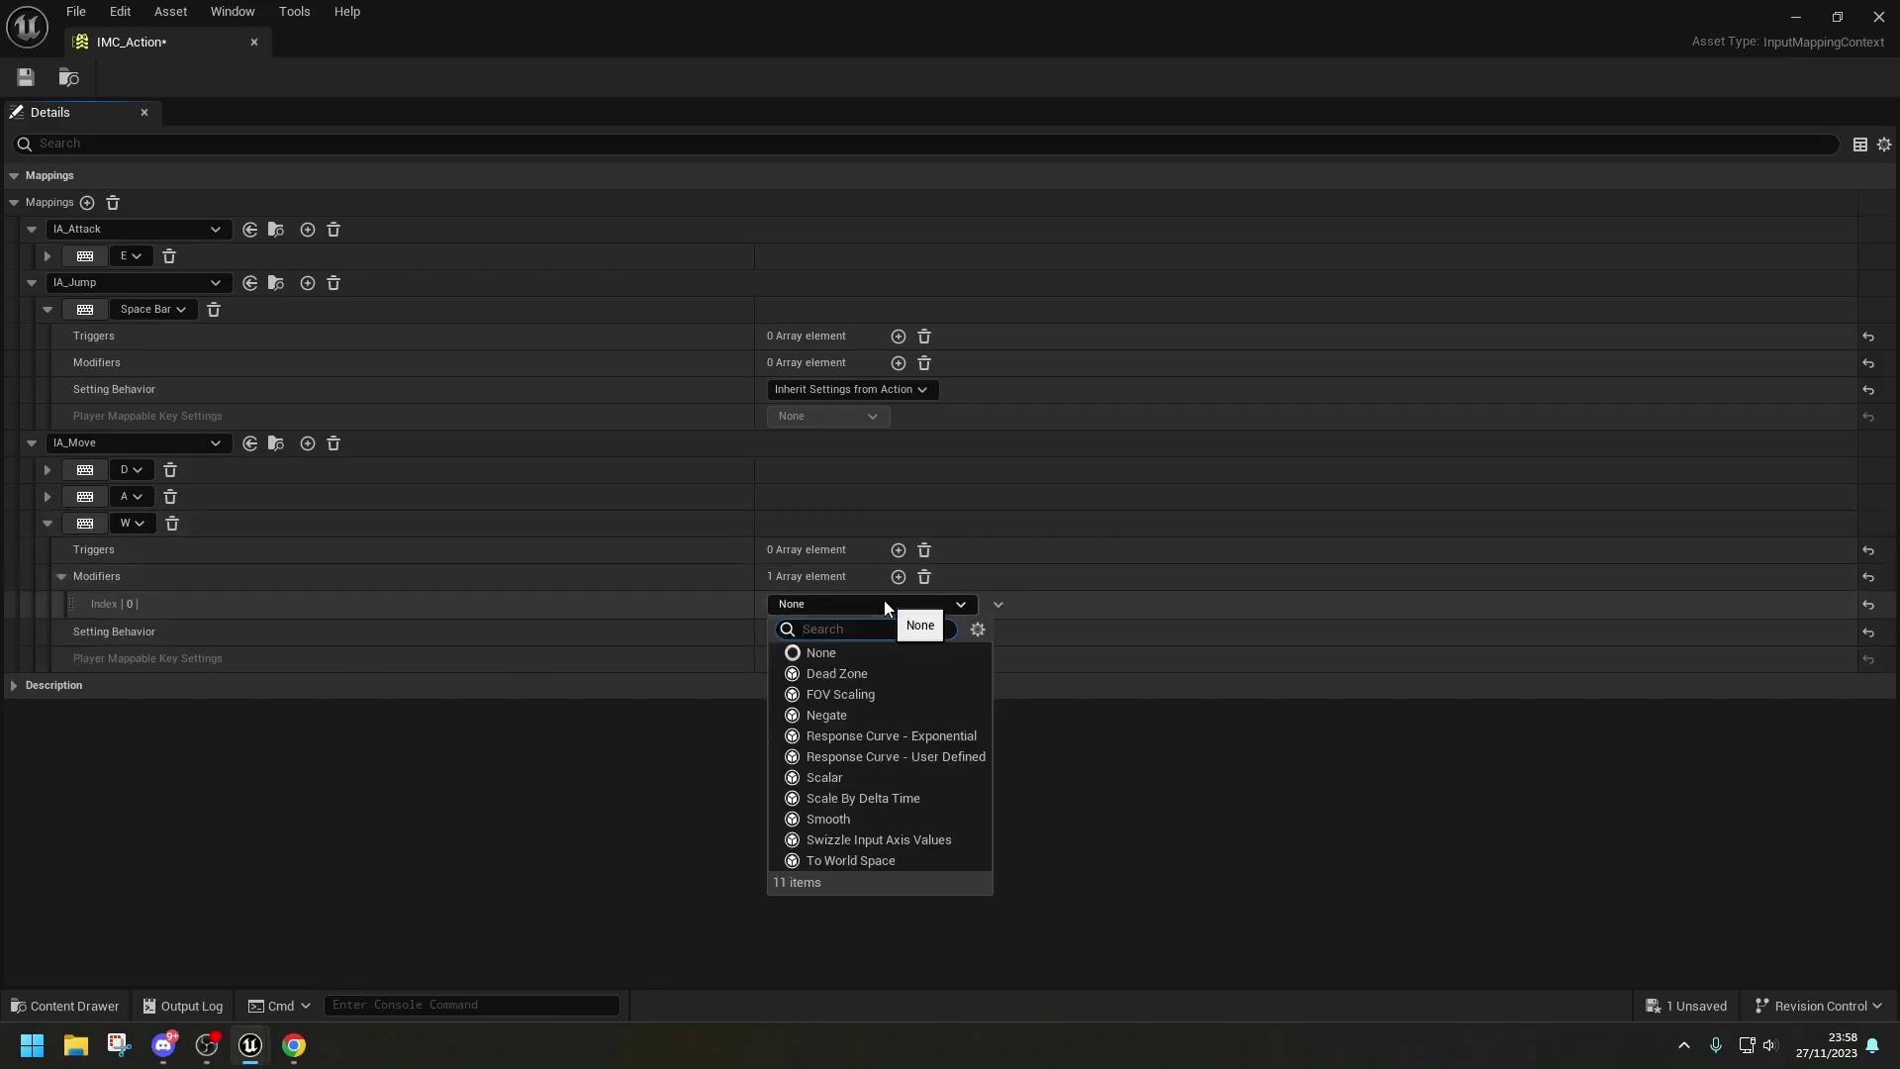
text(in)
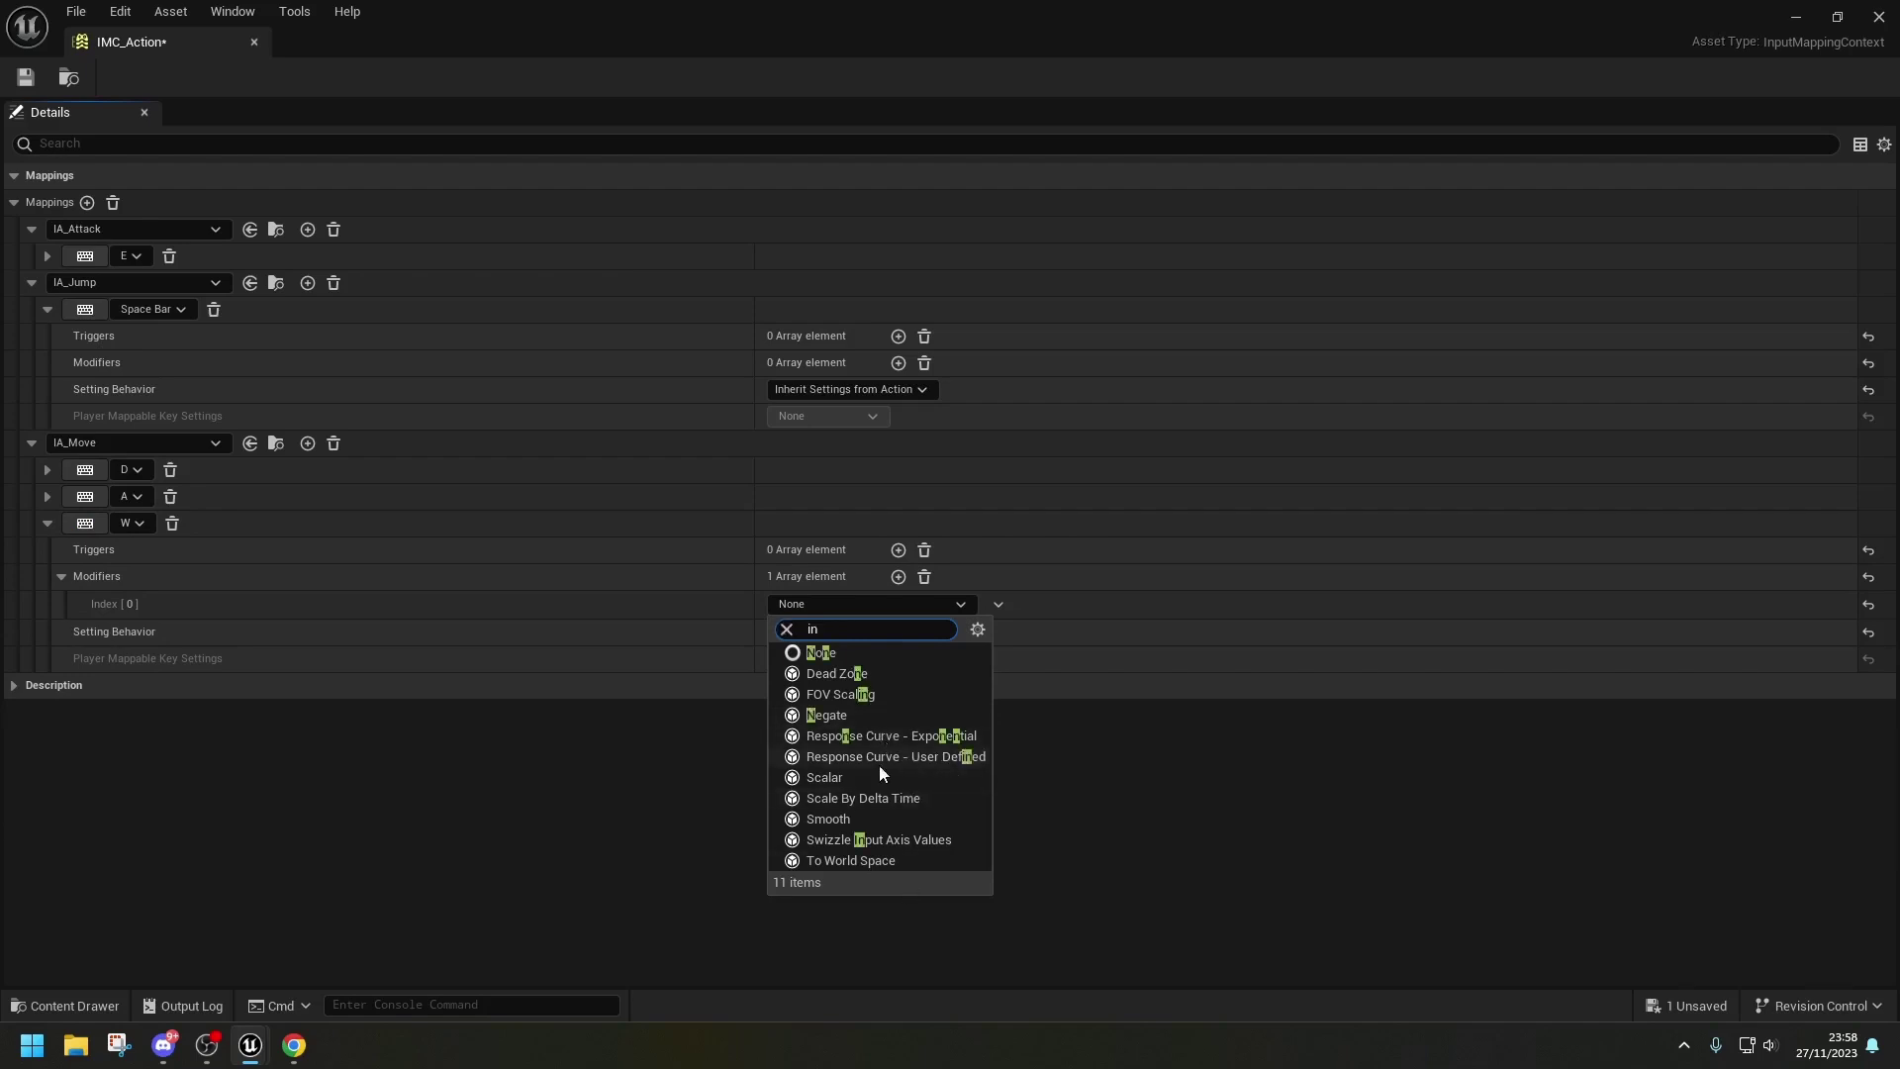
click(890, 845)
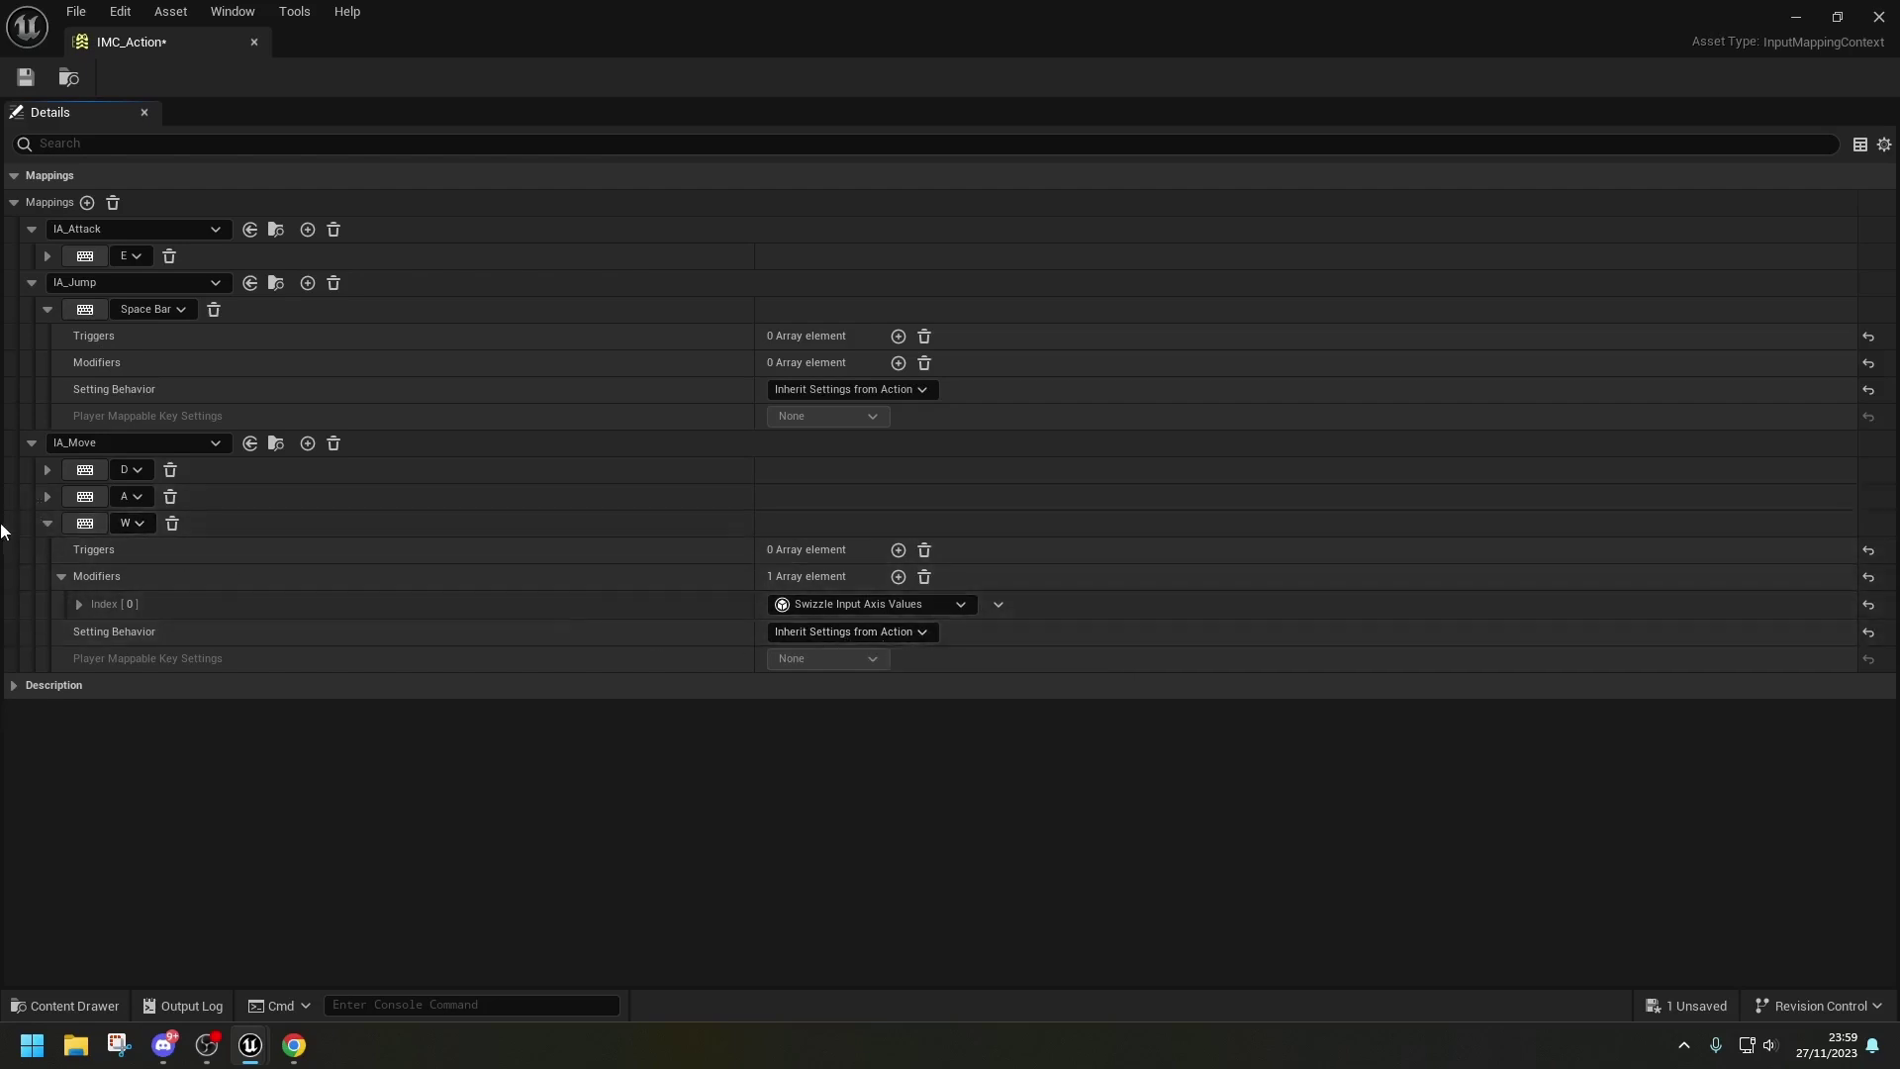
click(43, 523)
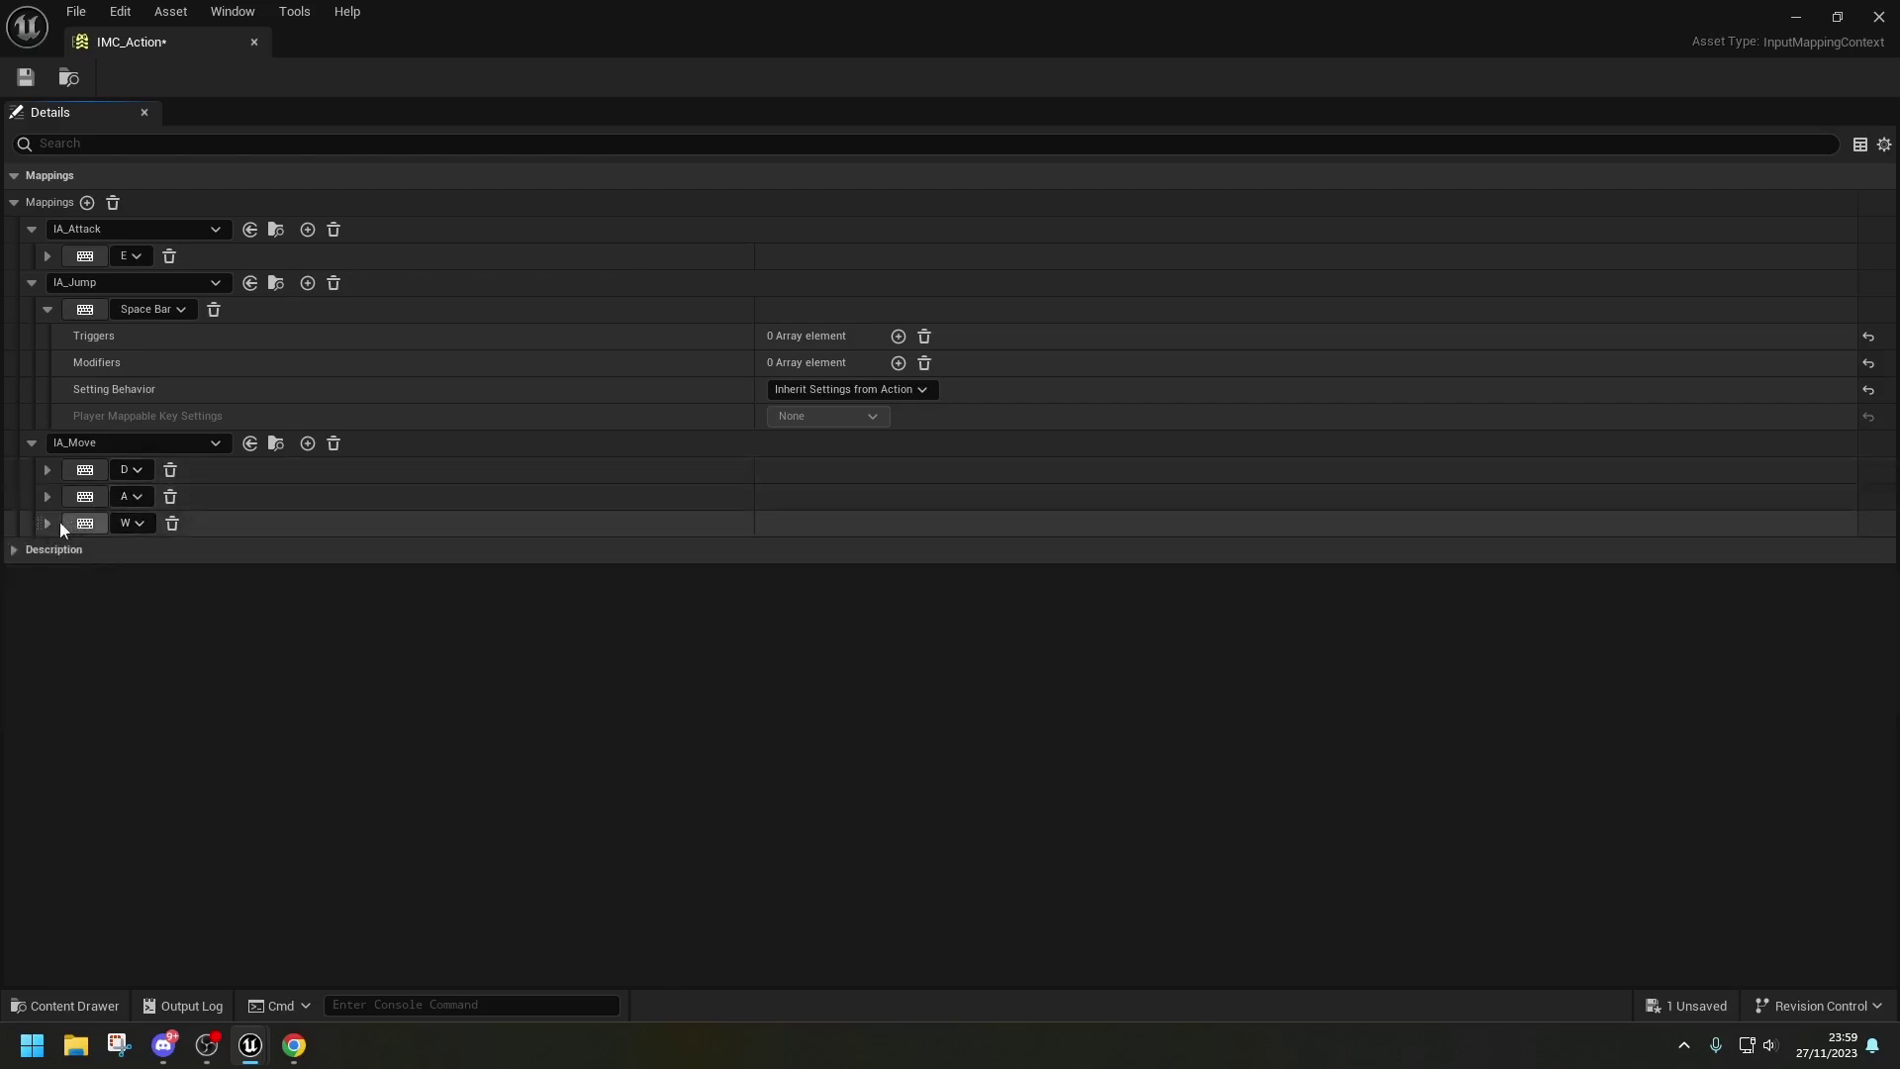
click(49, 523)
- Add an S key mapping to IA_Move with Swizzle Input Axis Values and Negate modifiers
click(308, 443)
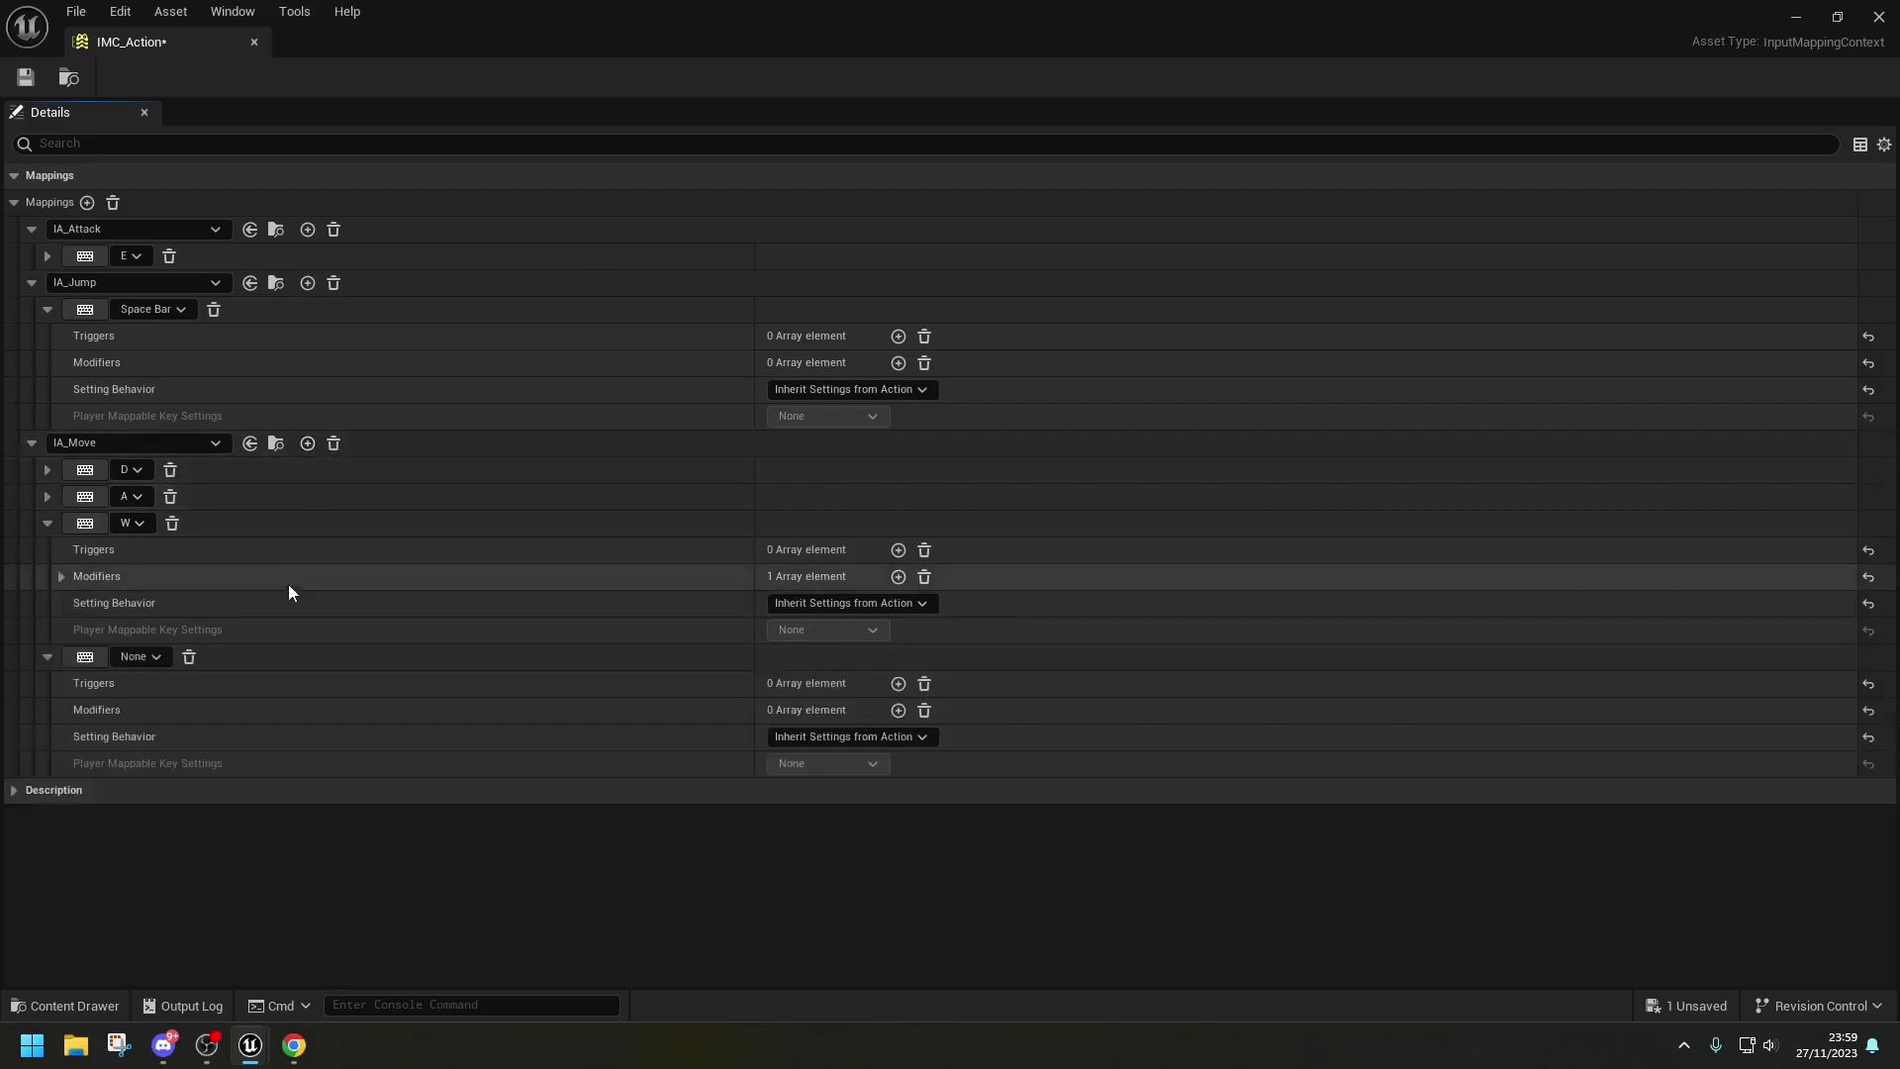
click(95, 655)
key(s)
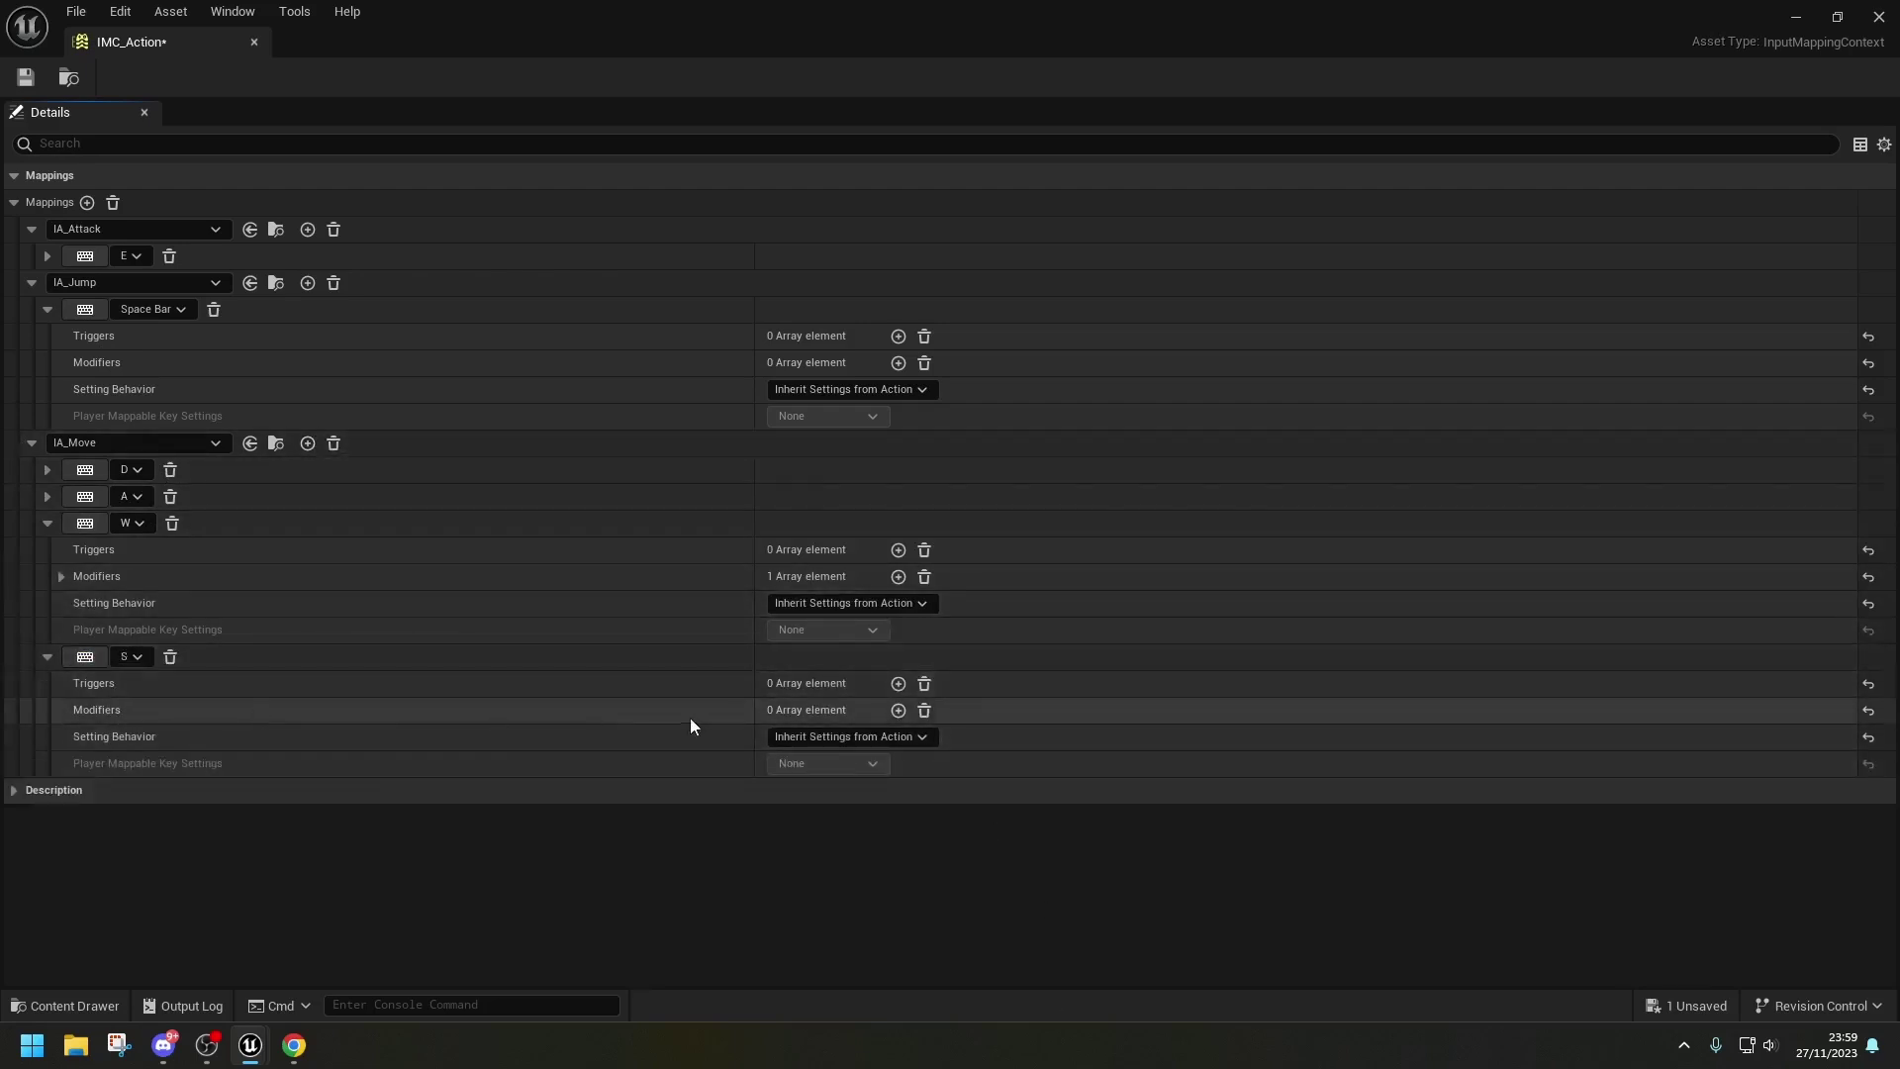
click(902, 711)
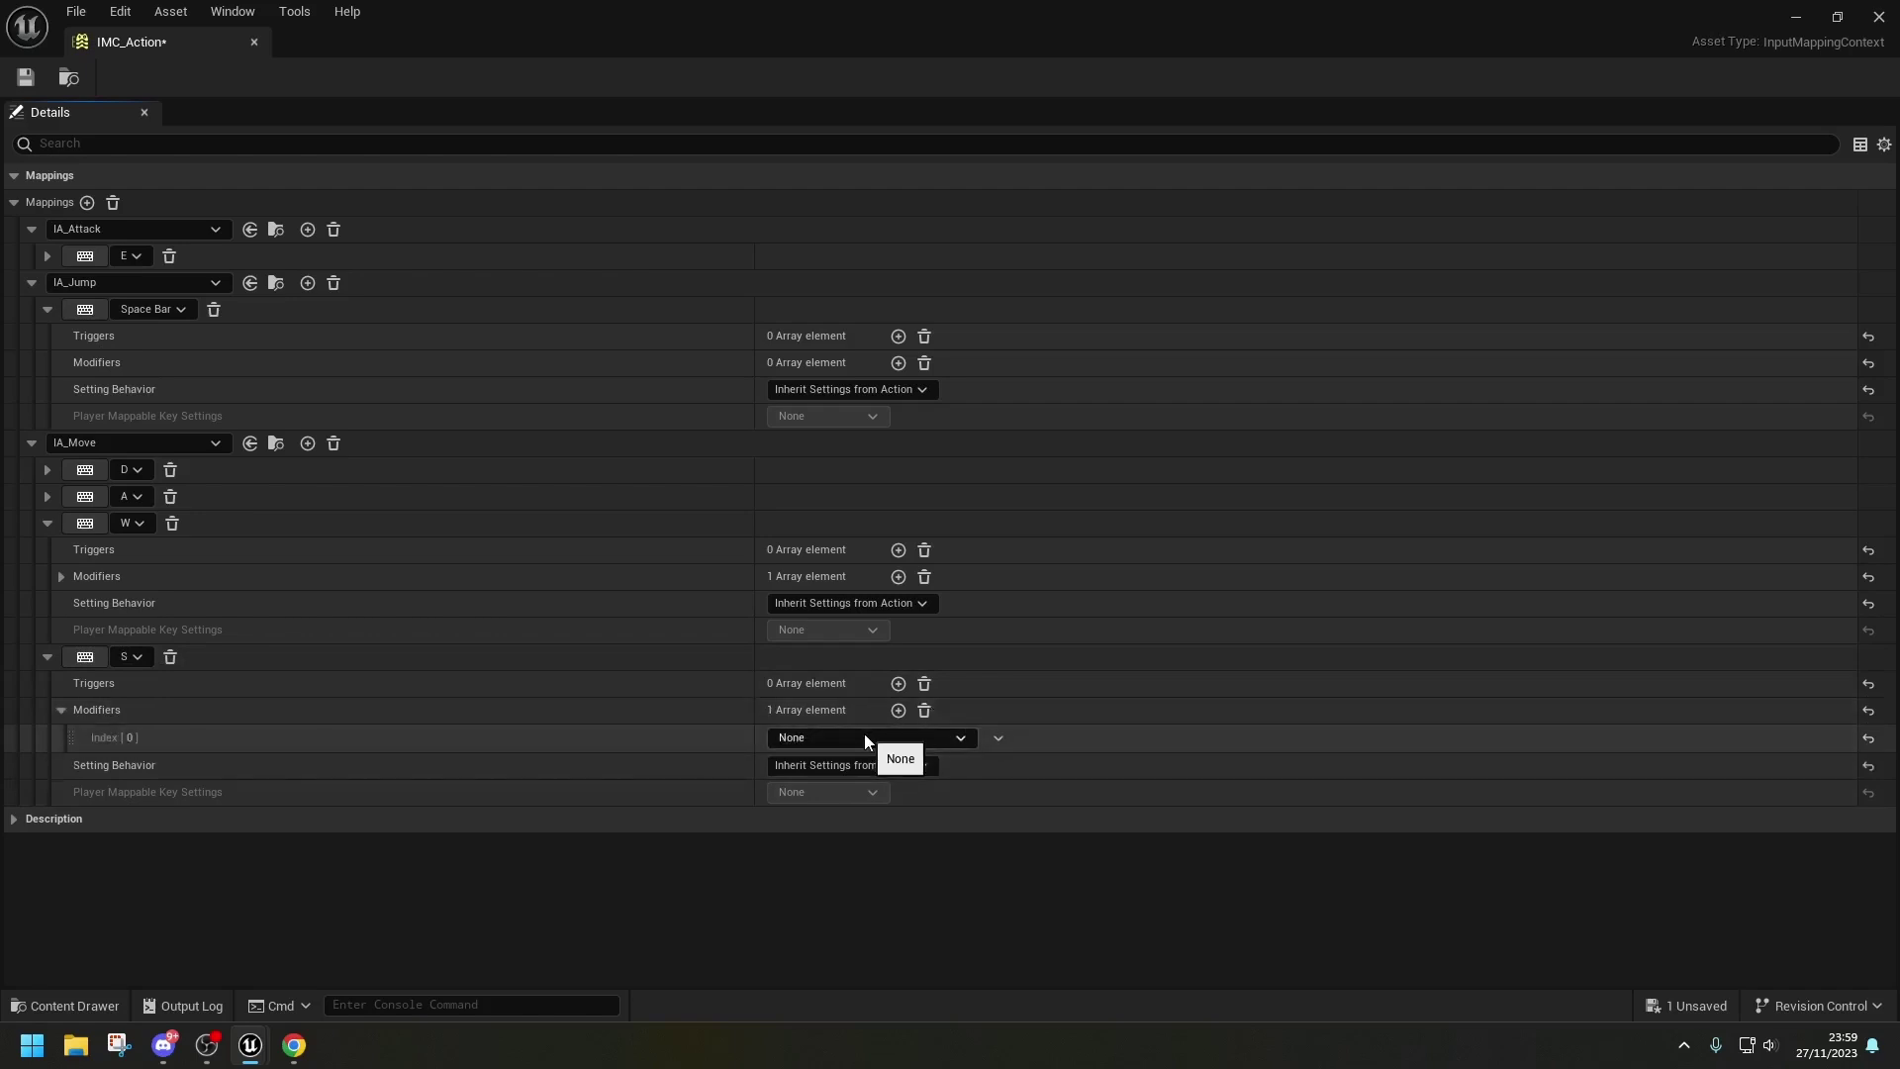
click(863, 733)
text(in)
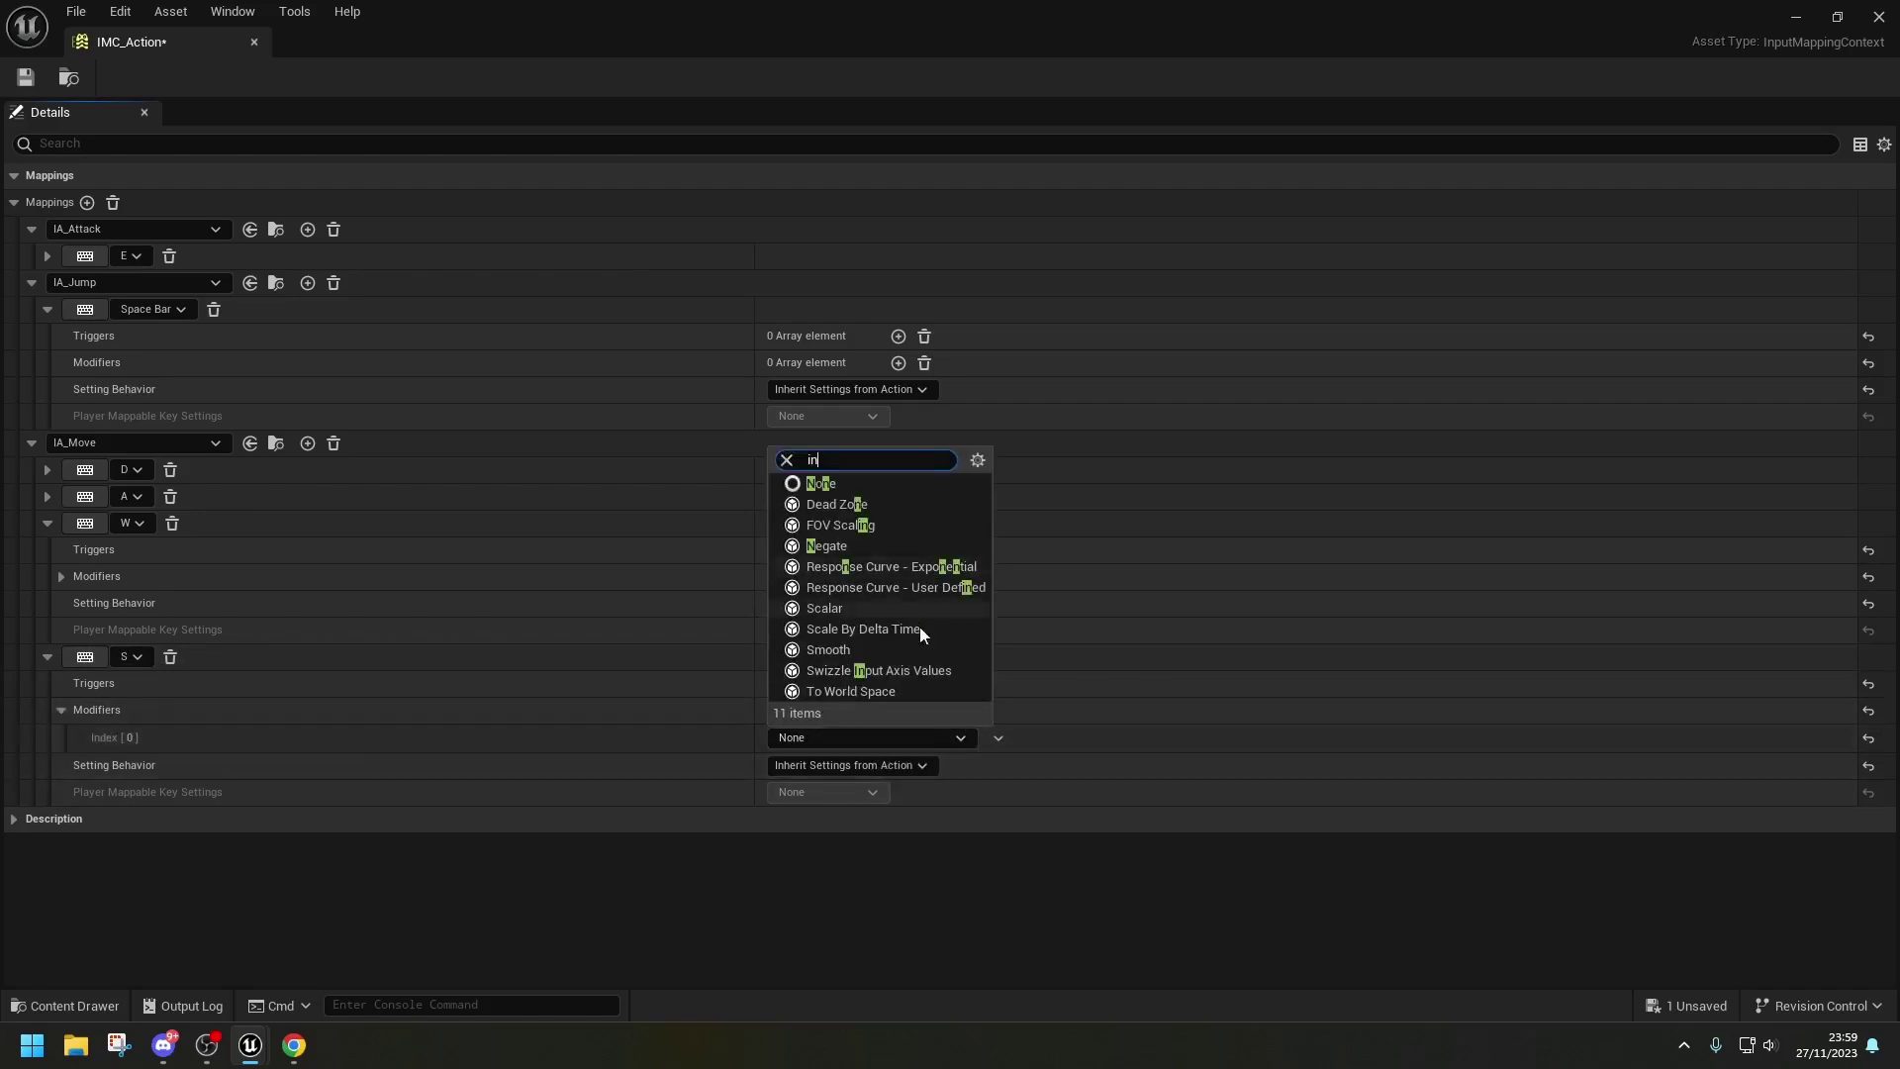
click(934, 667)
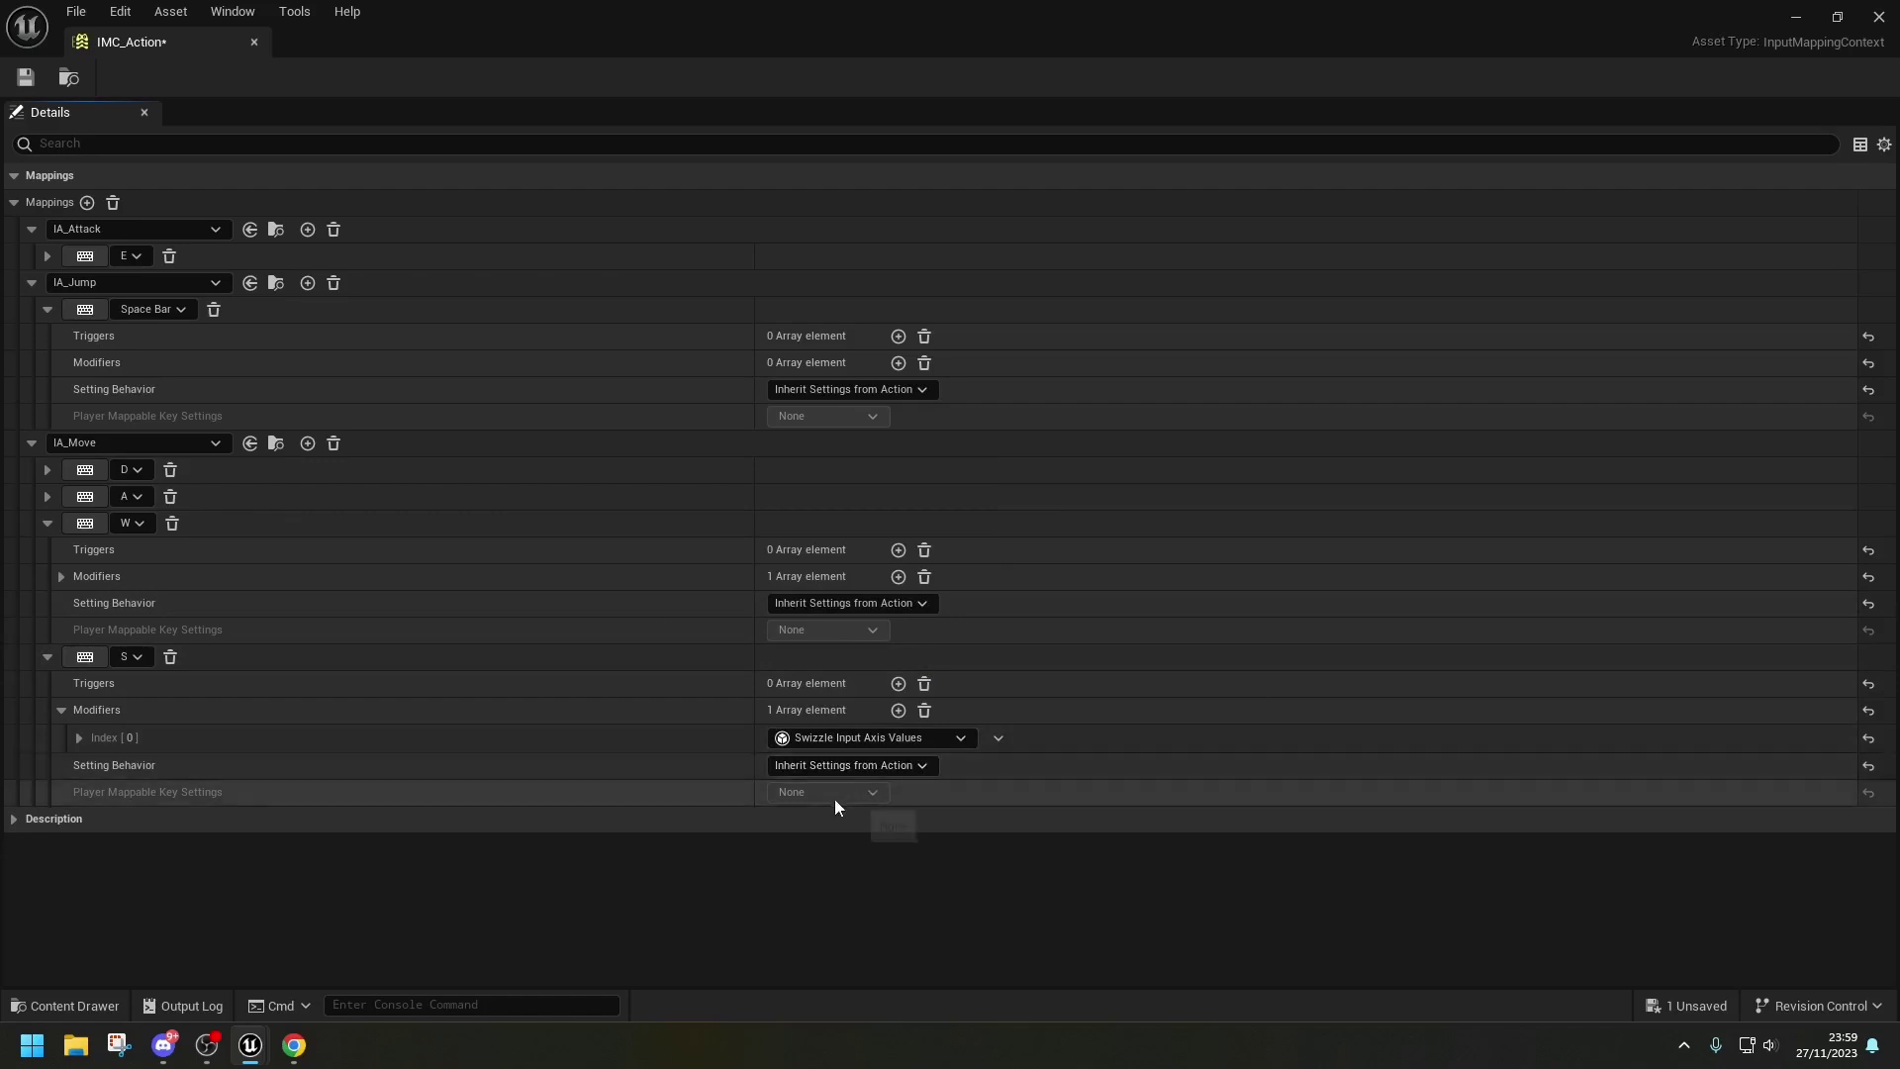
click(898, 711)
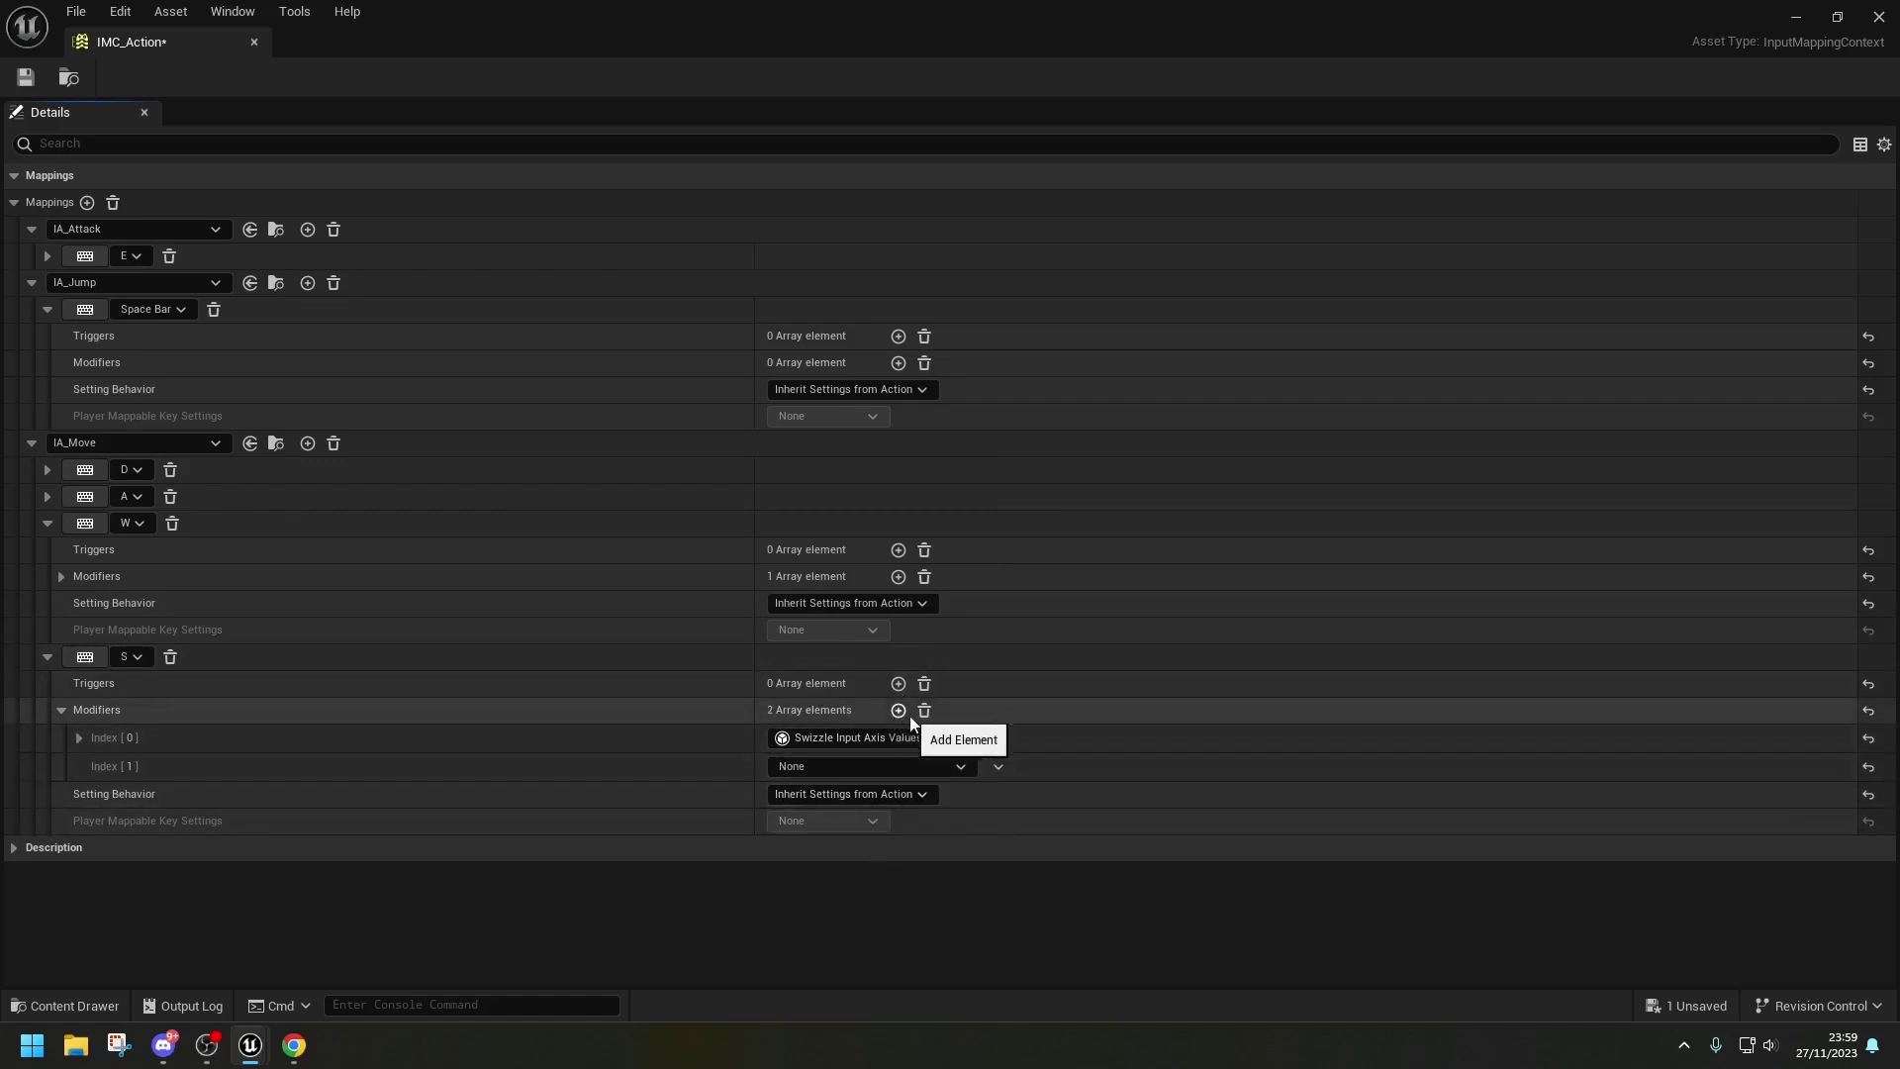
click(890, 764)
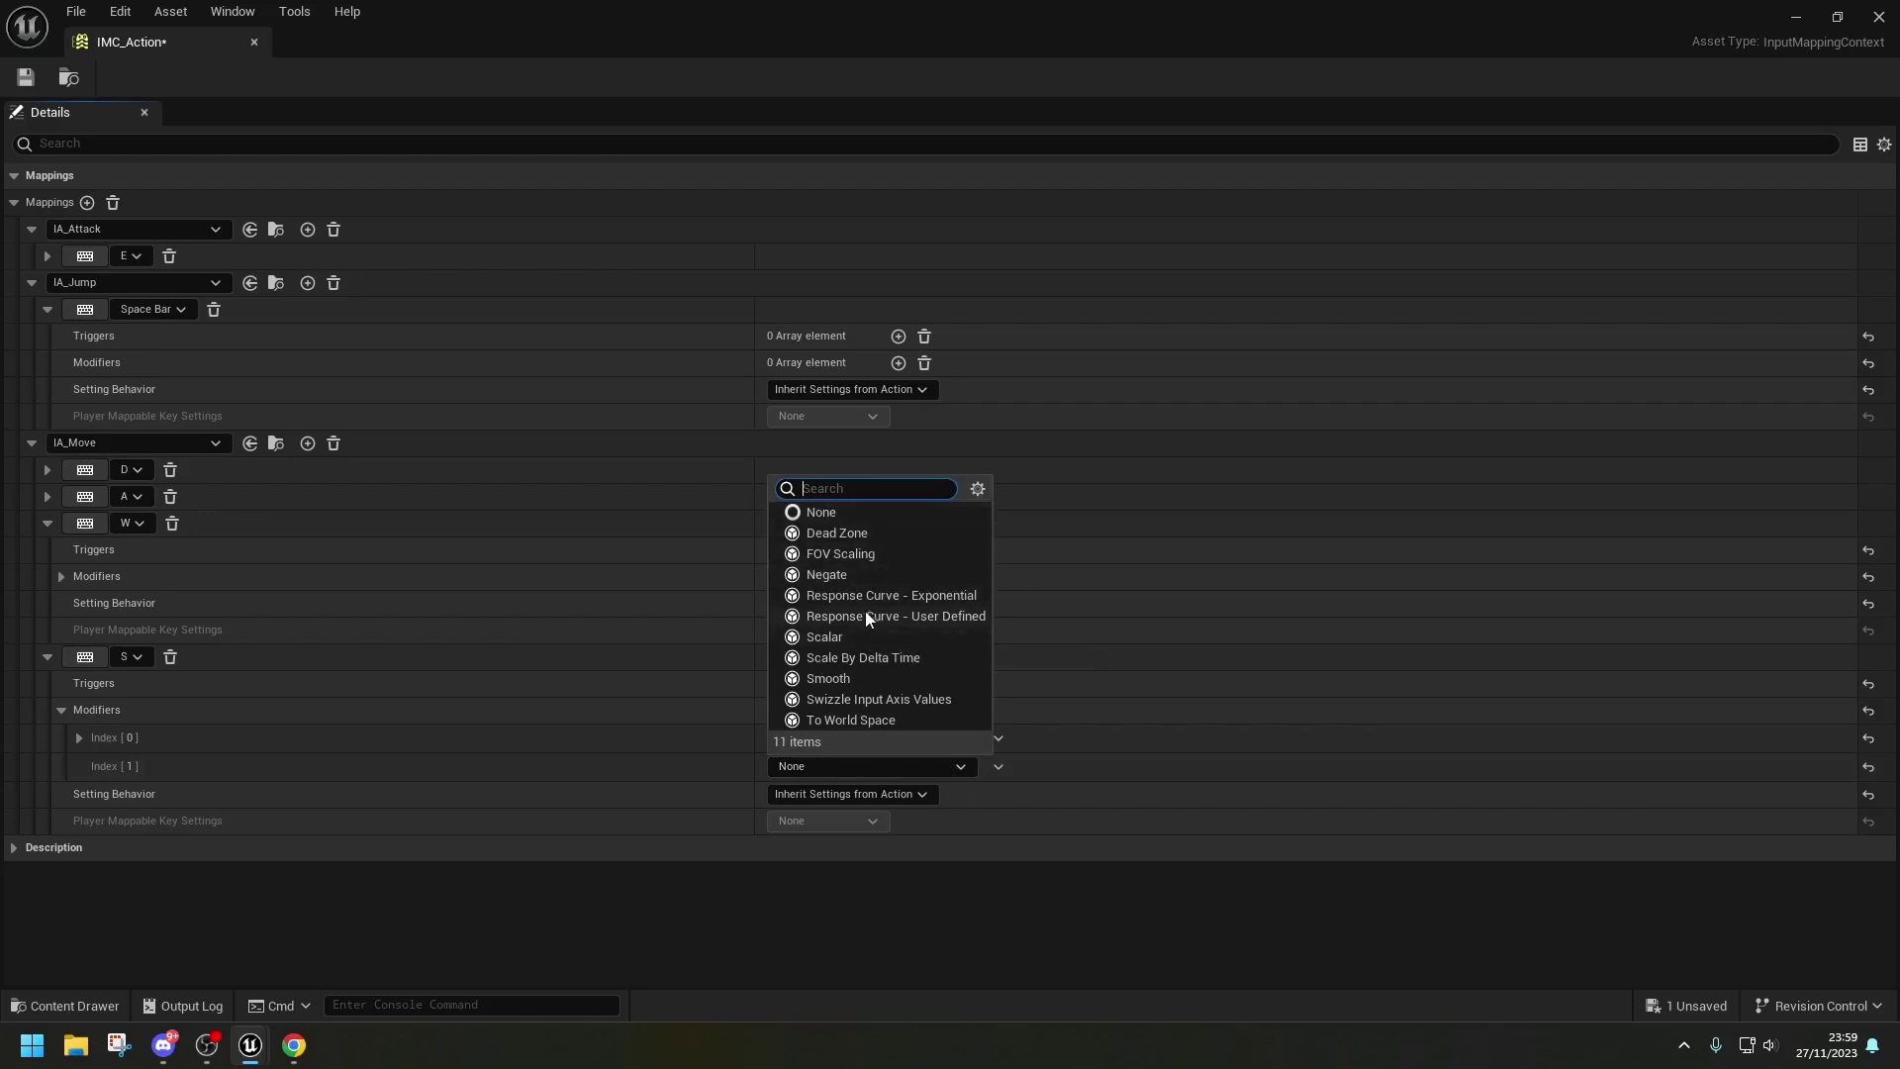
click(857, 573)
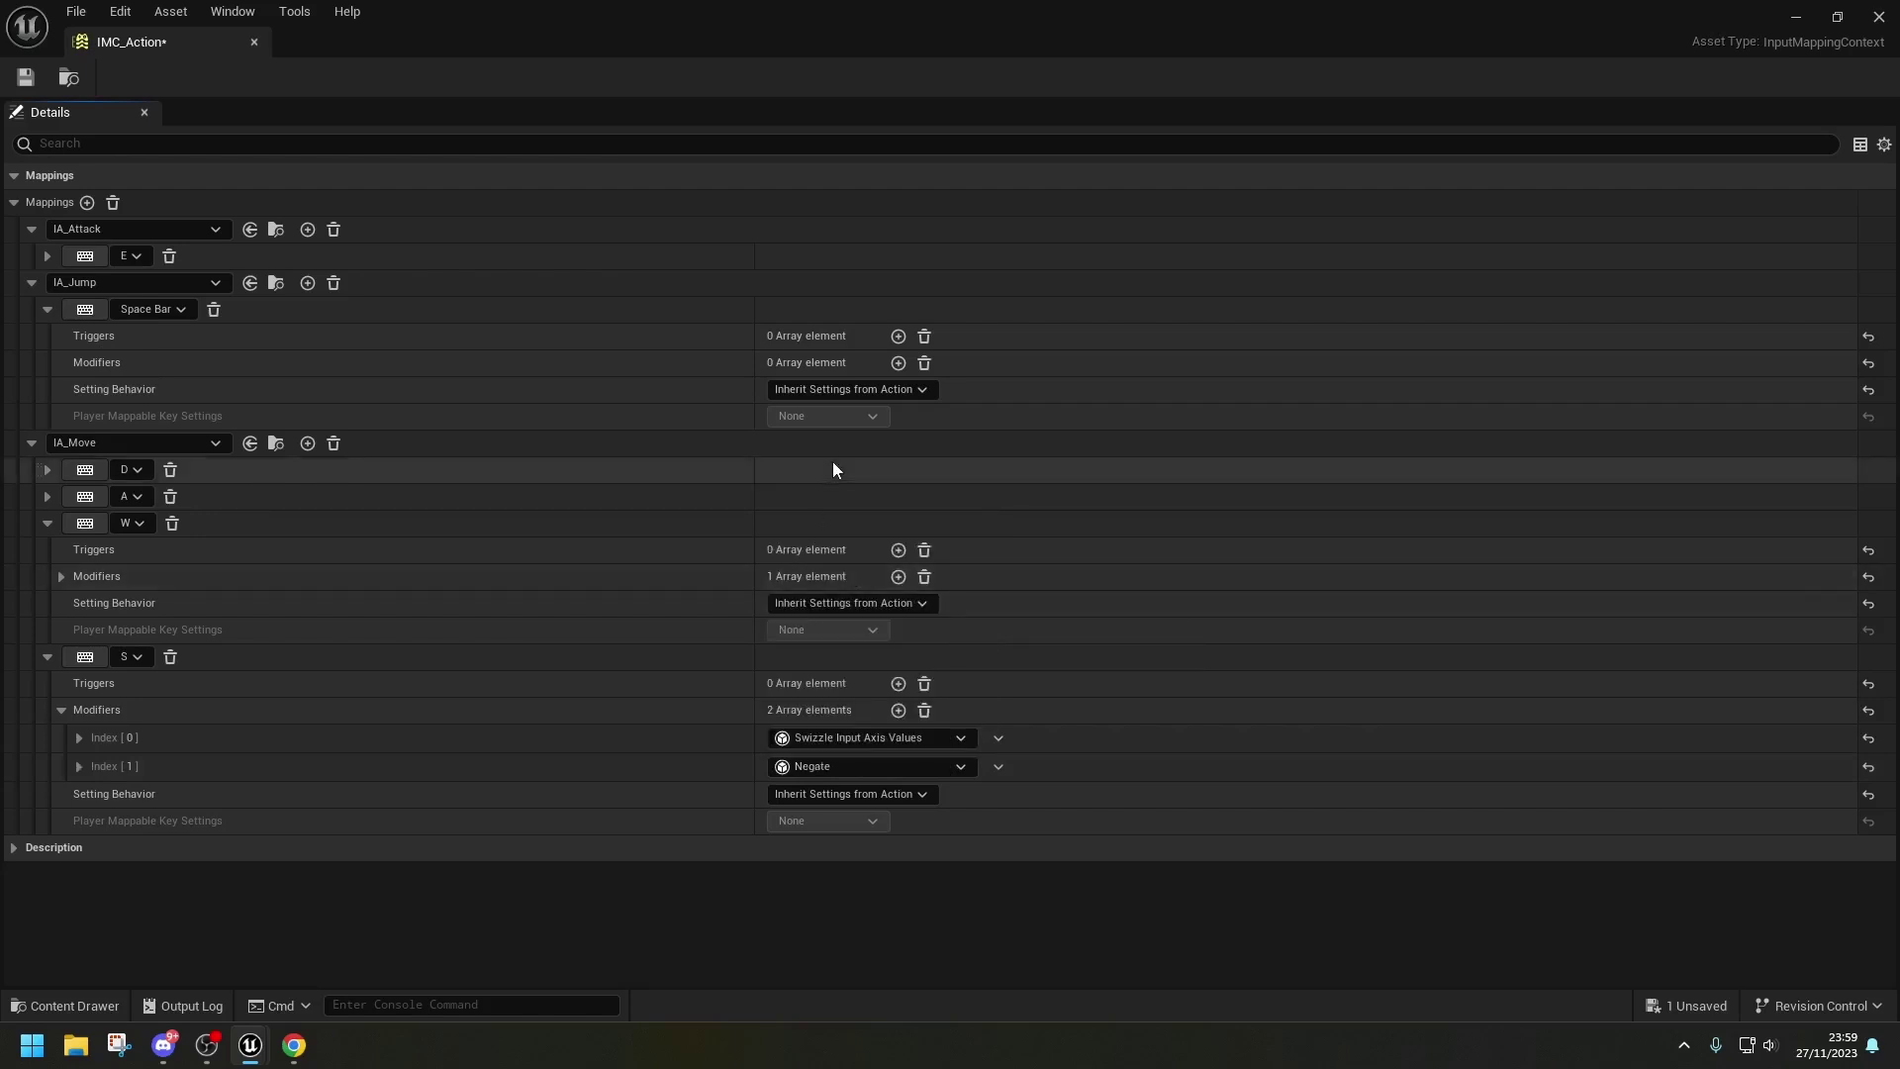
click(47, 656)
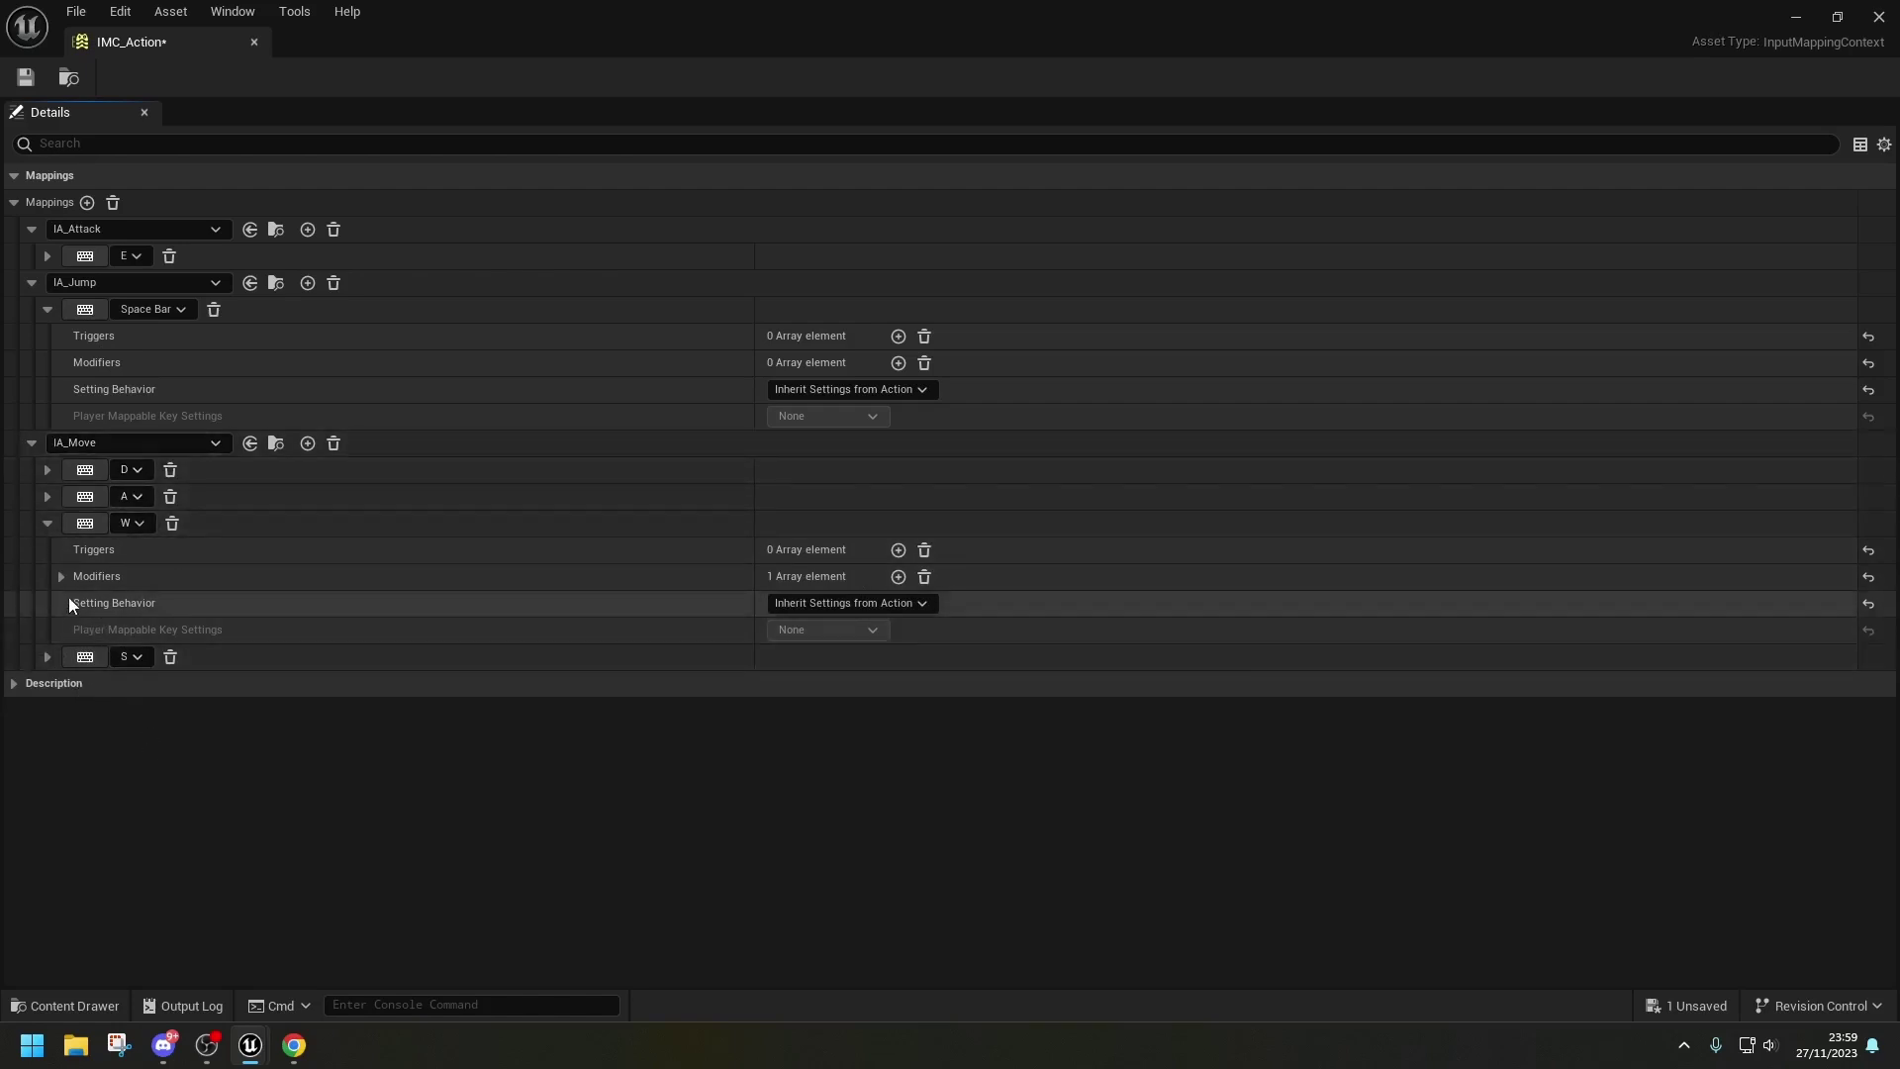
- Save IMC_Action and close its editor to return to Level_01
click(25, 77)
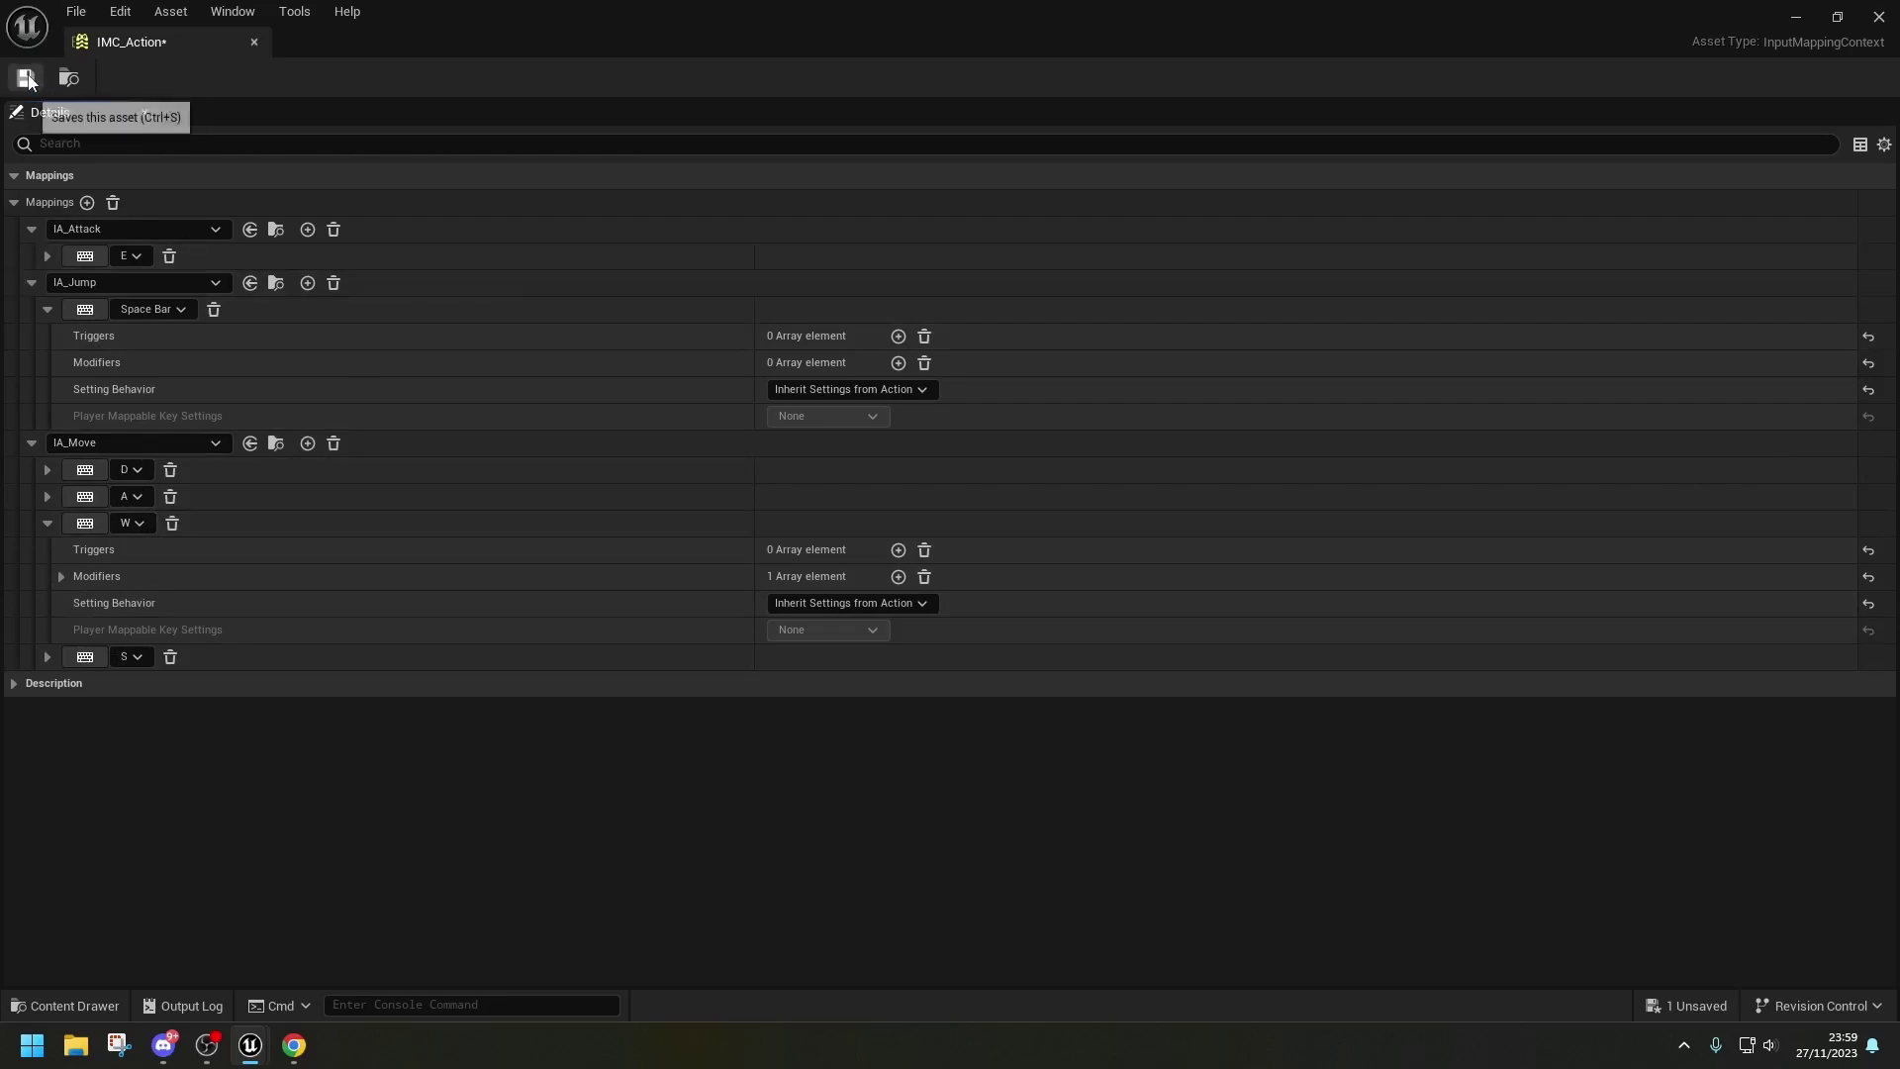
click(256, 40)
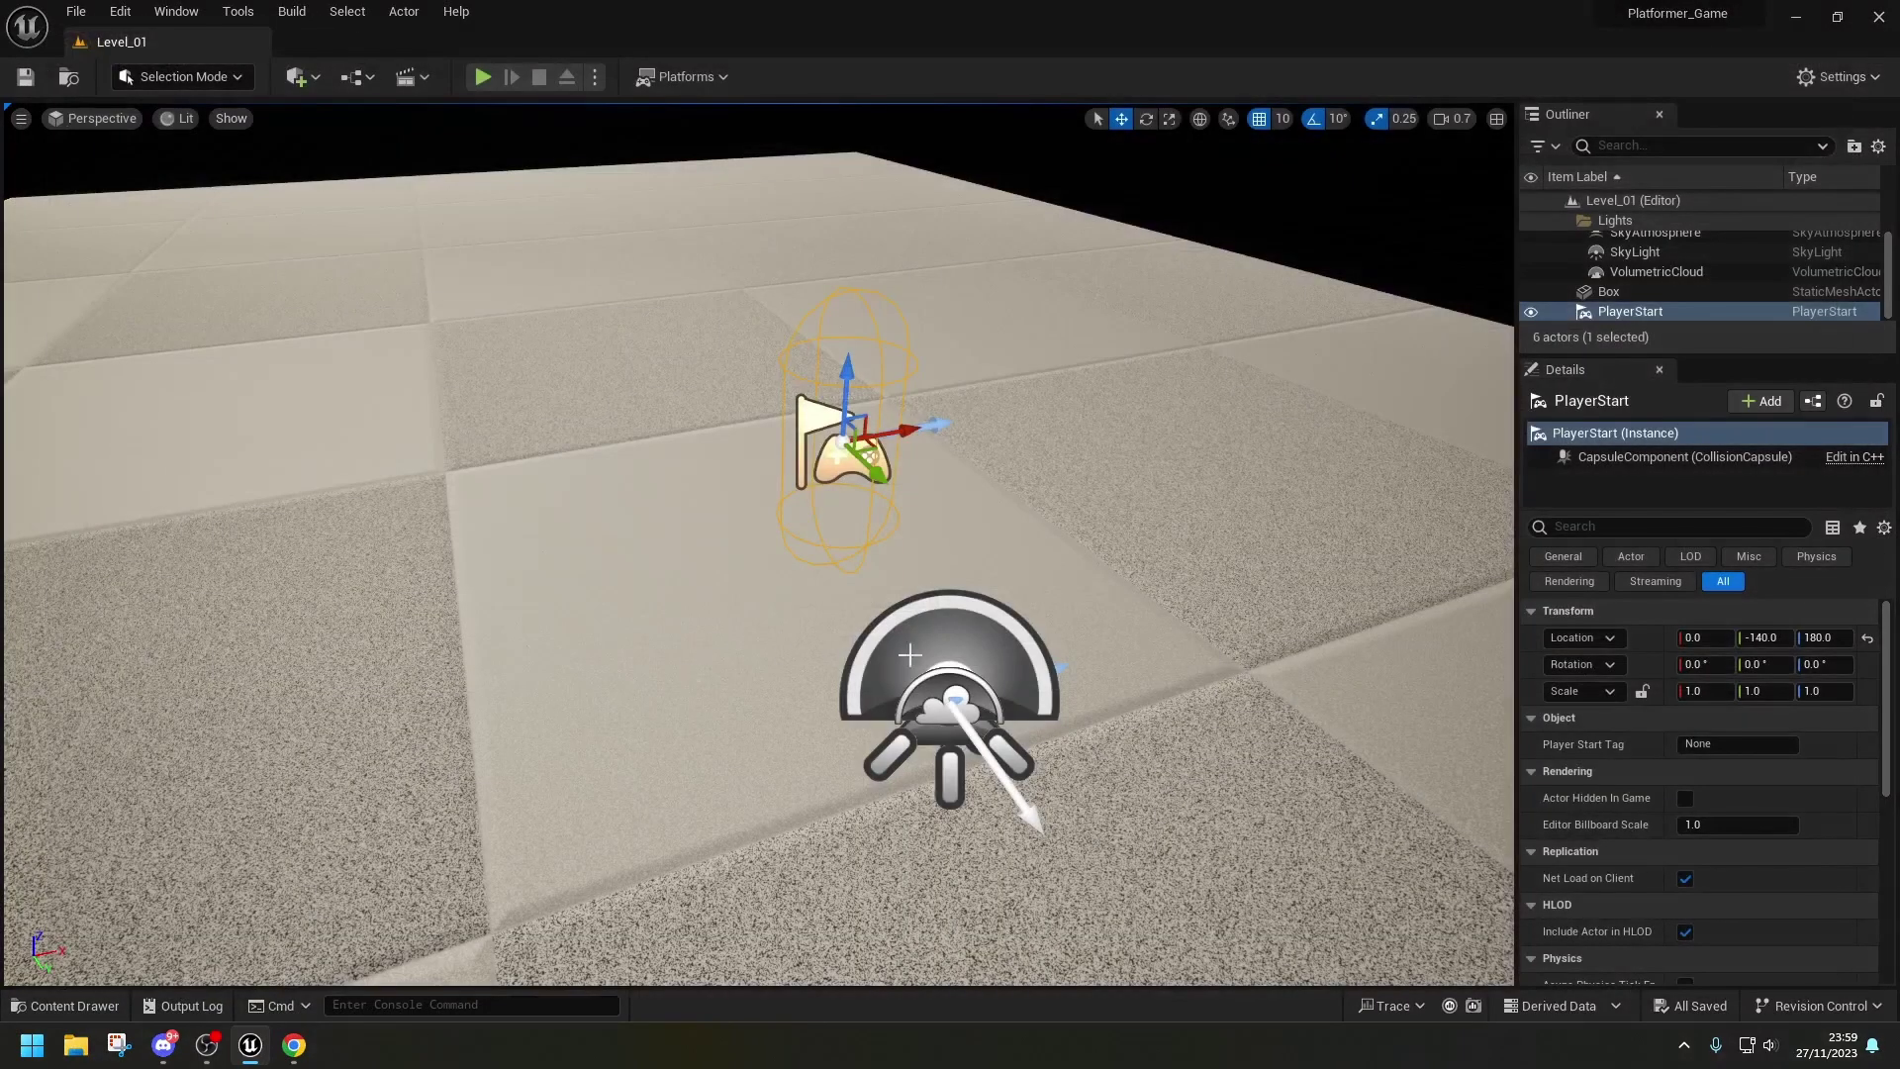